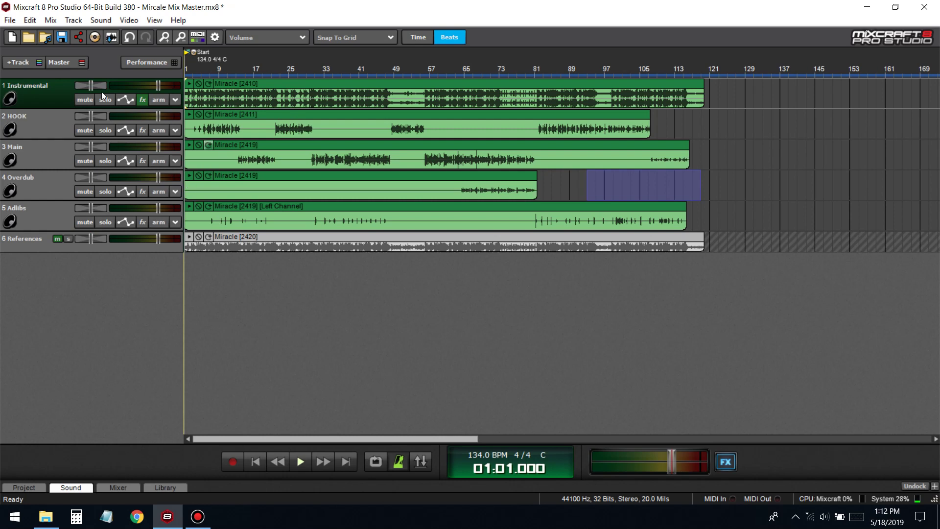
- Inspect the effects on the Instrumental track and the master output, closing each list after viewing
left_click(143, 99)
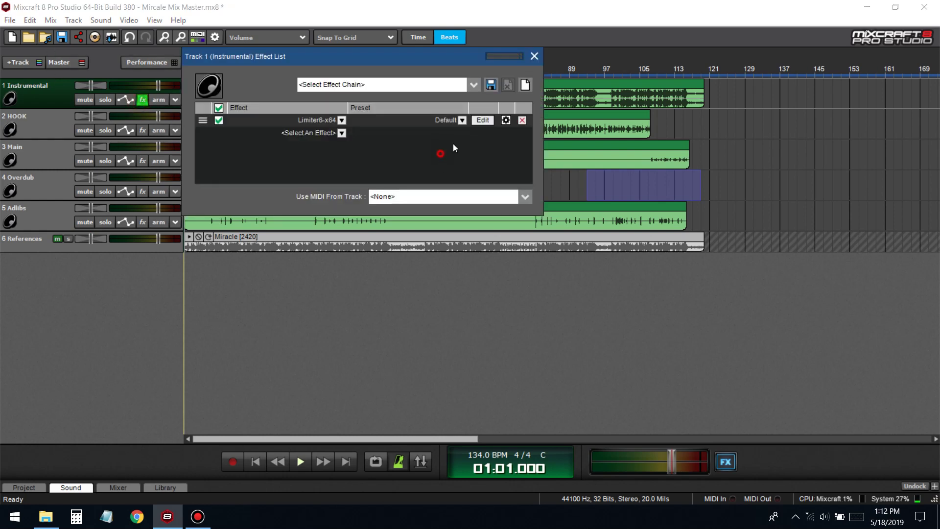
left_click(534, 56)
left_click_drag(655, 189, 718, 191)
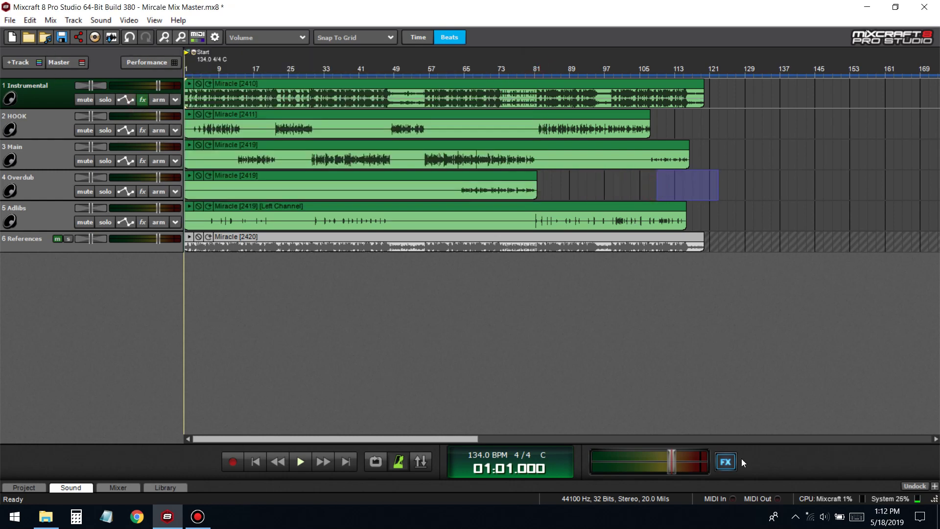
left_click(725, 461)
left_click(534, 37)
- Set a playback loop over the main verse from bar 30 to bar 48
left_click_drag(310, 69, 372, 80)
left_click_drag(312, 72, 393, 98)
scroll(396, 103, "up", 3)
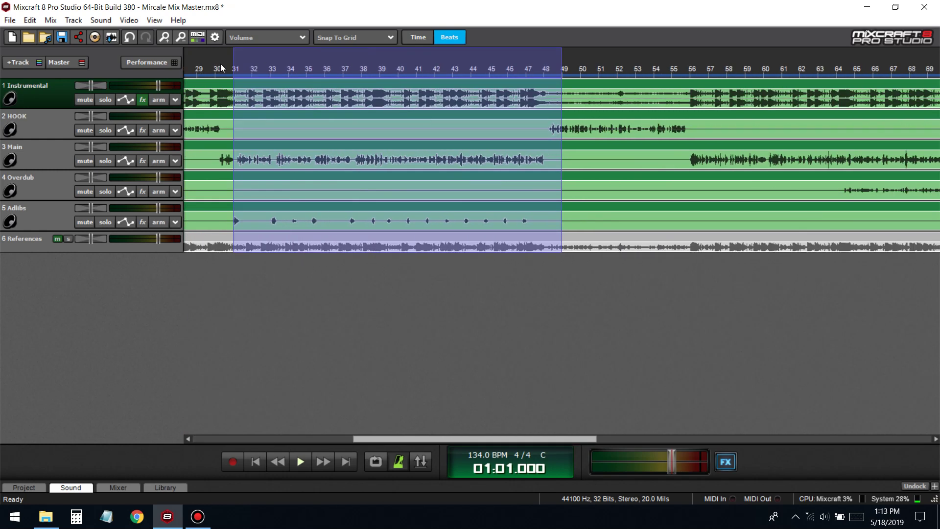
left_click_drag(224, 72, 550, 118)
key("l")
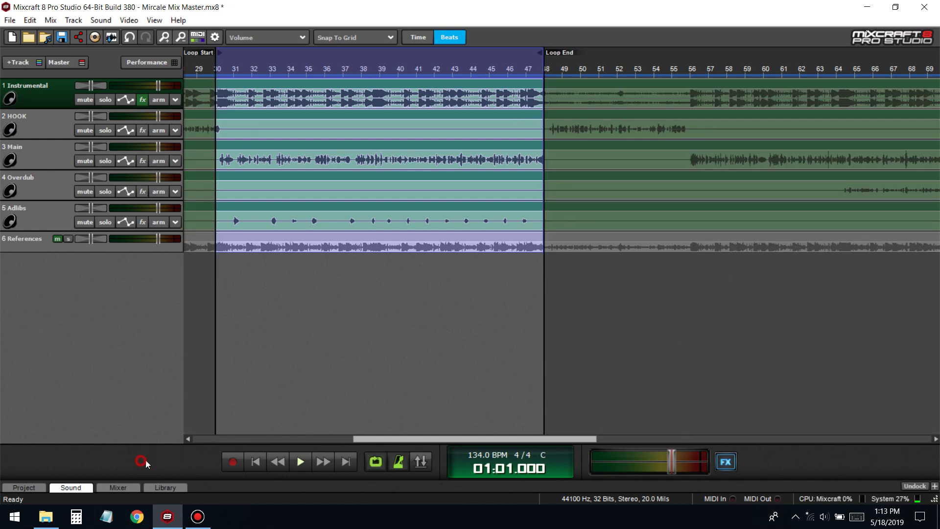
left_click(321, 335)
scroll(235, 108, "down", 3)
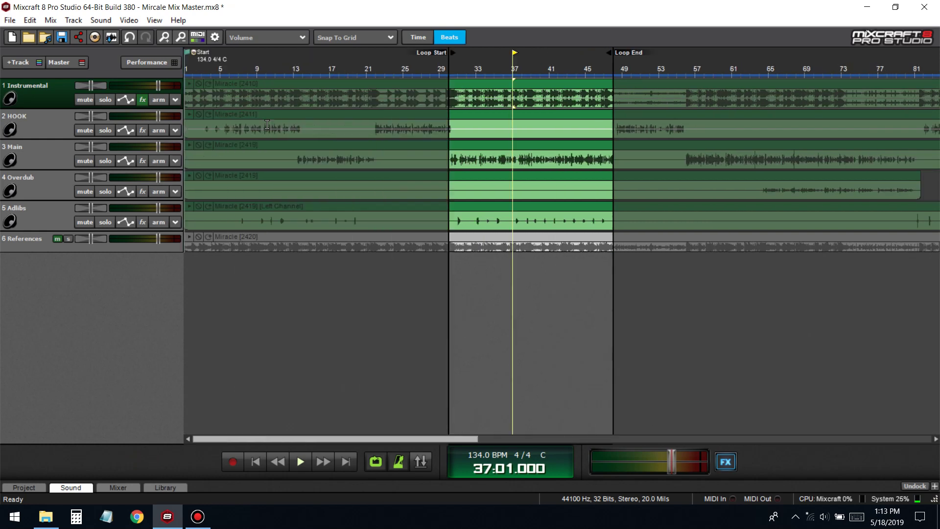
- Play the song from bar 27 into the looped section to hear the current balance
left_click(328, 71)
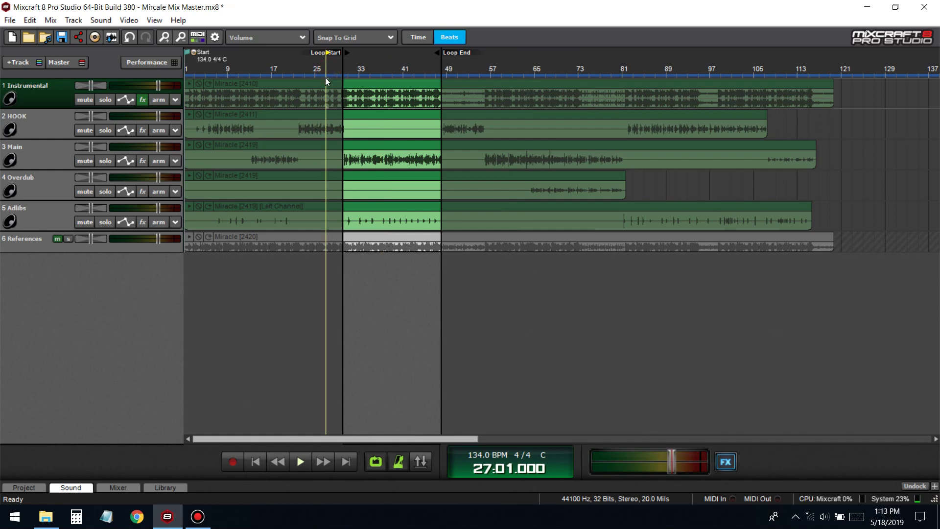
key("space")
scroll(292, 179, "up", 2)
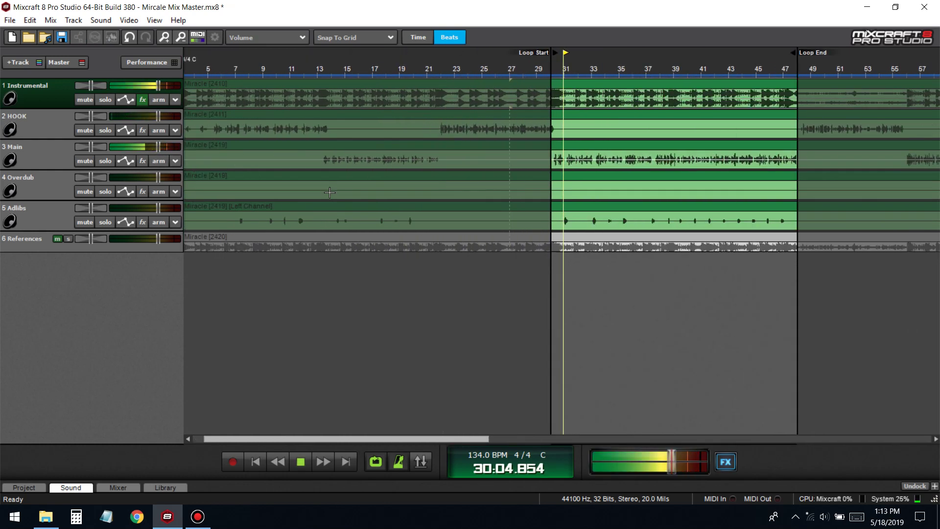
scroll(292, 180, "up", 1)
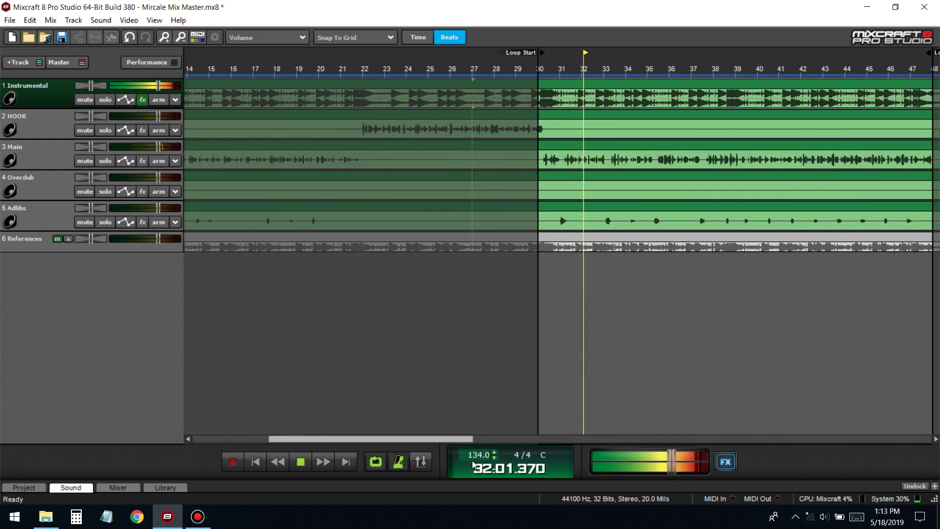
left_click_drag(454, 440, 544, 439)
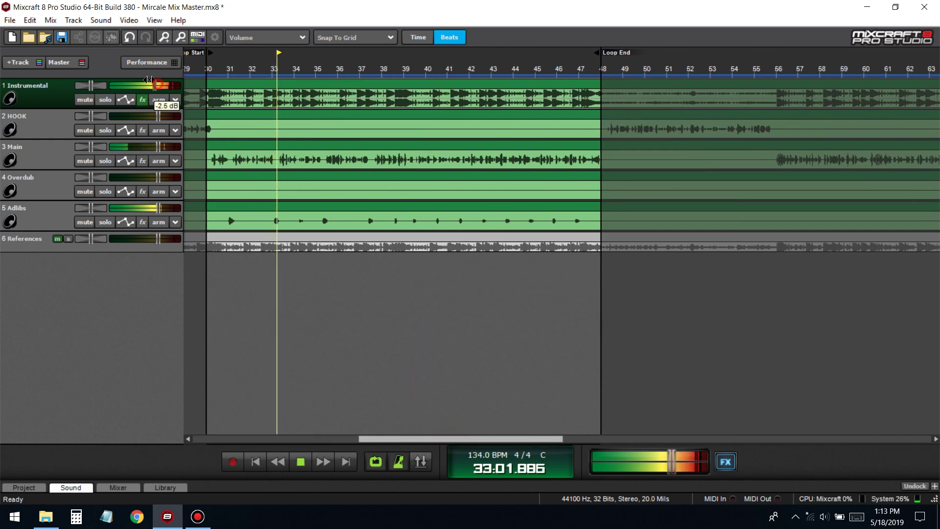
- Lower the Instrumental track's volume and solo the Main and Instrumental tracks
left_click_drag(158, 85, 132, 85)
left_click(105, 160)
left_click(105, 100)
key("space")
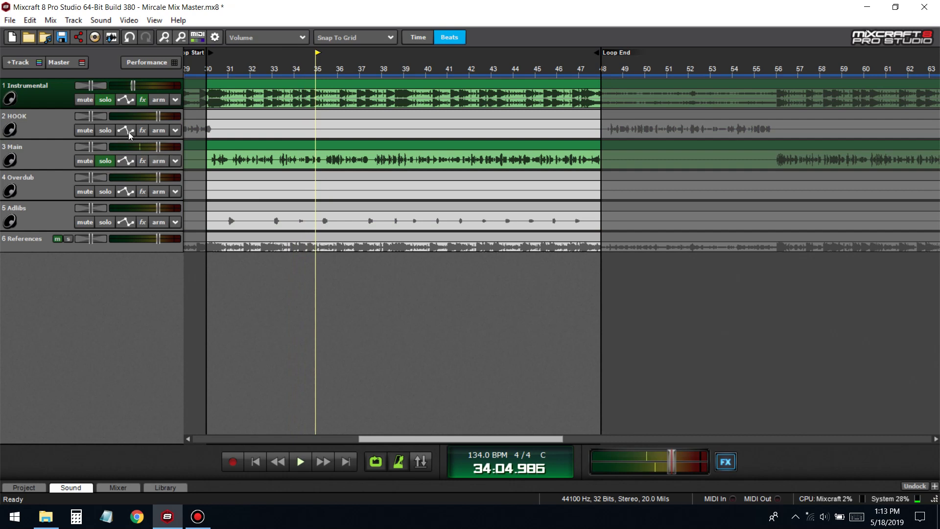
- Load the #Radio Clear effect chain on the Main track and move its effect list clear of the tracks
left_click(143, 163)
left_click(348, 146)
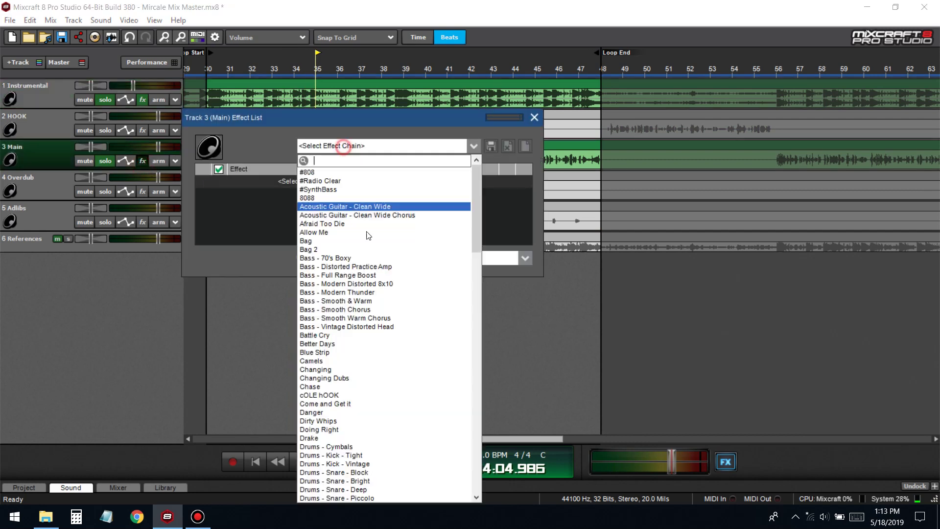
left_click(340, 180)
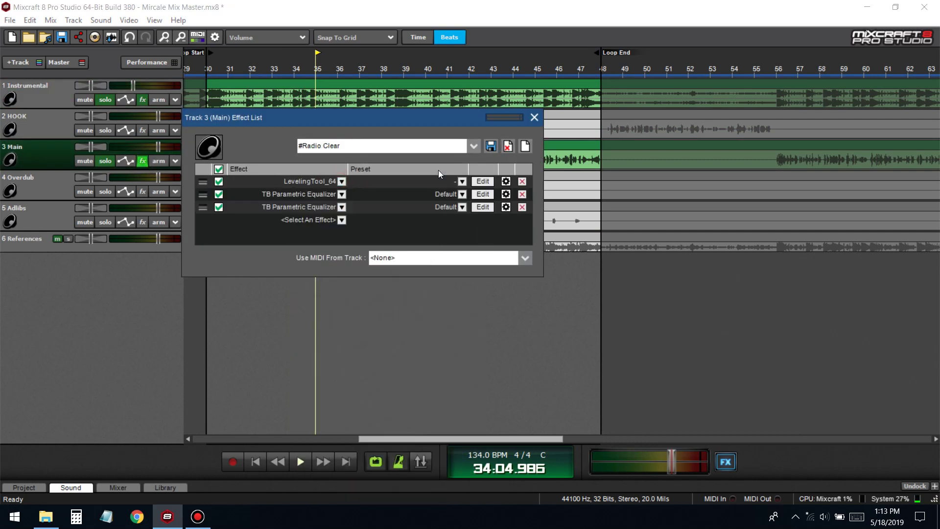
left_click_drag(481, 122, 565, 276)
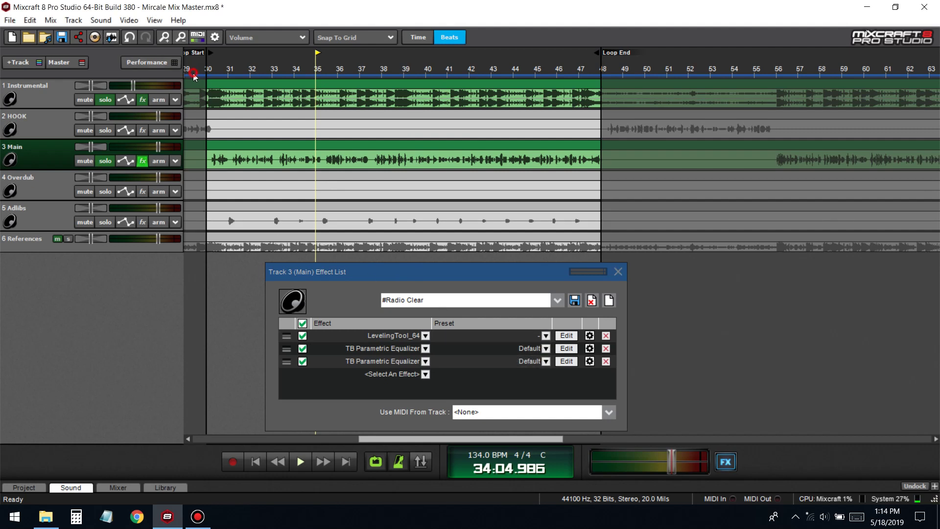
- Open the Main track's LevelingTool_64 settings and set Drive to 0 %
key("space")
left_click(566, 335)
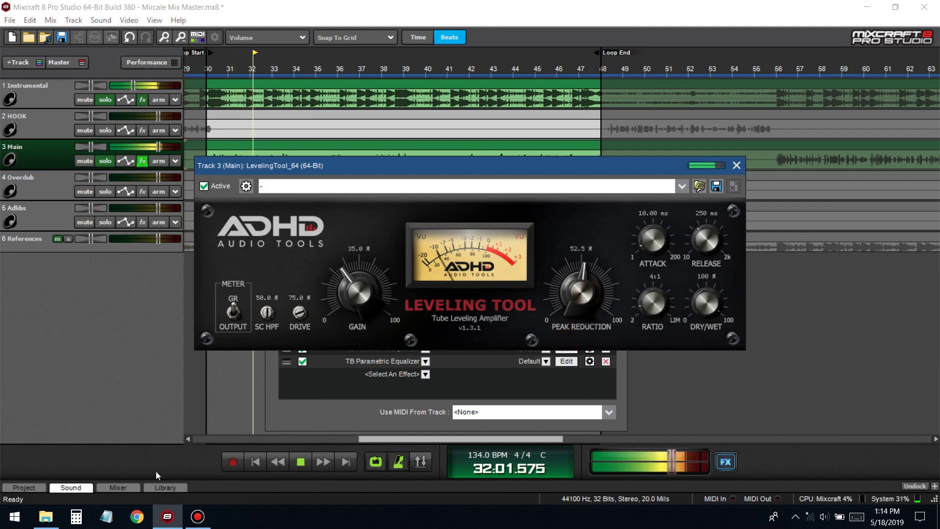
key("space")
left_click_drag(299, 312, 389, 398)
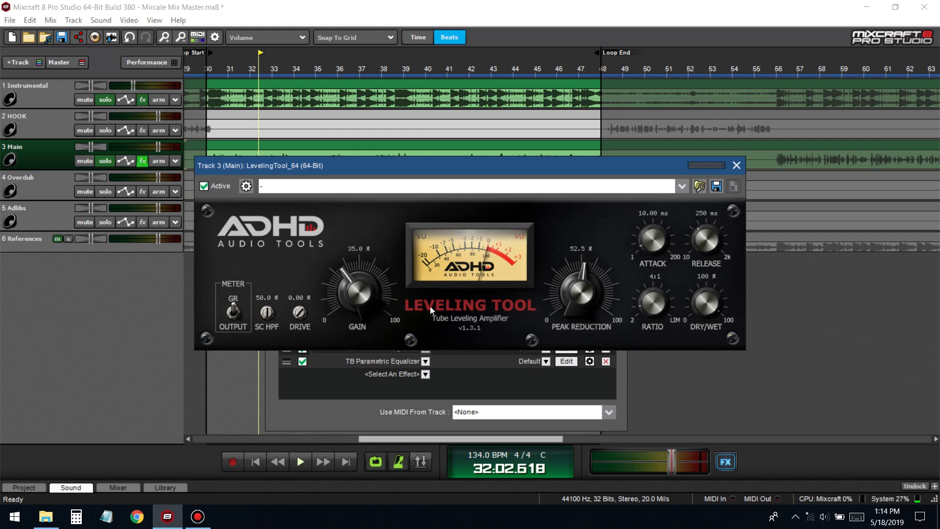
- Play the loop from its start and set the leveling tool's Gain to 54.6 % and Peak Reduction to 54.2 %
left_click_drag(337, 168, 445, 283)
left_click_drag(613, 280, 534, 233)
key("Home")
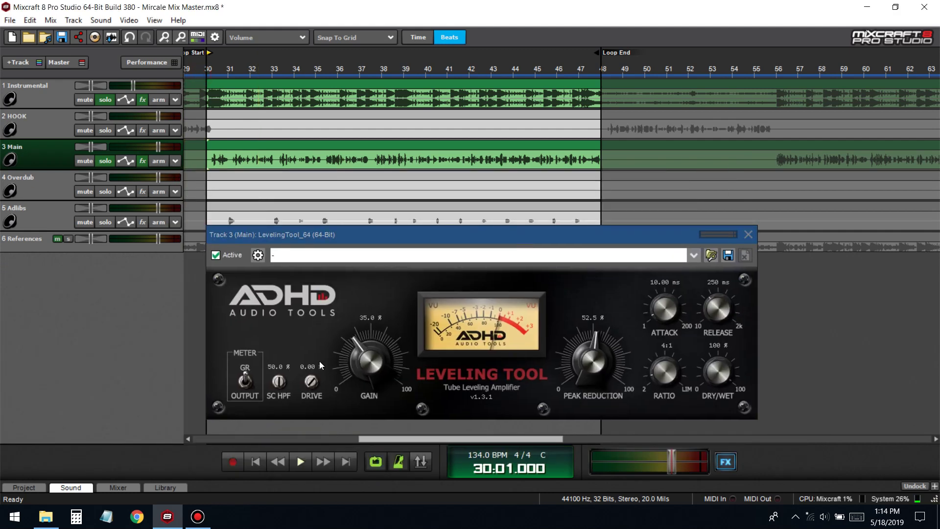
key("space")
left_click_drag(371, 364, 325, 299)
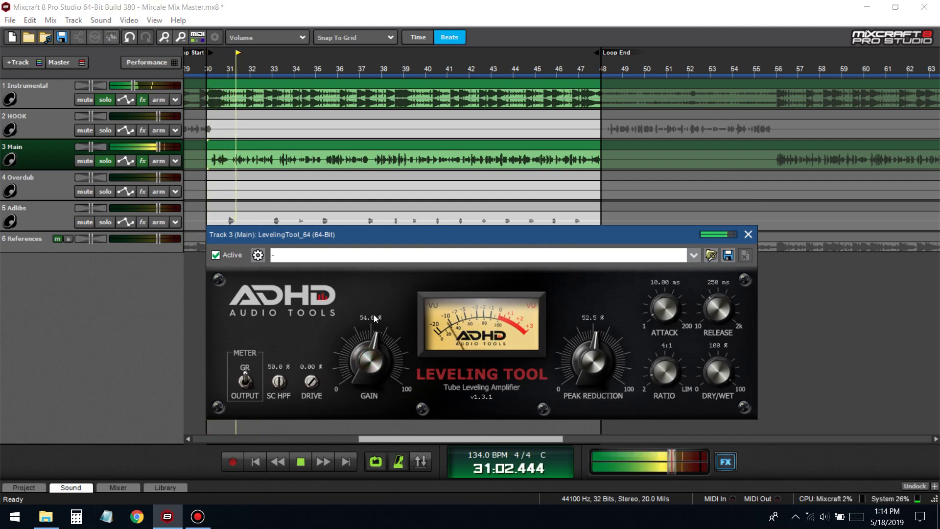
left_click_drag(598, 362, 598, 357)
- Set the leveling tool's Attack to 43.2 ms and Release to 615 ms by ear, and stop playback
left_click_drag(664, 308, 673, 251)
left_click_drag(677, 314, 664, 299)
left_click_drag(664, 333, 672, 357)
left_click_drag(715, 304, 701, 281)
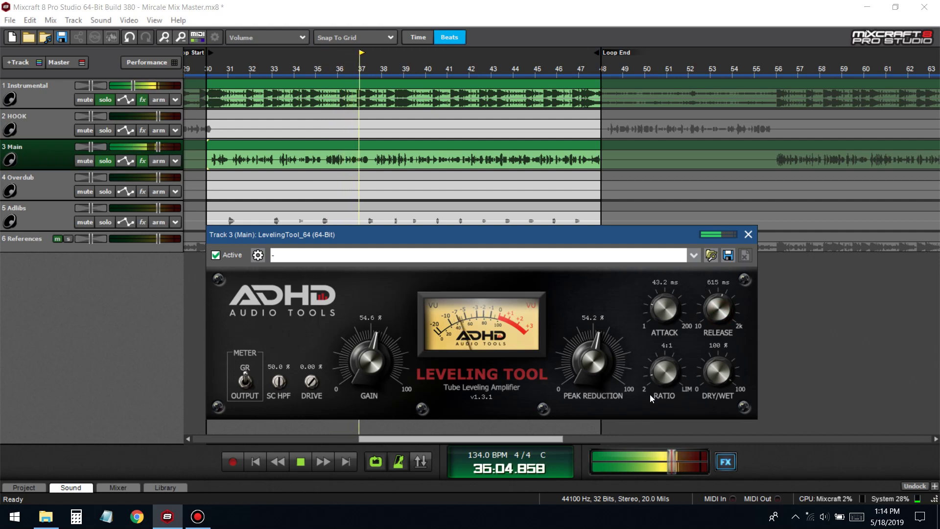
left_click(202, 455)
key("space")
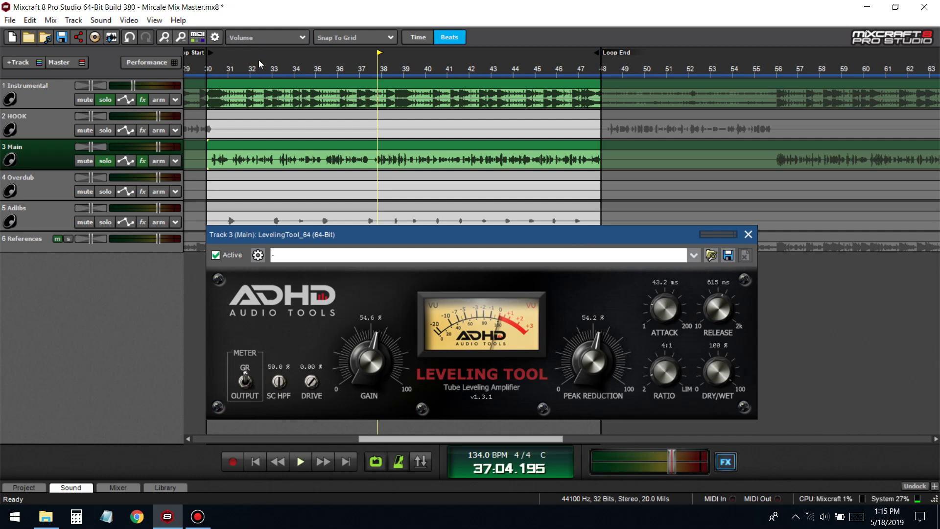
- Replay the loop from bar 30 and set the leveling tool's Gain to 56.5 % and Drive to 37 %
left_click(203, 71)
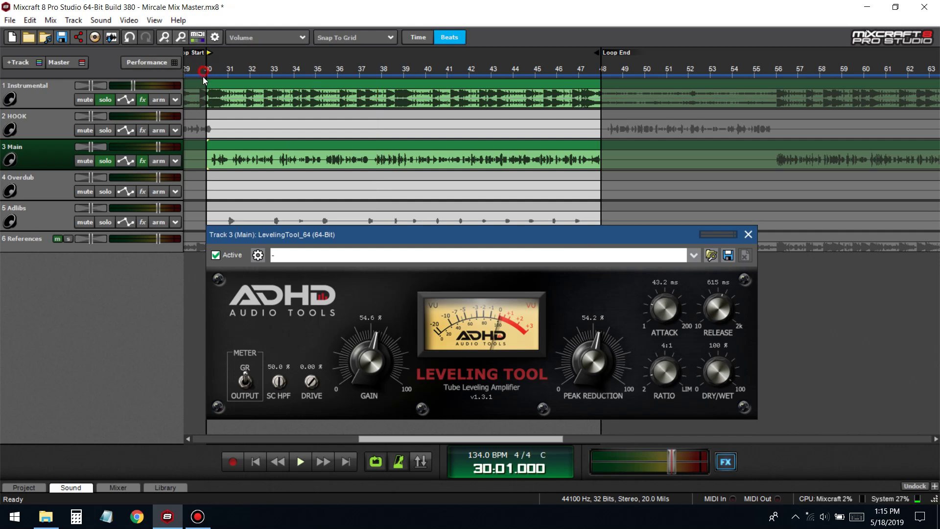
key("space")
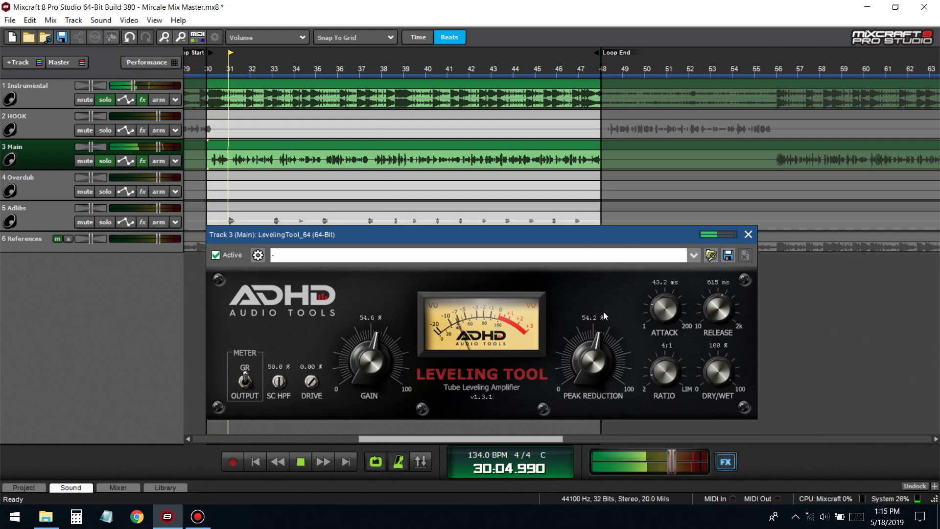
left_click_drag(654, 376, 674, 369)
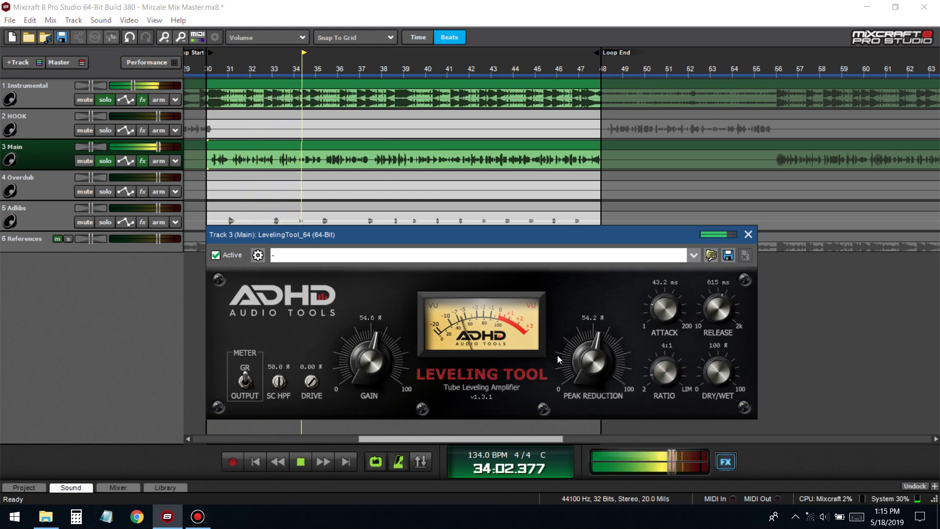
left_click_drag(362, 354, 360, 350)
left_click_drag(310, 385, 313, 341)
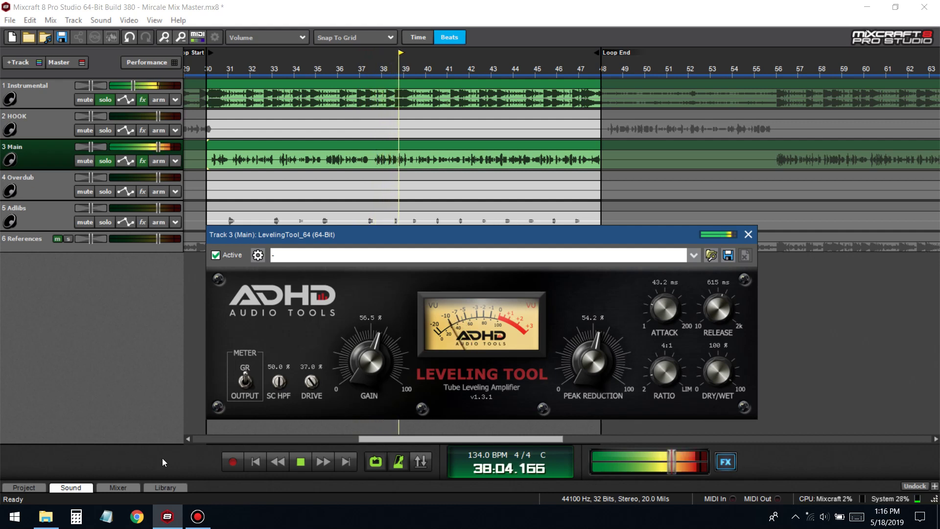
key("space")
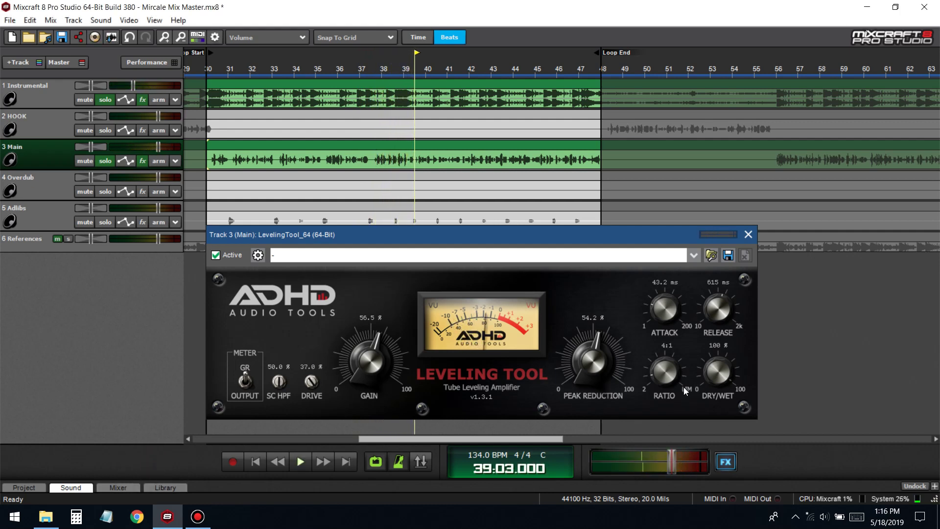
- Audition the loop while trying out the leveling tool's Ratio control, leaving it at 4:1
left_click(667, 376)
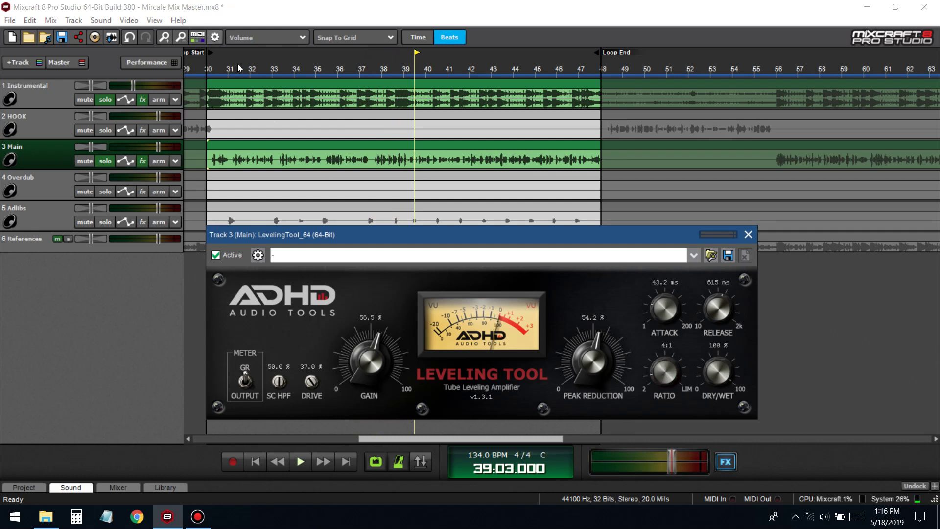
key("space")
left_click_drag(677, 360, 700, 372)
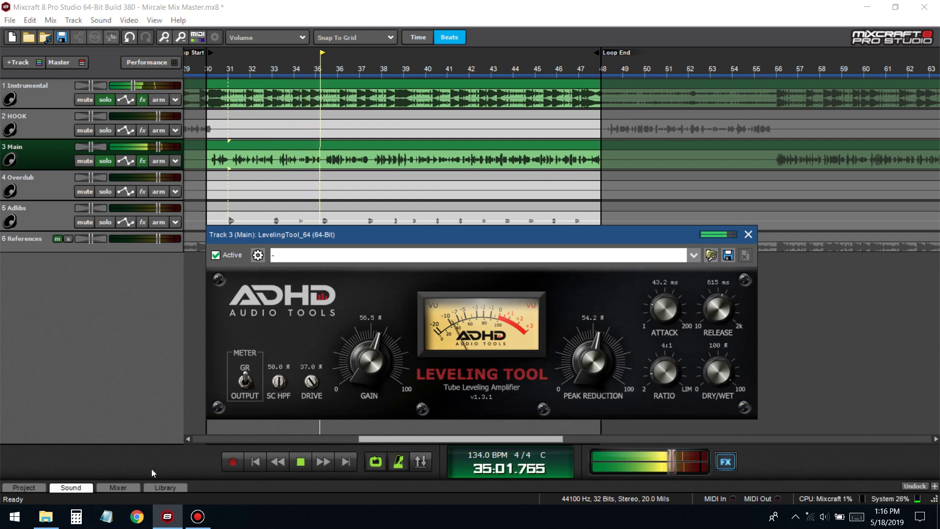
key("space")
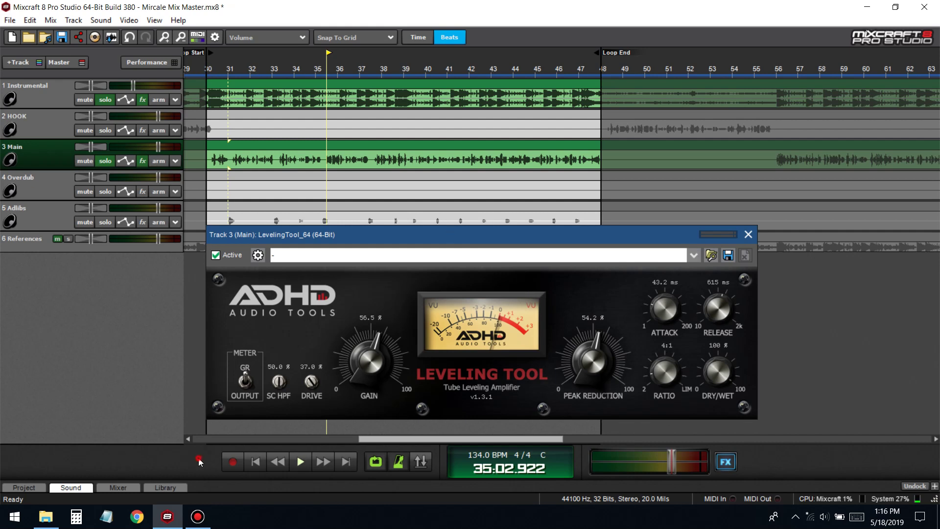
key("space")
key("space")
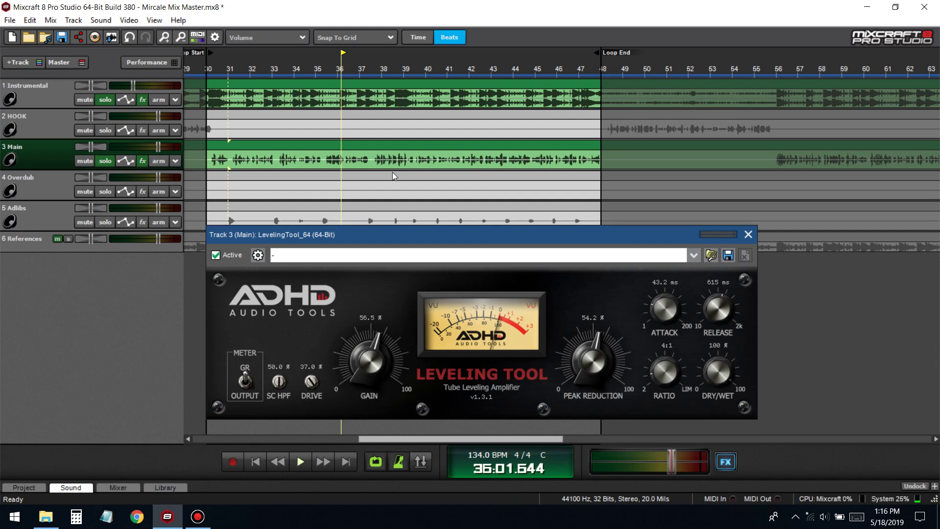
key("space")
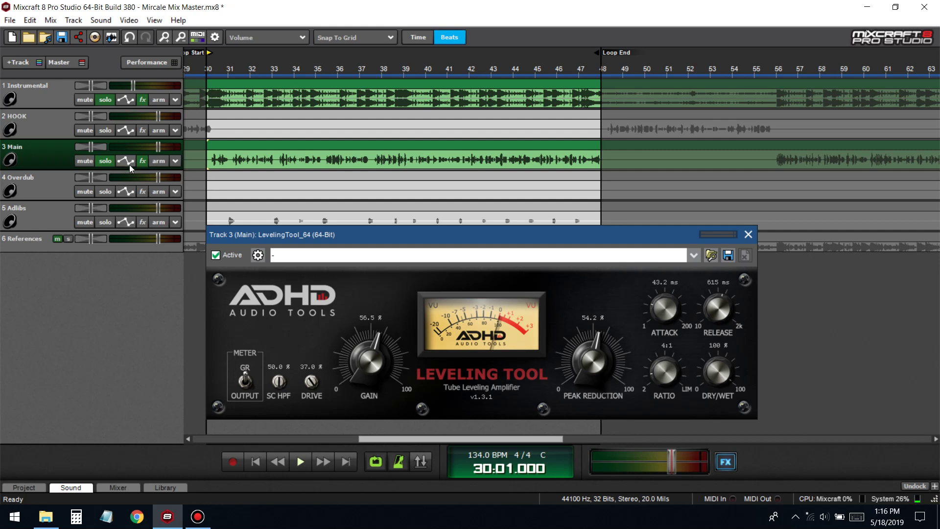
- Try out an Acoustica EQ on the Main track and remove it from the effect list
left_click(144, 166)
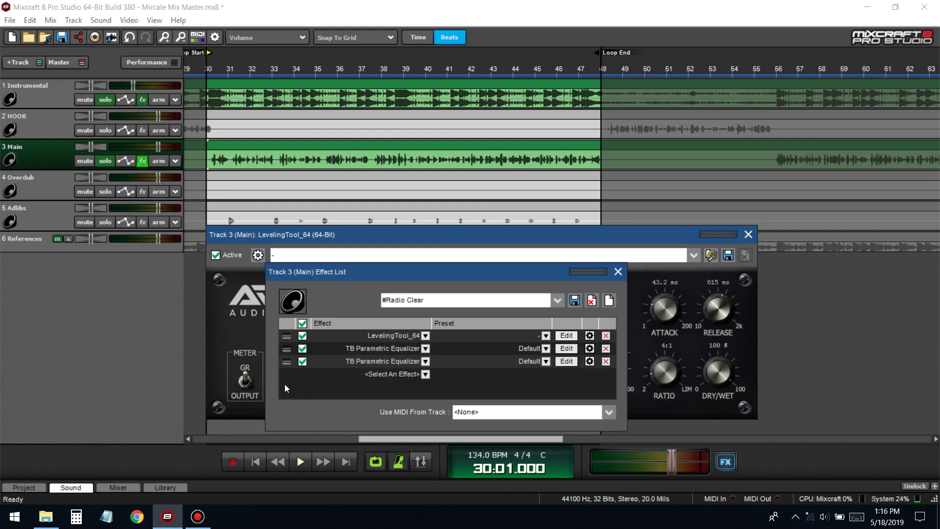
left_click(372, 378)
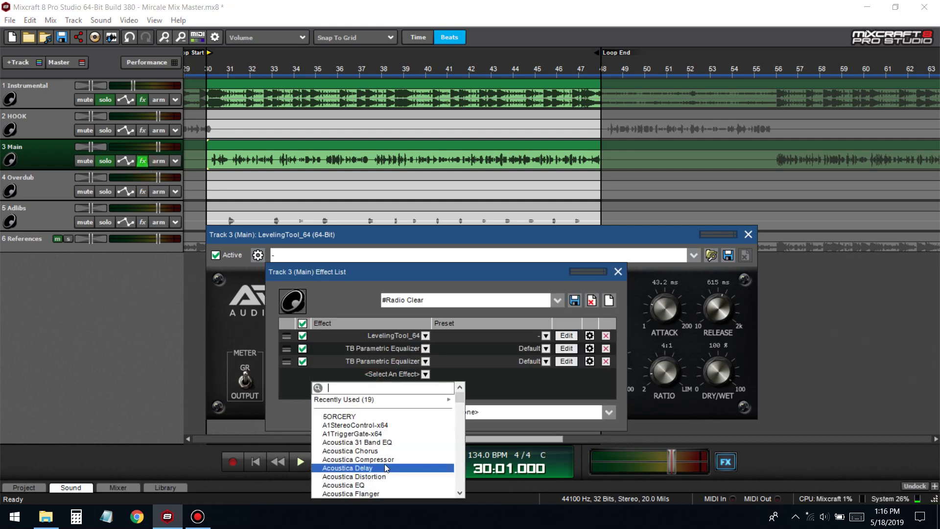
left_click(380, 486)
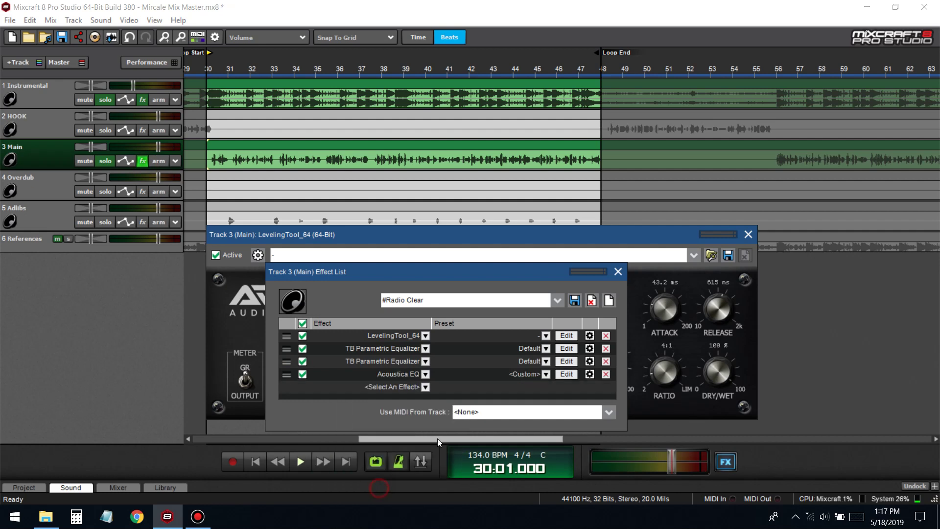
left_click(571, 376)
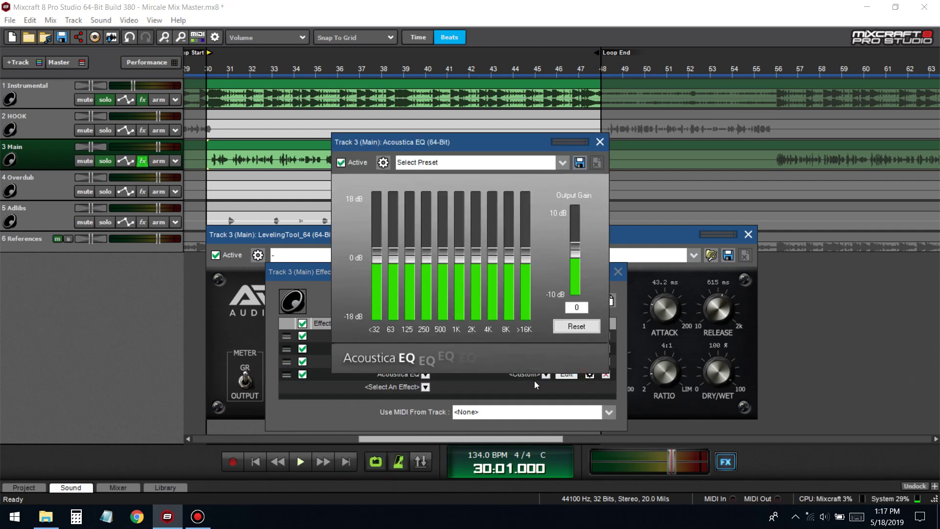
left_click(599, 141)
left_click(605, 374)
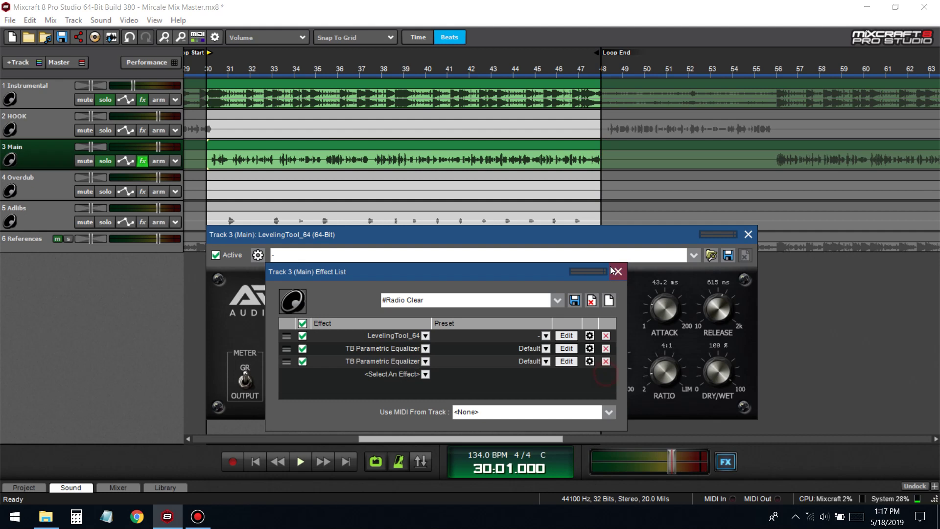
left_click(618, 272)
- Play the loop and set the leveling tool's Dry/Wet mix to 59.2 %
key("space")
left_click_drag(717, 375, 745, 430)
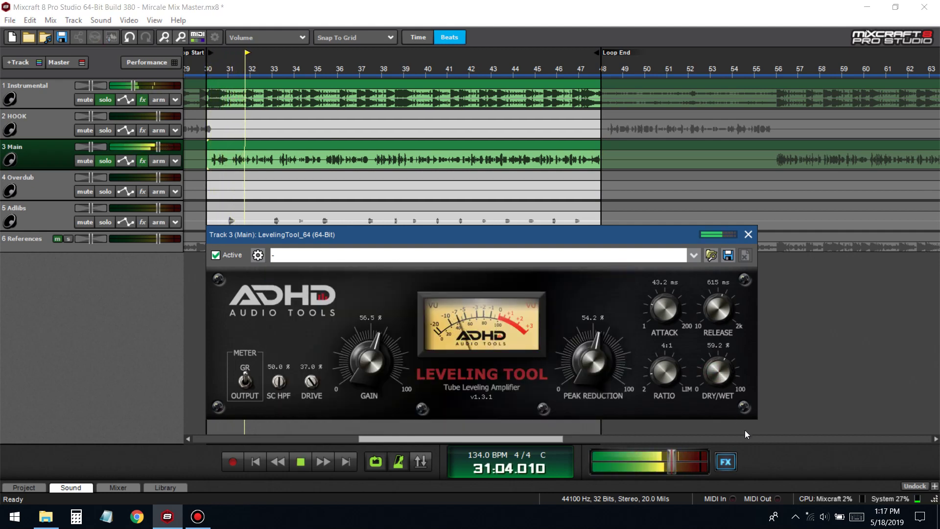
- Save the project and open the last TB Parametric Equalizer in the Main track's effect list
left_click(748, 234)
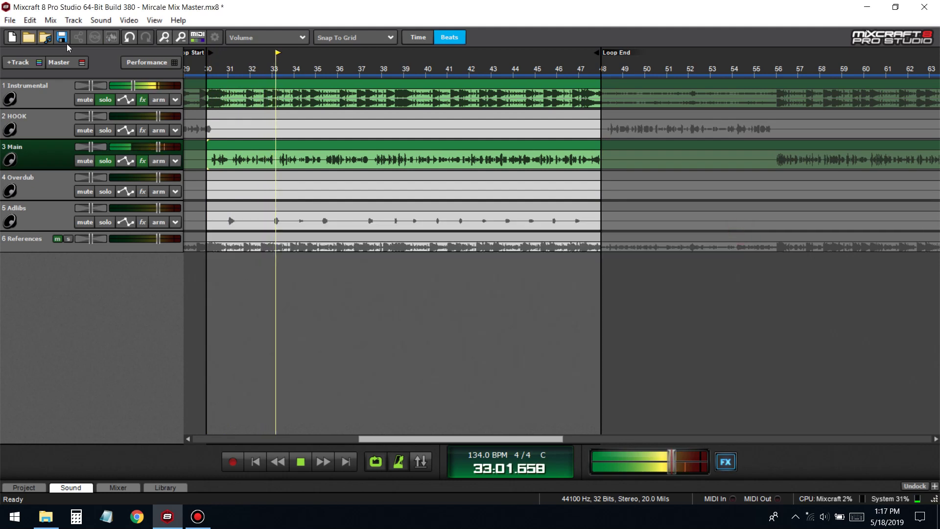
left_click(141, 161)
key("space")
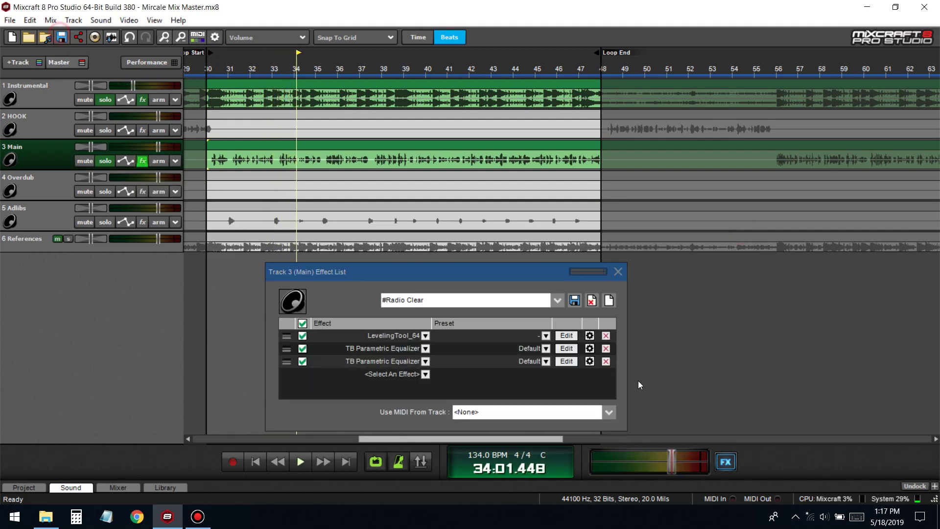
left_click(566, 362)
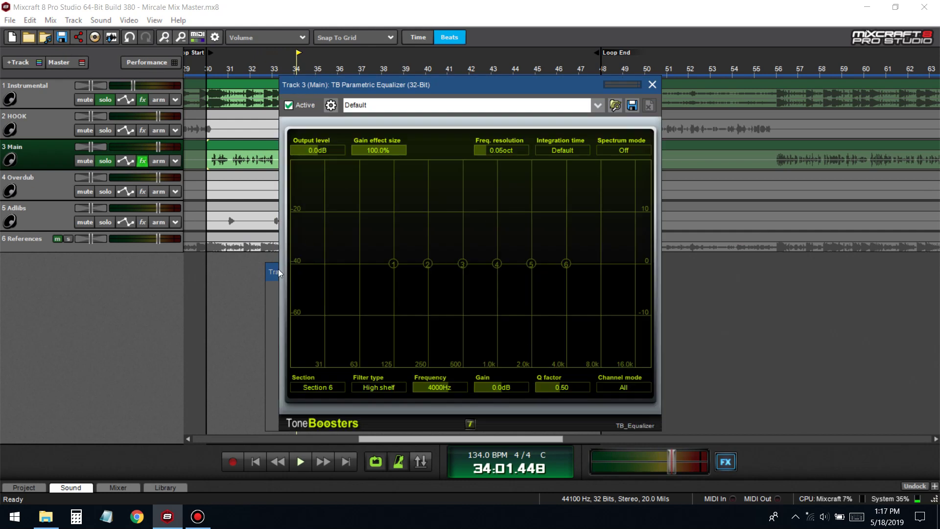
- Turn equalizer section 1 into a low cut at about 78 Hz
left_click_drag(395, 266, 383, 388)
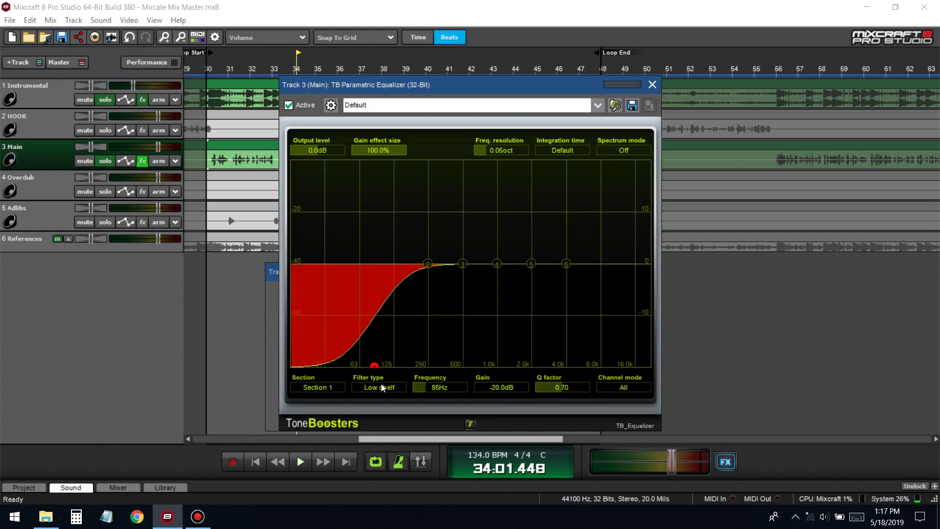
left_click(377, 389)
left_click(396, 400)
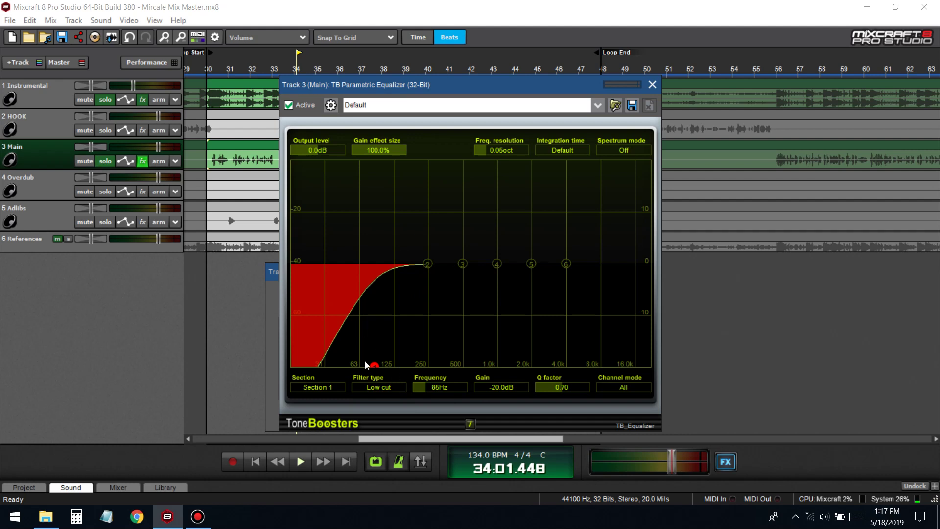
left_click_drag(377, 364, 371, 368)
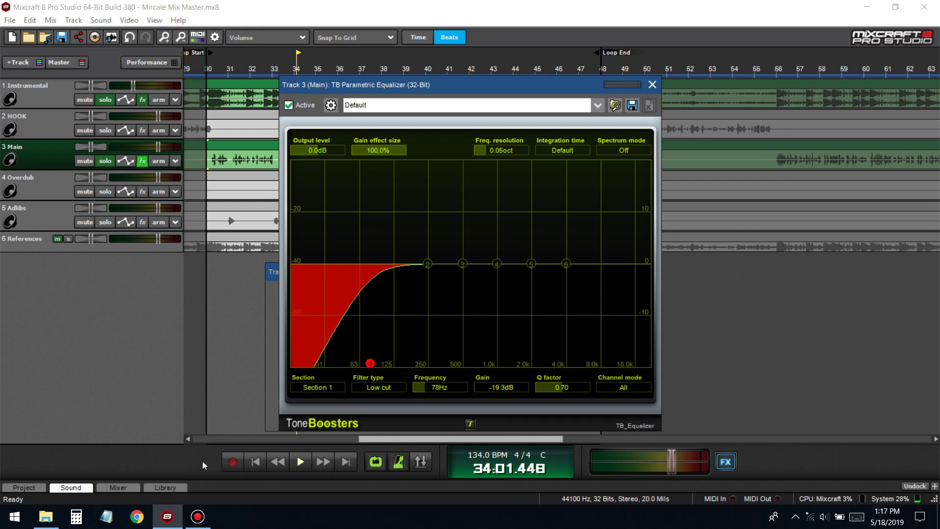
- Play the Main vocal without the instrumental and raise the low cut to 264 Hz with a Q factor of 0.63
key("space")
left_click_drag(370, 363, 398, 360)
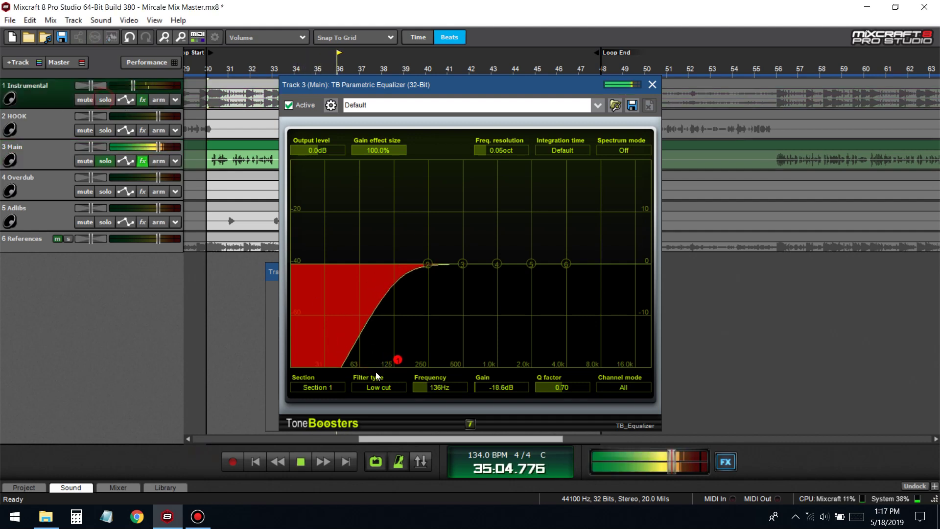
left_click_drag(395, 360, 431, 343)
scroll(545, 385, "down", 3)
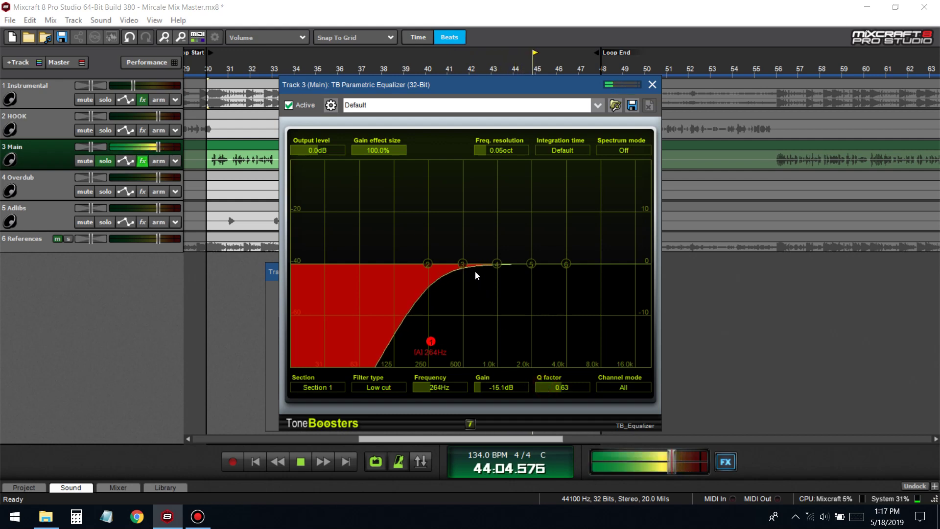
- Sweep a boosted section 3 bell over the looped vocal, replaying from bar 30, and leave it at 426 Hz
left_click_drag(462, 263, 468, 233)
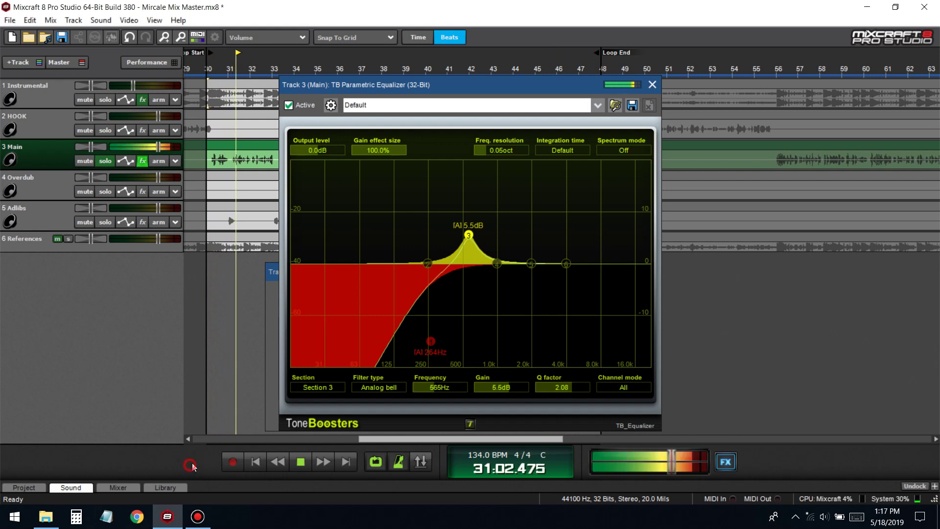
key("space")
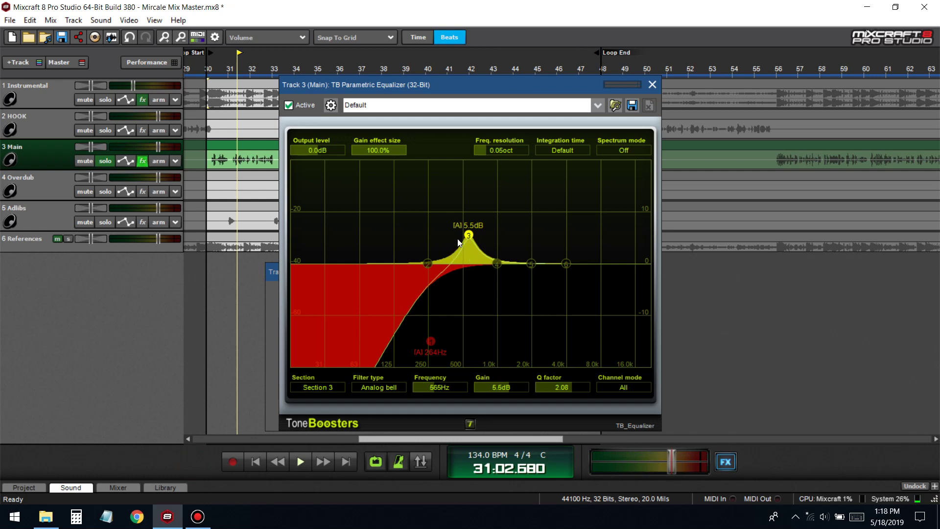
mouse_move(472, 238)
left_mouse_down()
mouse_move(477, 367)
mouse_move(460, 283)
mouse_move(470, 283)
mouse_move(468, 241)
left_mouse_up()
left_click(208, 72)
key("space")
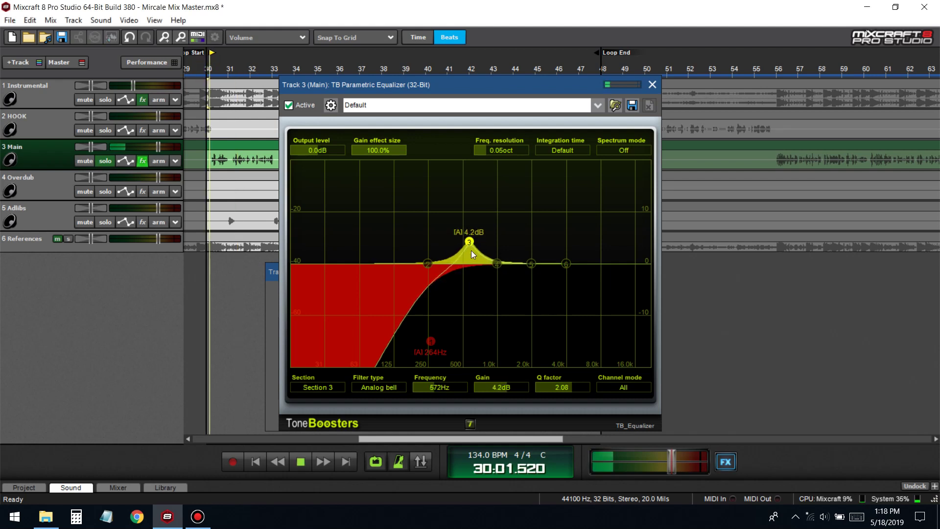
mouse_move(468, 242)
left_mouse_down()
mouse_move(485, 236)
mouse_move(442, 233)
mouse_move(486, 236)
mouse_move(454, 235)
left_mouse_up()
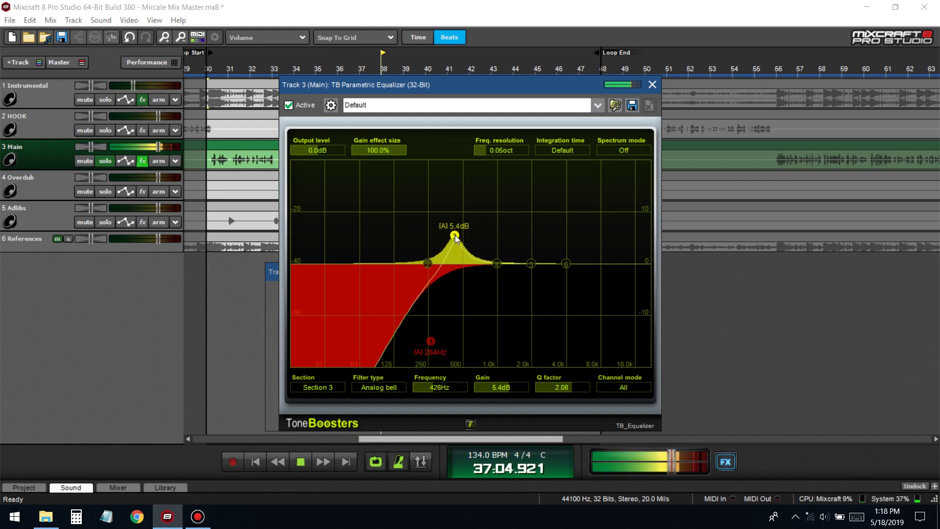
- Set the section 3 gain to -2.2 dB with a Q factor of about 1.66 and save the project
scroll(491, 390, "down", 8)
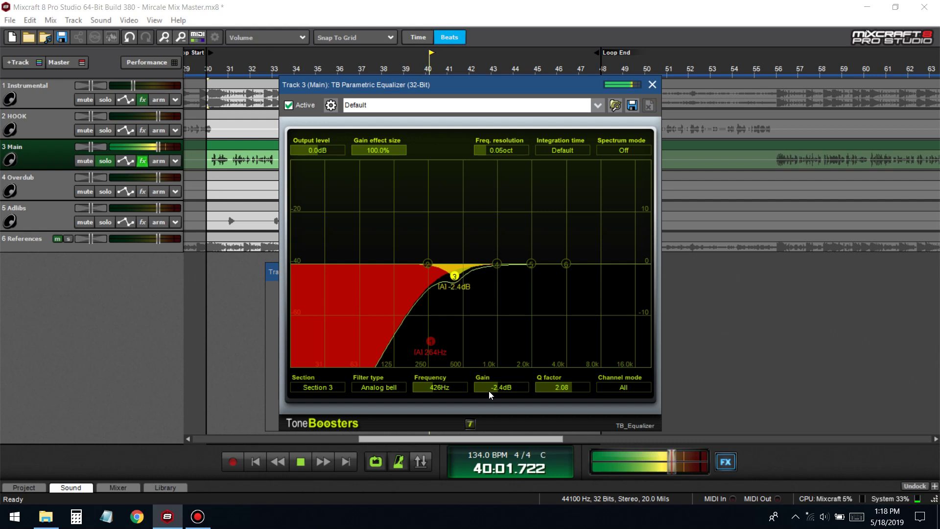
left_click(548, 392)
left_click_drag(551, 390, 534, 387)
key("space")
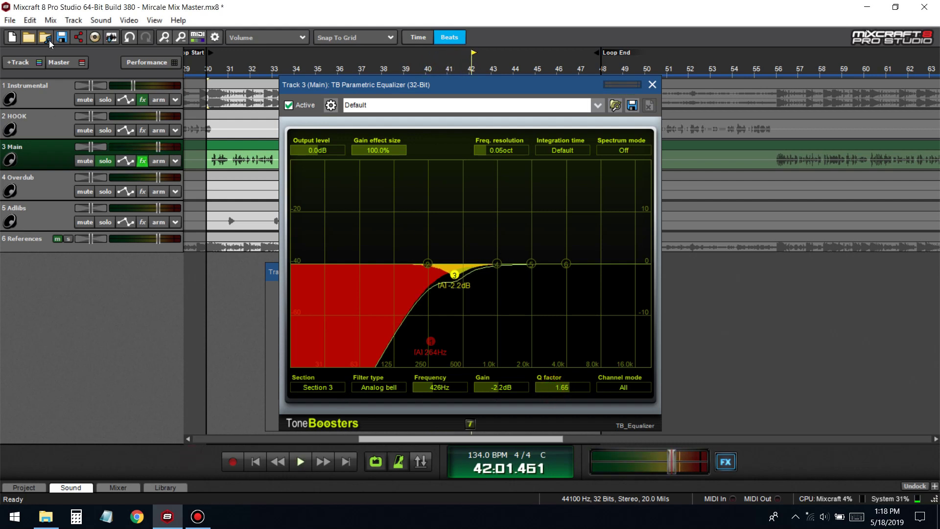
left_click(62, 38)
- Sweep a boosted section 5 bell over the replayed loop, leaving it at 1303 Hz with a gain of -1.8 dB
key("Home")
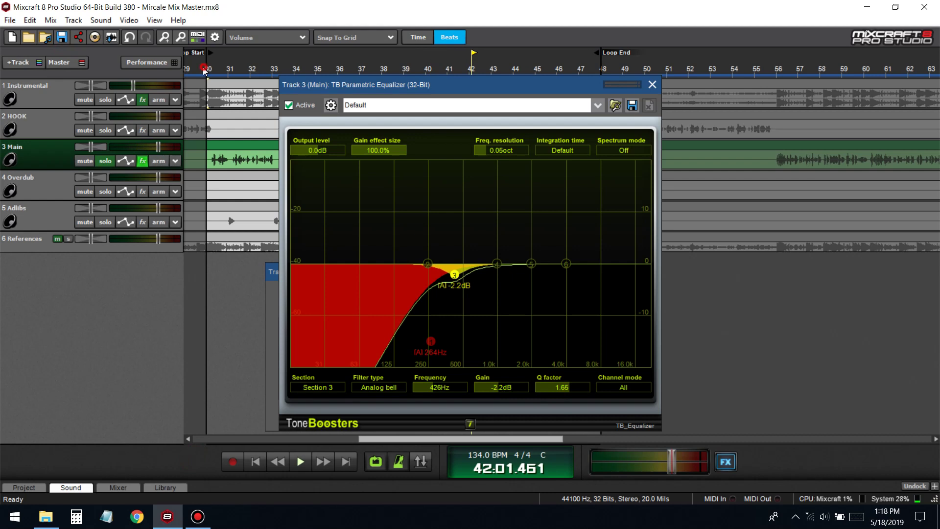
key("space")
left_click_drag(531, 263, 540, 234)
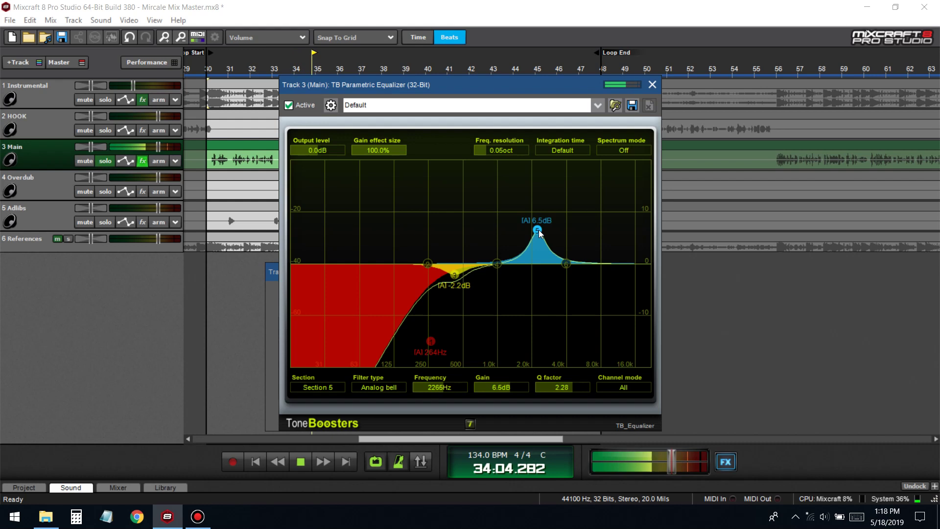
left_click_drag(540, 234, 510, 234)
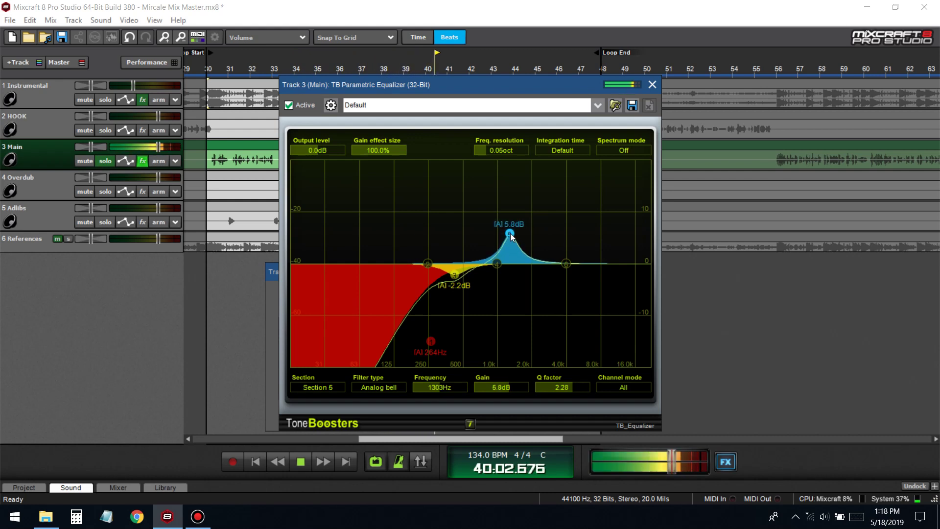
scroll(485, 386, "down", 8)
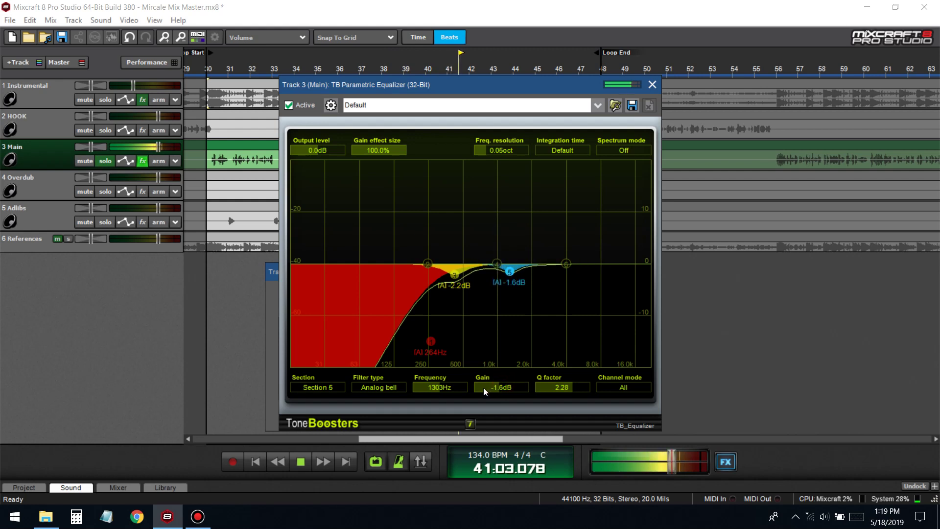
scroll(483, 386, "down", 1)
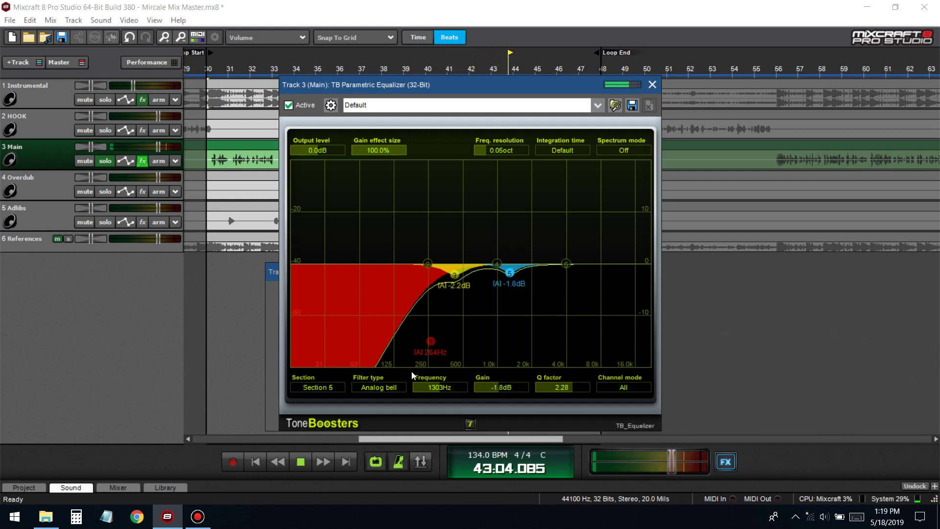
key("space")
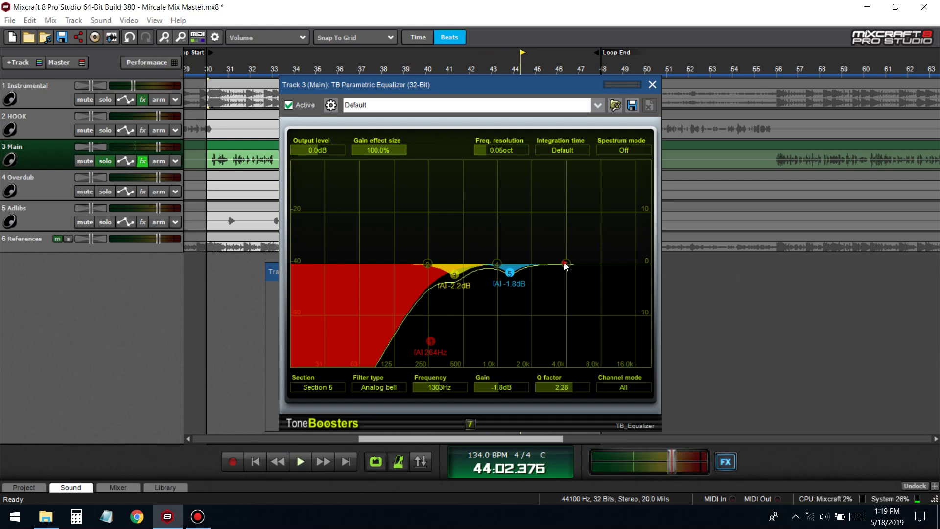
- Turn section 6 into a high cut at 22000 Hz with a Q factor of 0.71
left_click_drag(566, 263, 649, 365)
left_click(372, 386)
left_click(408, 468)
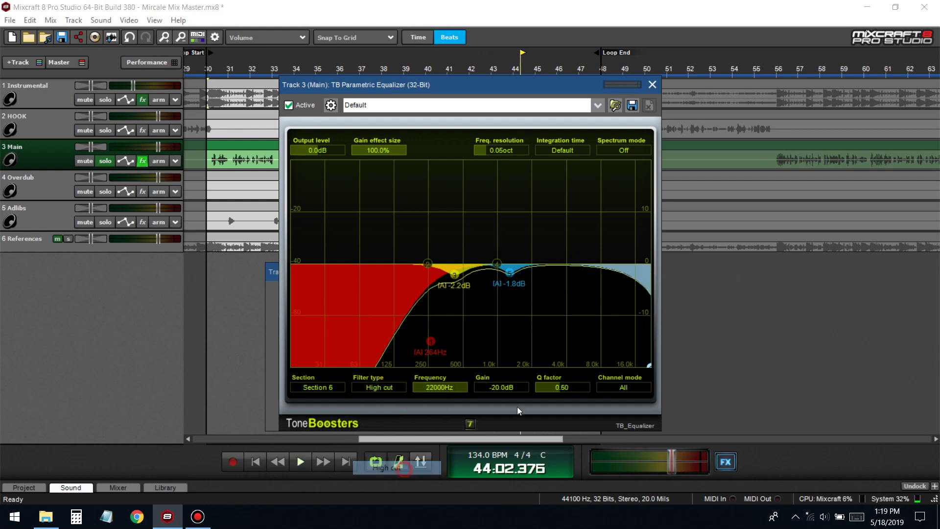
left_click_drag(552, 390, 556, 388)
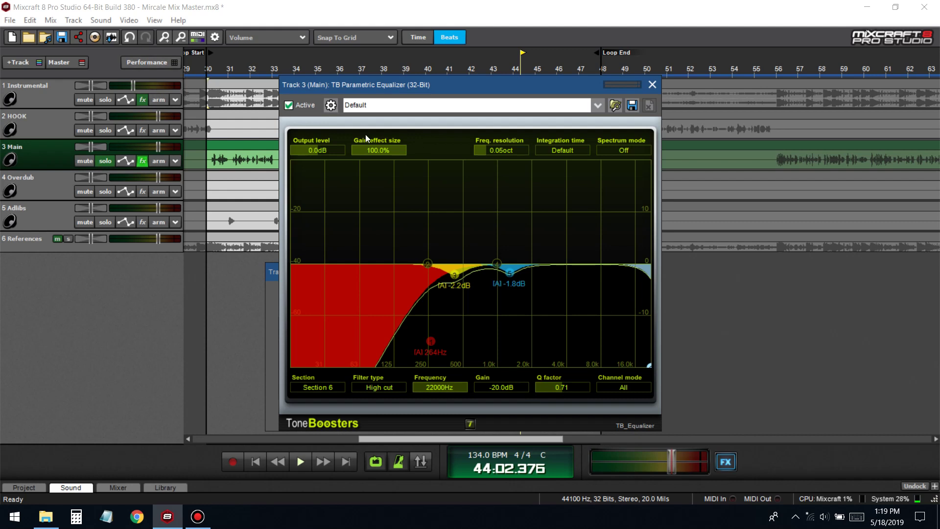
- Save the project after a short replay from bar 30 and switch to the Main track's other TB Parametric Equalizer
left_click(209, 71)
key("space")
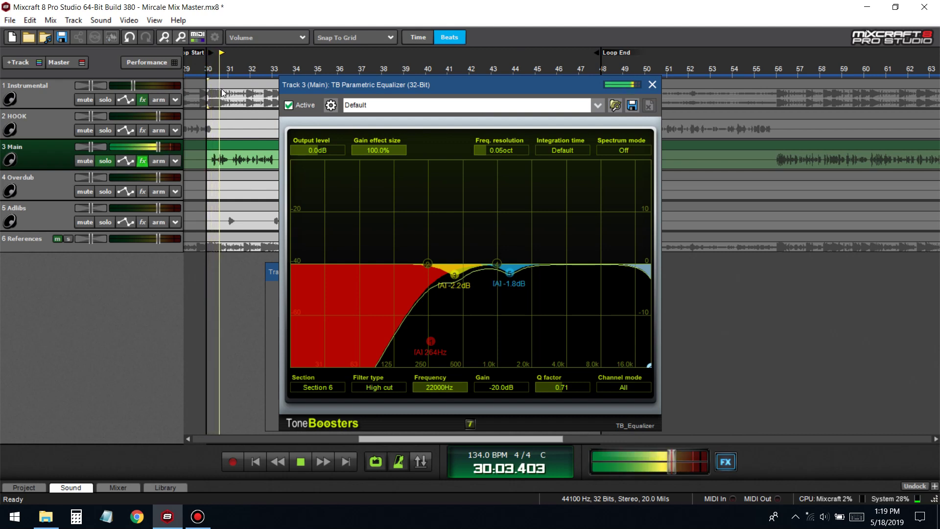
key("space")
left_click(652, 84)
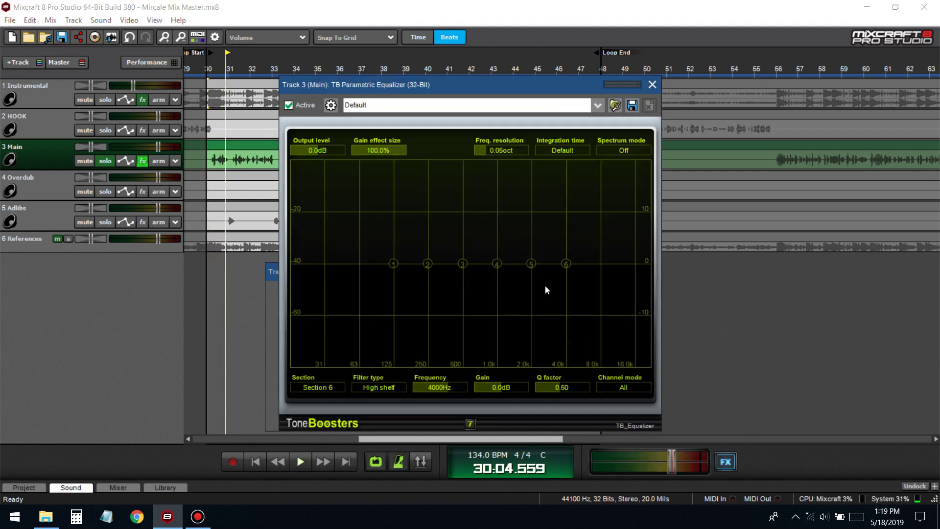
- Boost the section 6 high shelf by about 3.2 dB near 4450 Hz while the loop plays
left_click_drag(568, 265, 570, 252)
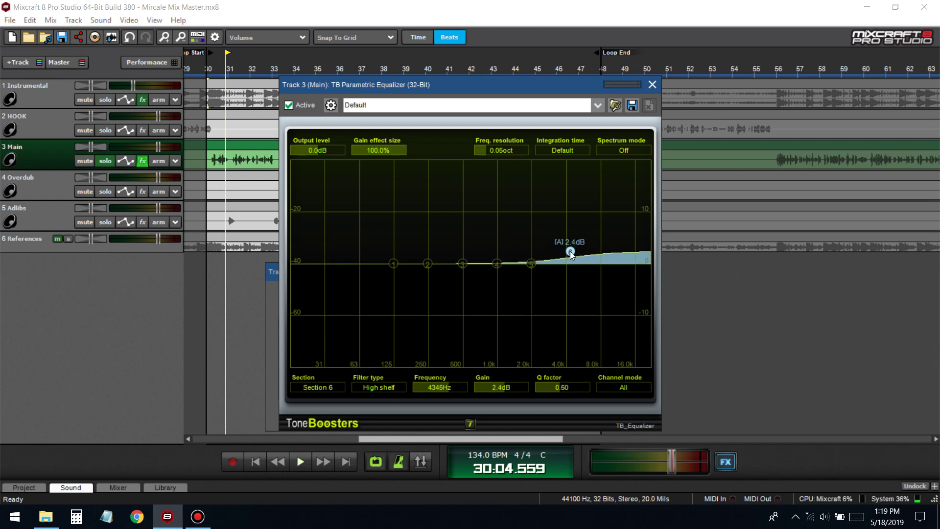
key("space")
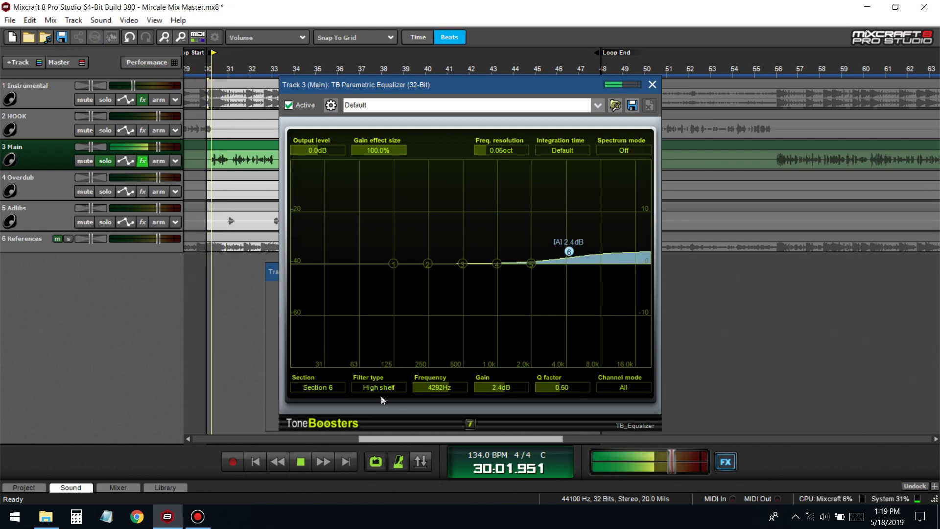
left_click_drag(570, 251, 575, 250)
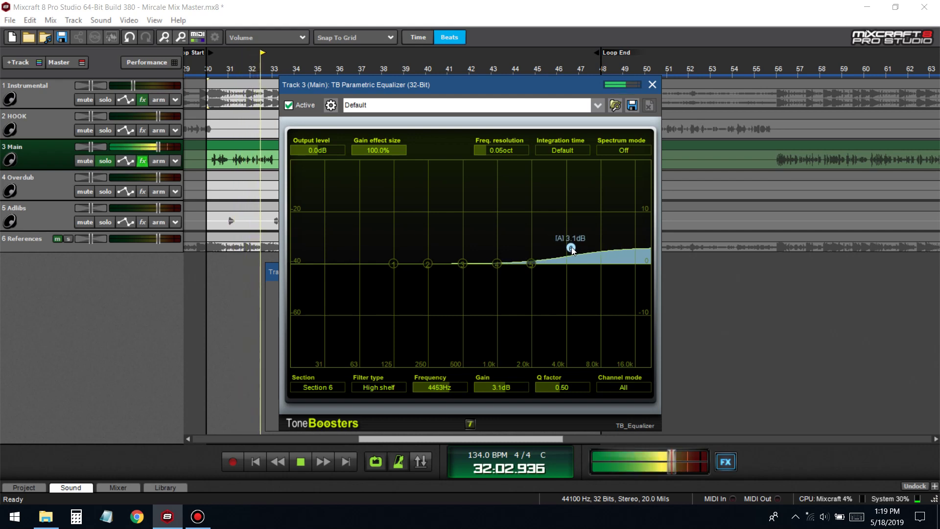
- Turn section 1 into a low cut at 116 Hz with a Q factor of 0.65
left_click_drag(389, 270, 359, 387)
left_click(375, 388)
left_click(385, 399)
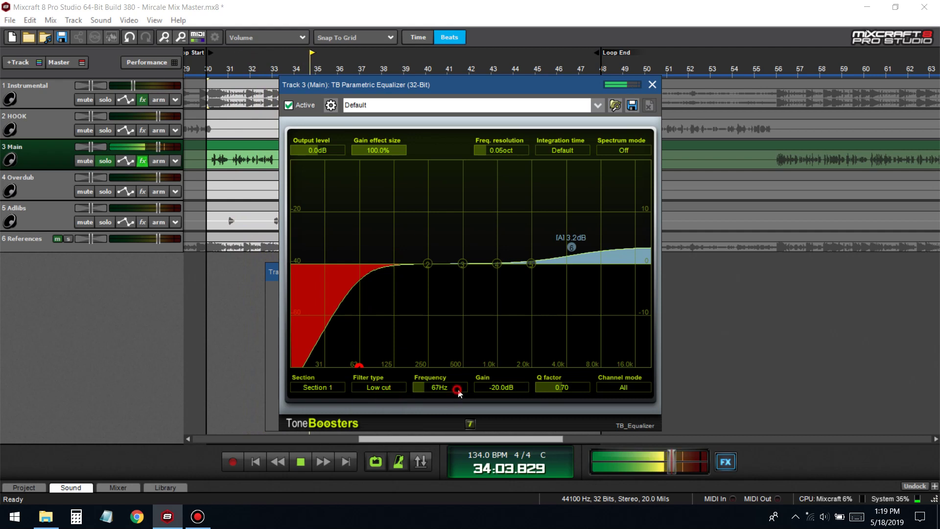
scroll(460, 389, "up", 10)
scroll(461, 389, "up", 2)
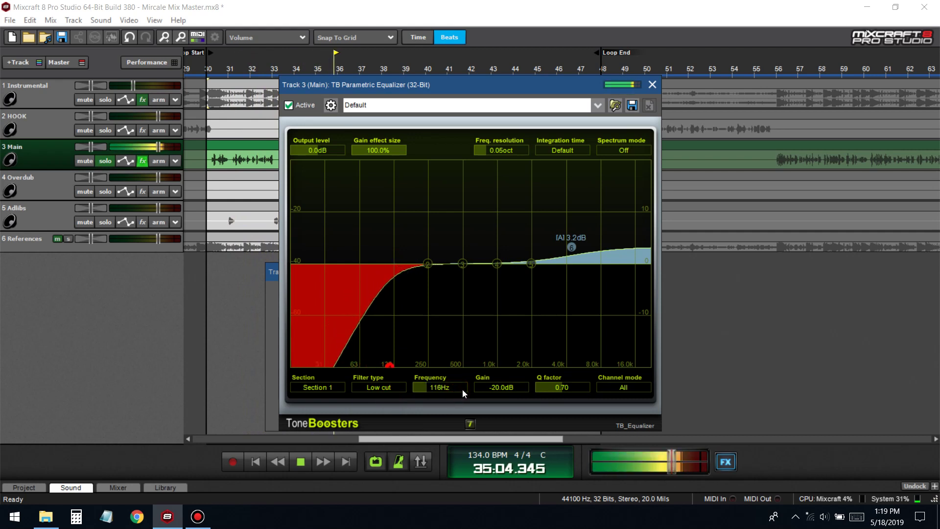
scroll(547, 389, "down", 1)
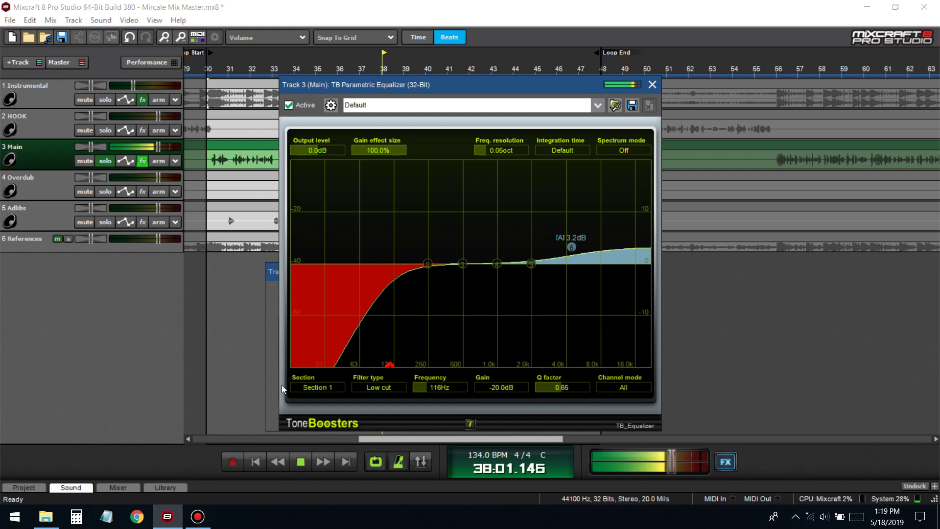
left_click(201, 454)
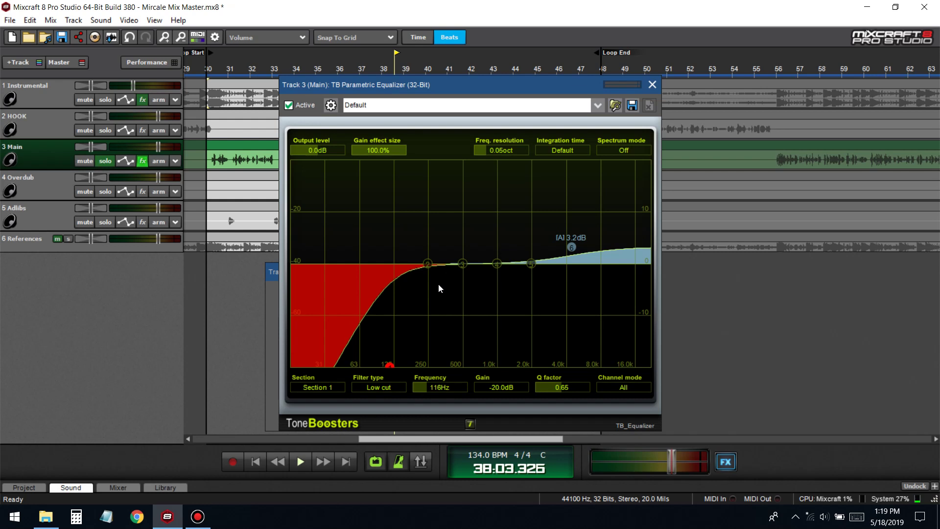
- Boost section 2 by 2.1 dB at 182 Hz with a Q factor of 1.29 while playing the loop
key("space")
left_click_drag(427, 264, 412, 251)
scroll(419, 252, "up", 5)
key("space")
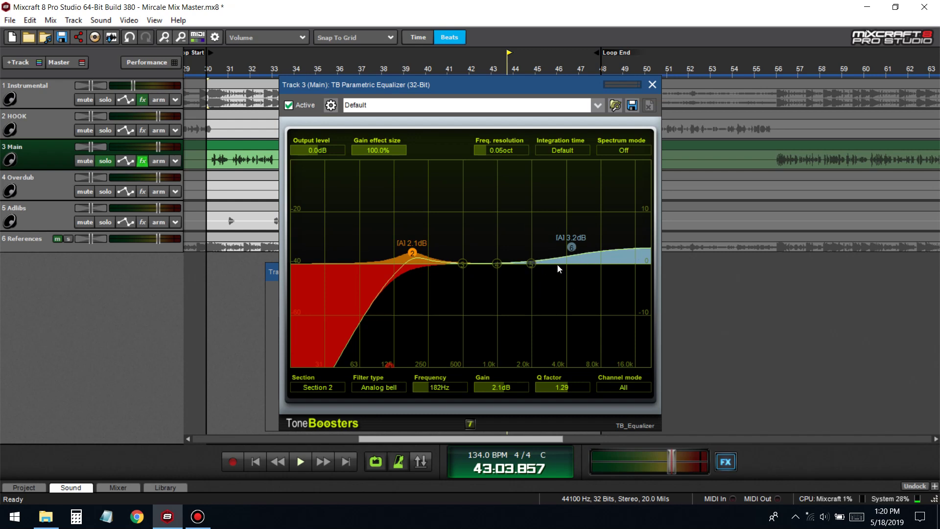
- Boost section 5 by 3.2 dB at 3749 Hz with a Q factor of 1.29 while auditioning the vocal
left_click_drag(530, 263, 563, 247)
key("space")
scroll(536, 255, "up", 3)
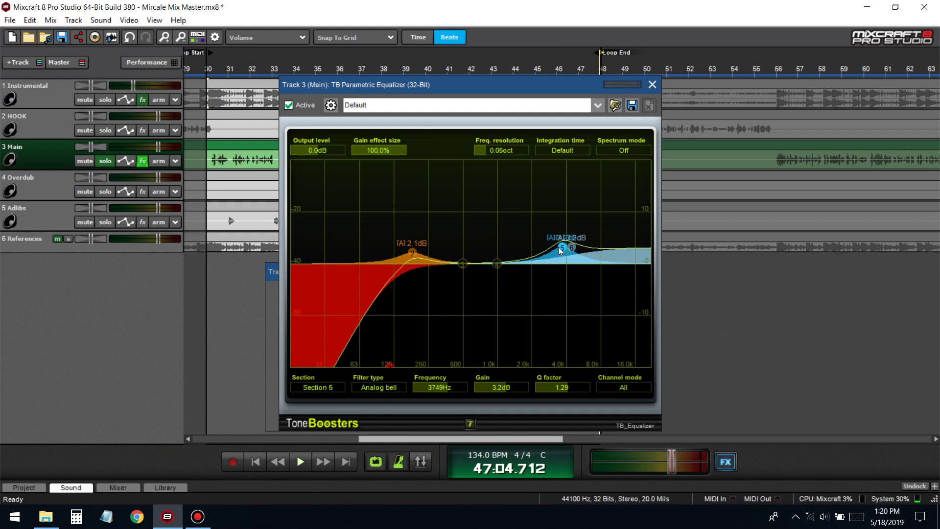
- Save the project and close the equalizer, playing the loop with the Main track's effect list open
left_click(61, 37)
left_click(652, 85)
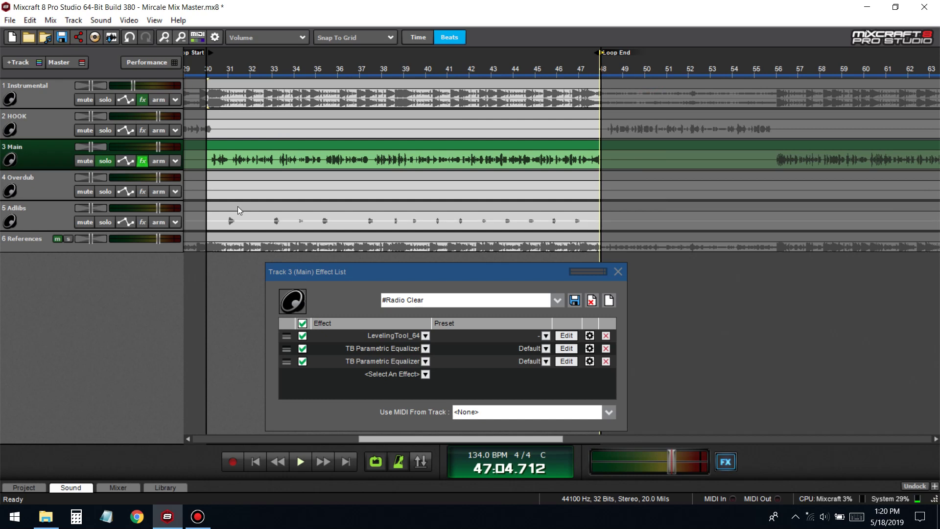
key("space")
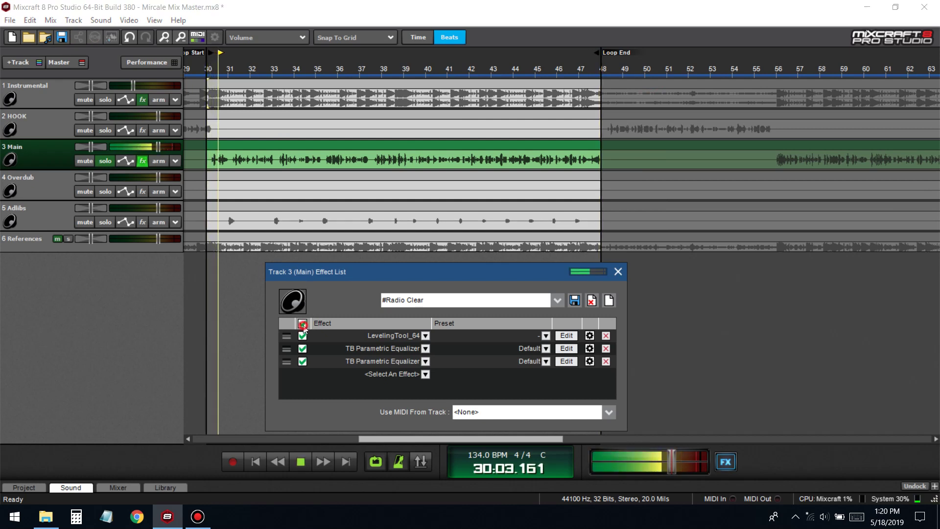
- Compare the Main vocal with and without its whole effect chain by bypassing and re-enabling all effects during playback
left_click(302, 324)
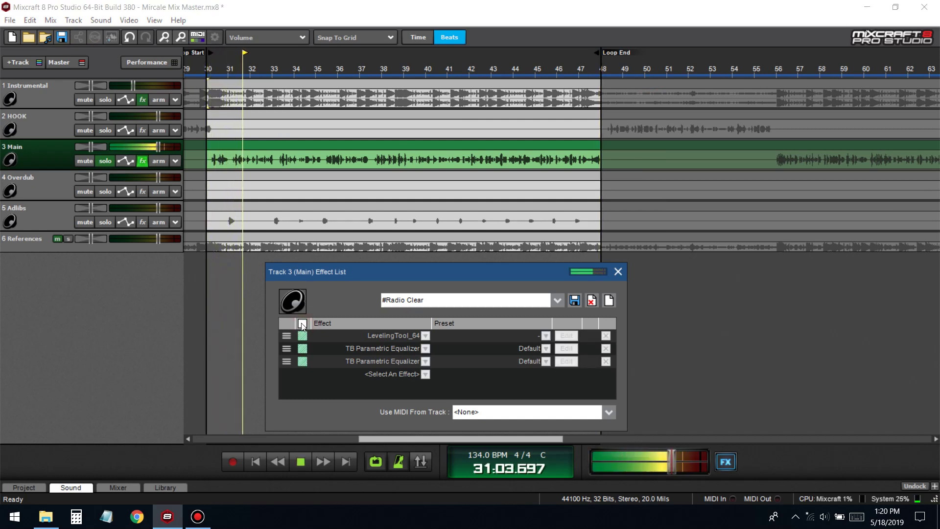
left_click(302, 324)
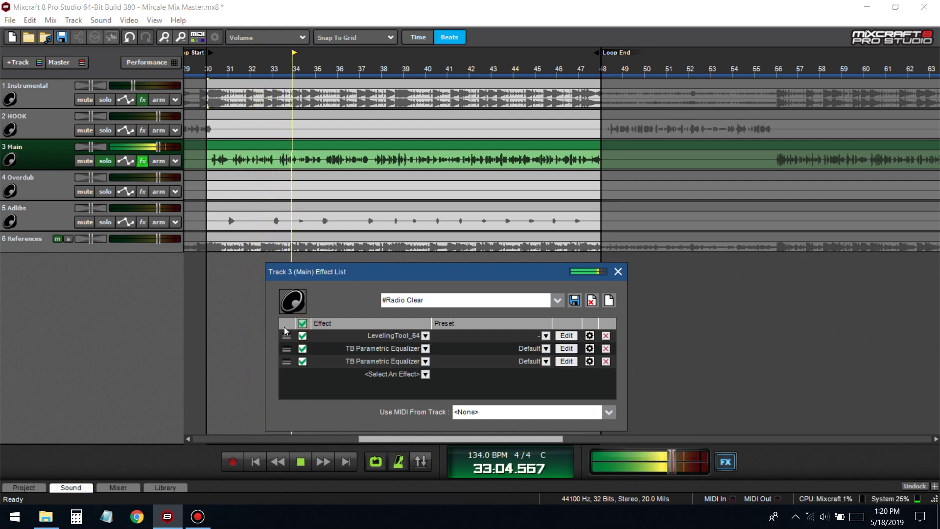
left_click(303, 324)
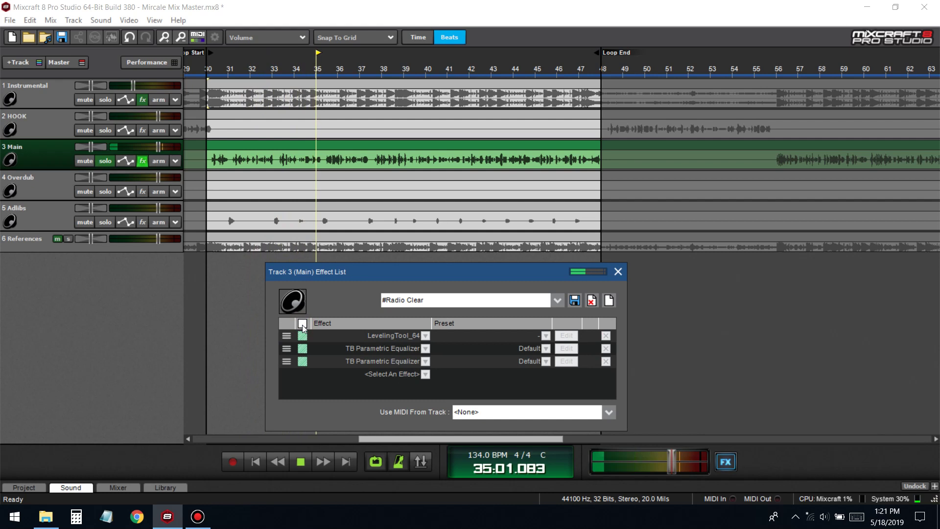
left_click(302, 323)
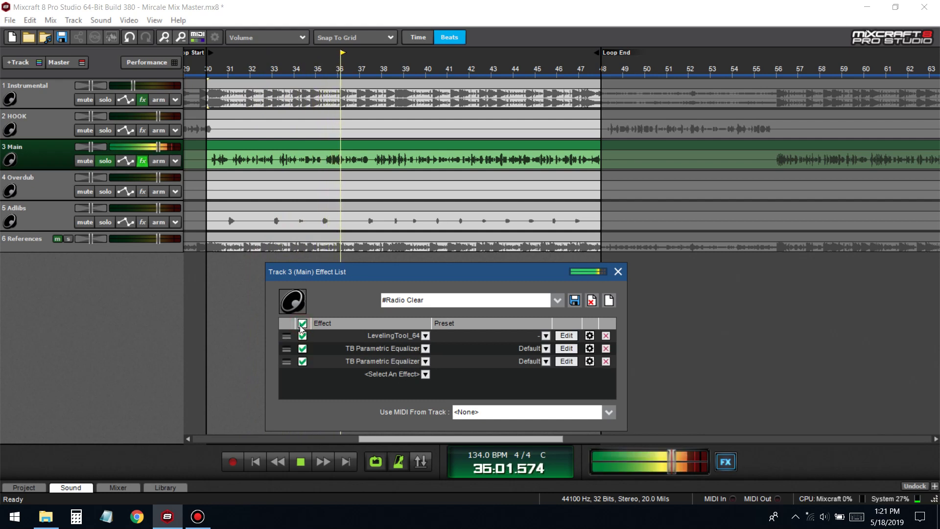
- Solo the Instrumental track alongside Main, save the project and stop playback
left_click(74, 93)
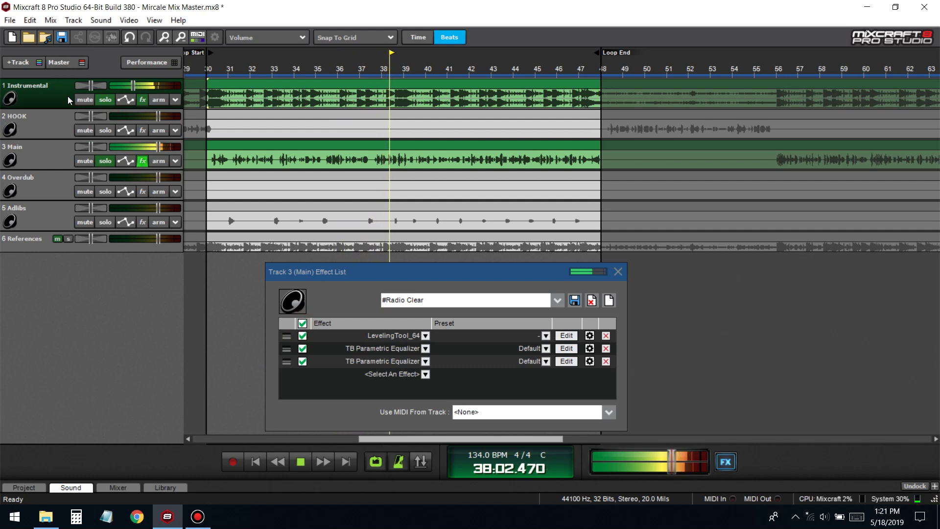
left_click(65, 41)
key("space")
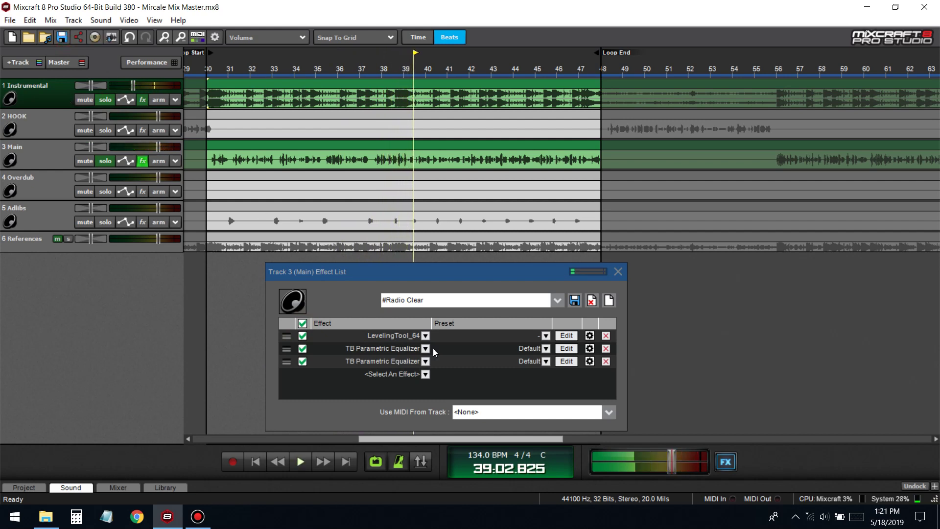
- Add Limiter6-x64 to the end of the Main track's effect chain and enlarge the effect list window
left_click(400, 373)
mouse_move(414, 401)
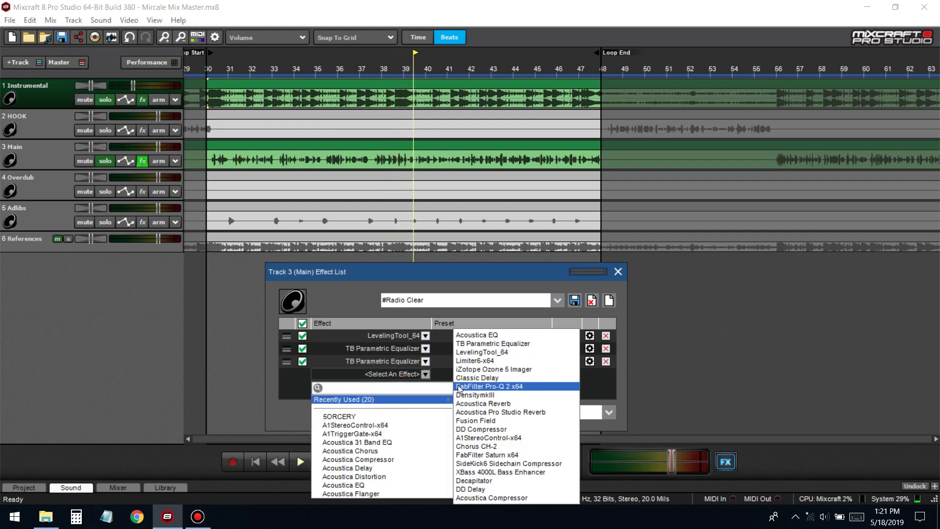
left_click(479, 362)
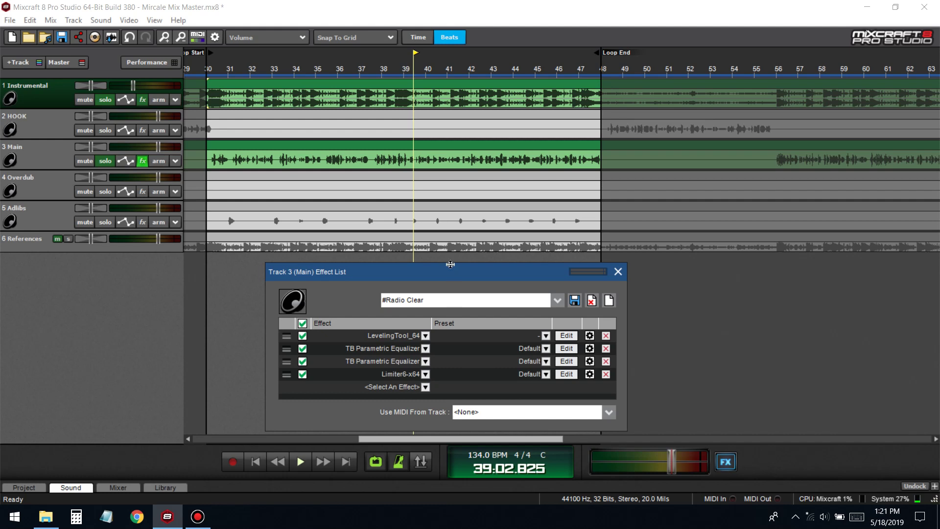
left_click_drag(450, 264, 450, 182)
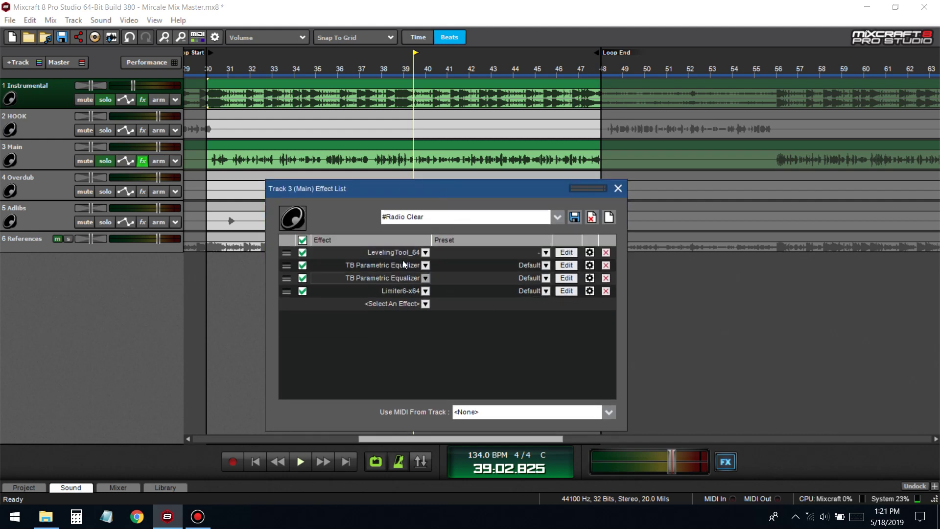
- Add Sausage Fattener x64 to the Main track and place it before Limiter6-x64 in the chain
left_click(390, 308)
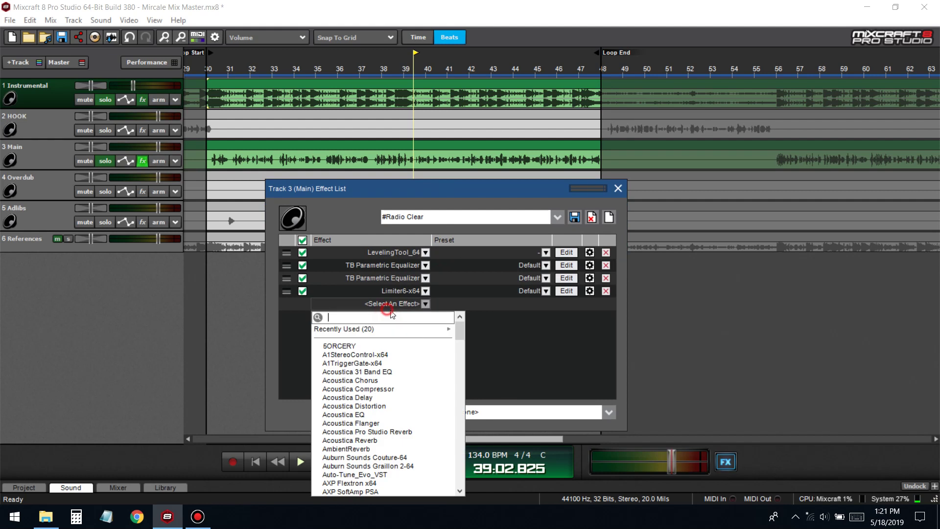
left_click(549, 332)
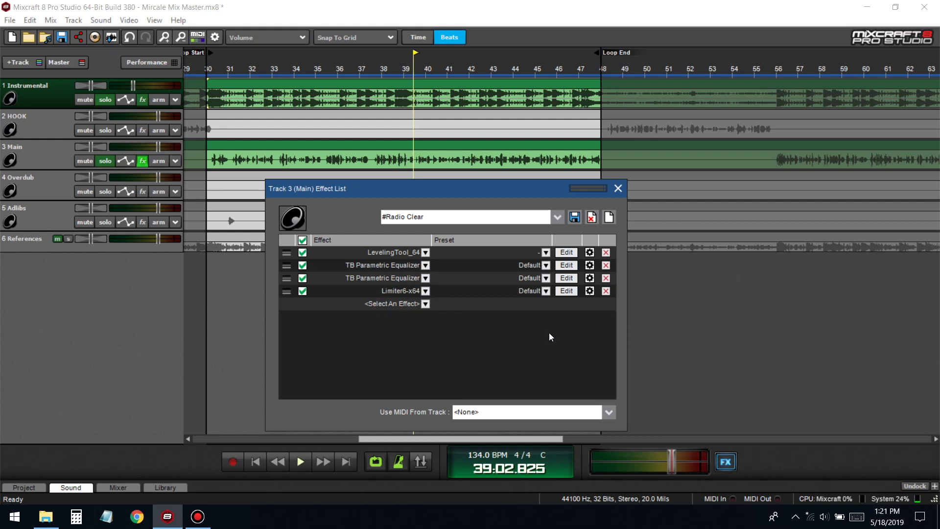
left_click(395, 305)
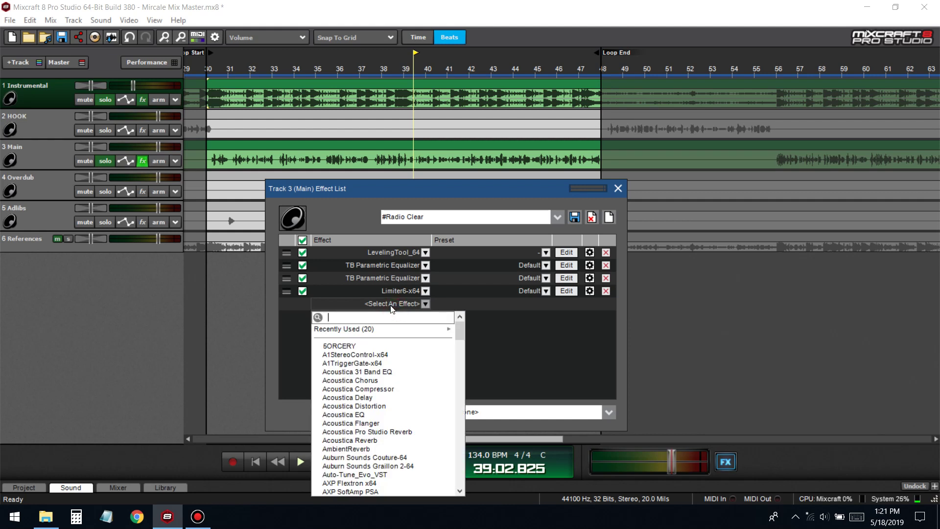
type("sa")
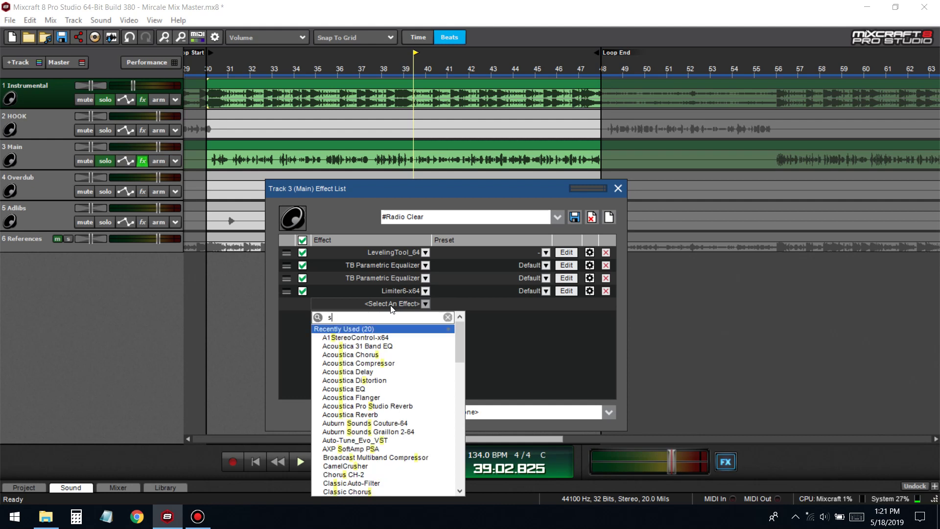
left_click(384, 354)
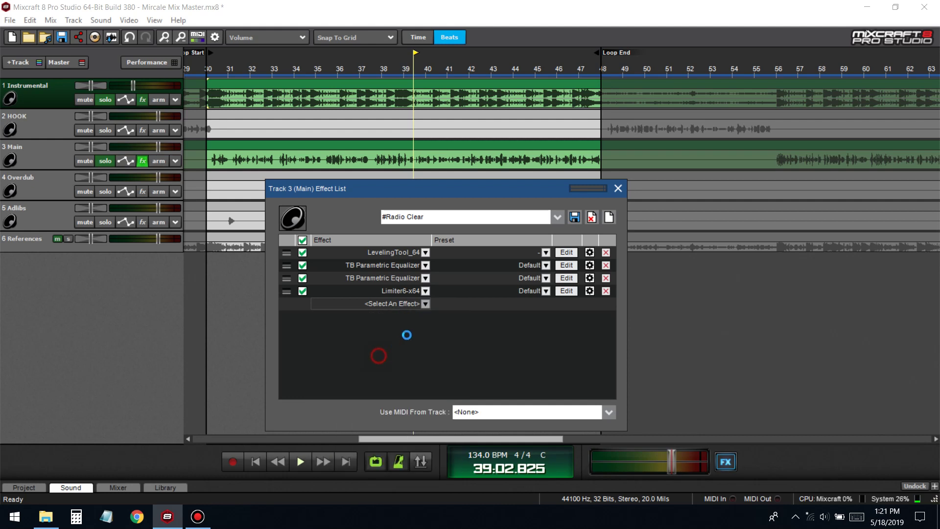
left_click_drag(284, 294, 288, 305)
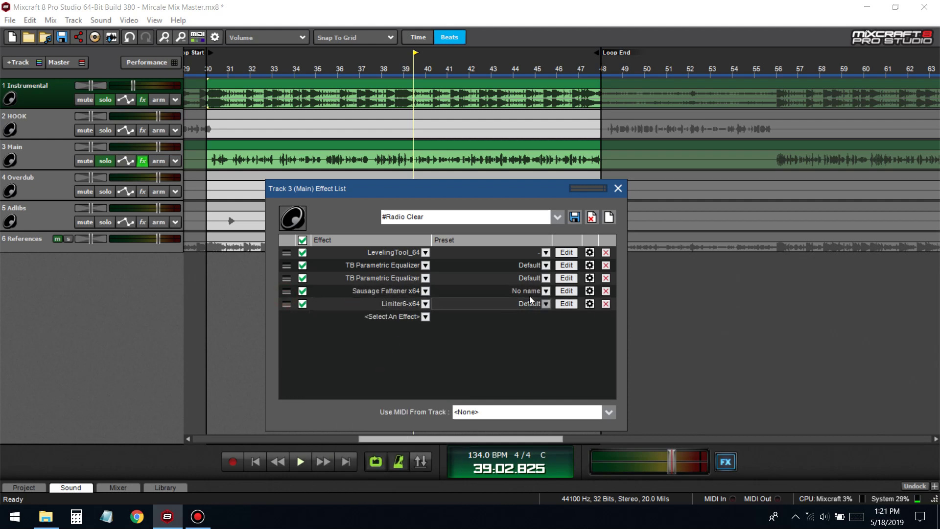
- Open the Sausage Fattener in place of the effect list and raise its Fatness slightly while playing the loop
left_click(565, 291)
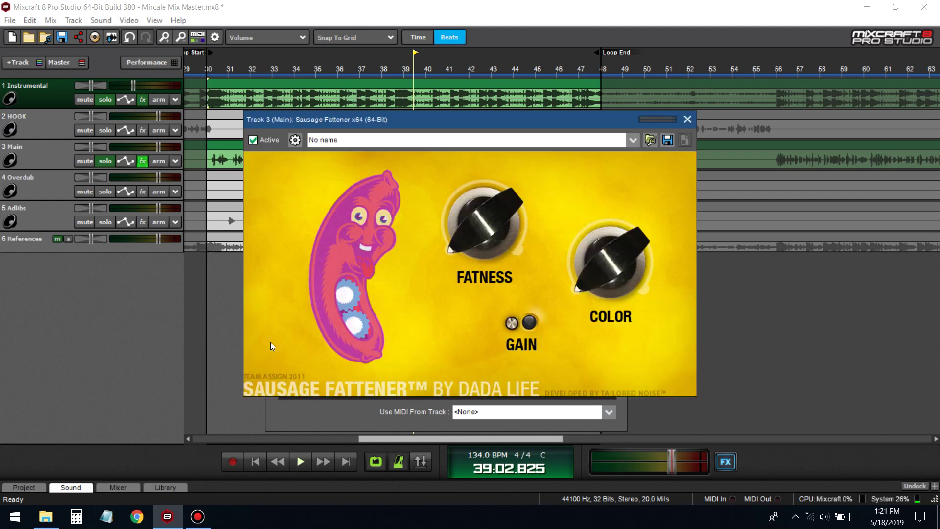
left_click_drag(322, 114, 340, 219)
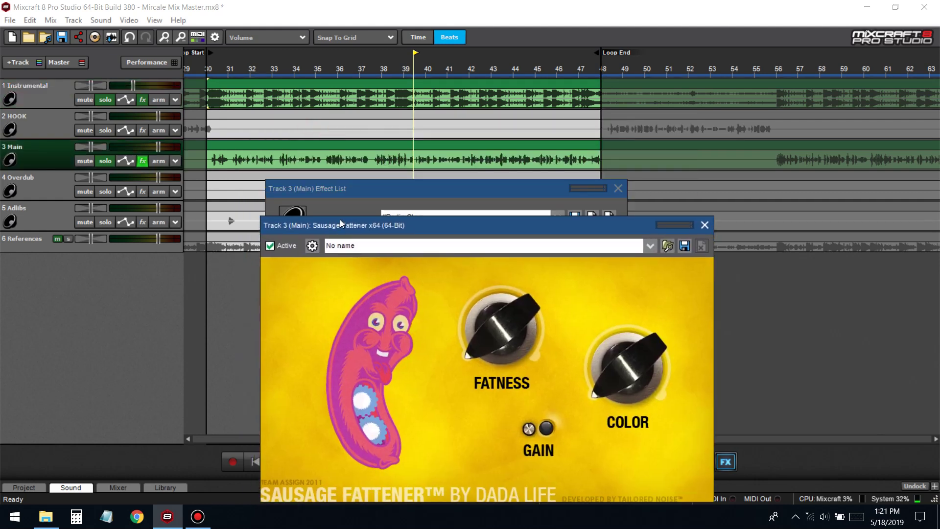
left_click(615, 190)
key("space")
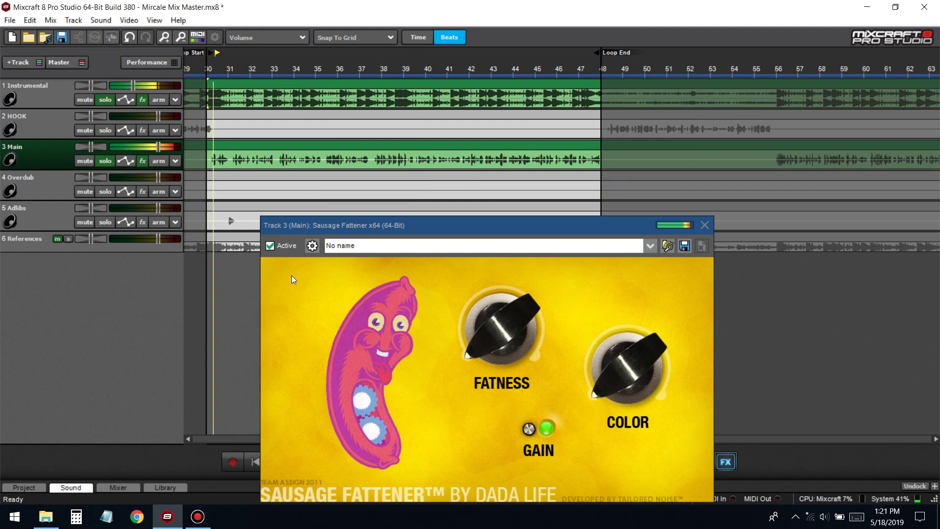
left_click_drag(504, 317, 504, 321)
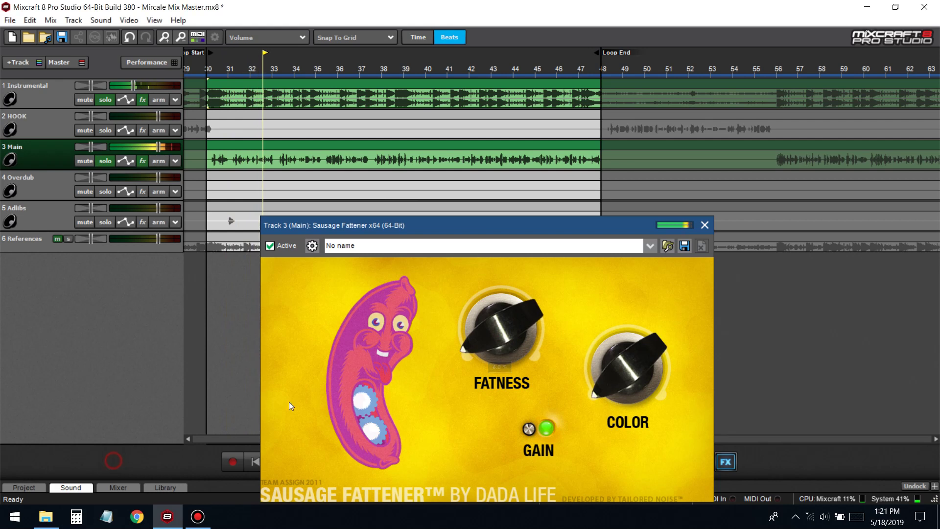
key("space")
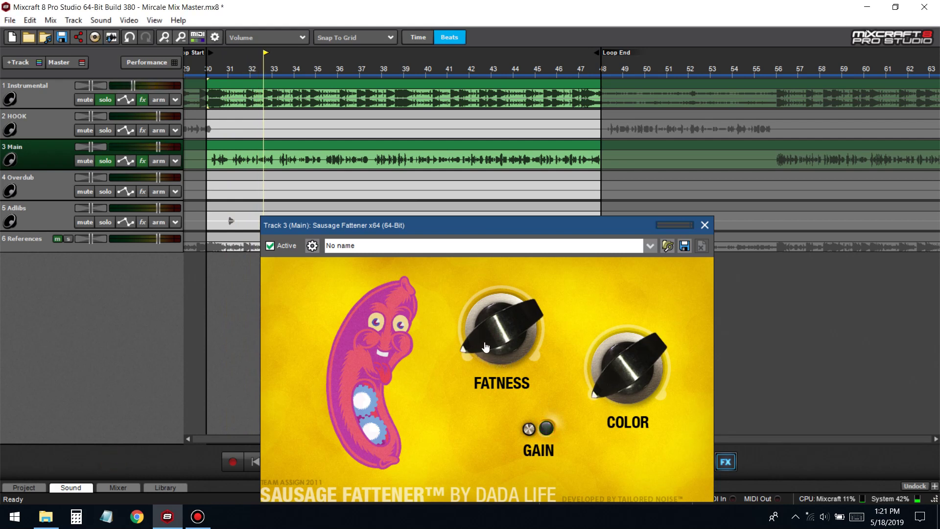
- Adjust the Sausage Fattener's gain and set its Fatness to 5.0 % while replaying the loop from bar 30
mouse_move(528, 426)
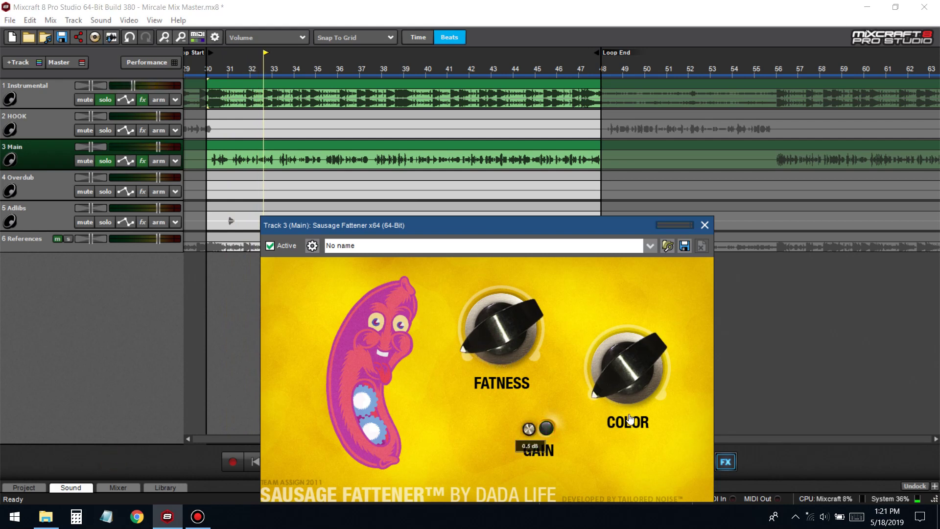
mouse_move(528, 426)
left_mouse_down()
mouse_move(539, 437)
mouse_move(522, 431)
left_mouse_up()
mouse_move(530, 428)
left_click_drag(530, 429, 529, 431)
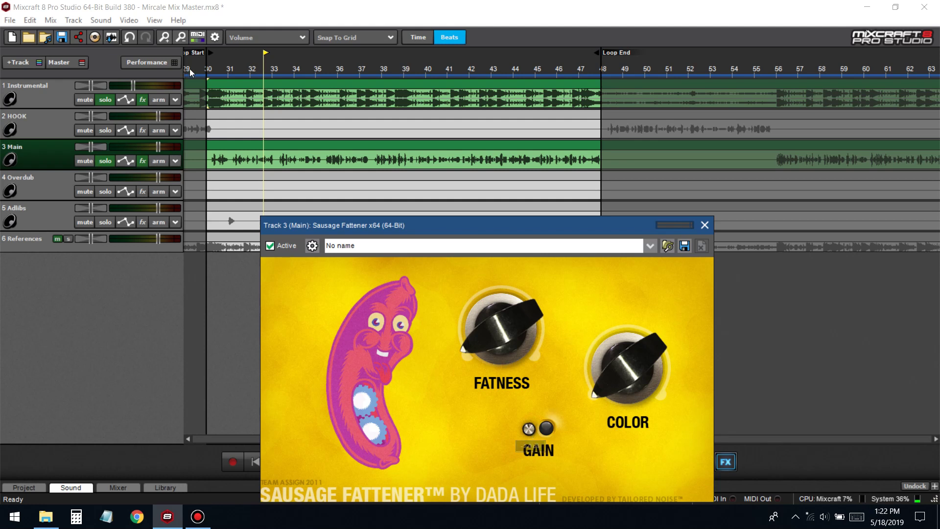
left_click(204, 79)
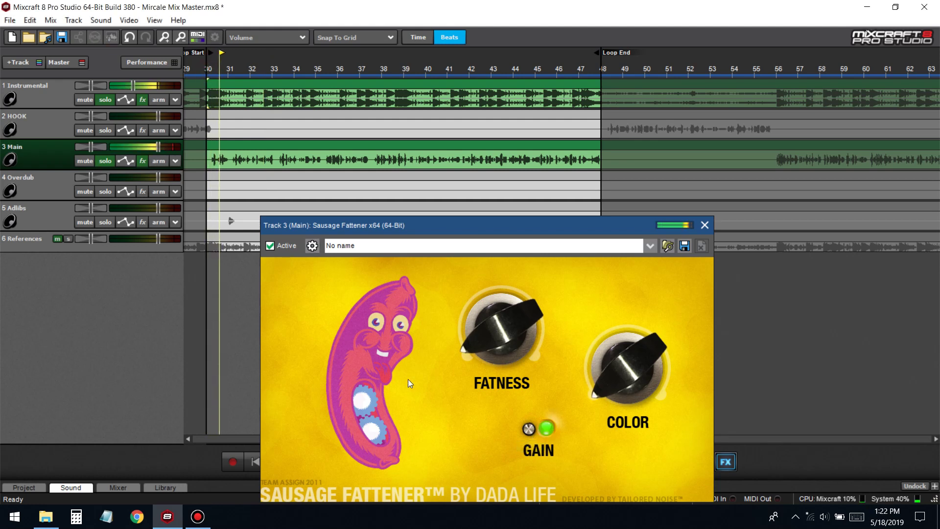
left_click_drag(529, 429, 520, 396)
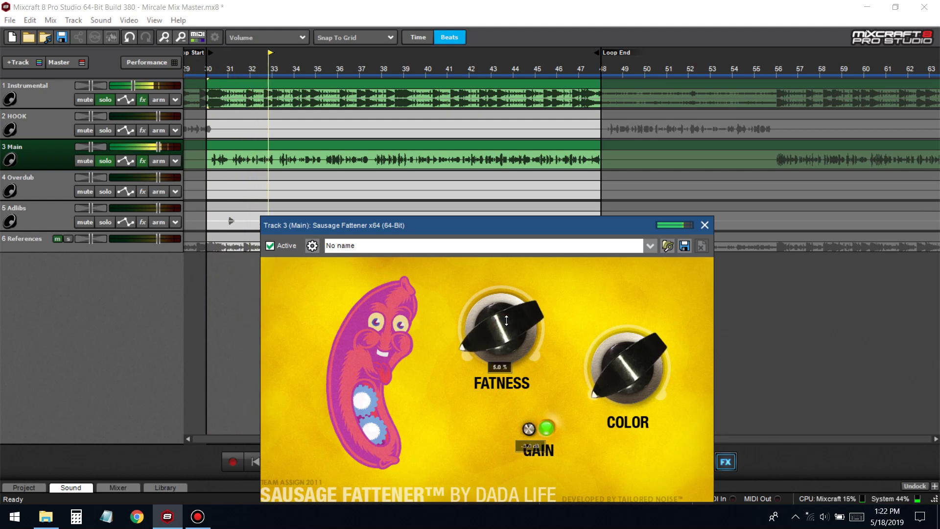
- Compare the vocal with and without the Sausage Fattener by switching it off and on during playback
left_click(269, 245)
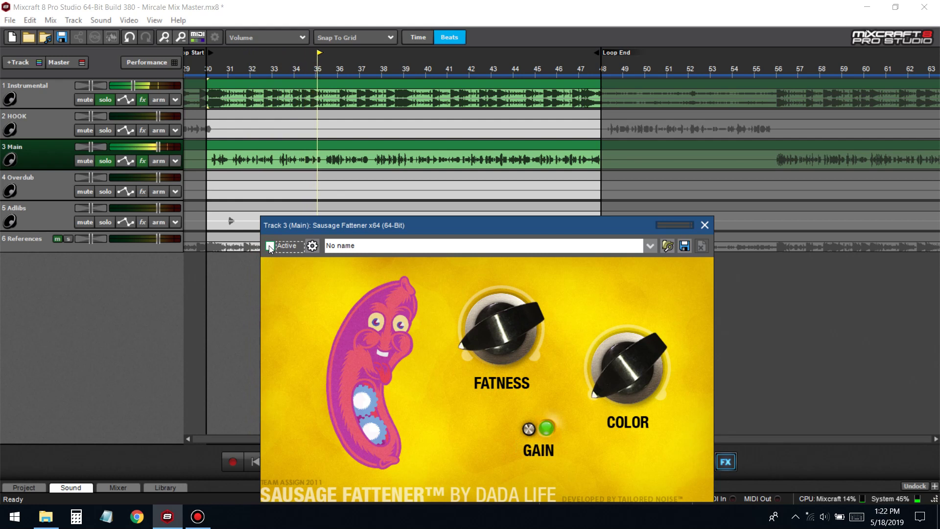
left_click(269, 245)
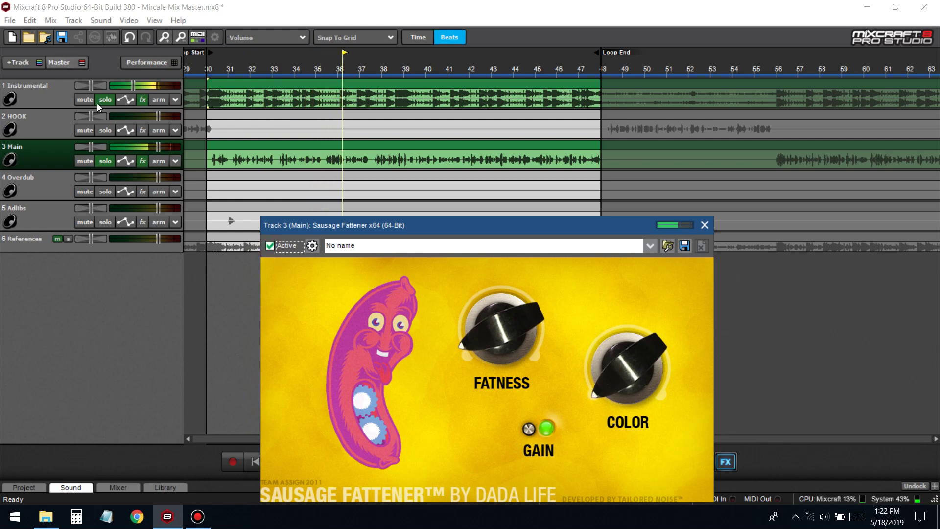
left_click(270, 246)
left_click(271, 245)
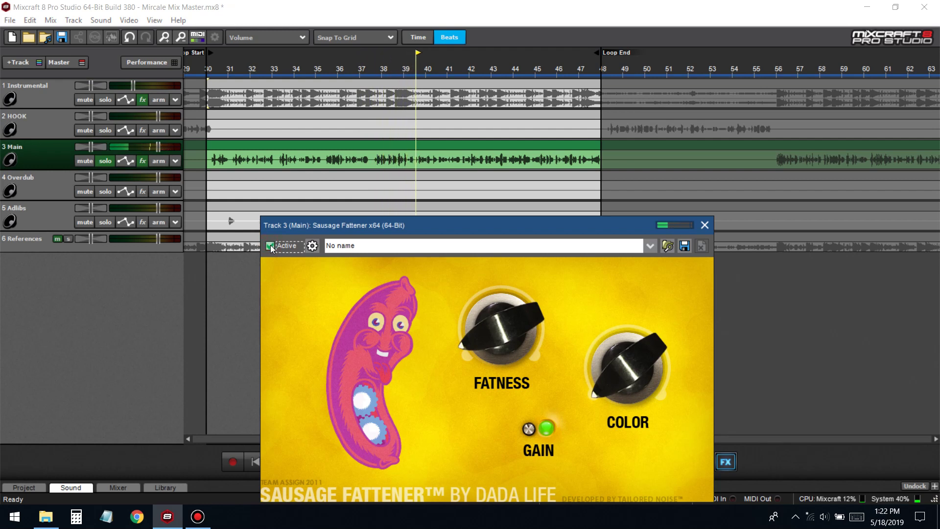
- Save the project with playback stopped, and go from the Sausage Fattener back to the Main track's effect list
left_click(62, 39)
key("space")
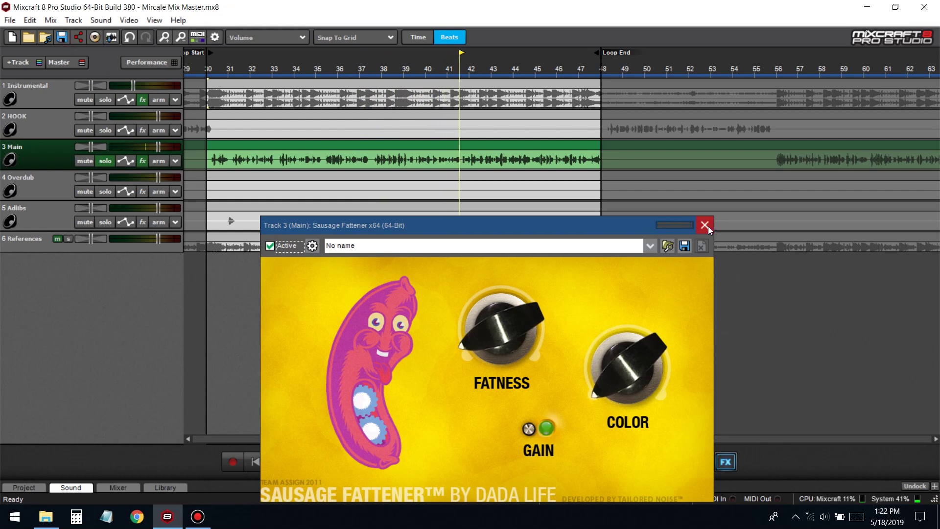
left_click(704, 225)
left_click(142, 162)
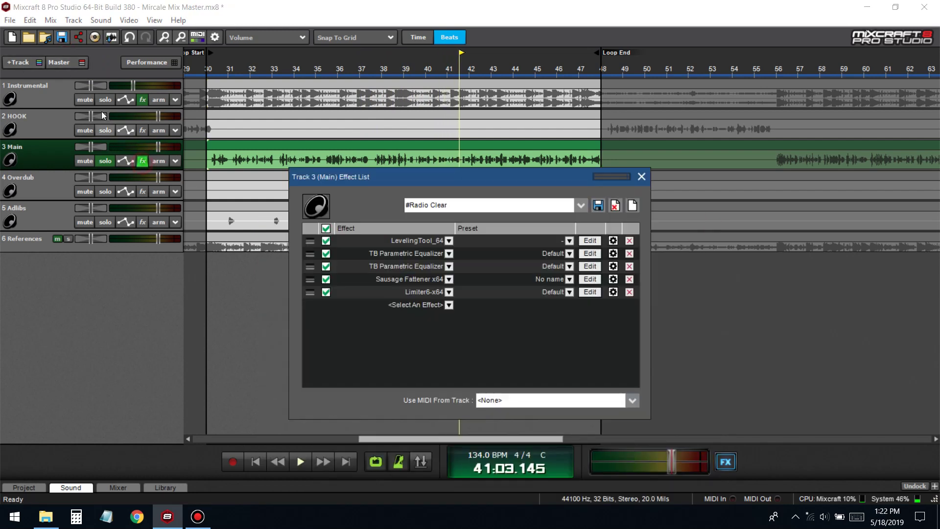
- Audition the loop from bar 30, soloing the Instrumental with Main and returning to Main alone
left_click(103, 104)
left_click(431, 305)
left_click(530, 342)
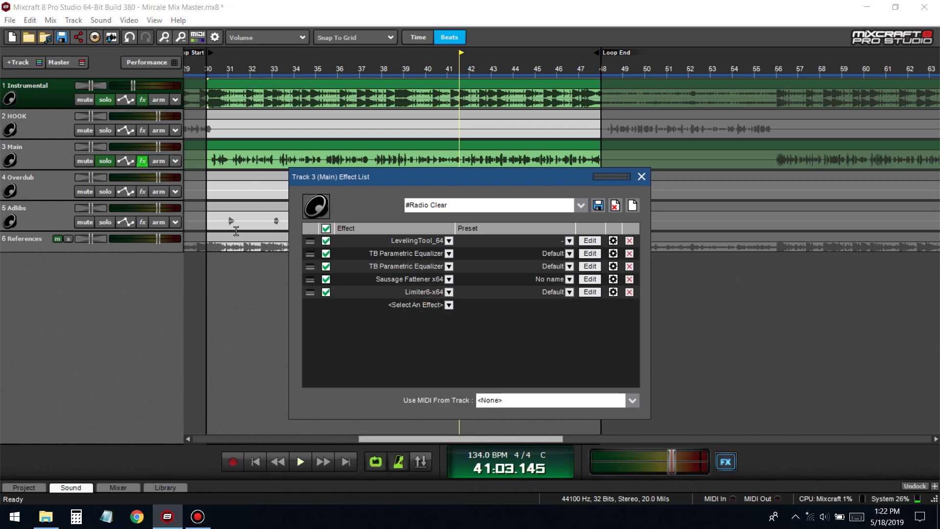
left_click(199, 72)
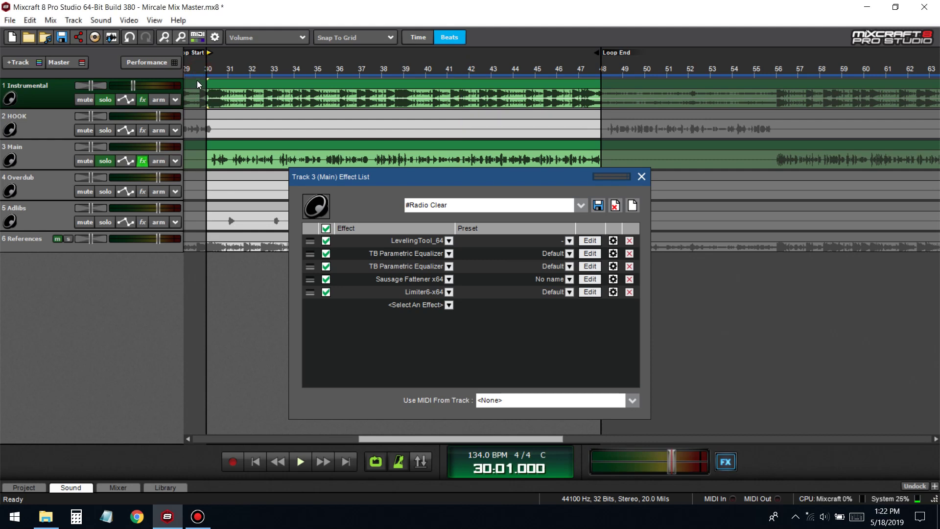
key("space")
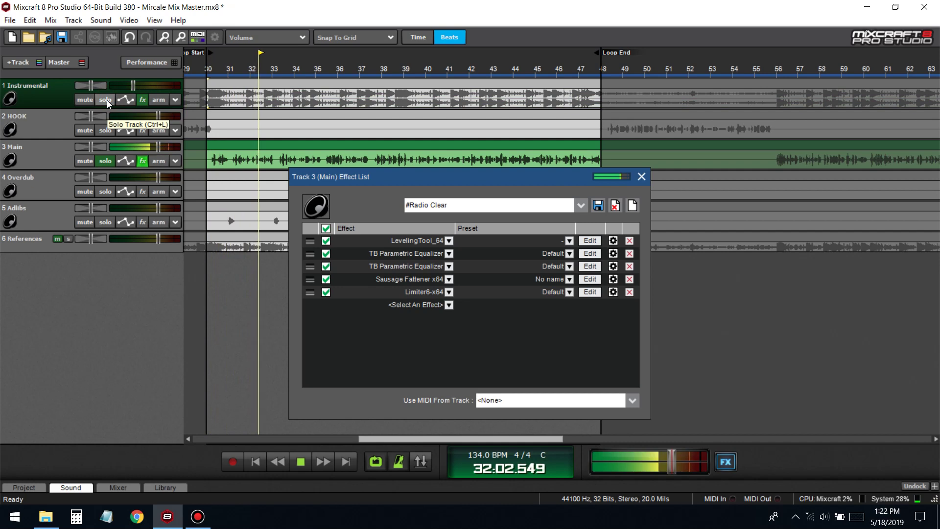
key("space")
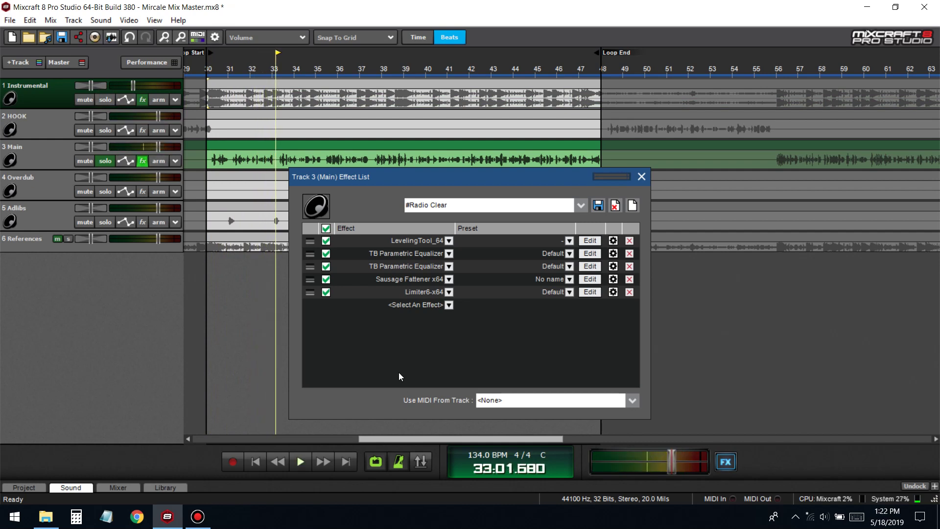
- Add FabFilter Pro-G to the Main track's effects, place it ahead of Limiter6 and open its controls
left_click(377, 304)
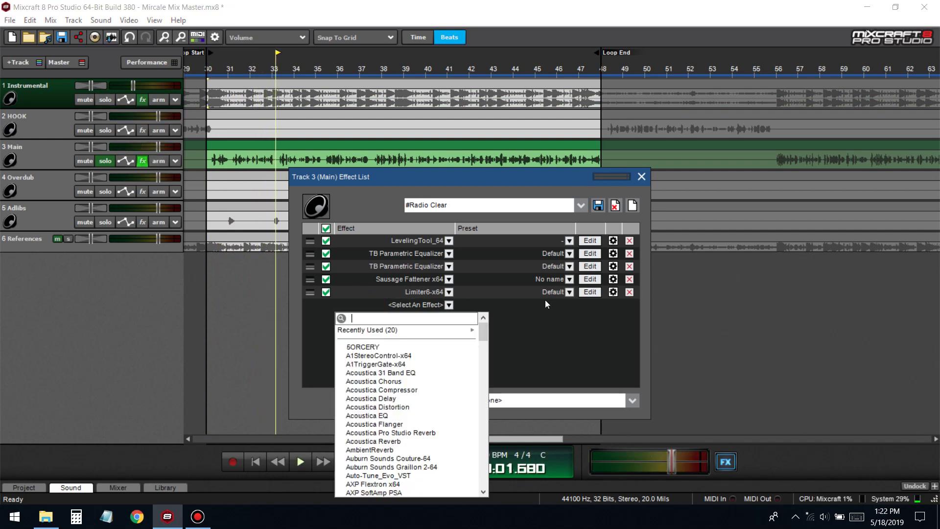
type("pro")
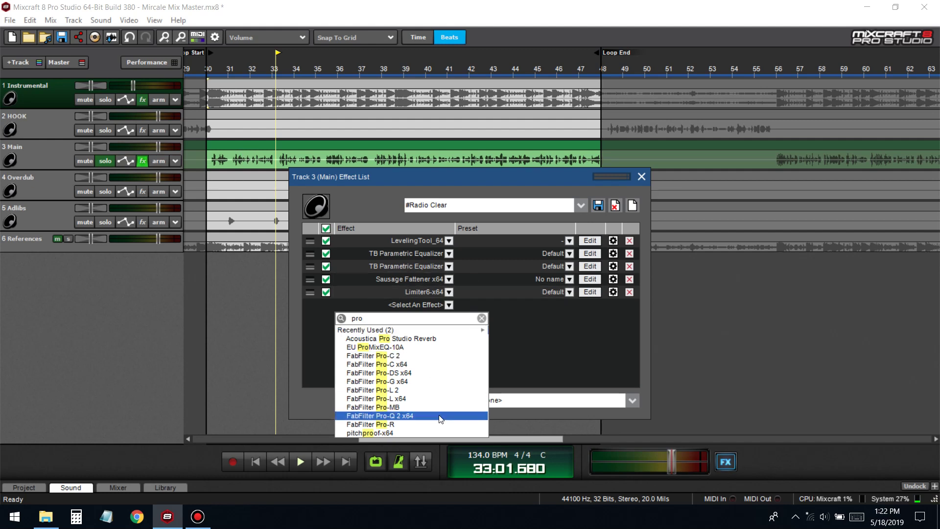
left_click(392, 381)
left_click_drag(302, 291, 310, 314)
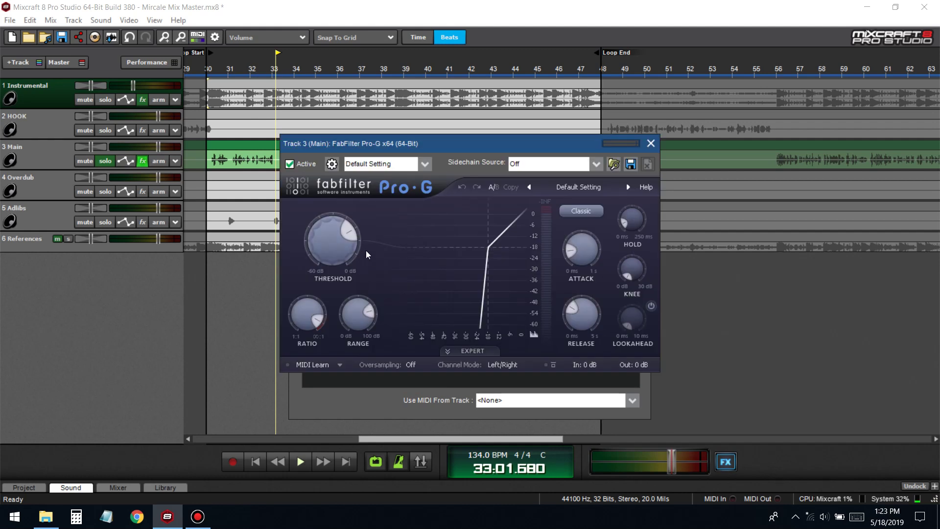
- Play the loop from bar 30 and lower Pro-G's ratio to about 6.06:1 and its threshold to about -22 dB
left_click(204, 78)
key("space")
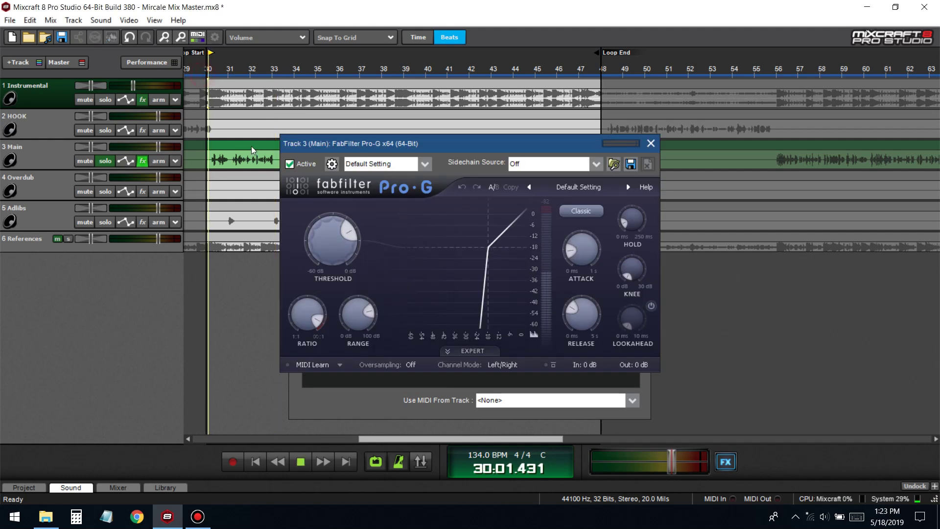
left_click_drag(323, 309, 325, 323)
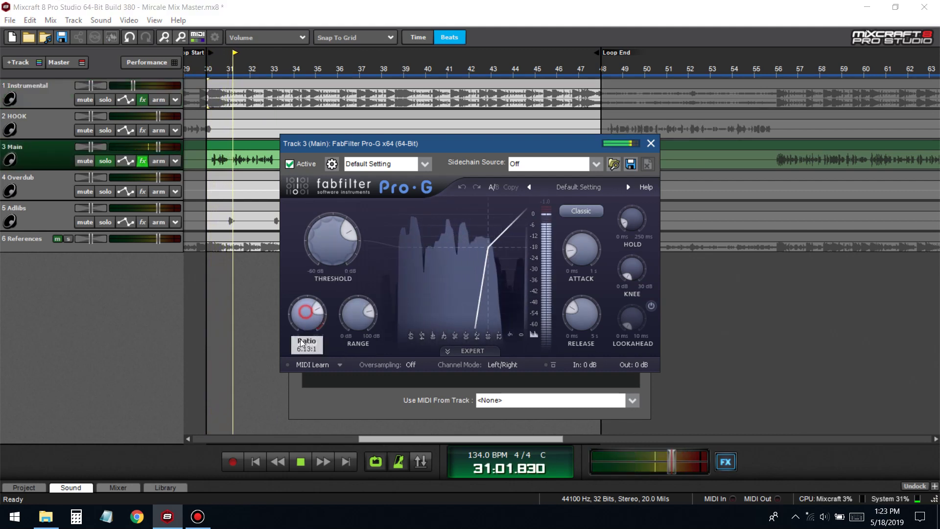
left_click_drag(336, 241, 337, 249)
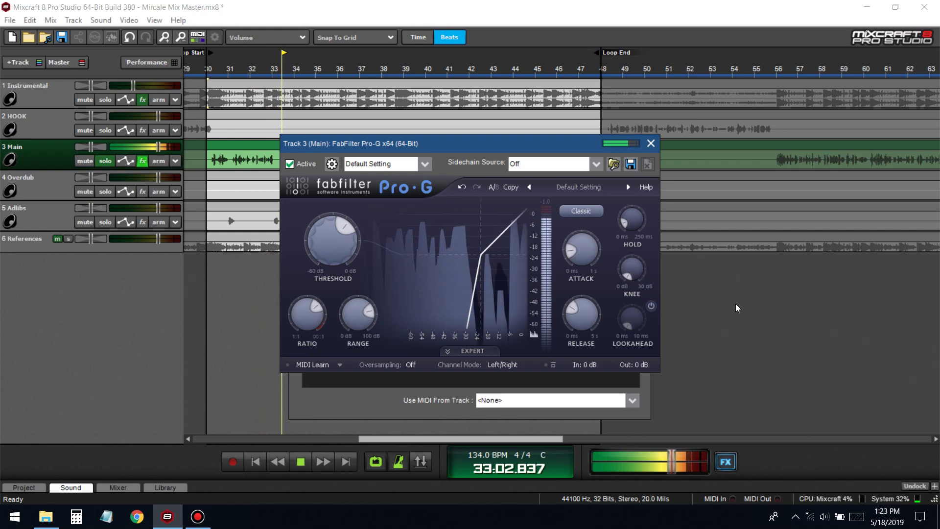
mouse_move(310, 316)
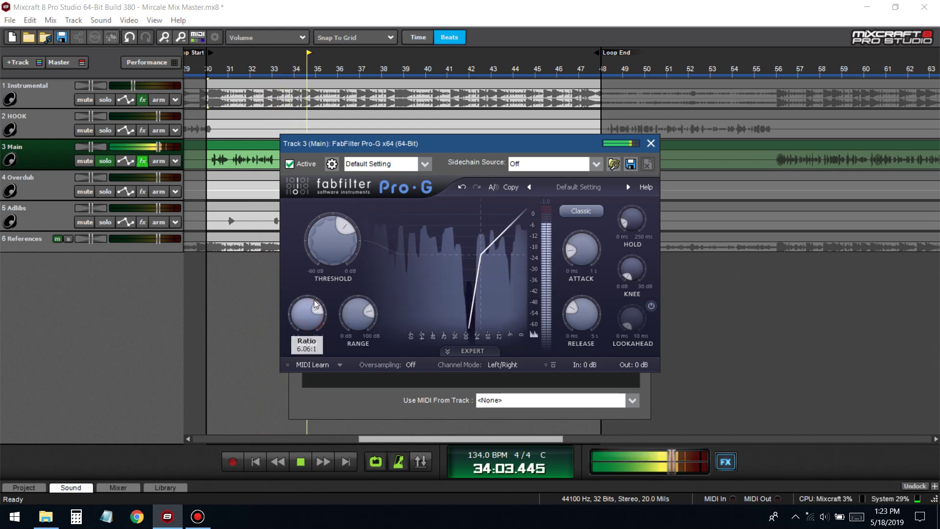
- Soften Pro-G's knee and raise its ratio and threshold, bringing the threshold to about -17.79 dB
left_click_drag(631, 273, 632, 256)
left_click_drag(336, 235, 337, 222)
left_click_drag(310, 314, 315, 298)
left_click_drag(336, 230, 336, 223)
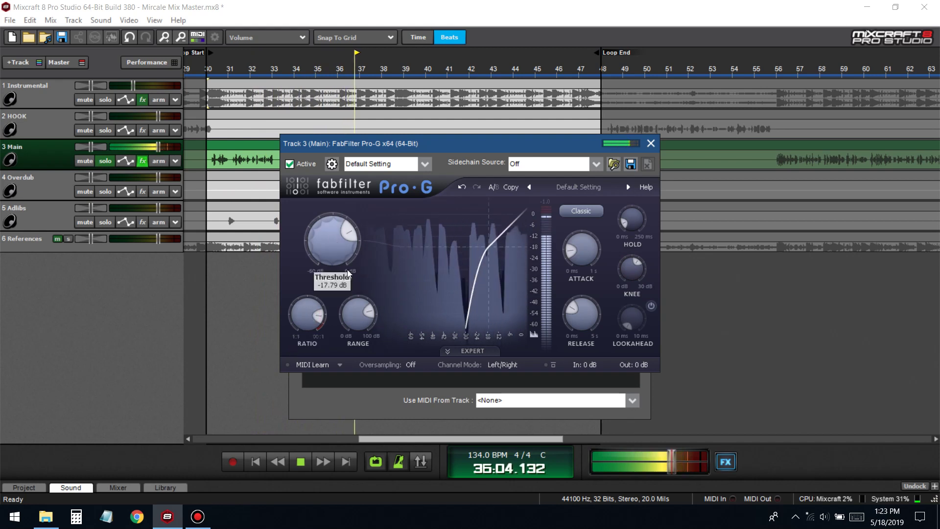
- Reduce Pro-G's ratio and knee and raise its threshold to about -11 dB while the loop plays
left_click_drag(317, 333, 317, 343)
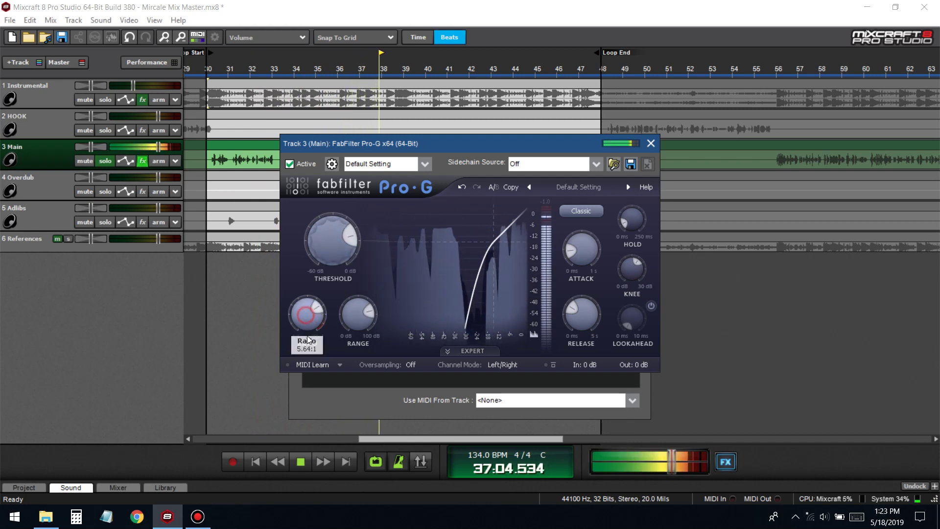
left_click_drag(350, 239, 350, 230)
left_click_drag(619, 269, 619, 307)
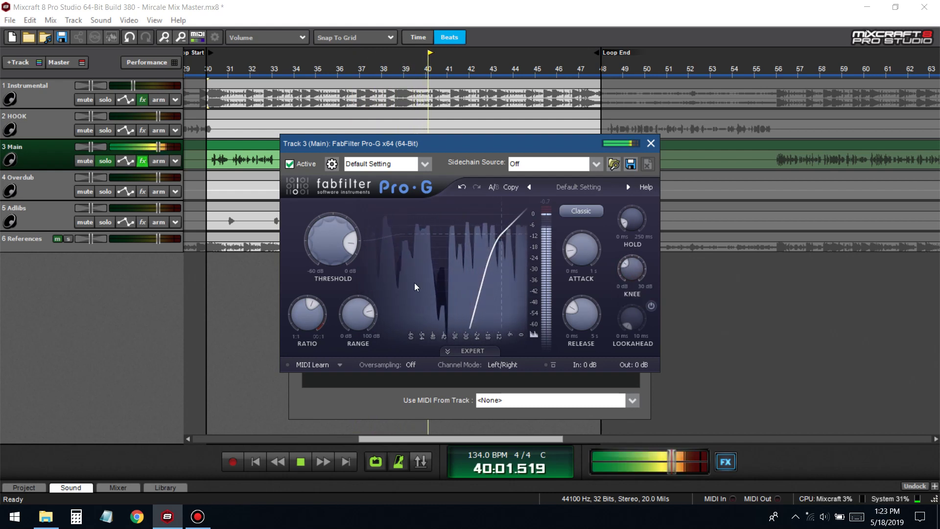
- Raise Pro-G's ratio slightly, lengthen its attack and release, and lower its threshold to about -18 dB
left_click_drag(302, 313, 301, 305)
left_click(324, 248)
left_click_drag(323, 248, 320, 264)
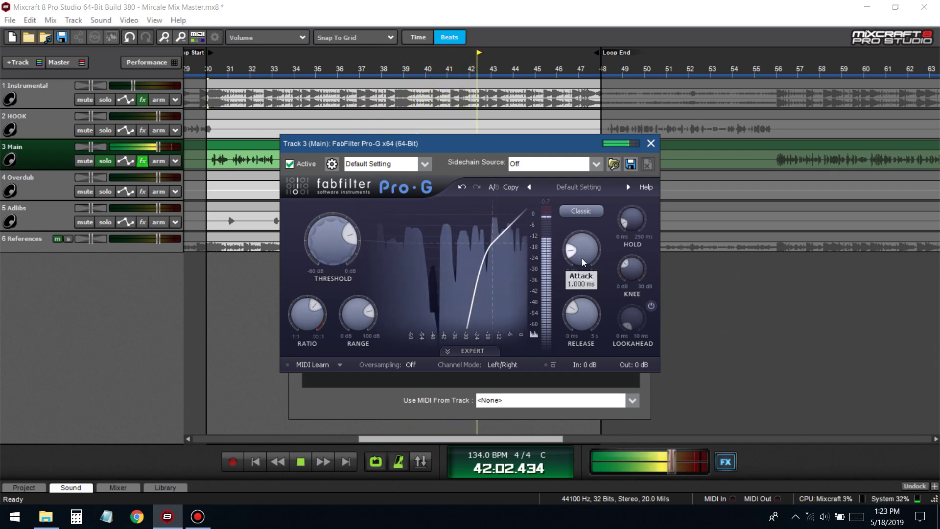
left_click_drag(592, 316, 593, 305)
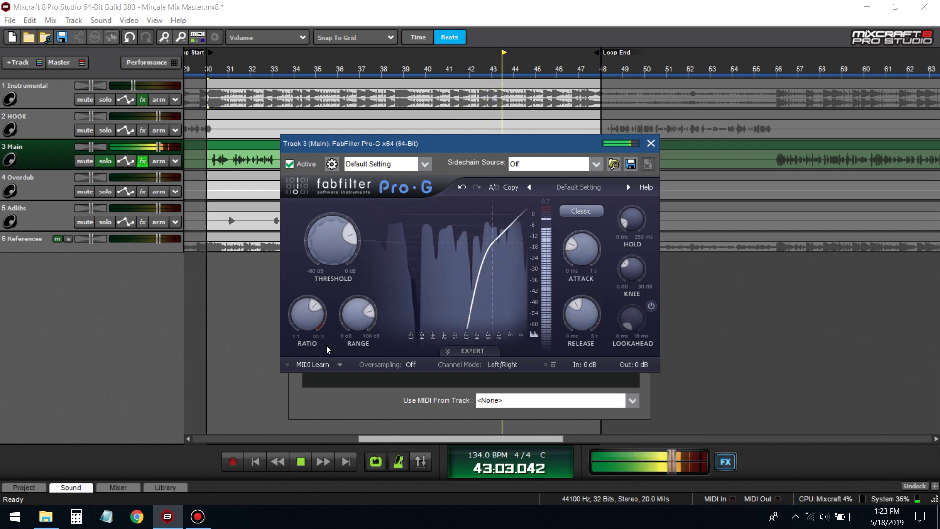
left_click_drag(336, 259, 337, 269)
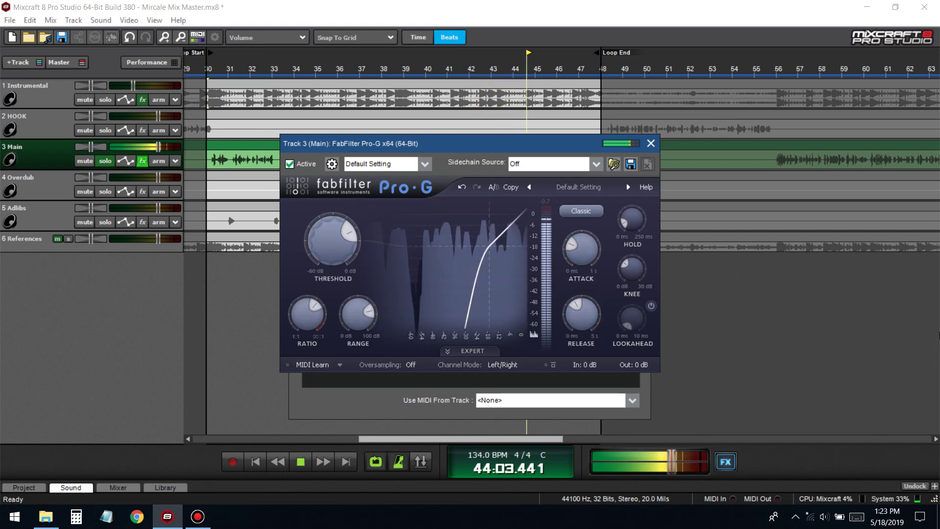
- Compare the vocal with and without Pro-G by switching it off and on during playback
left_click(289, 165)
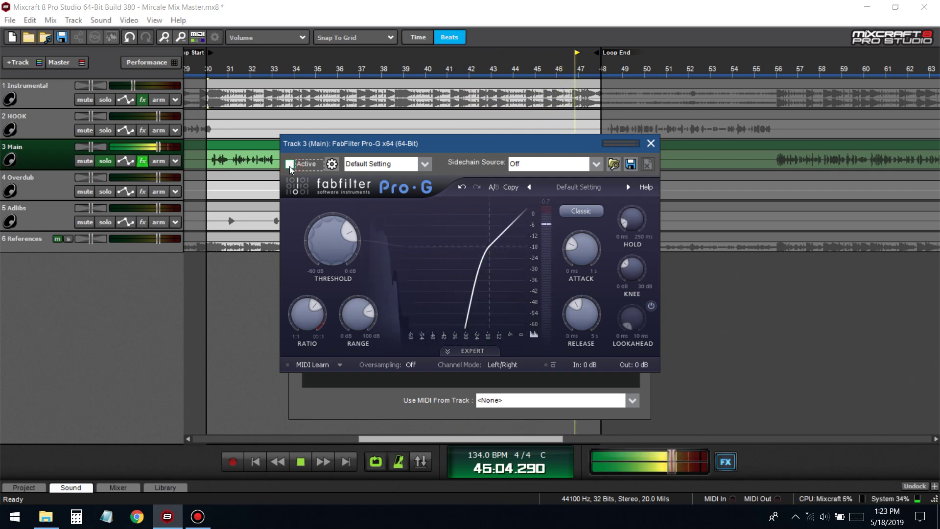
left_click(289, 165)
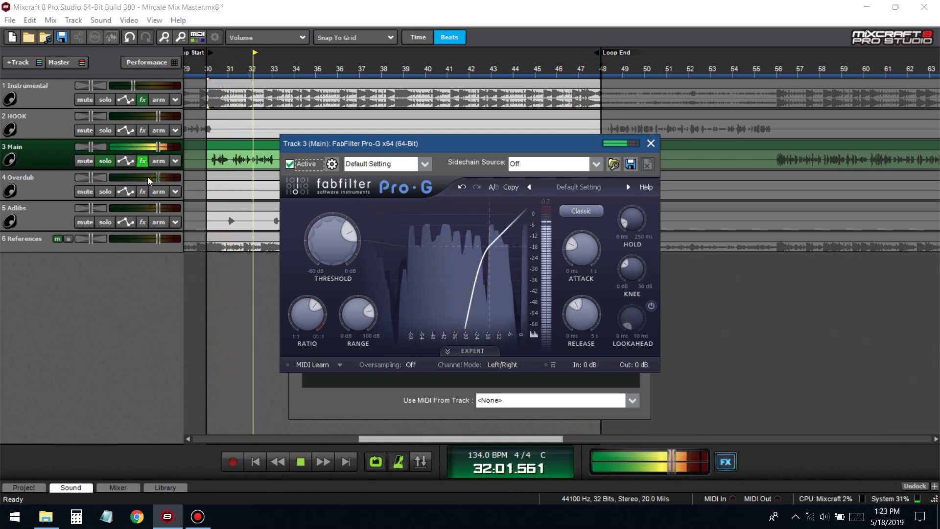
- Save the project and audition Main with the Instrumental soloed, returning to Main's effect list and stopping playback
key("ctrl+a")
left_click(105, 109)
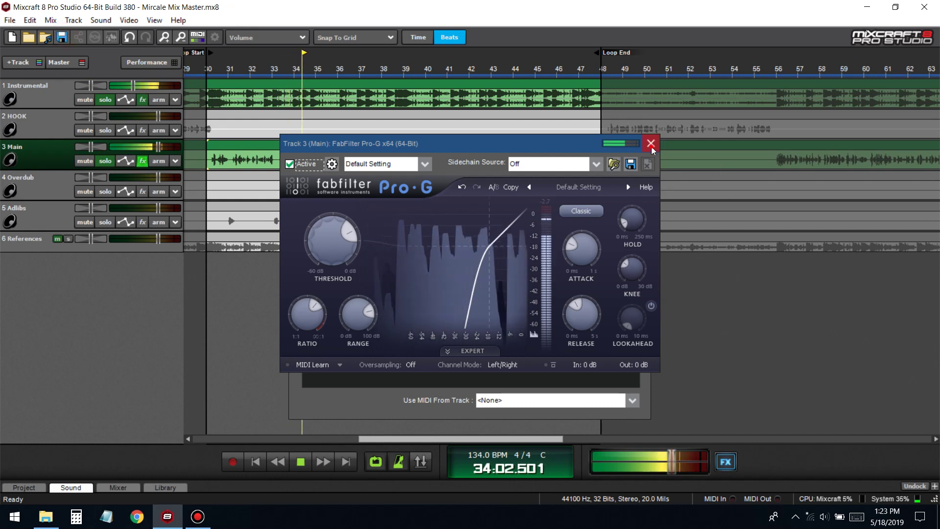
key("Escape")
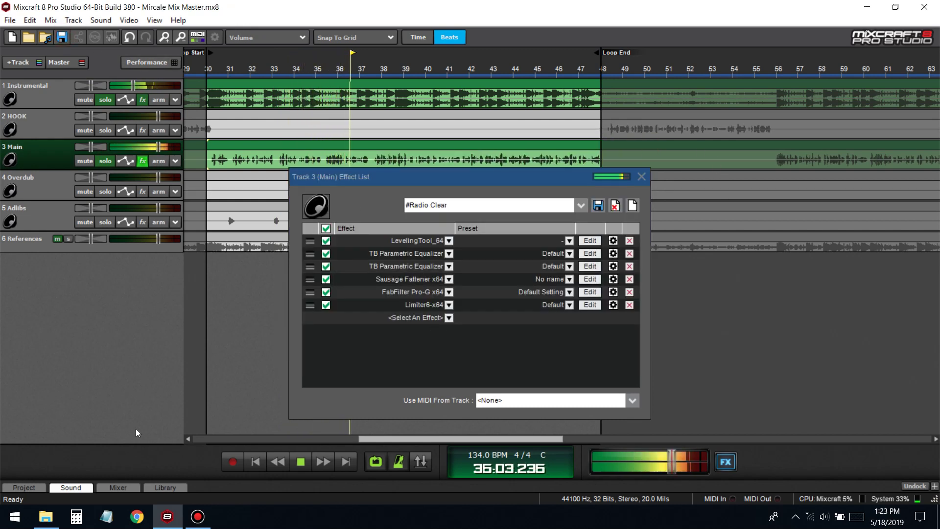
key("space")
- Add FabFilter Pro-DS to the Main track's effects and move it between Pro-G and Limiter6
left_click(395, 317)
type("ds")
key("Down")
key("Down")
key("Return")
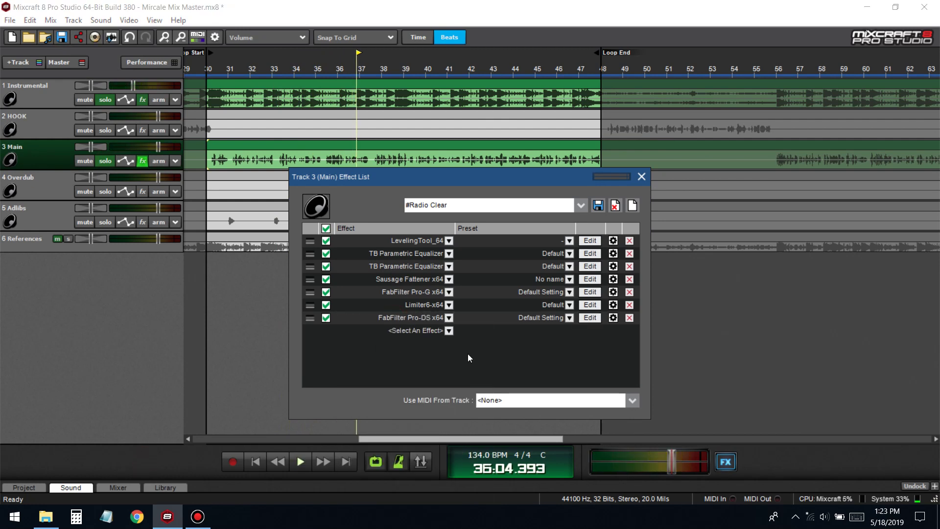
left_click_drag(312, 307, 316, 306)
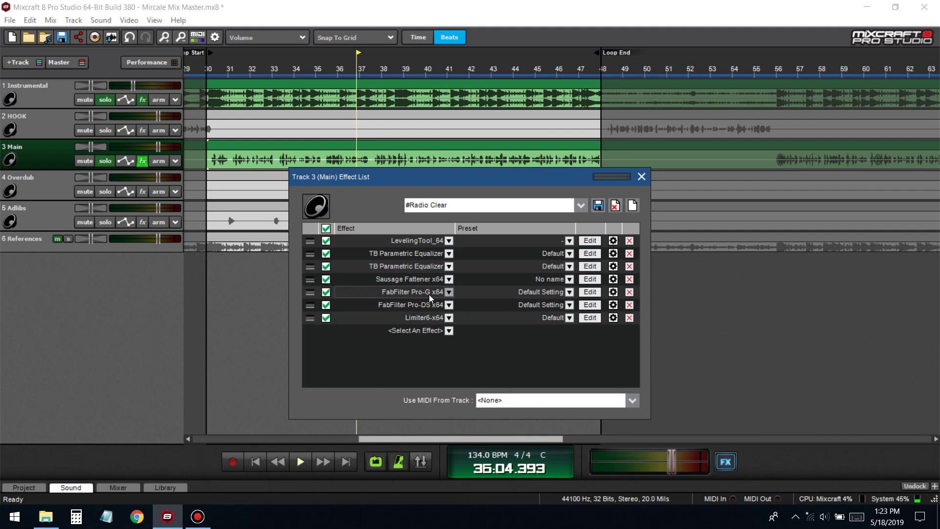
- Review the controls of Pro-G and the Sausage Fattener, closing each one again
left_click(588, 291)
left_click(650, 143)
left_click(589, 280)
left_click(704, 226)
- Add DD Gate at the end of Main's effect chain and open its controls beside the effect list
left_click_drag(422, 177, 378, 101)
left_click(380, 253)
scroll(402, 377, "down", 15)
scroll(339, 356, "up", 1)
left_click(327, 389)
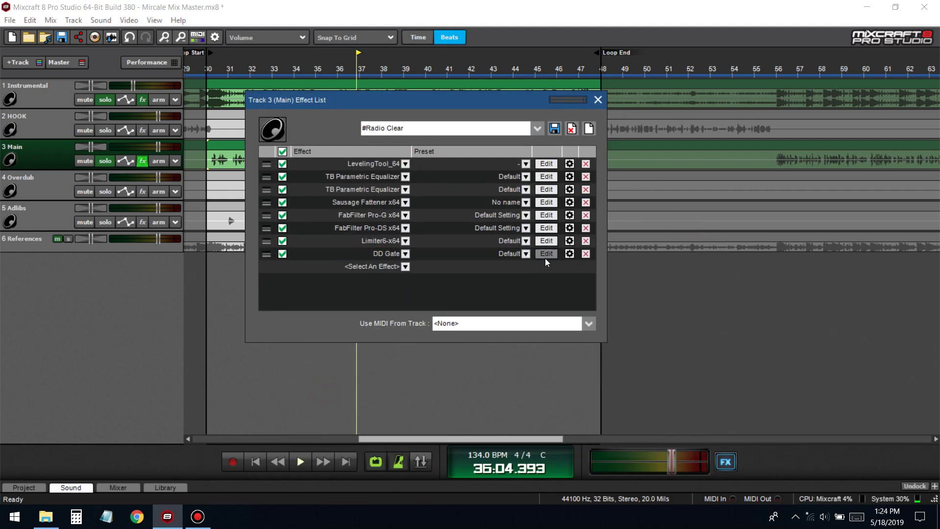
left_click(544, 255)
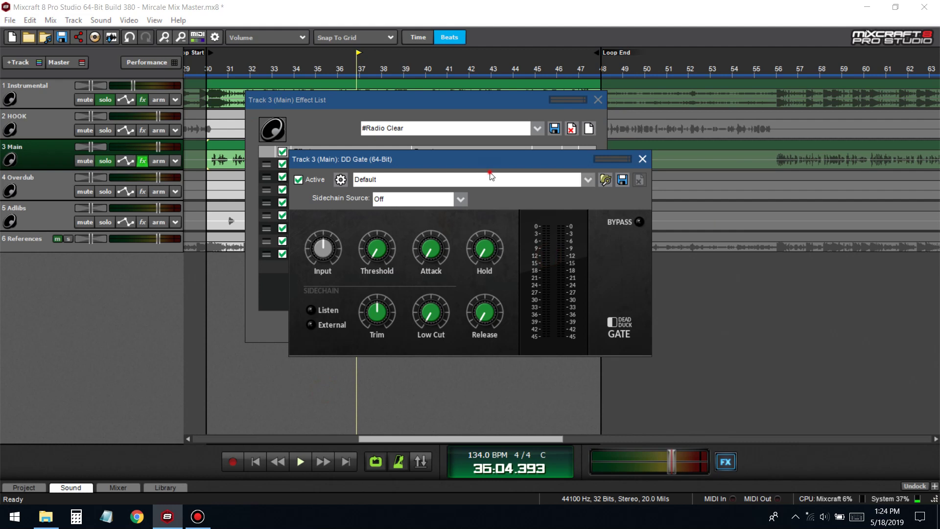
left_click_drag(481, 162, 696, 215)
- Compare Pro-G's controls, including its expert section, side by side with DD Gate's, and close both
left_click(499, 212)
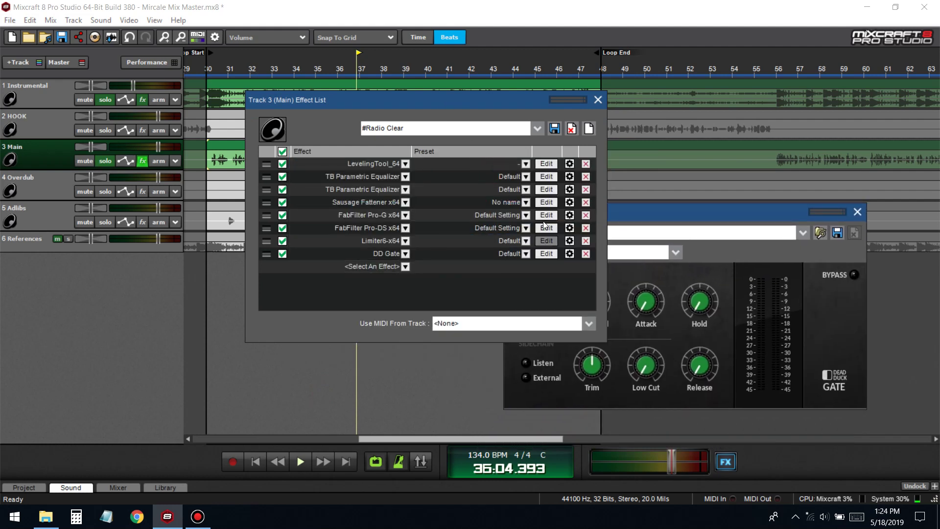
left_click(546, 215)
left_click_drag(465, 144, 311, 150)
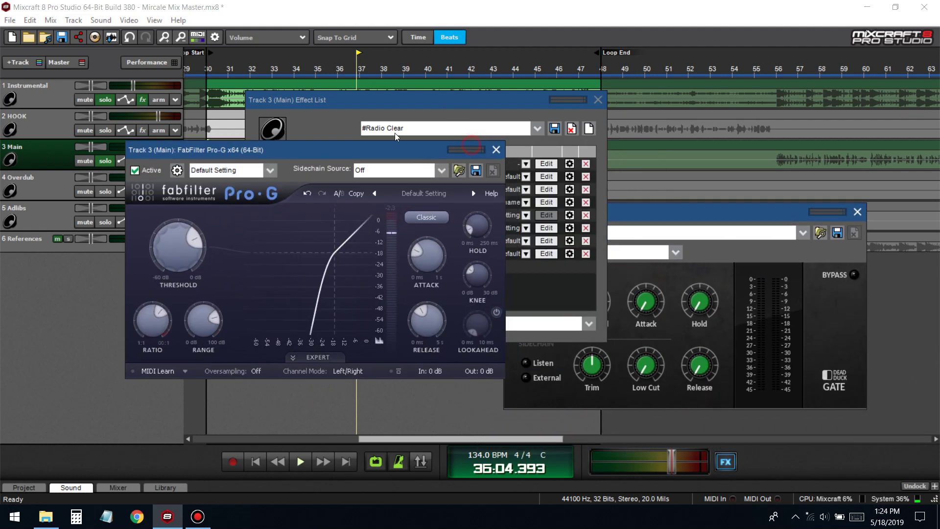
left_click_drag(540, 102, 420, 71)
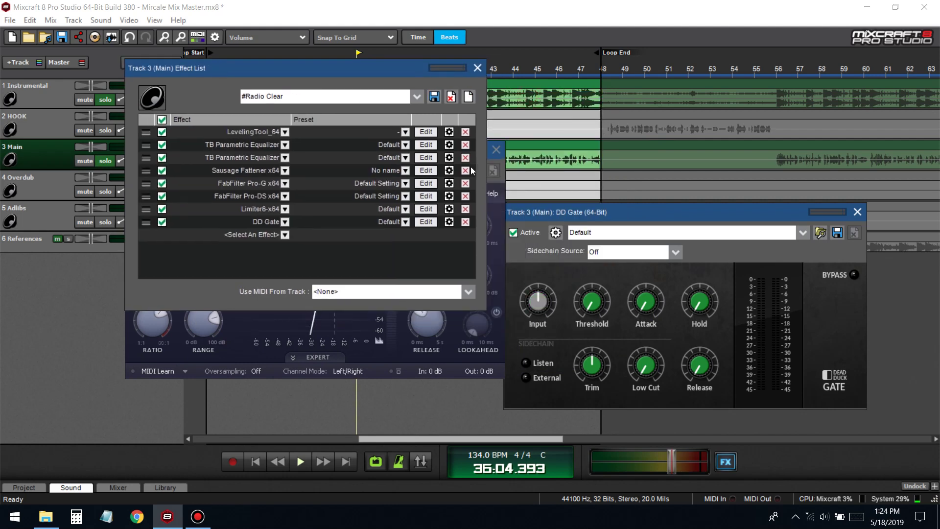
left_click(502, 232)
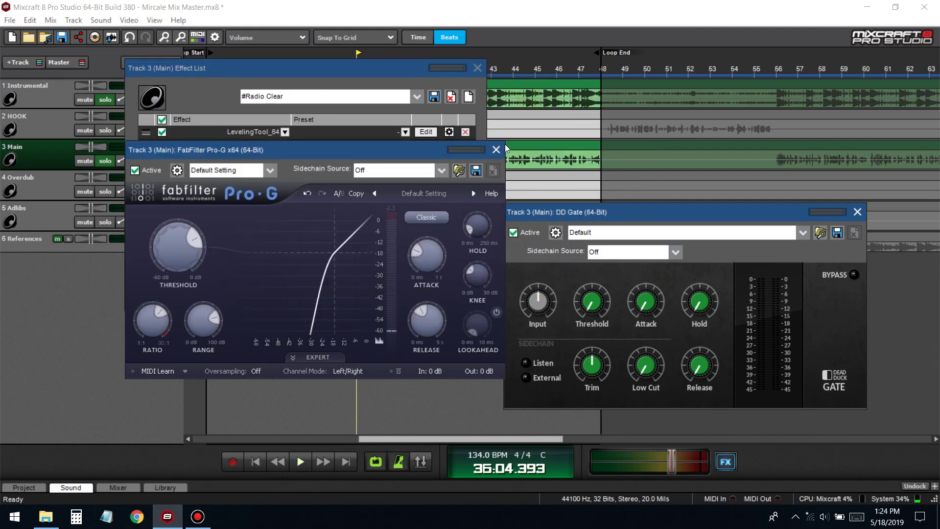
left_click_drag(662, 203, 673, 192)
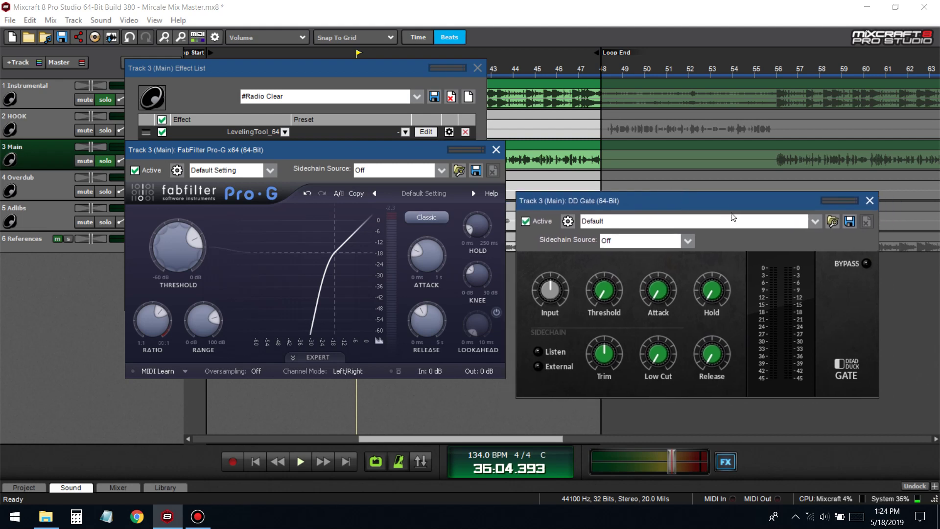
left_click(320, 356)
left_click(315, 357)
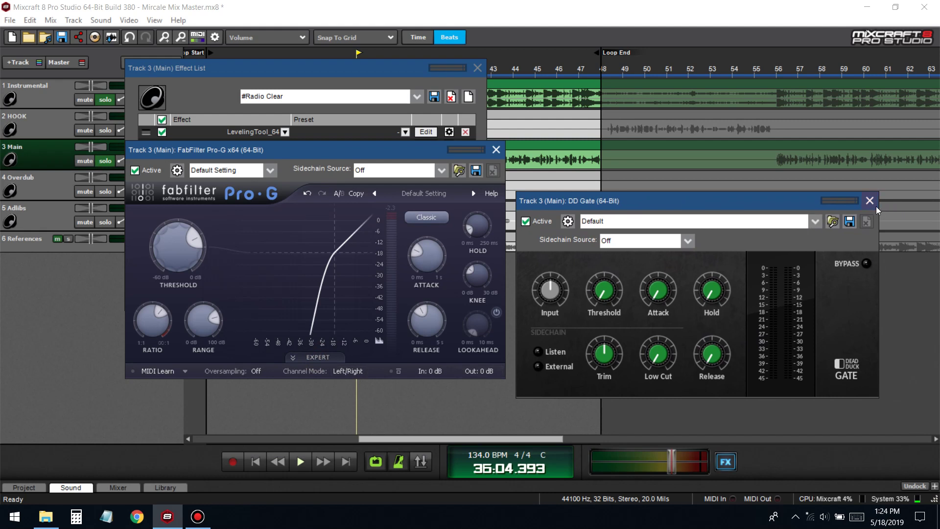
left_click(869, 200)
left_click(496, 149)
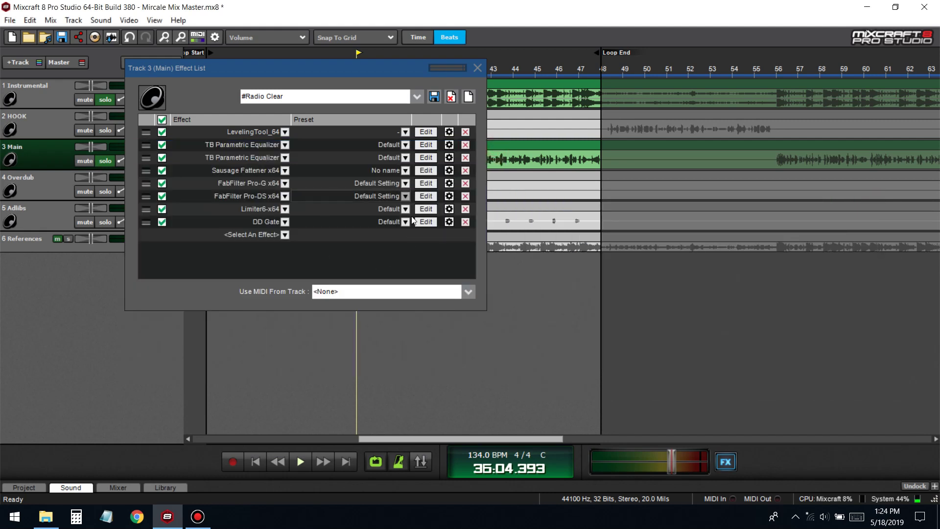
- Check Pro-DS, add DD DeEsser at the end of Main's effect chain and view its controls beside the list
left_click(426, 196)
left_click(266, 195)
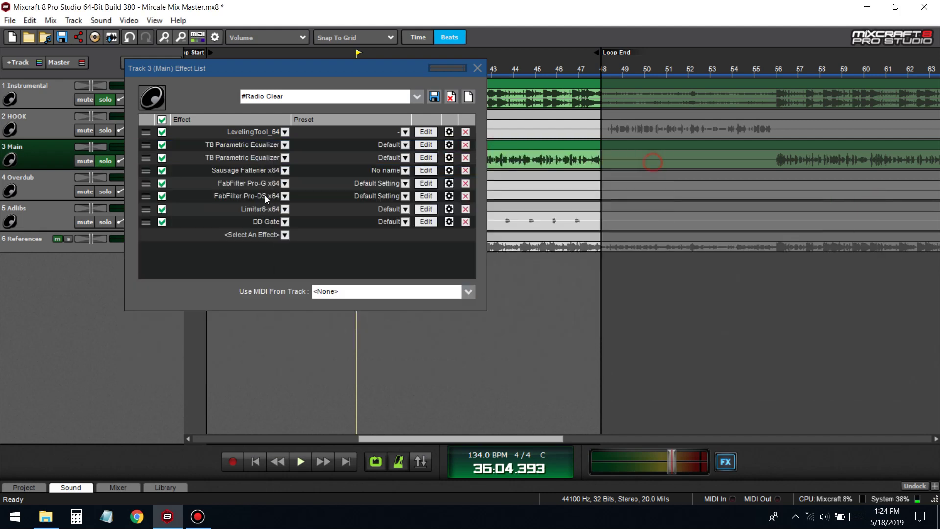
left_click(248, 237)
scroll(263, 447, "down", 10)
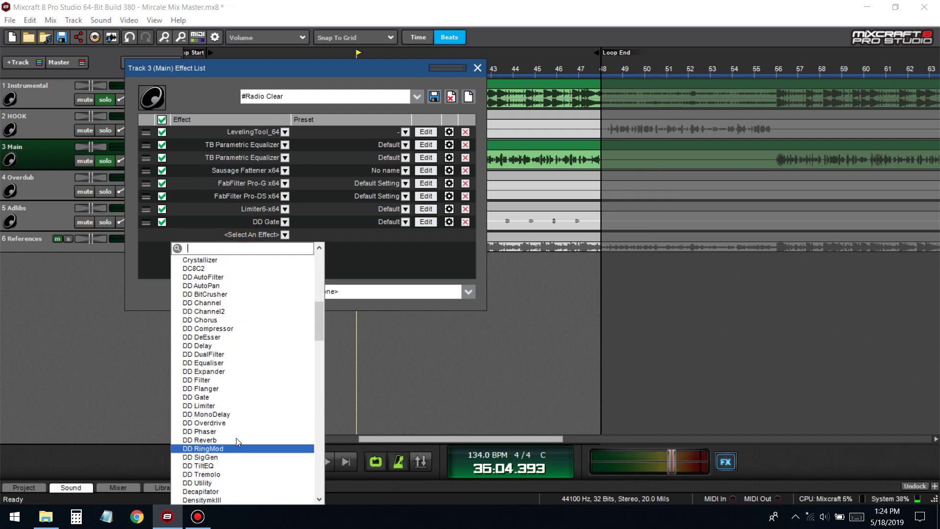
left_click(222, 337)
left_click(424, 234)
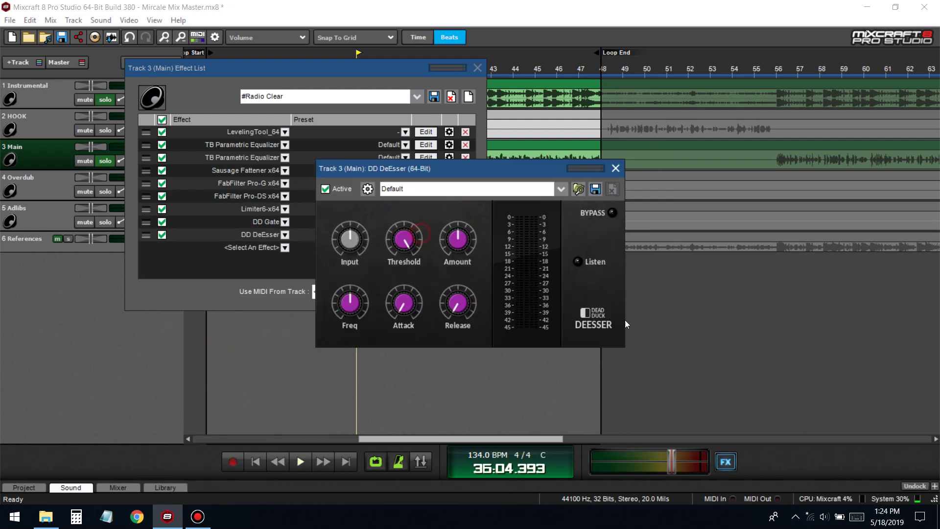
left_click_drag(546, 170, 743, 176)
- Remove DD DeEsser and DD Gate from the Main track's effect chain
left_click(464, 235)
left_click(465, 222)
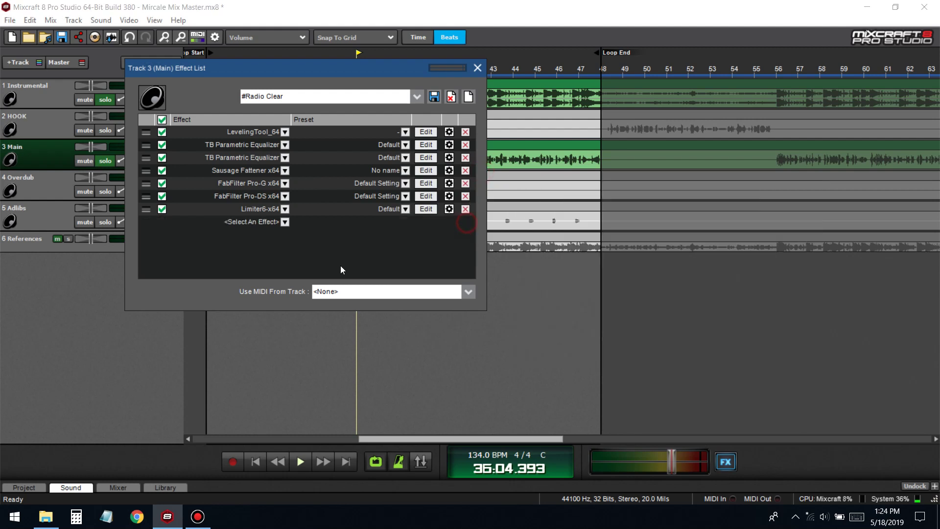
- Add the FAT+ effect after Limiter6 in the Main track's chain and open its controls
left_click(267, 224)
left_click(392, 263)
left_click(255, 222)
scroll(230, 431, "down", 15)
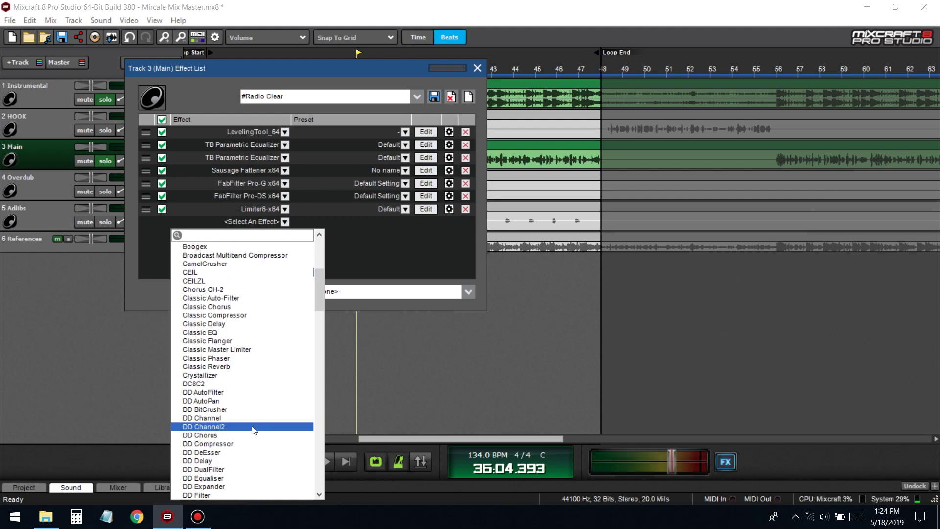
scroll(230, 434, "down", 6)
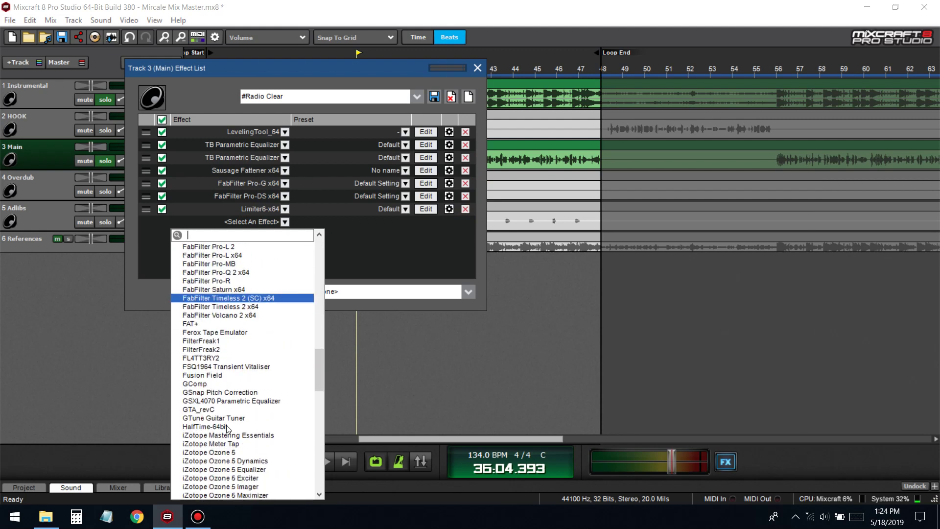
left_click(196, 324)
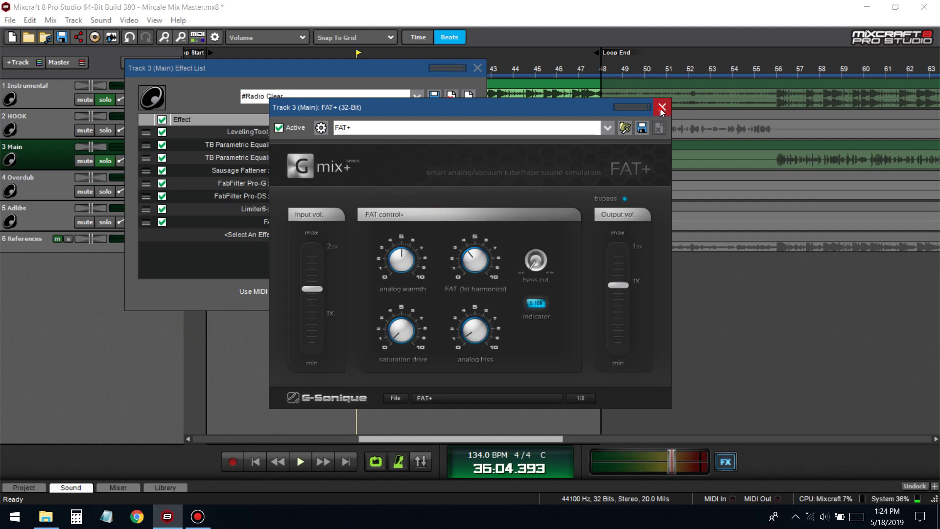
- Close FAT+ and remove it from the end of the Main track's effect chain
left_click(661, 109)
left_click(465, 222)
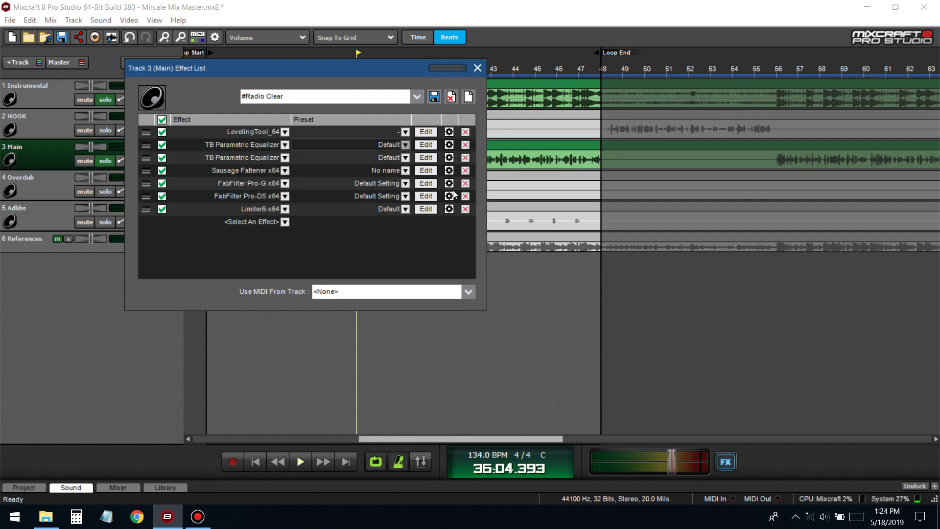
- Lower Pro-DS's threshold and raise its range and stereo link while playing the loop from its start, saving the project along the way
left_click(432, 196)
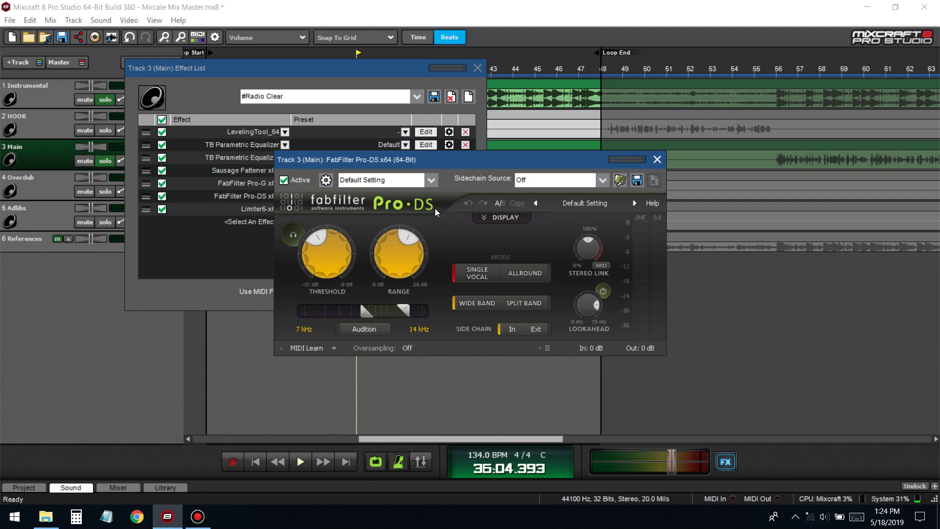
left_click(477, 69)
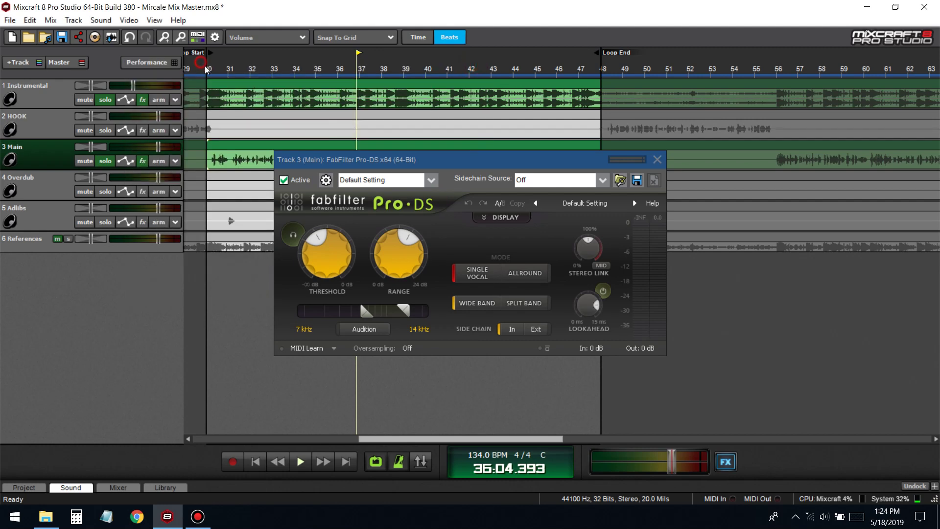
key("space")
left_click(65, 42)
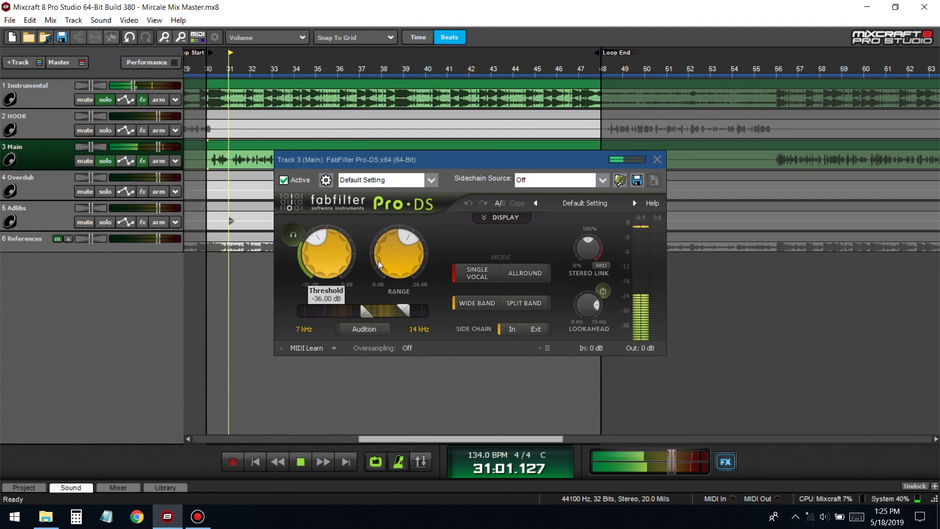
left_click_drag(589, 249, 625, 253)
mouse_move(384, 252)
left_mouse_down()
mouse_move(372, 237)
mouse_move(377, 243)
mouse_move(343, 267)
mouse_move(359, 301)
mouse_move(346, 271)
mouse_move(386, 246)
mouse_move(369, 235)
mouse_move(378, 245)
left_mouse_up()
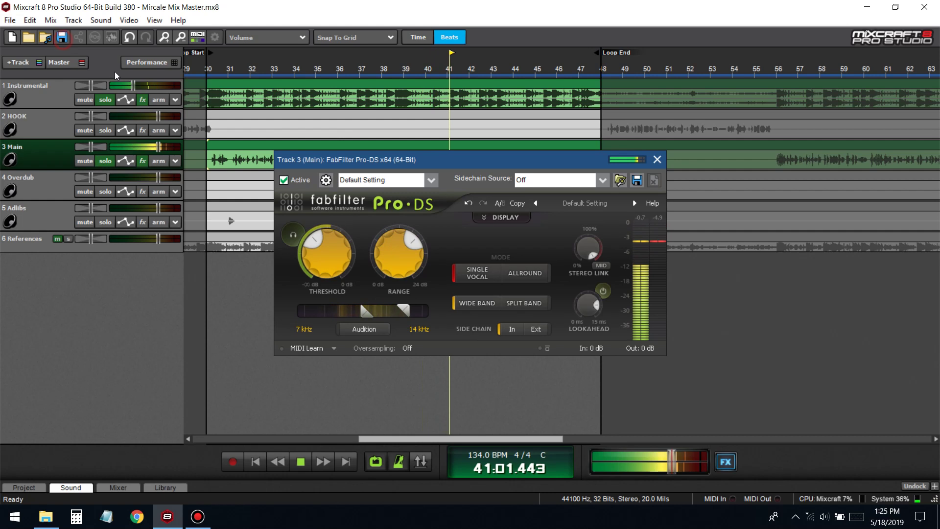
key("space")
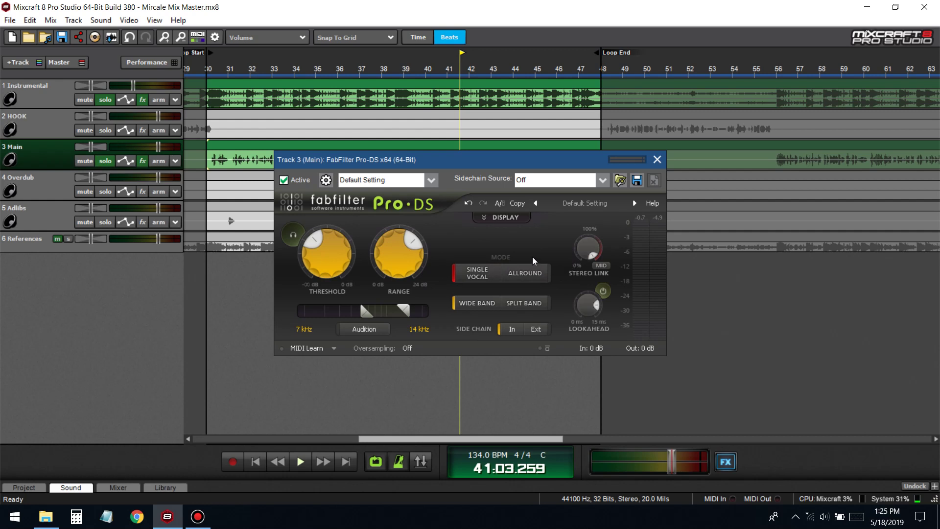
left_click(656, 161)
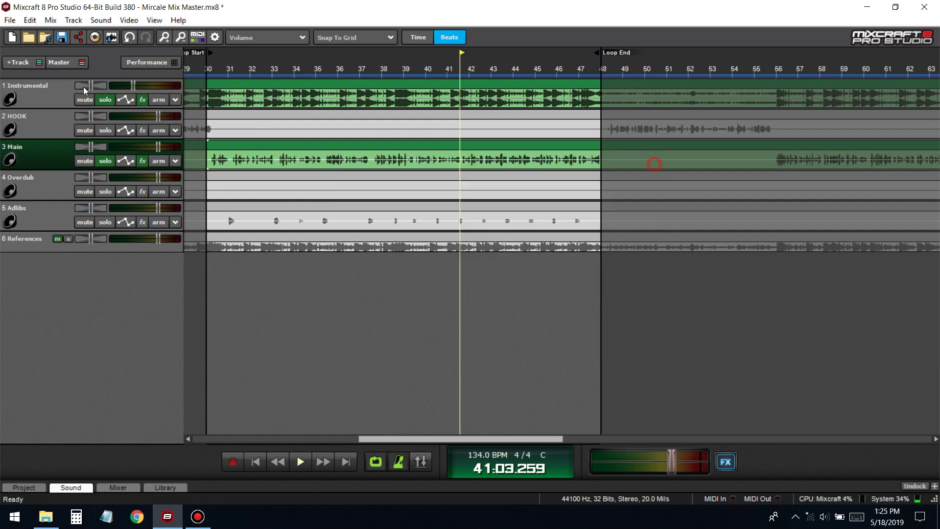
- Add GComp to the Main track's effect chain, place it directly before Limiter6 and open its controls
left_click(141, 160)
left_click(424, 331)
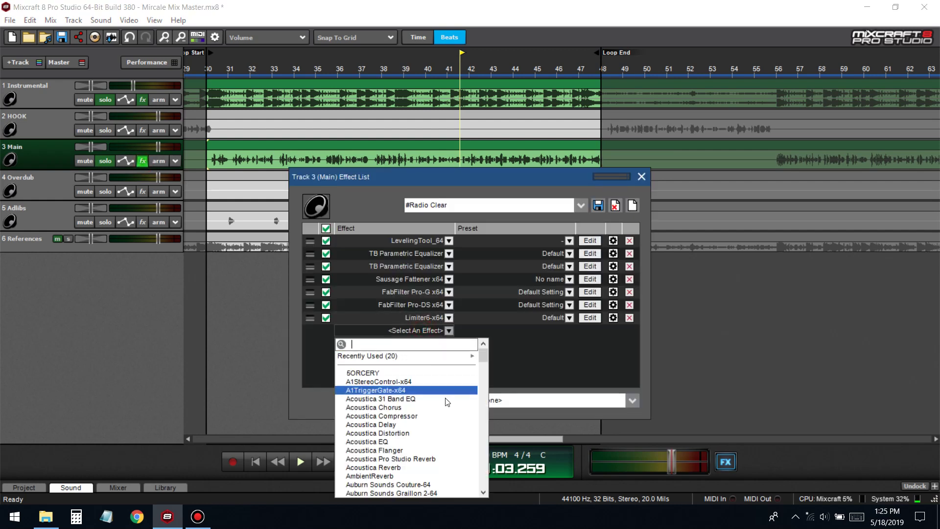
type("gcv")
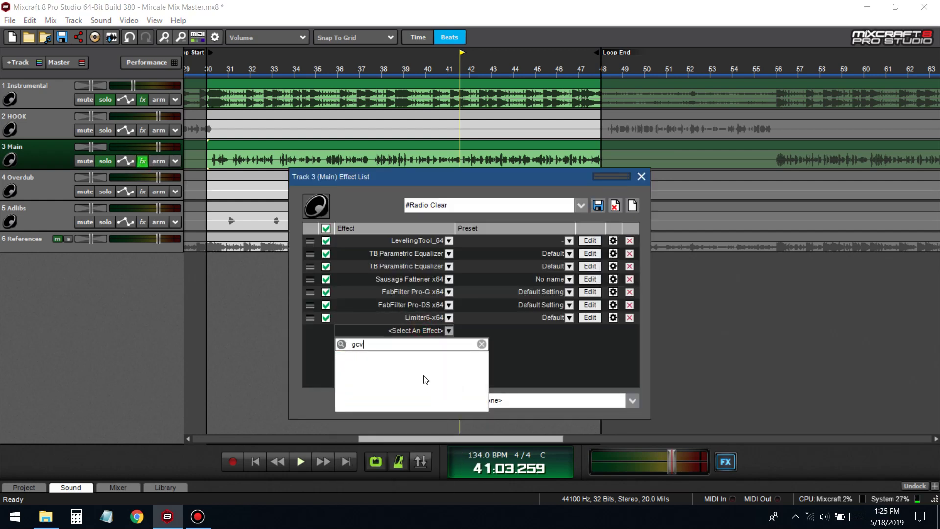
key("BackSpace")
left_click(391, 353)
left_click_drag(310, 318, 533, 331)
left_click(589, 317)
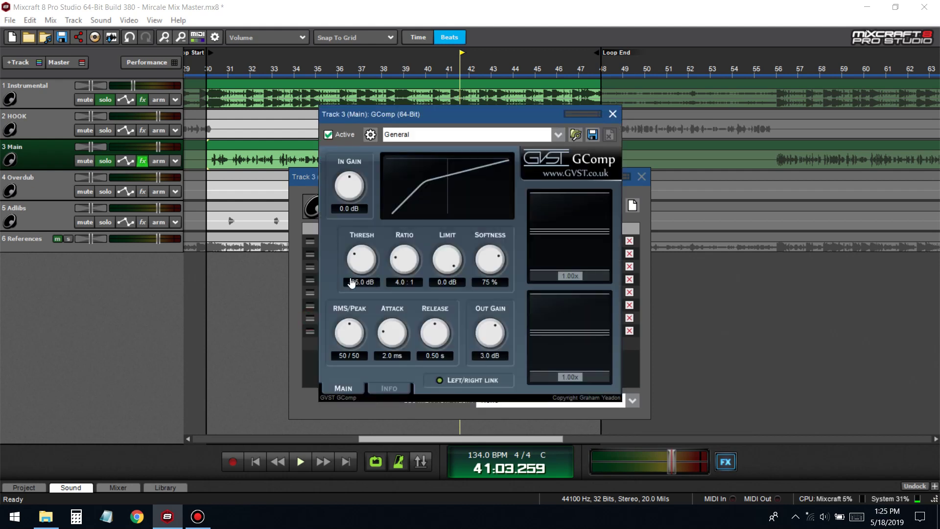
- Add GSnap Pitch Correction at the end of Main's effect chain and view its controls side by side with GComp's
left_click(299, 181)
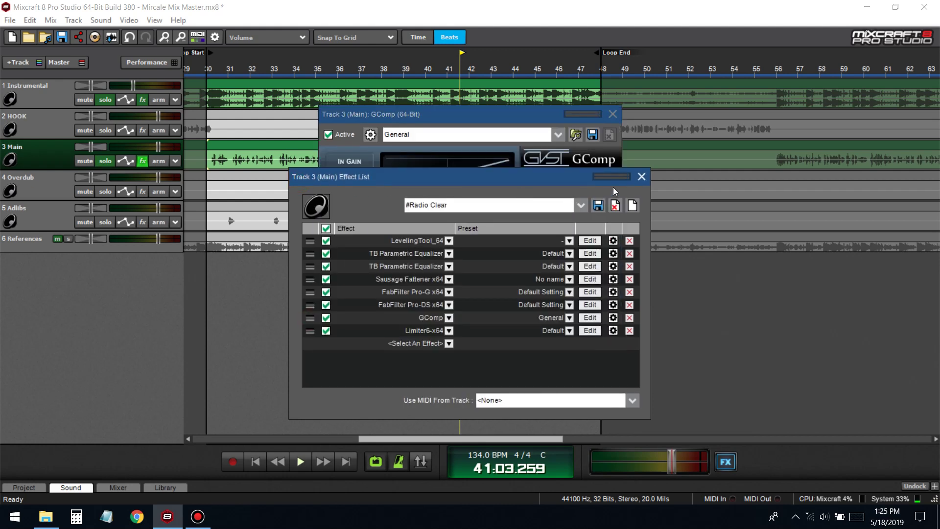
left_click(404, 345)
scroll(396, 453, "down", 15)
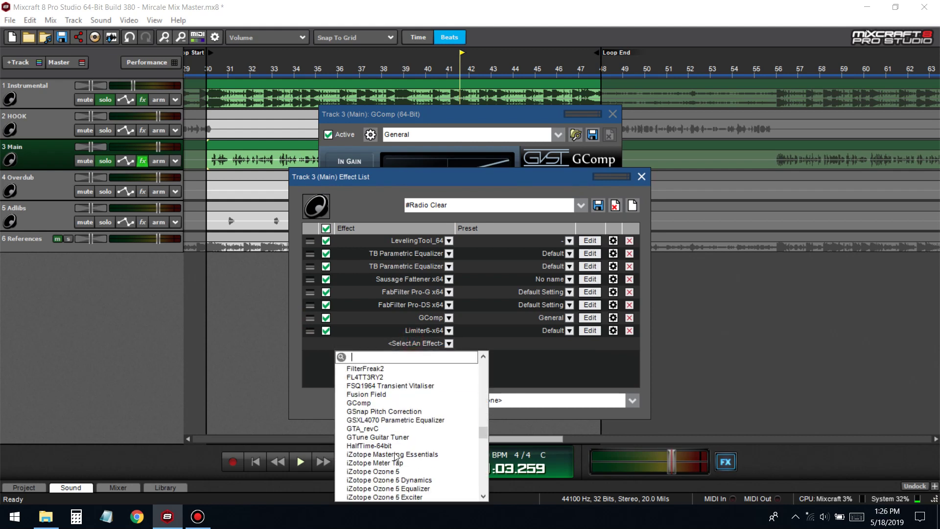
left_click(378, 412)
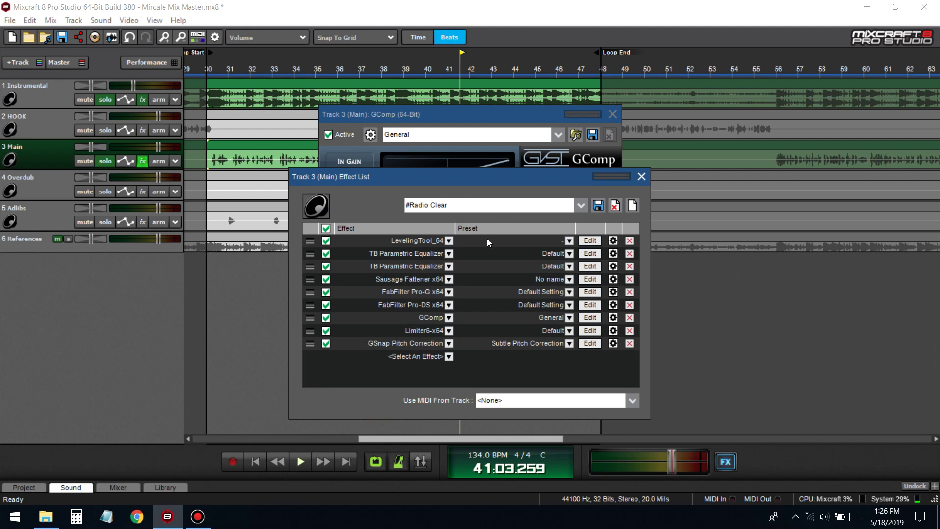
left_click(591, 343)
left_click_drag(459, 122, 318, 107)
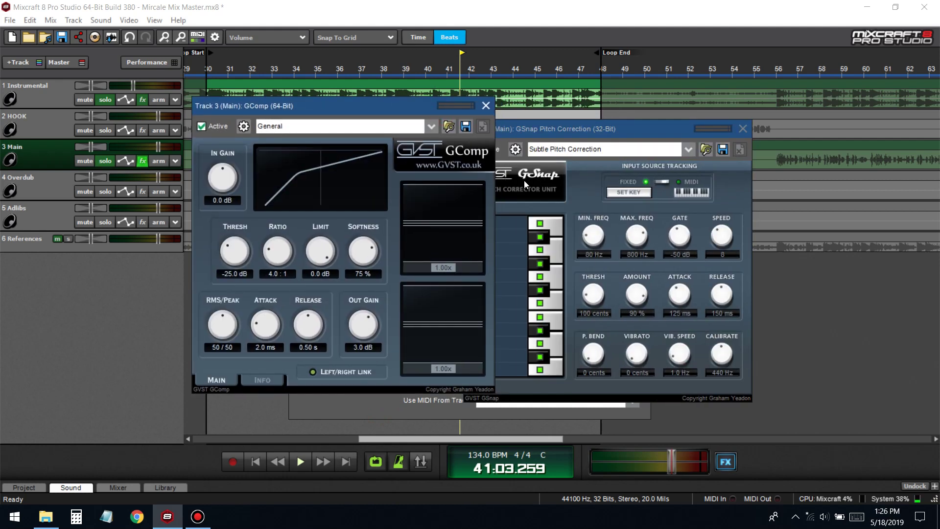
left_click_drag(545, 125, 598, 124)
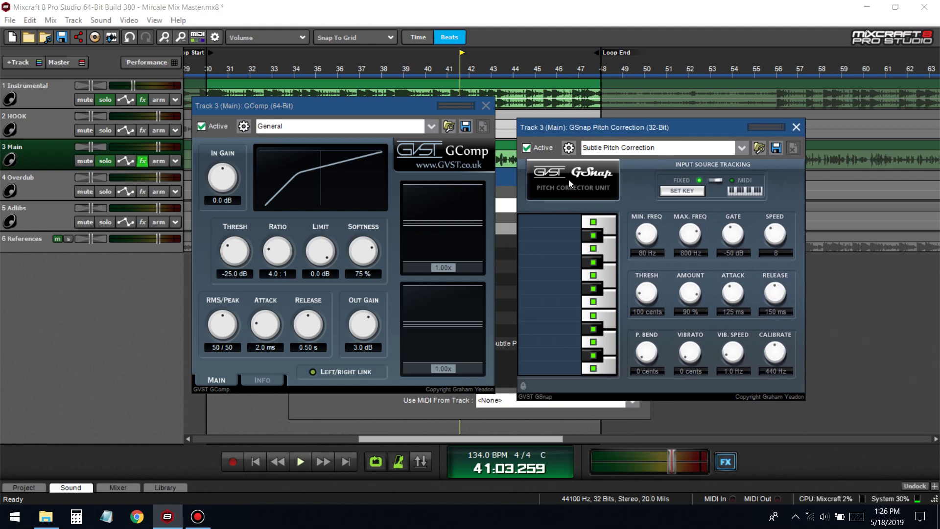
- Close GSnap Pitch Correction, remove it from Main's effect chain and close the effect list
left_click(794, 128)
left_click(630, 343)
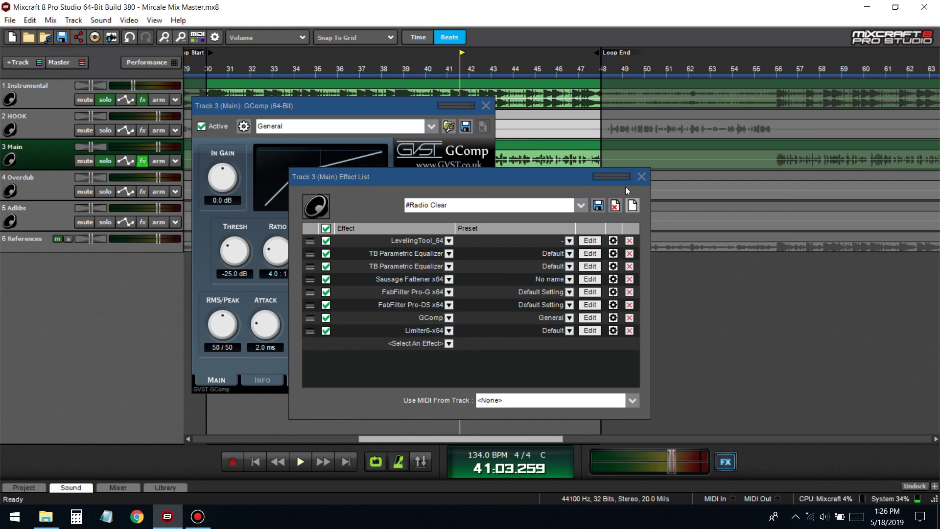
left_click(639, 177)
- Play the loop from its start to hear GComp's General preset on the Main vocal, and stop playback
left_click_drag(362, 112, 577, 128)
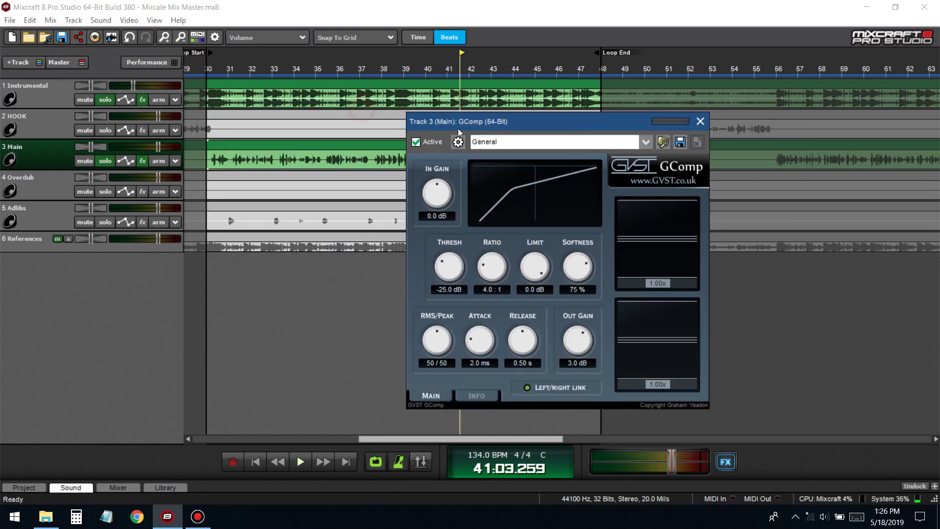
left_click(208, 71)
key("space")
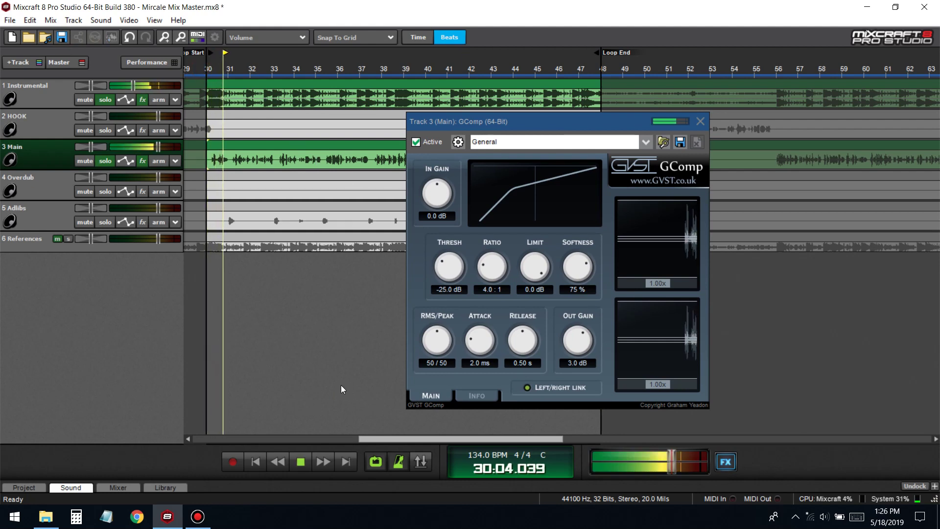
left_click(154, 460)
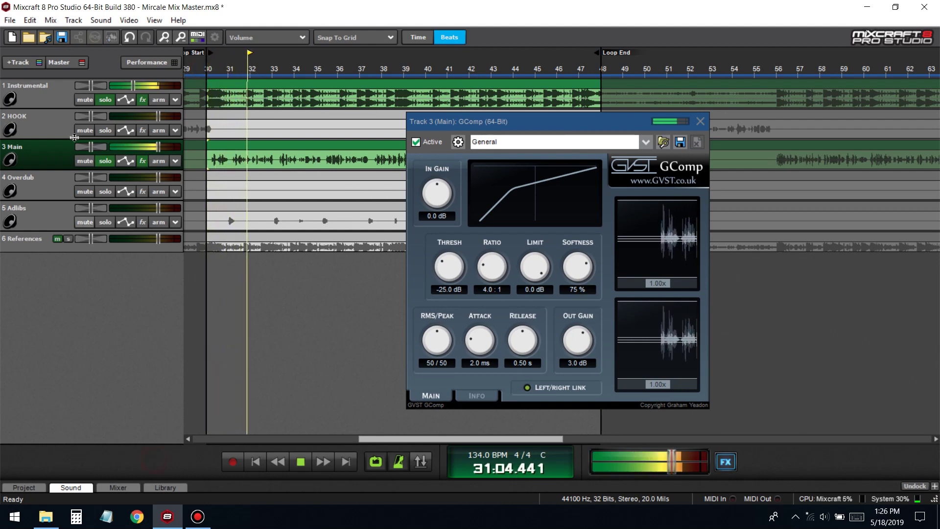
key("space")
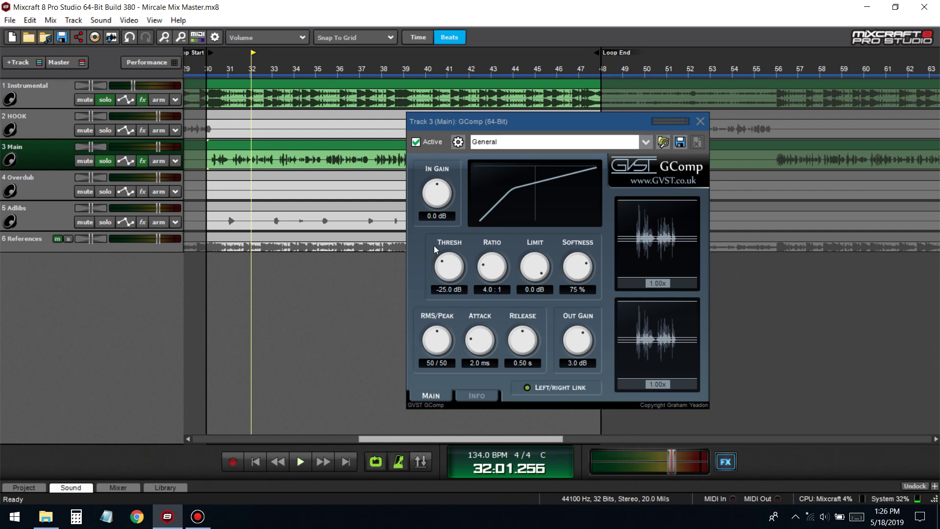
- Resume playback and set GComp's output gain to 5 dB
left_click(189, 454)
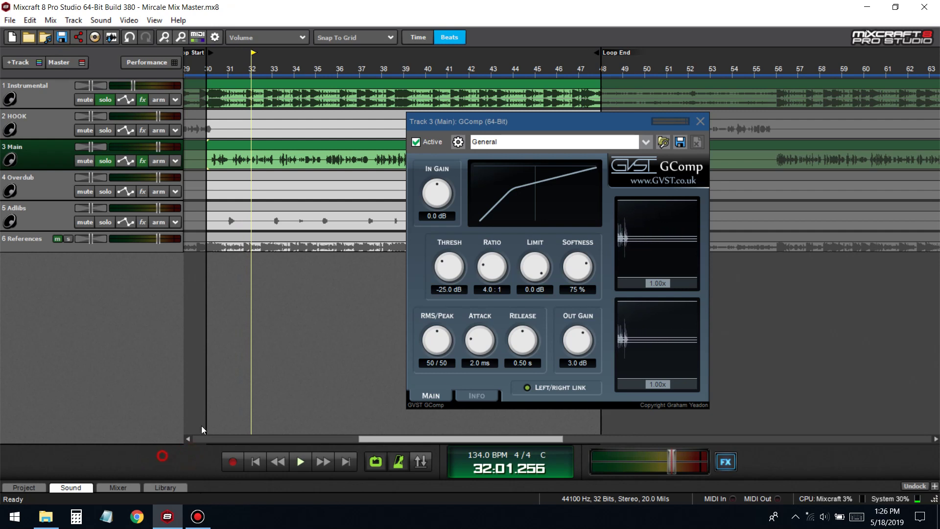
key("space")
left_click(574, 363)
type("5")
key("Return")
- Try an RMS/Peak balance of 70/30 in GComp, and settle on 60/40
left_click(453, 362)
type("70/30")
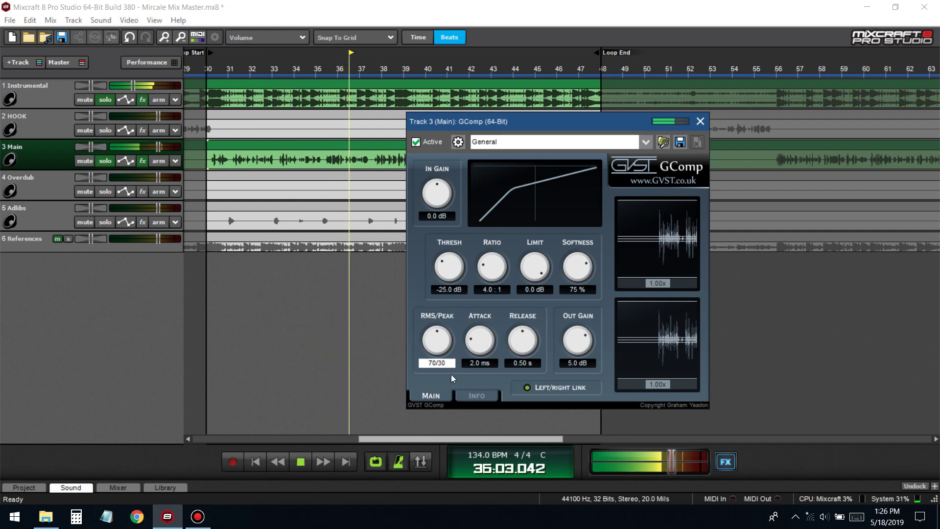
key("Return")
left_click(446, 363)
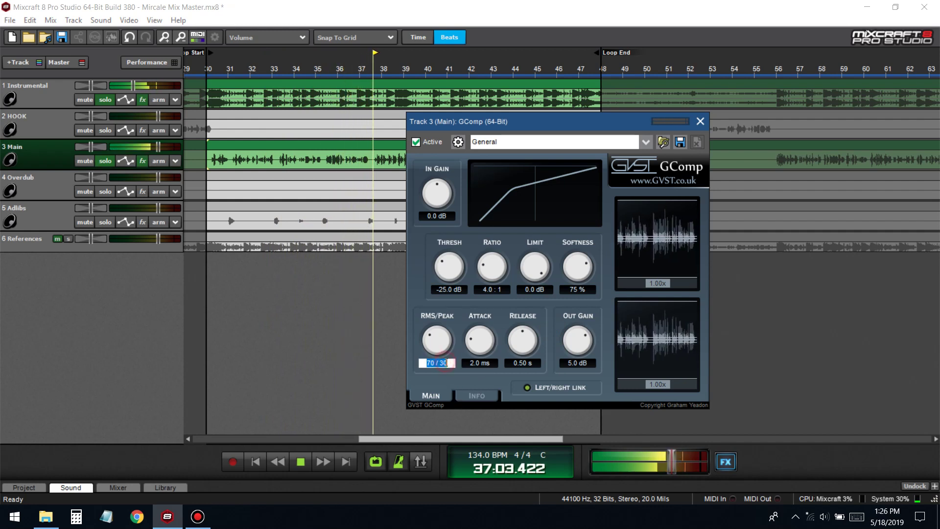
type("60 / ")
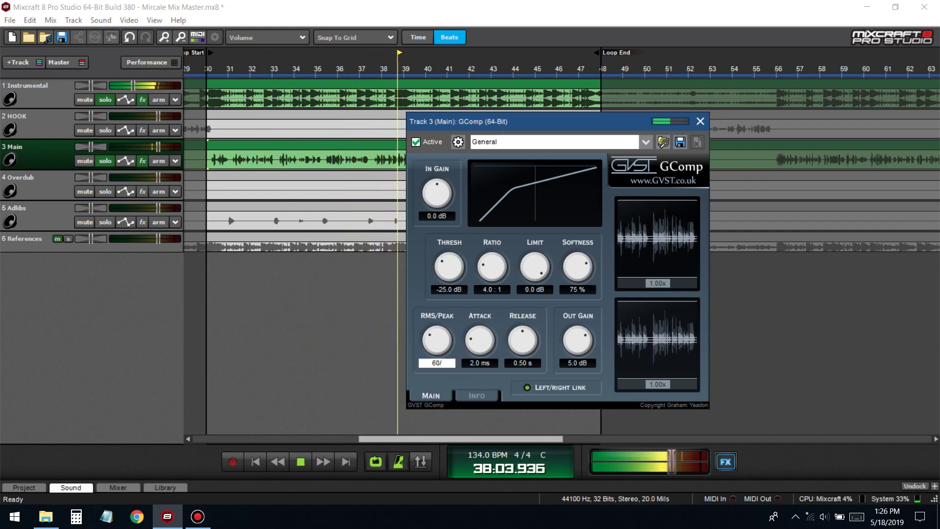
type("40")
key("Return")
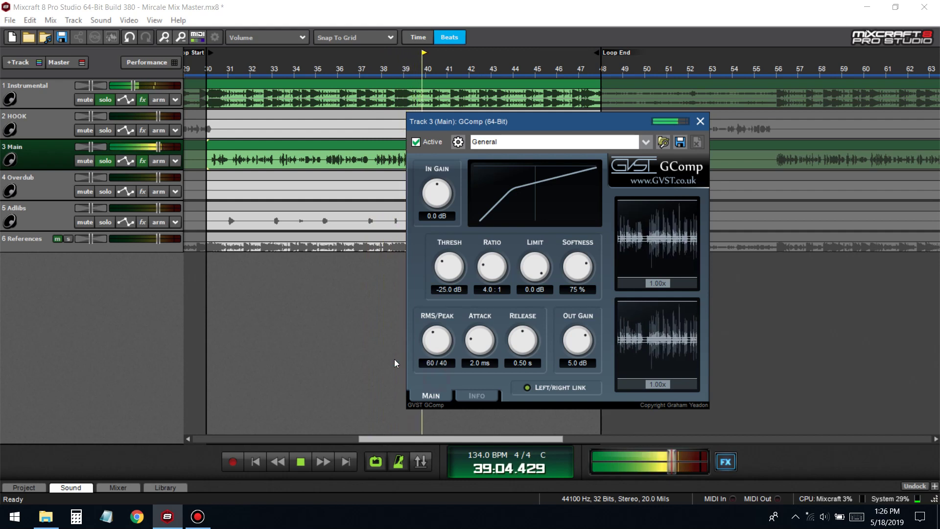
- Set GComp's attack to 4.0 ms, release to 0.70 s, limit to -1.0 dB and softness to 60%, revised to 40%
left_click(482, 362)
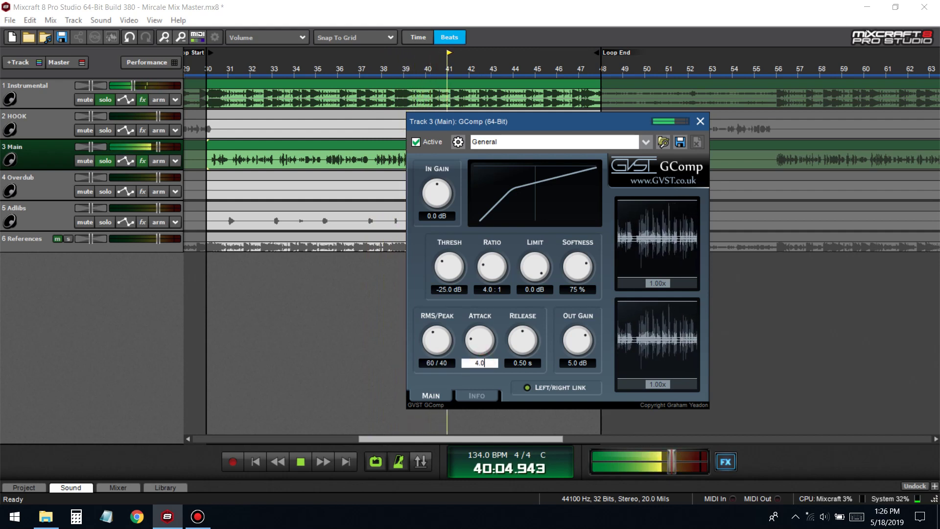
left_click(524, 362)
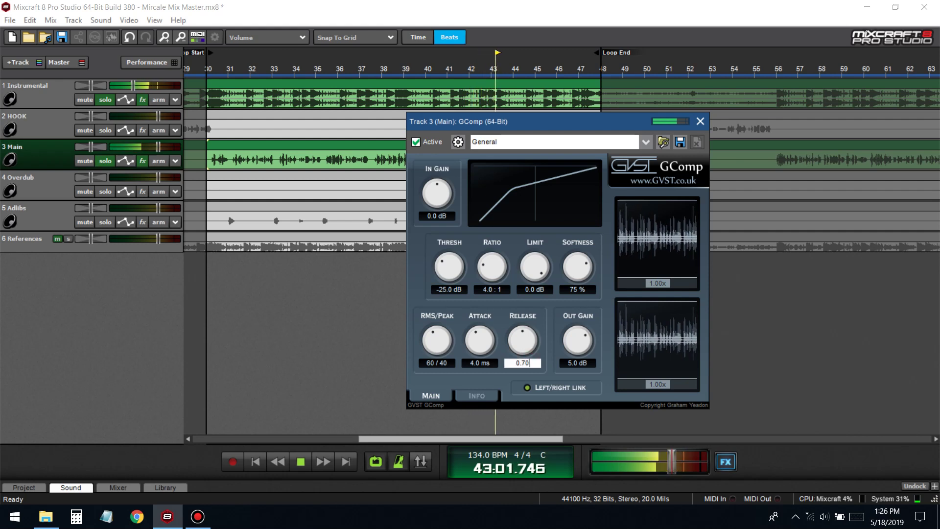
left_click(539, 289)
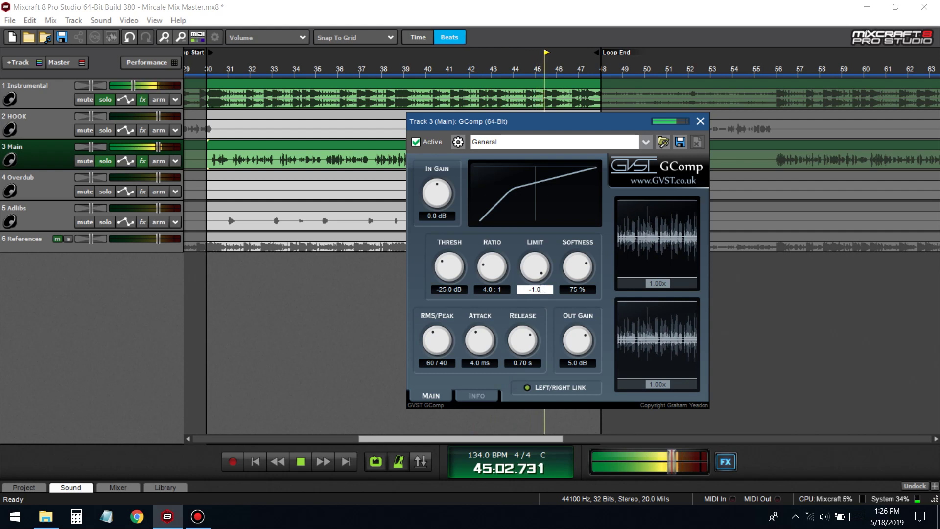
left_click(574, 289)
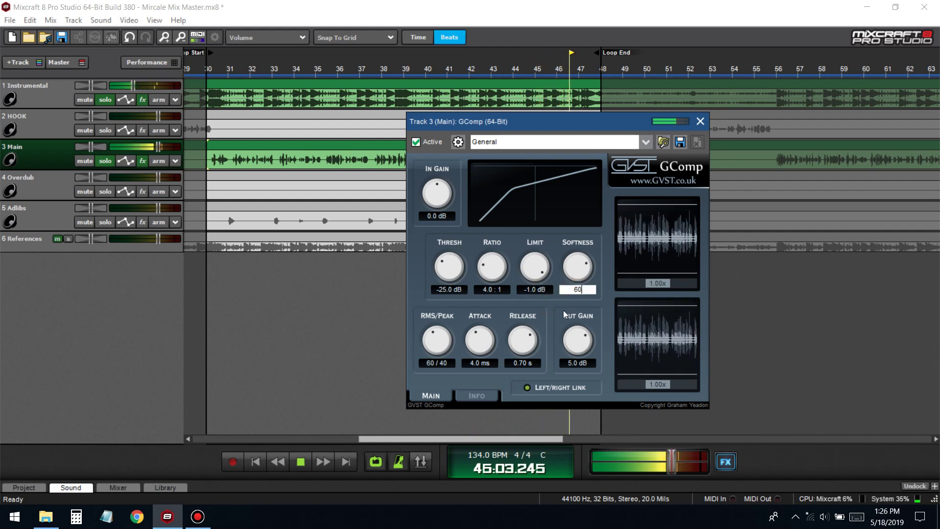
left_click(575, 289)
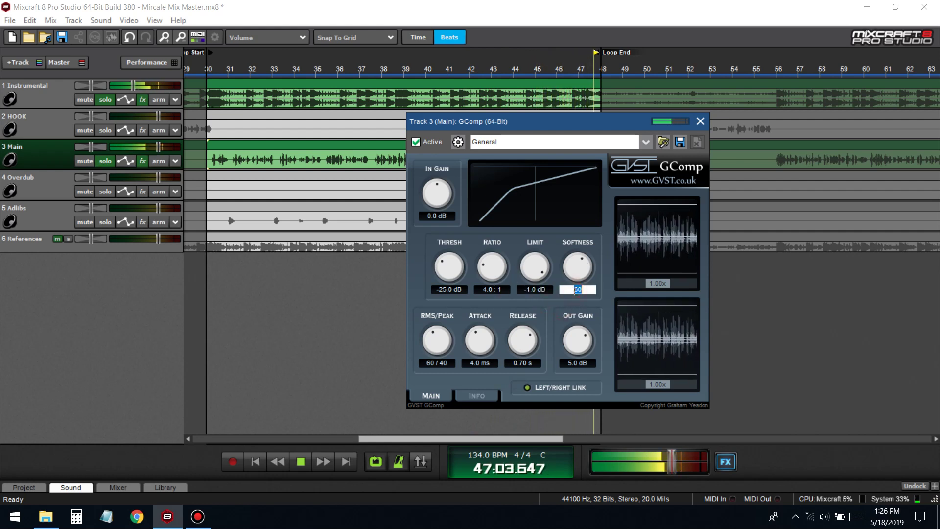
- Set GComp's threshold to -20 dB and its input gain to 2 dB
left_click(466, 290)
type("-20")
key("Return")
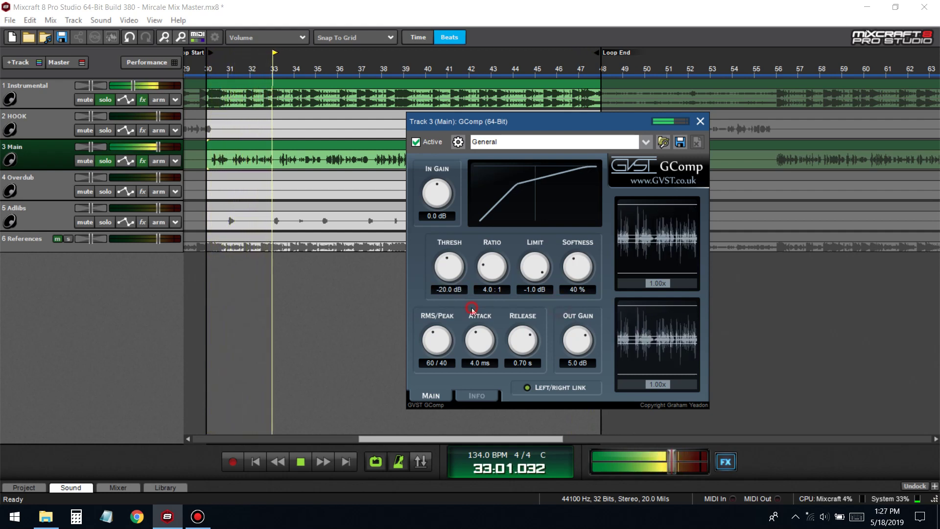
left_click(437, 216)
type("2")
key("Return")
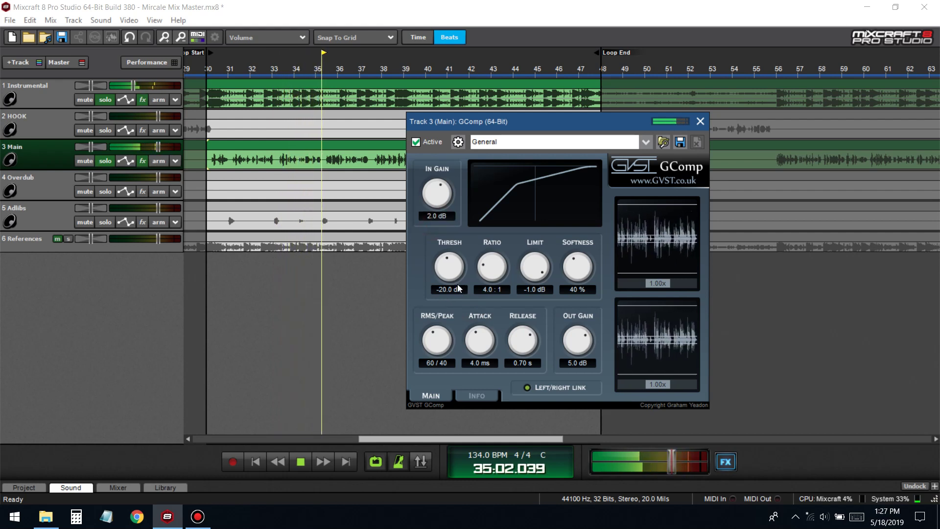
- Try GComp thresholds of -22 dB and -23 dB on the Main vocal
type("-22")
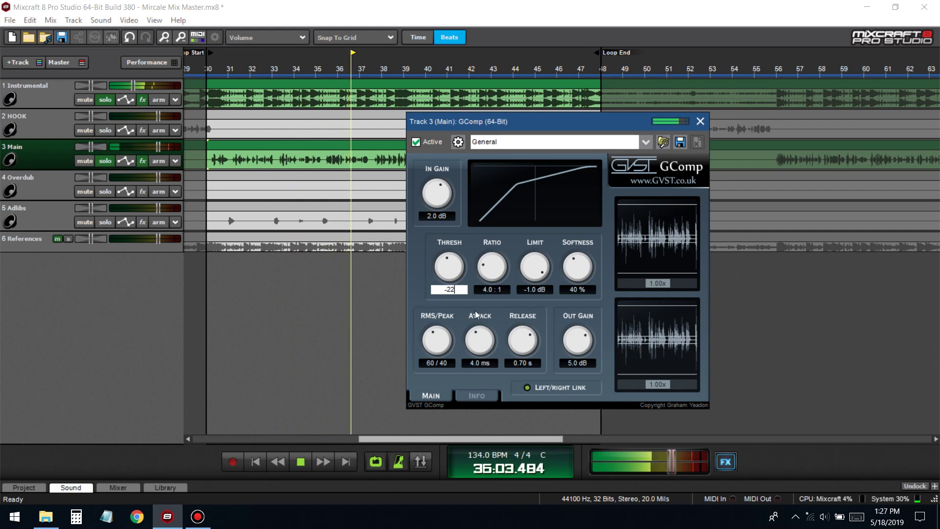
key("Return")
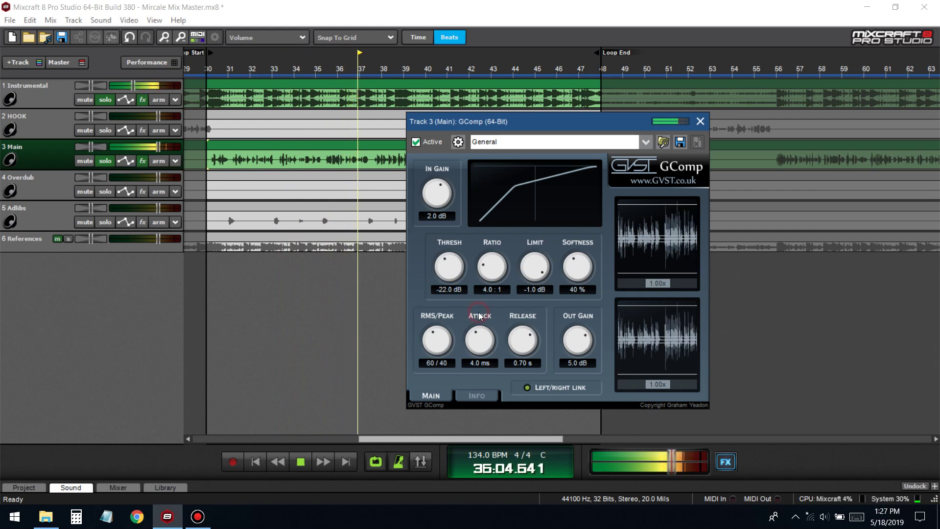
left_click(449, 289)
type("-")
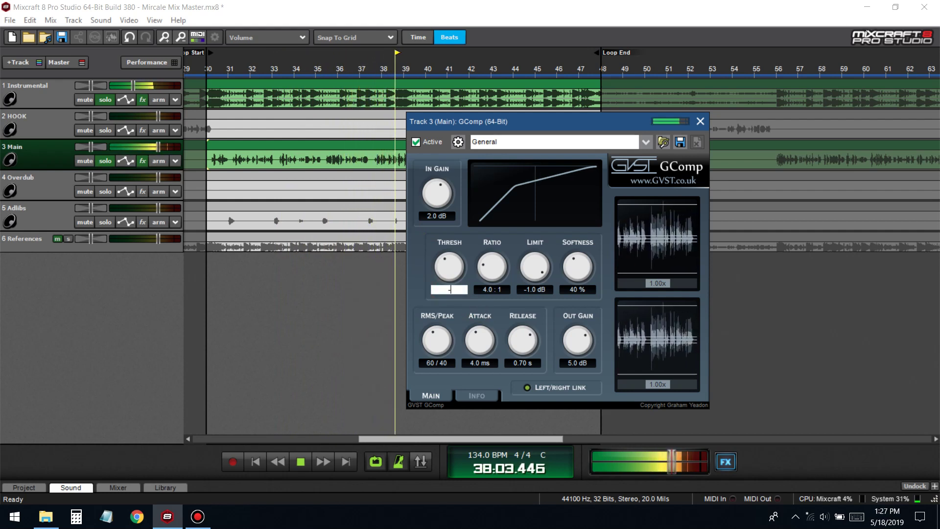
type("23.0 dB")
- Set GComp's ratio to 3.0:1, try a threshold of -18 dB, settle on -20 dB, and save the project
left_click(492, 290)
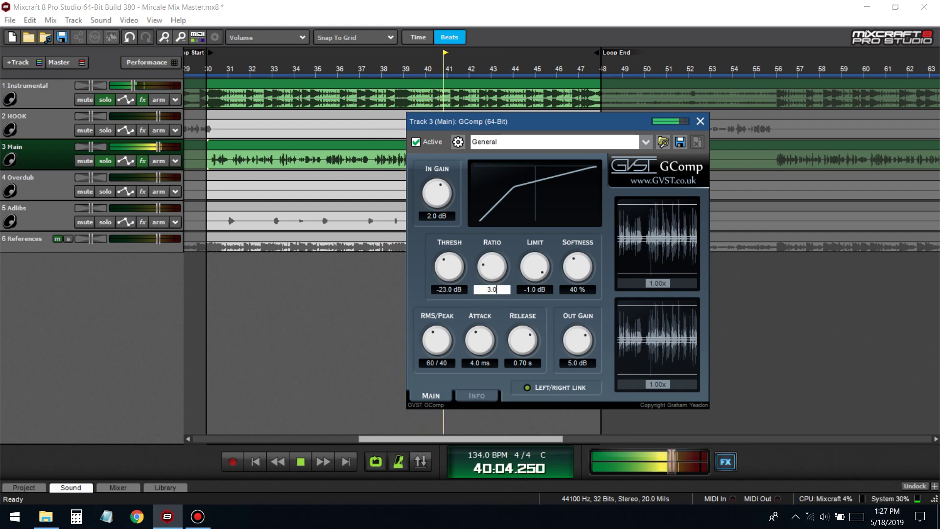
type("3.0")
left_click(463, 288)
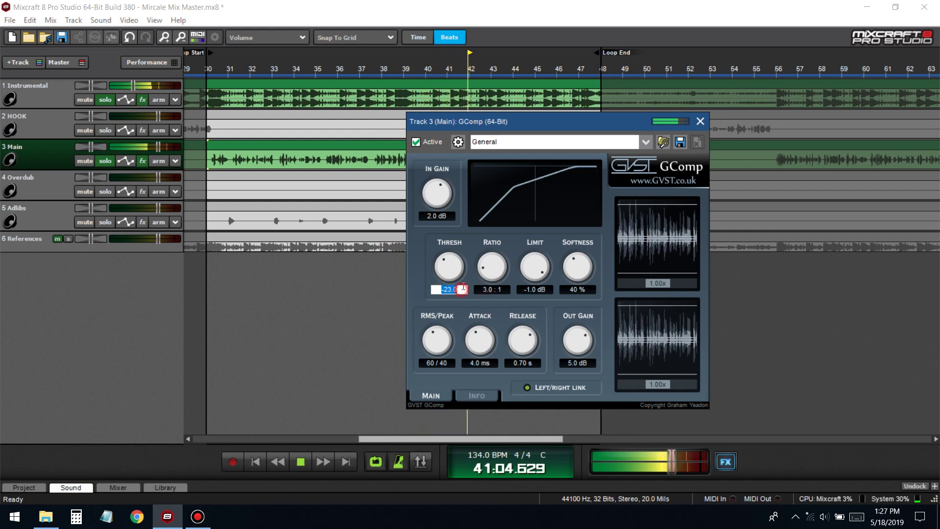
type("-18")
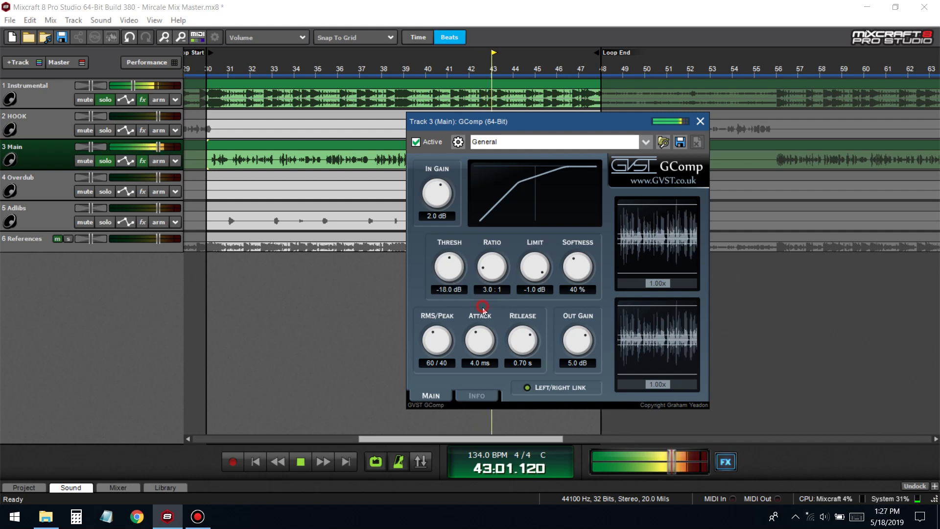
left_click(448, 290)
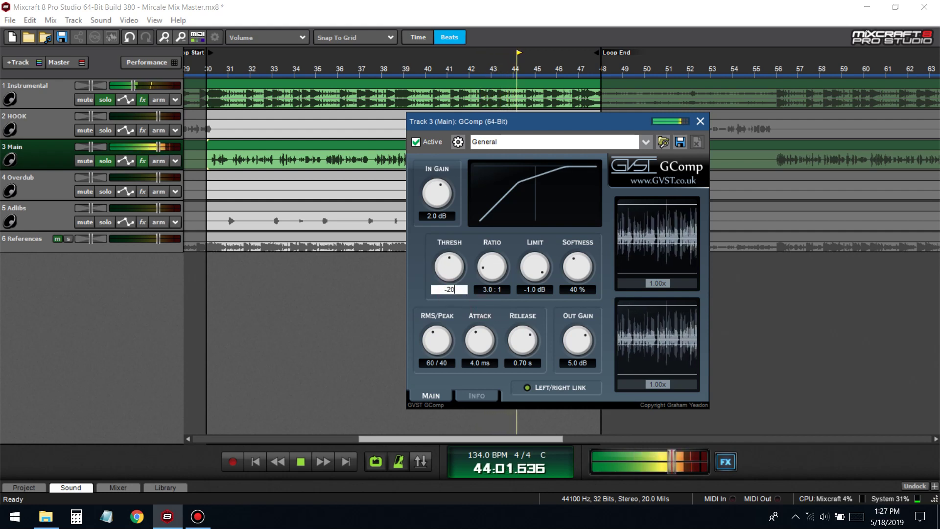
key("Return")
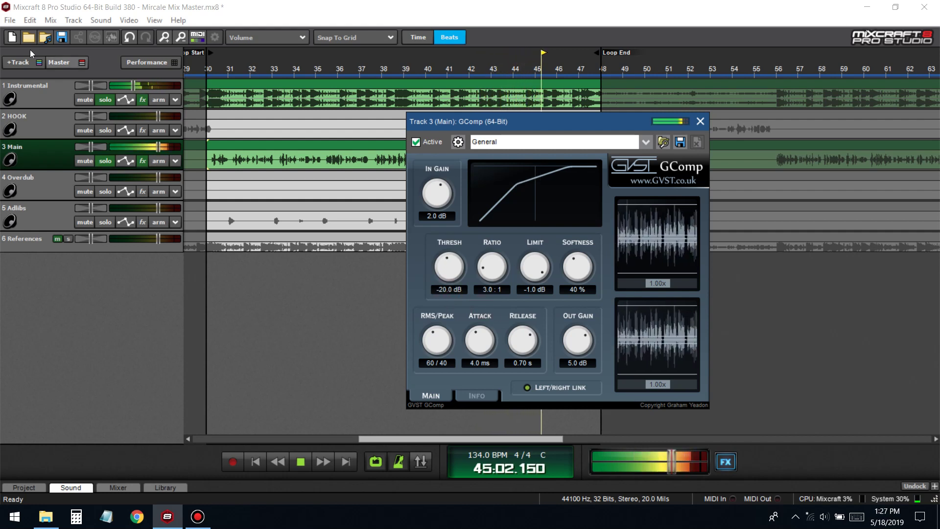
key("ctrl+s")
- Set GComp's output gain to 7 dB and its release to 0.80 s
left_click(579, 363)
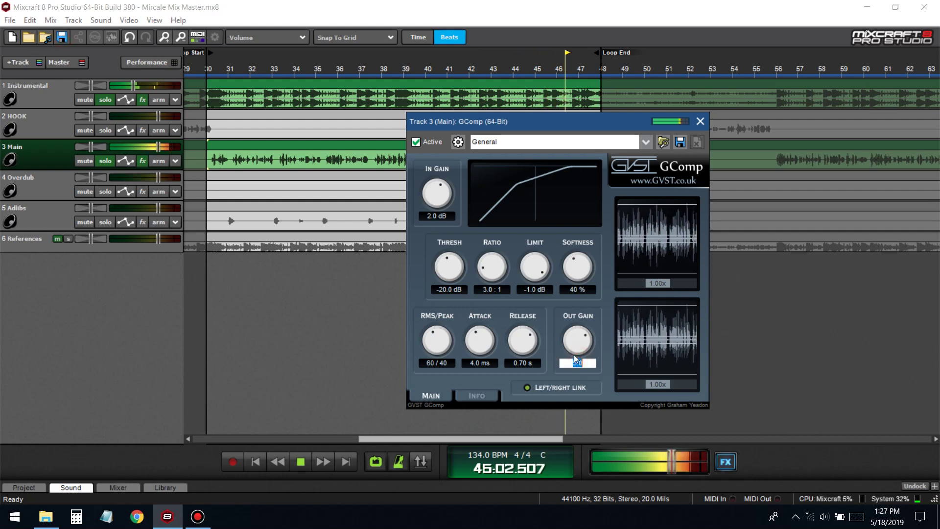
type("7")
key("Return")
left_click(518, 363)
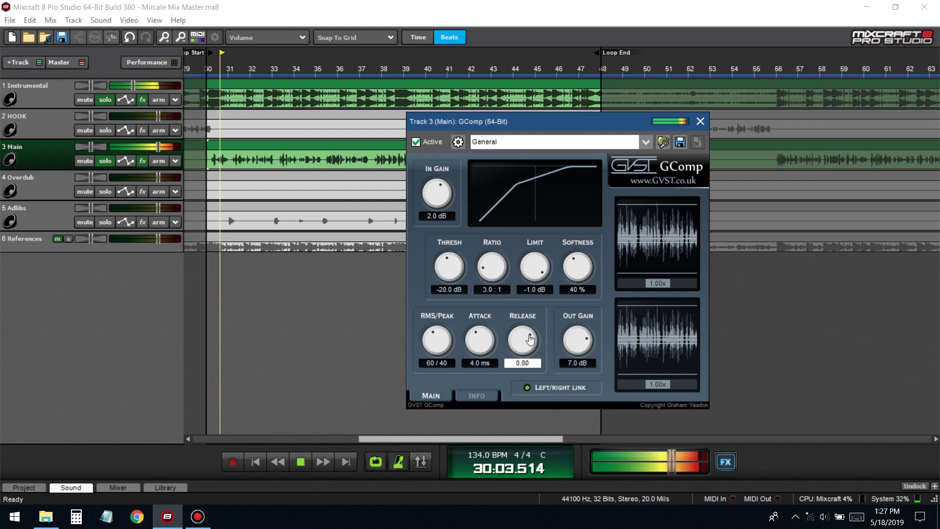
type("0.80")
key("Return")
- Try a softness of 70% in GComp, and raise it to 90%
left_click(577, 289)
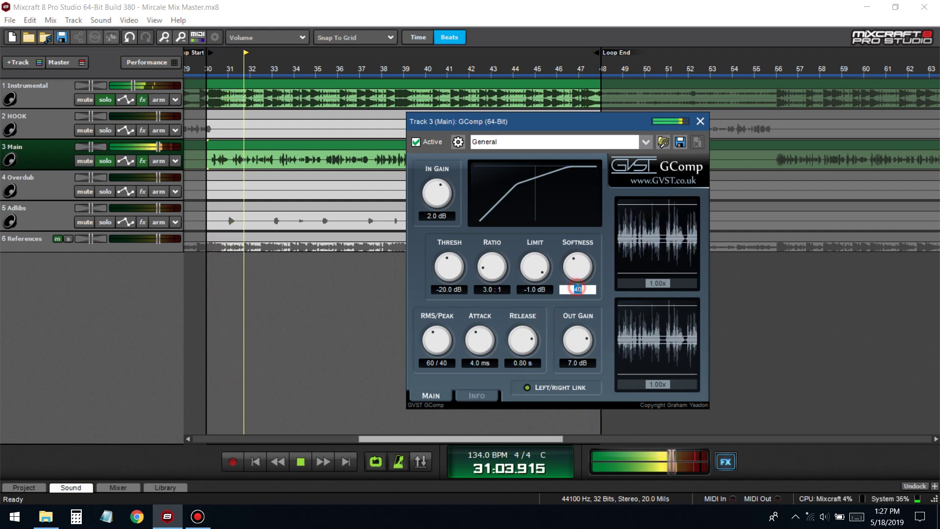
type("70")
key("Return")
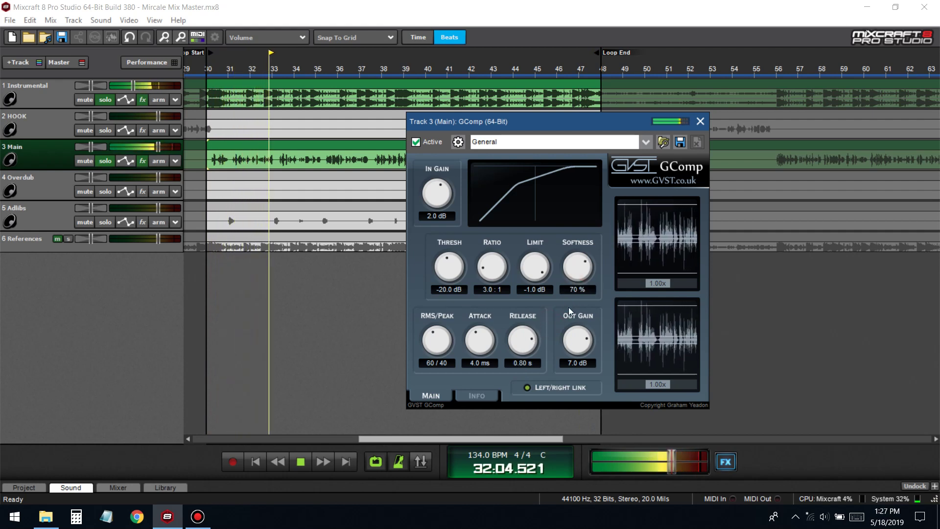
left_click(573, 290)
type("90")
key("Return")
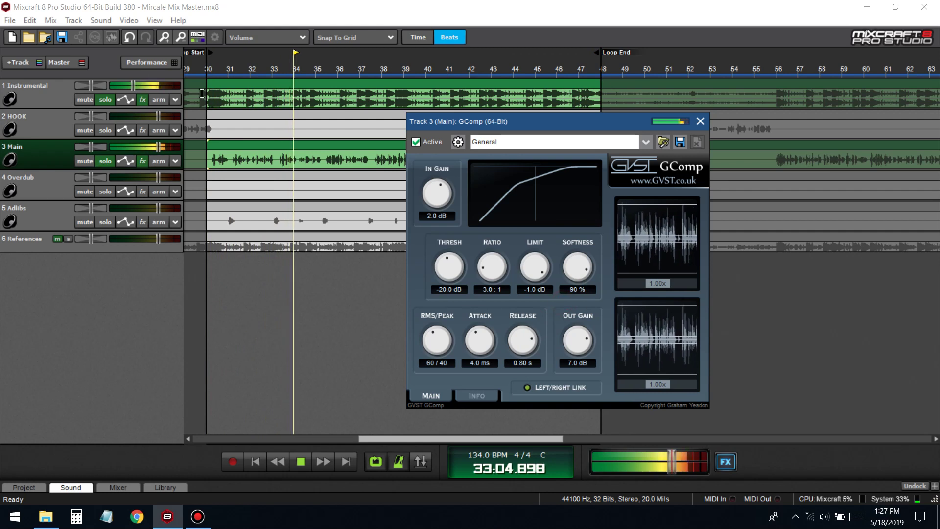
- Set GComp's threshold to -22 dB, compare the vocal with the effect bypassed and active, and save the project
left_click(449, 290)
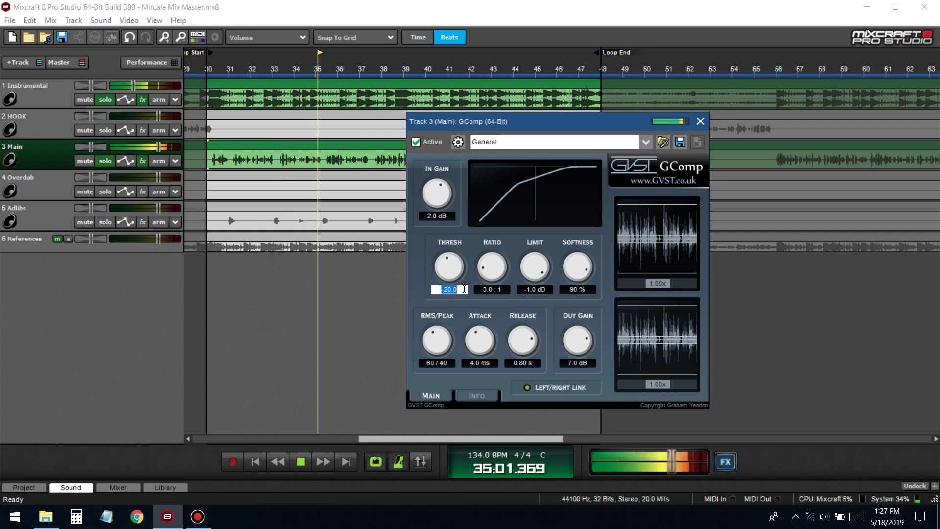
type("-22")
key("Return")
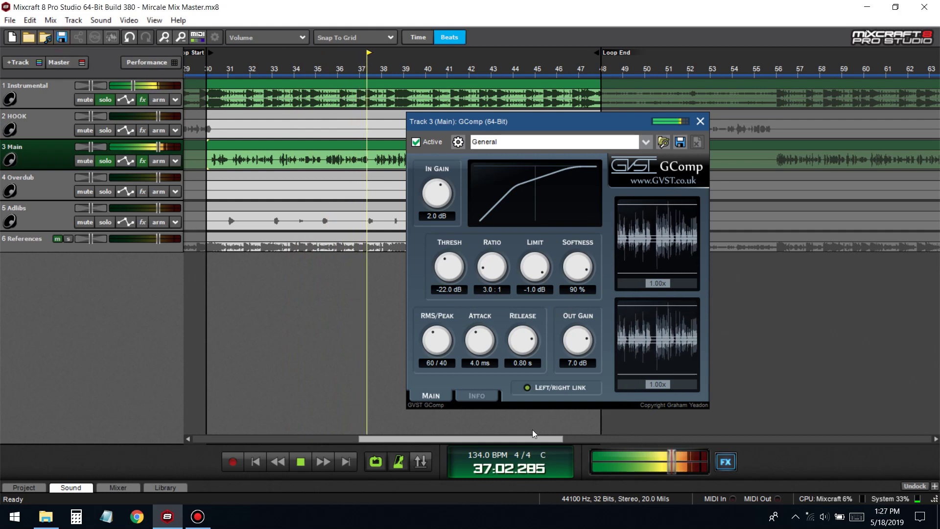
left_click(415, 142)
left_click(415, 142)
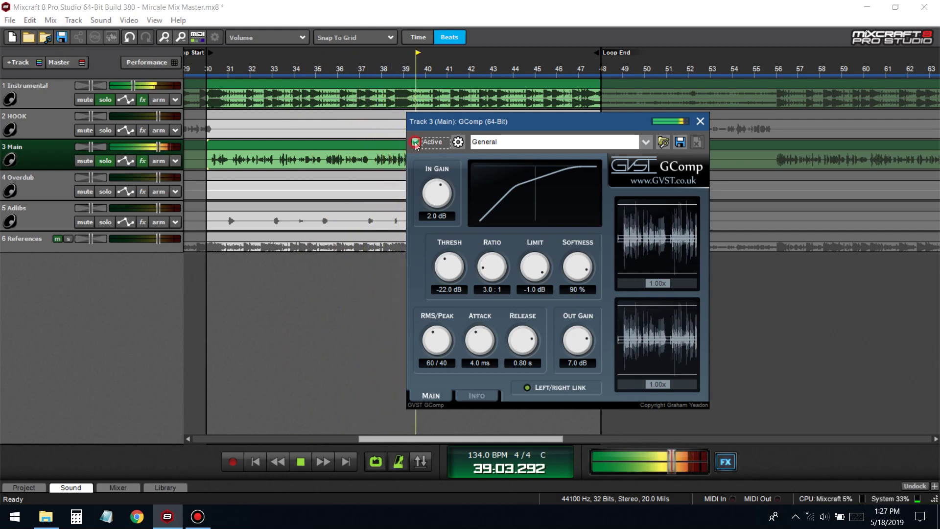
left_click(61, 42)
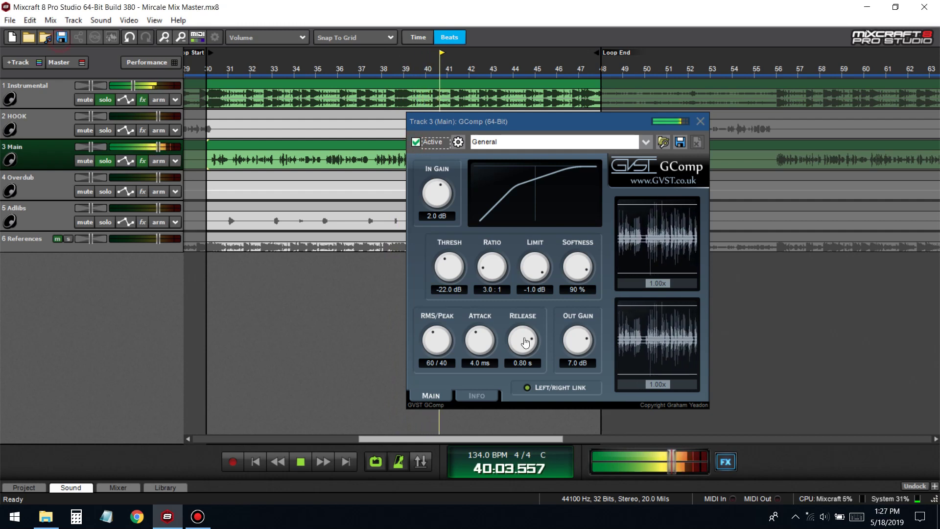
- Set GComp's RMS/Peak balance to 80/20 and its attack to 2.0 ms
left_click(445, 363)
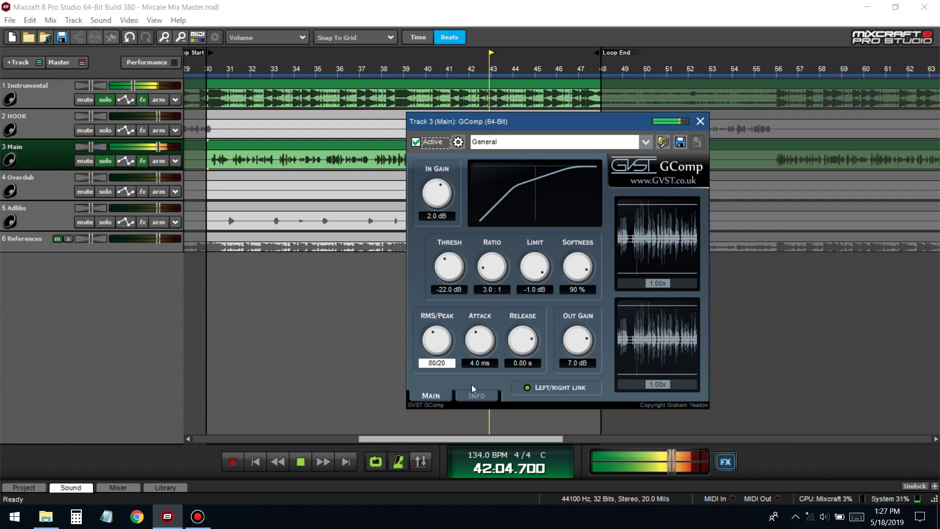
left_click(487, 363)
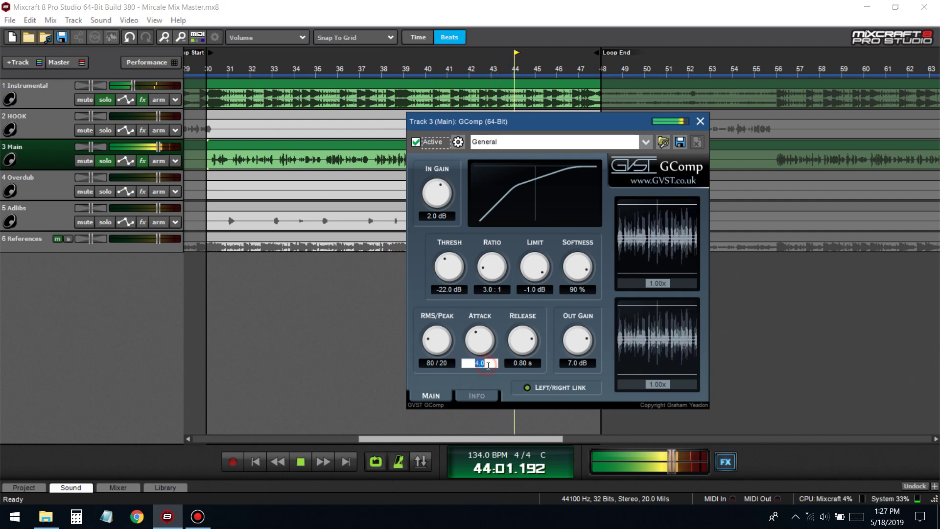
type("2.0")
key("Return")
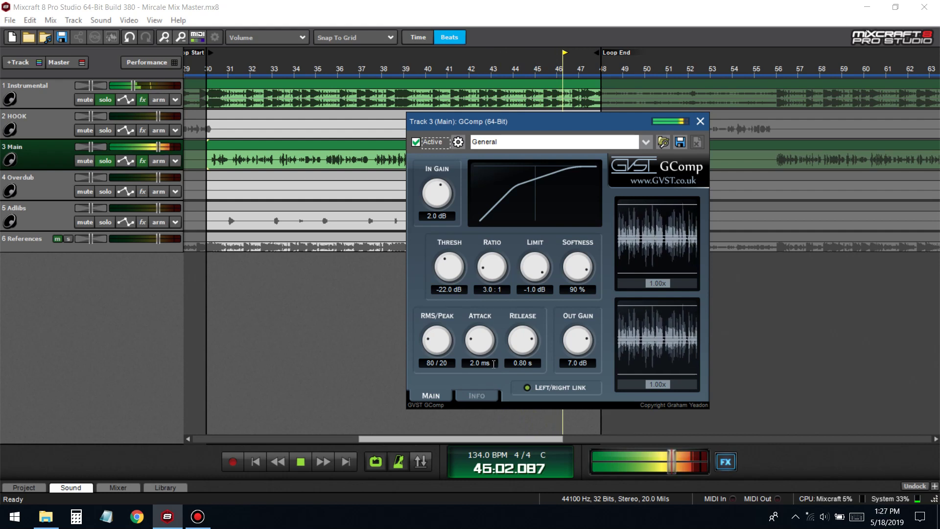
- Set GComp's ratio to 2.8:1 and its output gain to 8 dB
left_click(498, 290)
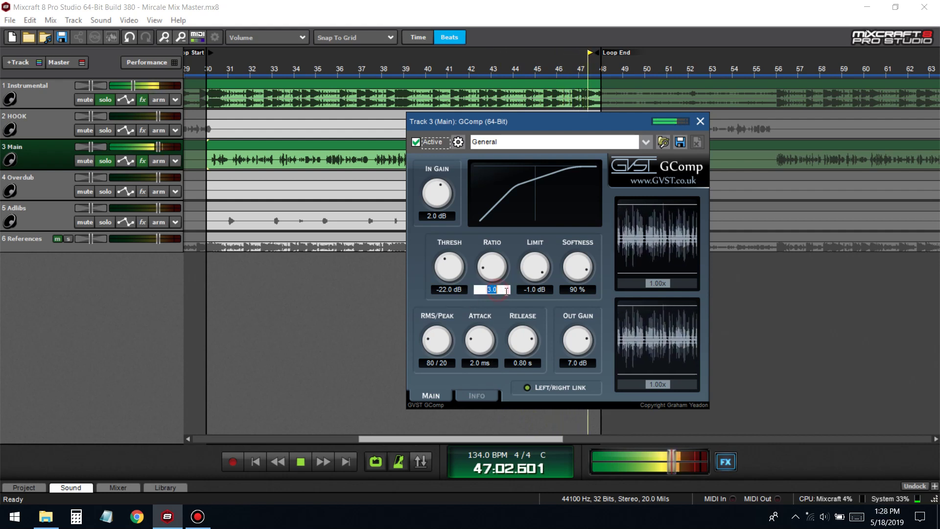
double_click(505, 290)
type("2.8")
key("Return")
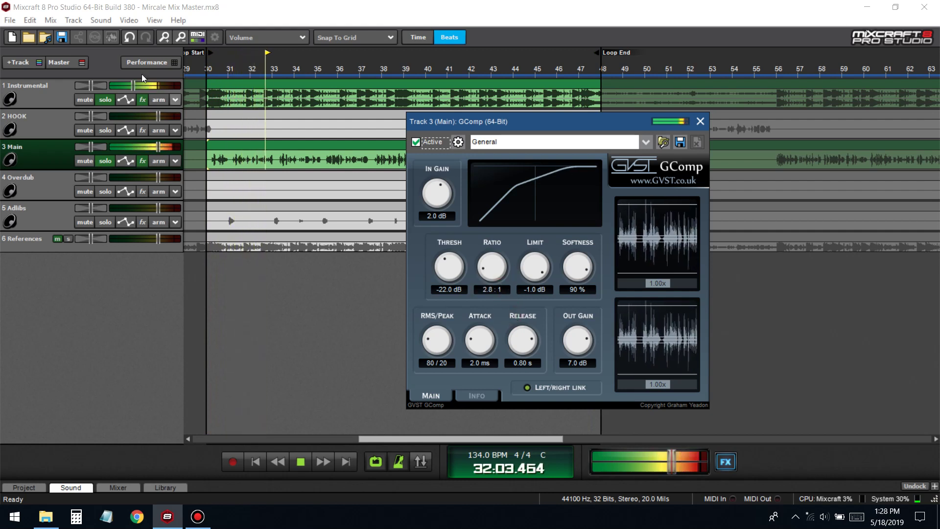
double_click(577, 363)
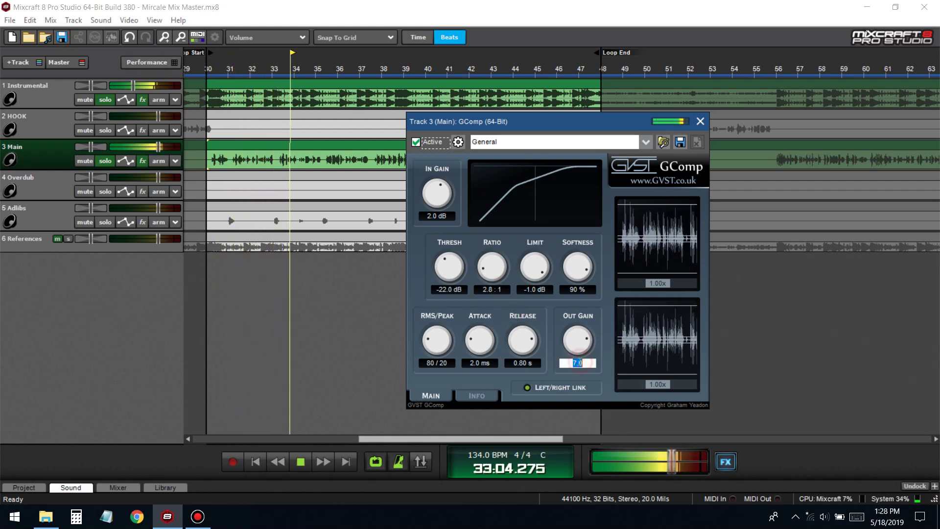
type("8")
key("Return")
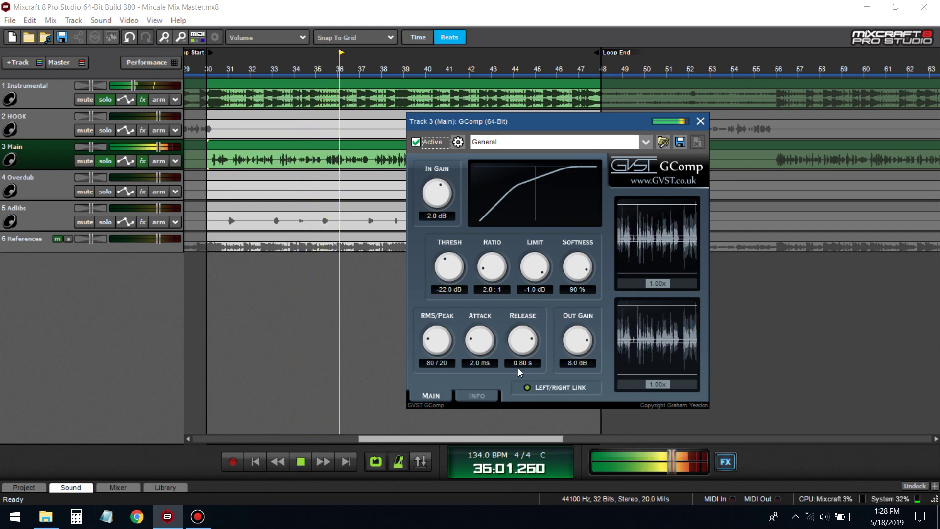
- Set GComp's threshold to -24 dB, and compare the vocal with the compressor bypassed and active again
double_click(454, 289)
type("-24")
key("Return")
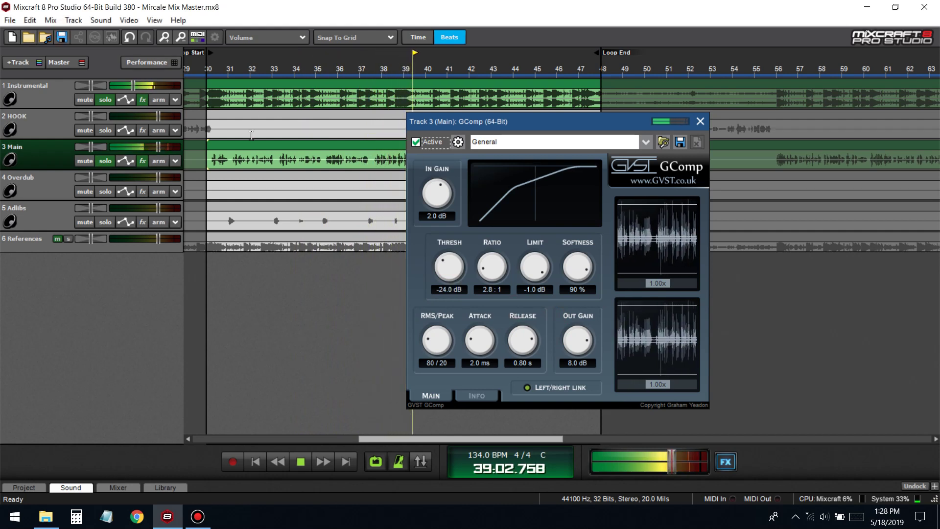
left_click(416, 142)
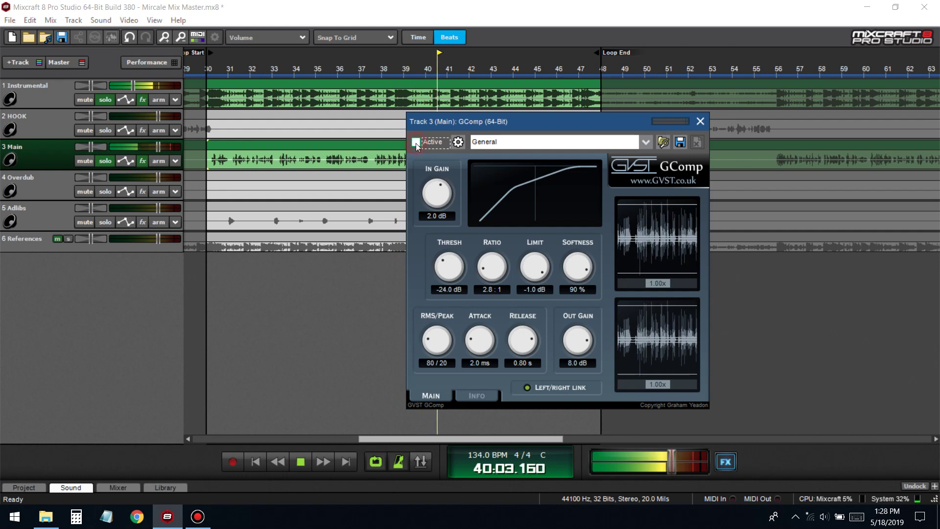
left_click(415, 143)
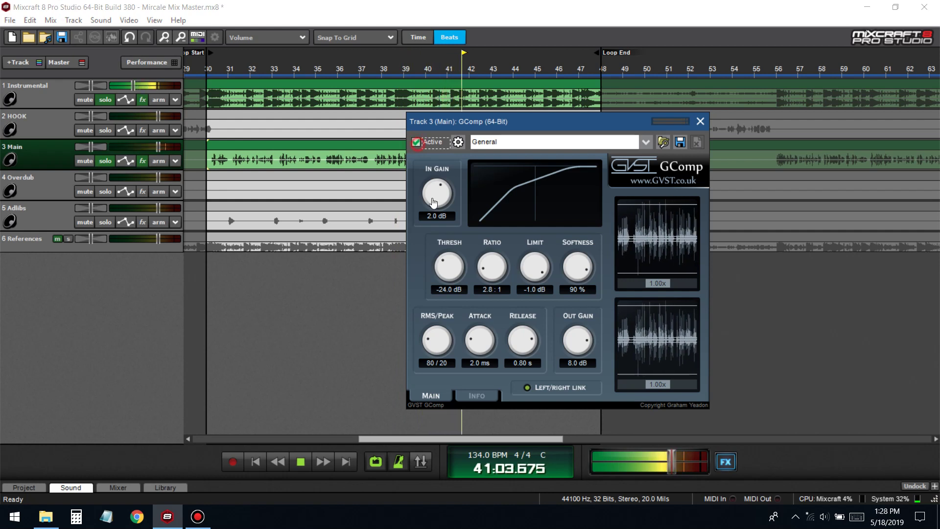
- Try input gains of 0 dB and 4 dB in GComp, and return to 2 dB
left_click(440, 215)
type("0")
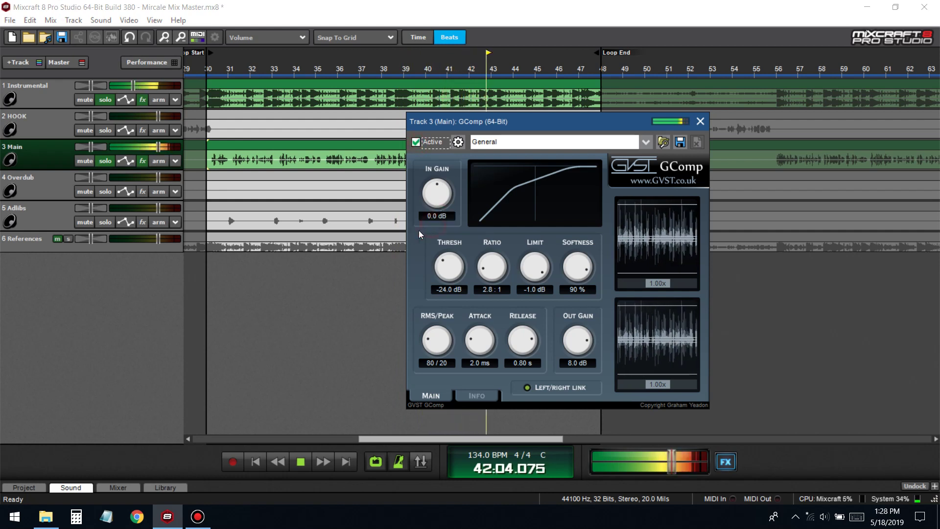
key("BackSpace")
type("4")
key("Return")
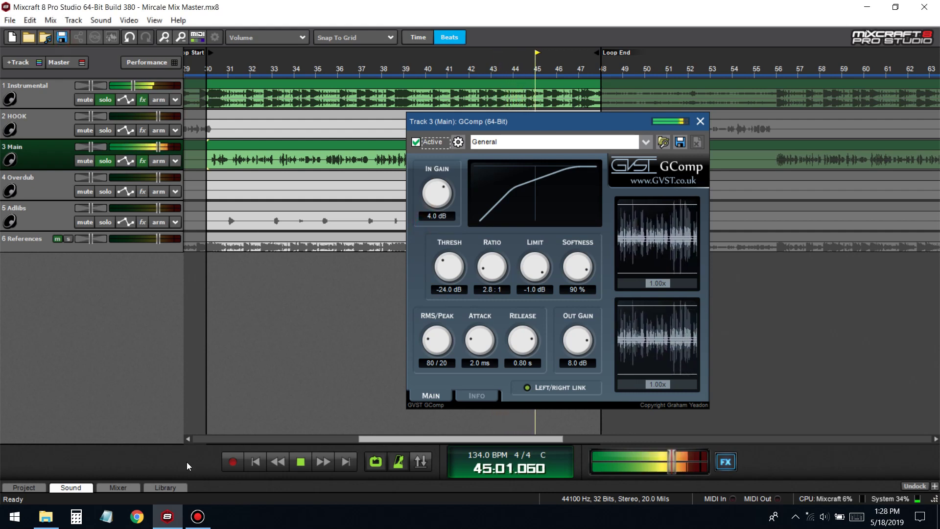
left_click(437, 216)
type("2")
key("Return")
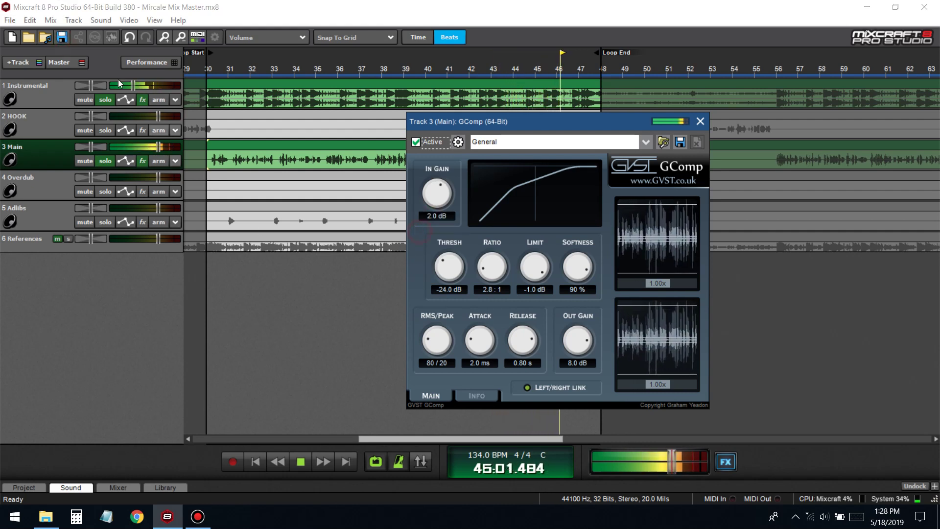
- Close GComp, stop playback and turn off loop mode
left_click(700, 125)
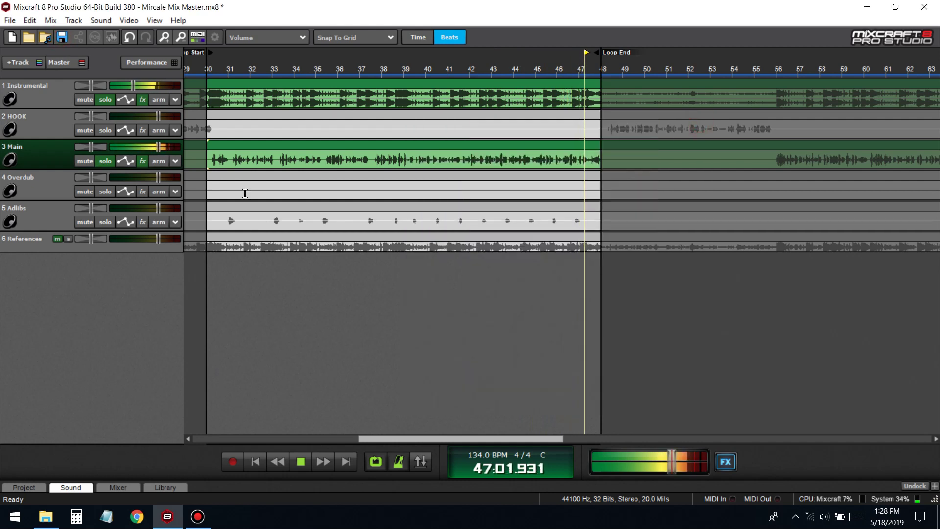
key("space")
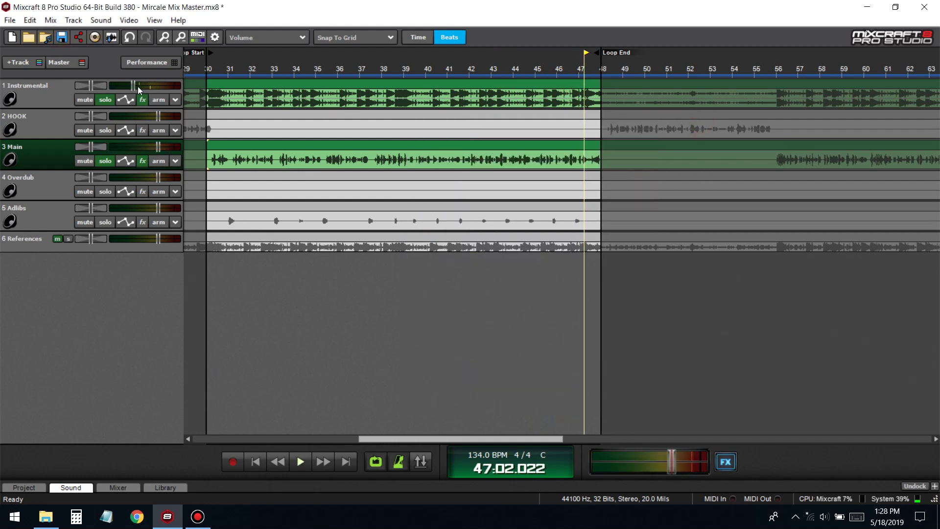
left_click(375, 461)
- Play the song from about measure 13, where the Main vocal begins, and save the project
scroll(457, 287, "down", 5)
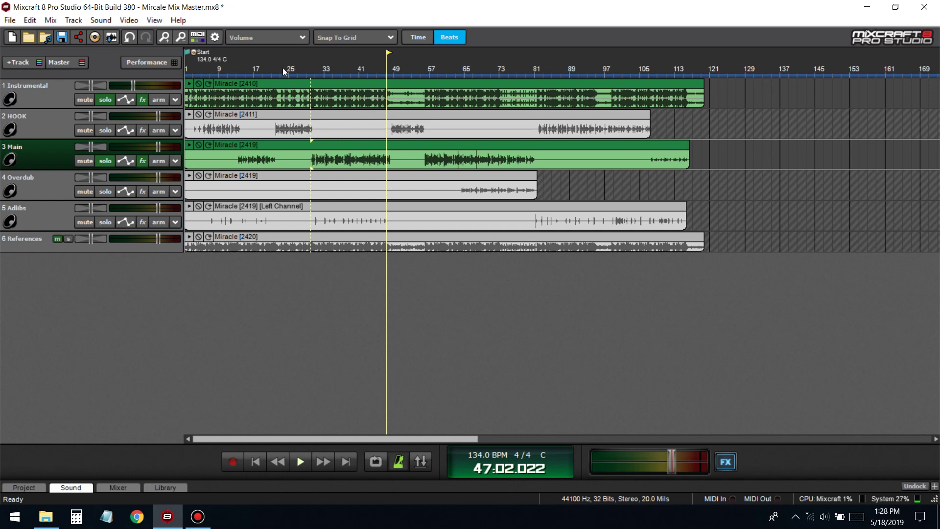
left_click(239, 71)
key("space")
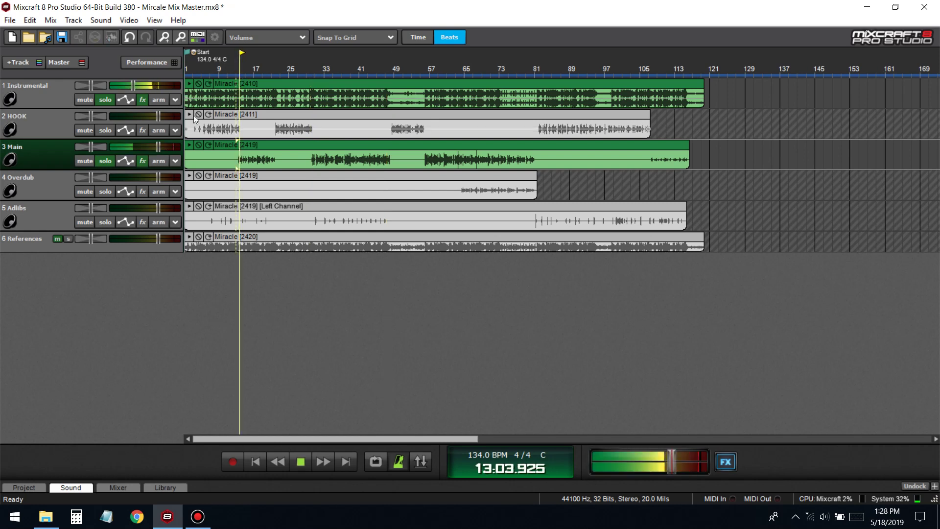
left_click(68, 39)
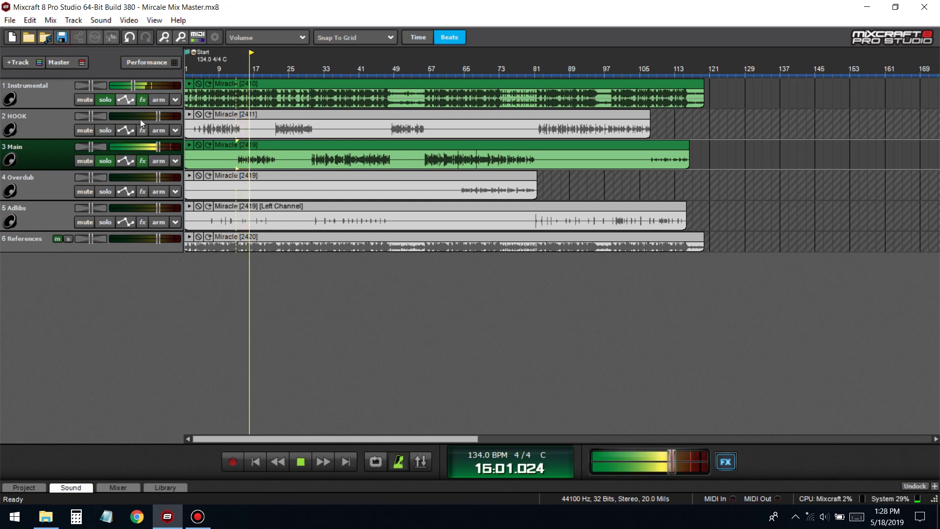
- Open the Main track's FabFilter Pro-G gate and play the song from about measure 13 to check the gating
left_click(142, 161)
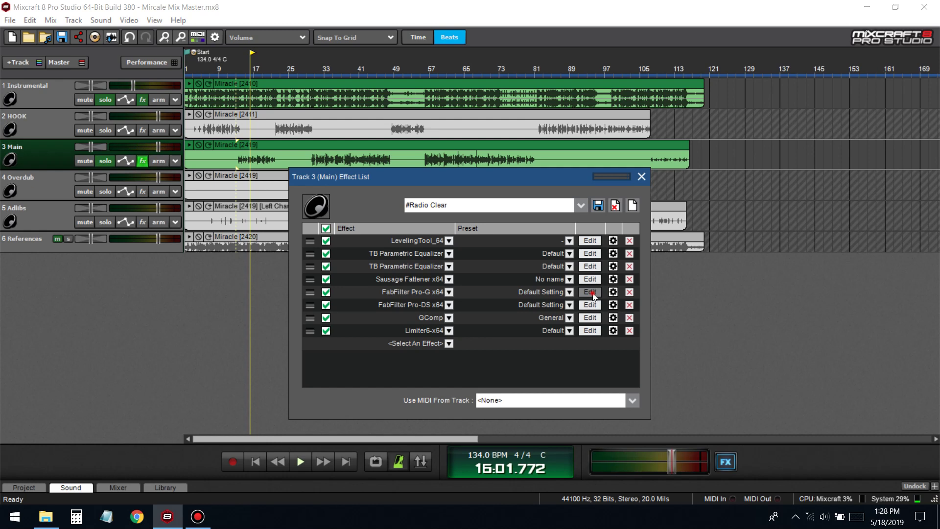
left_click(591, 292)
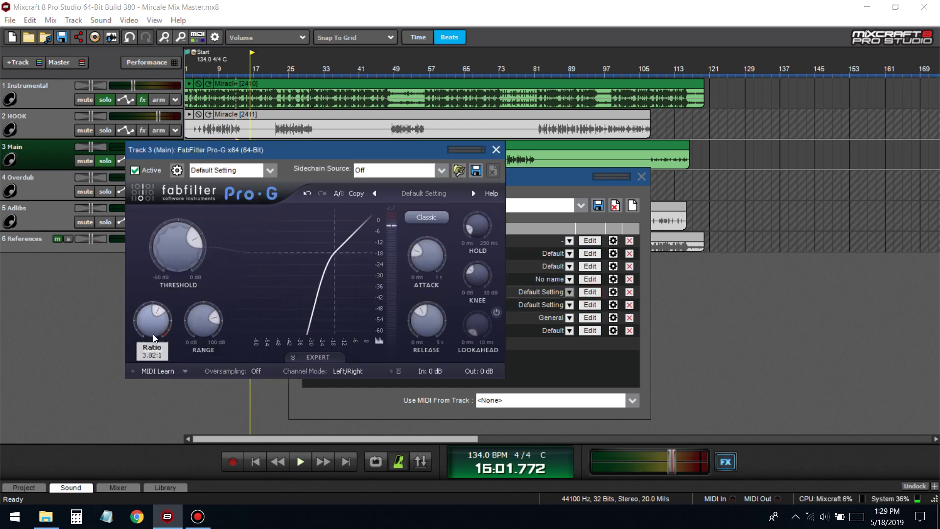
left_click_drag(262, 148, 278, 208)
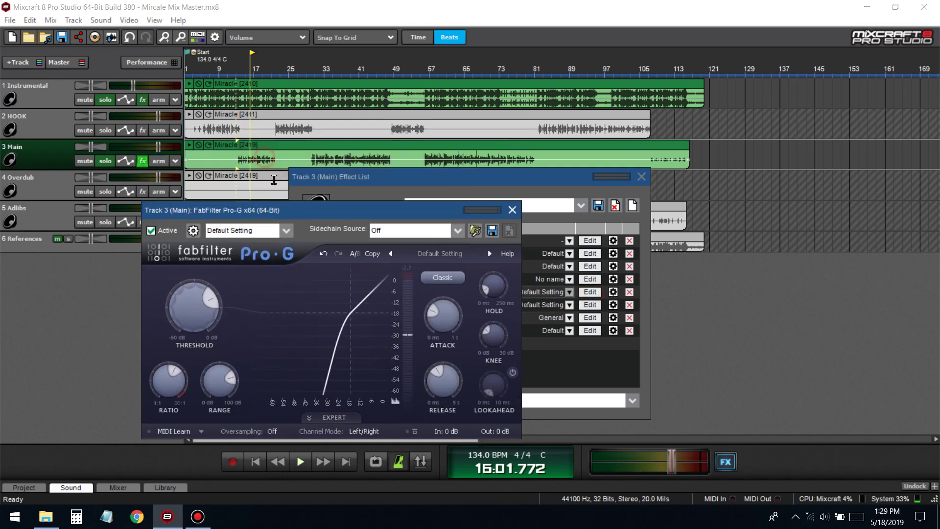
left_click(238, 73)
key("space")
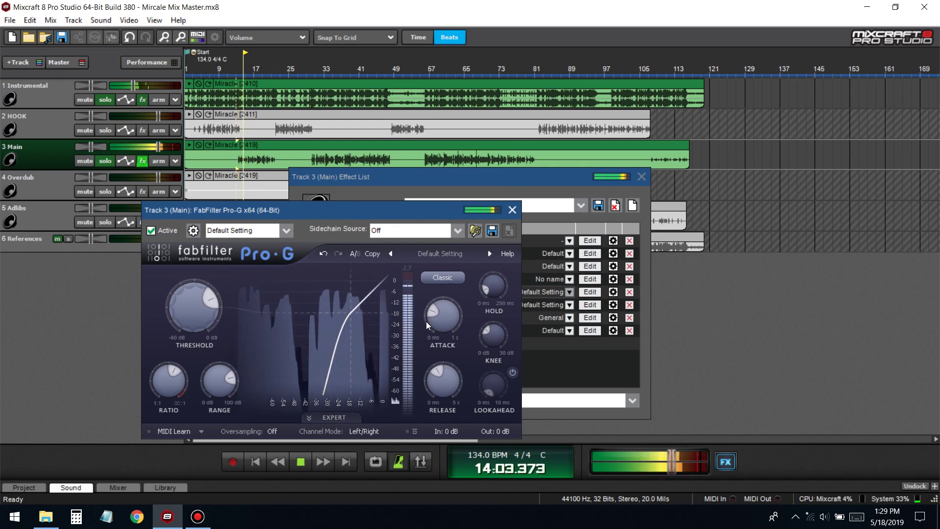
mouse_move(433, 316)
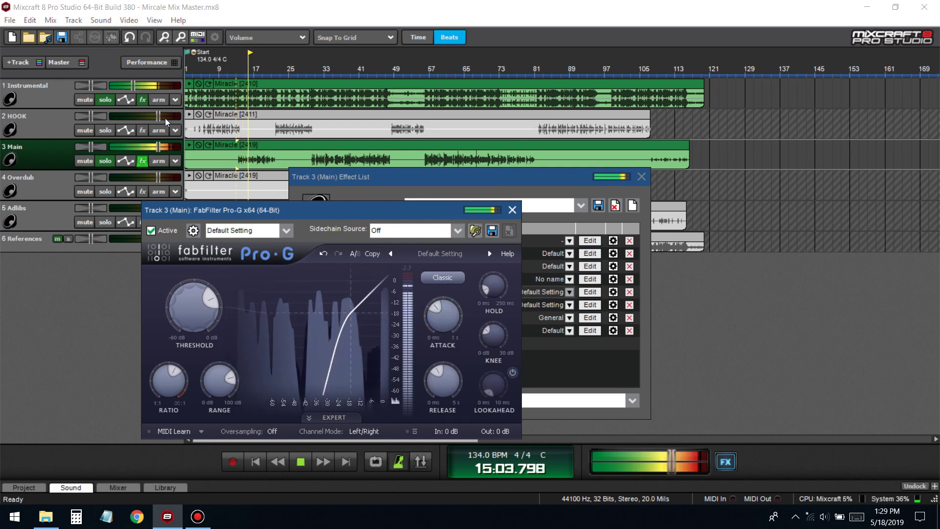
- Save the project, and close the Pro-G gate and the Main track's effect list
left_click(60, 39)
left_click(512, 210)
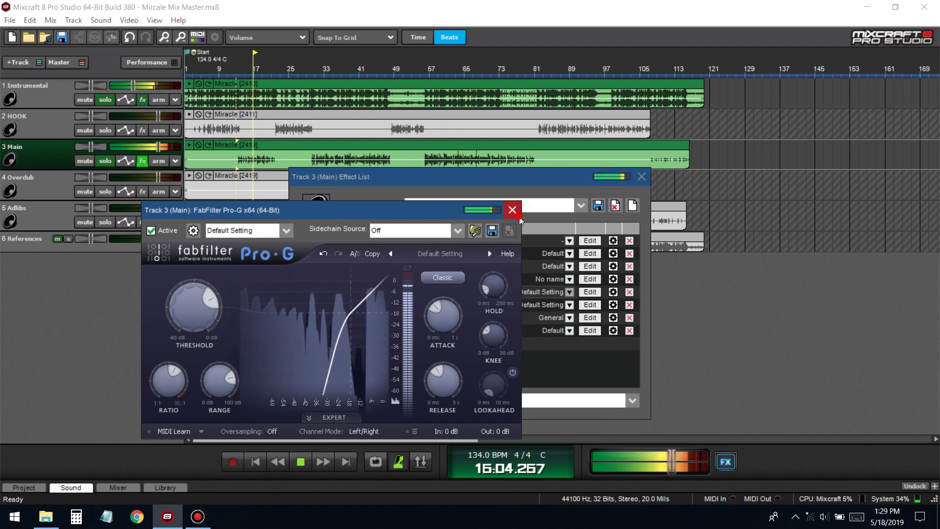
left_click(641, 176)
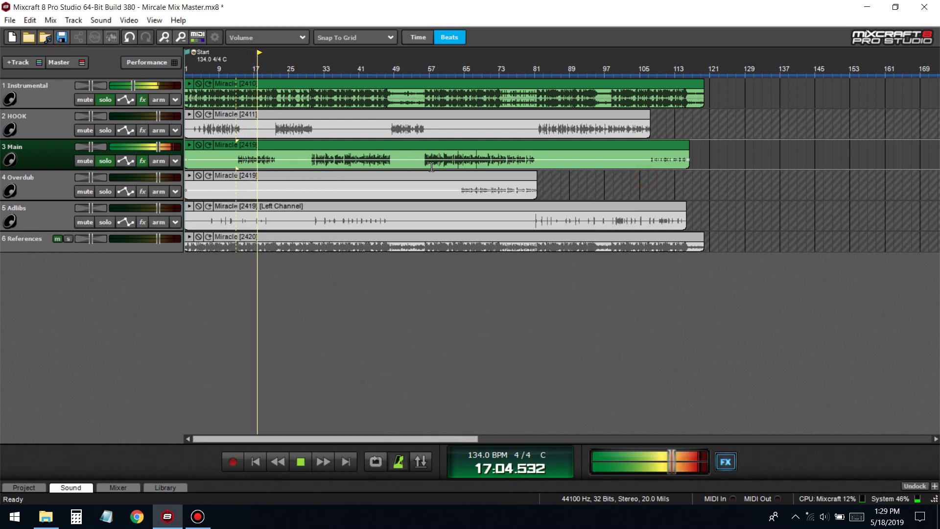
left_click(62, 38)
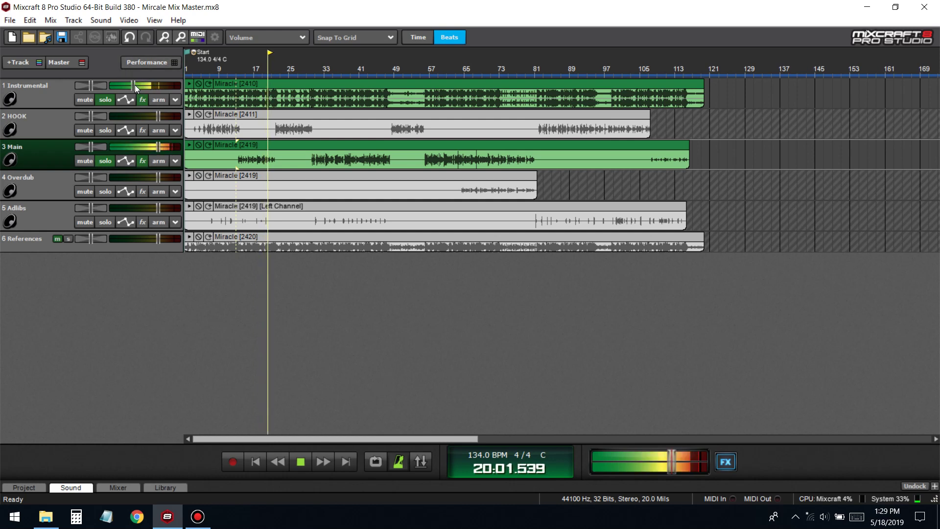
- Raise the Instrumental track's volume to -2.0 dB, and stop playback with the Main track selected
left_click_drag(132, 86, 156, 95)
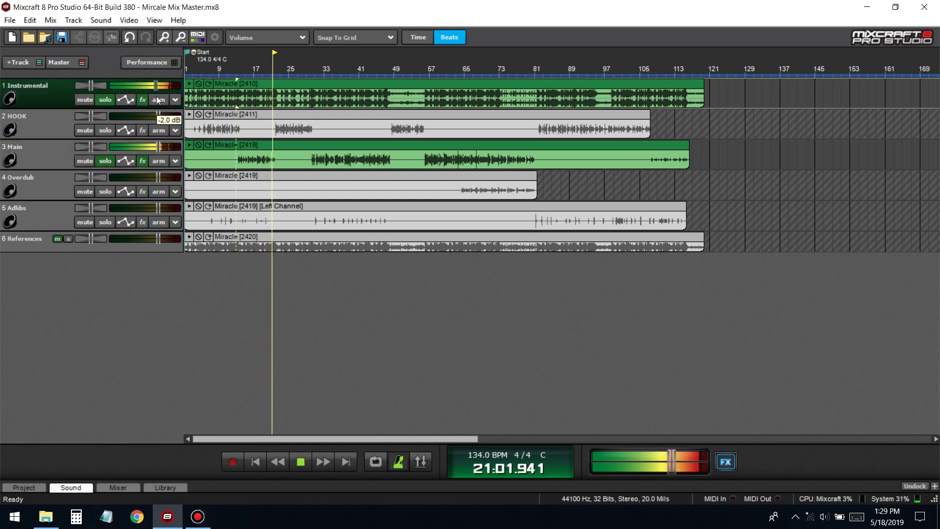
left_click(40, 154)
key("space")
- Add the LoudMax64 limiter to the end of the Main track's effect chain
left_click(142, 160)
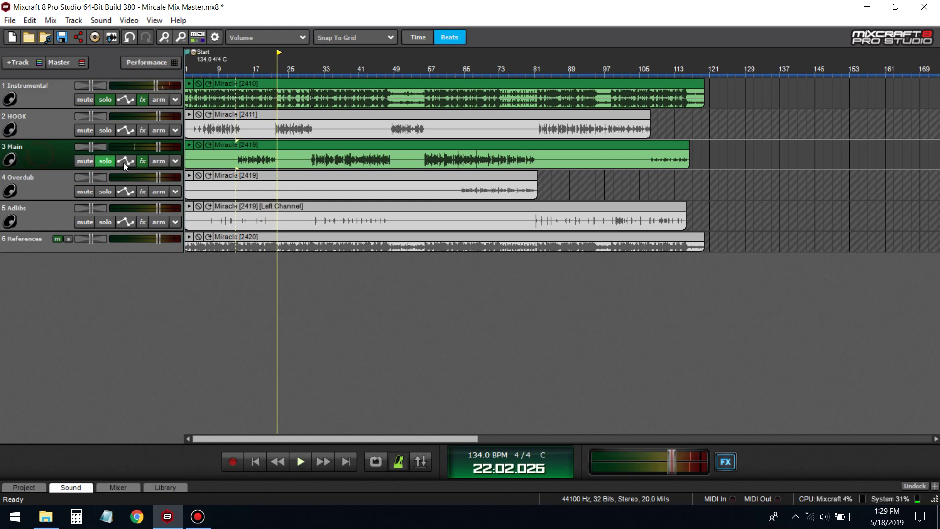
left_click(409, 344)
type("louid")
key("BackSpace")
key("BackSpace")
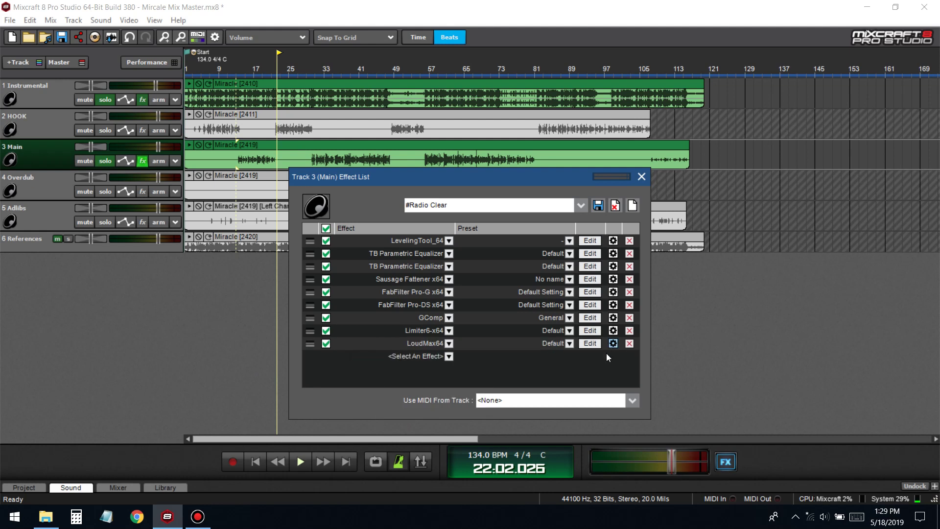
- Set LoudMax64's threshold to -2.5 dB on the Main track while playing the song from measure 13
left_click(591, 346)
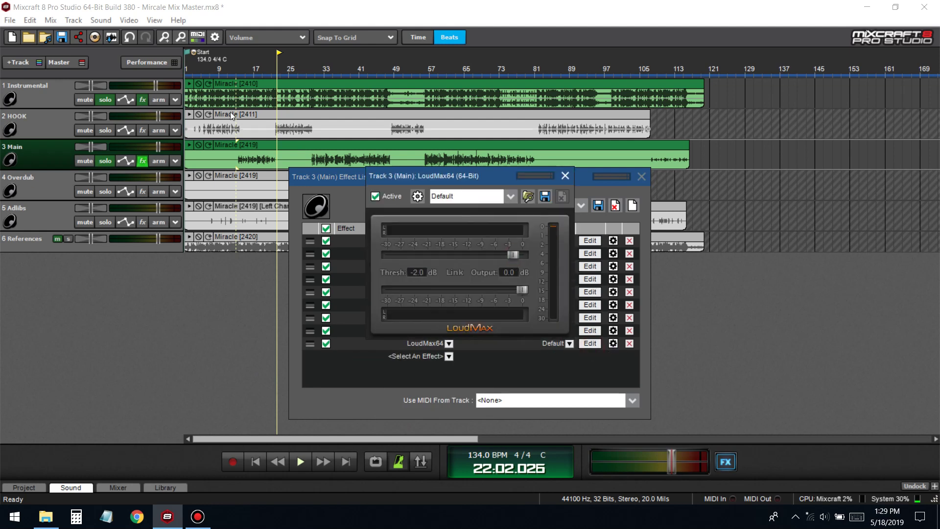
key("space")
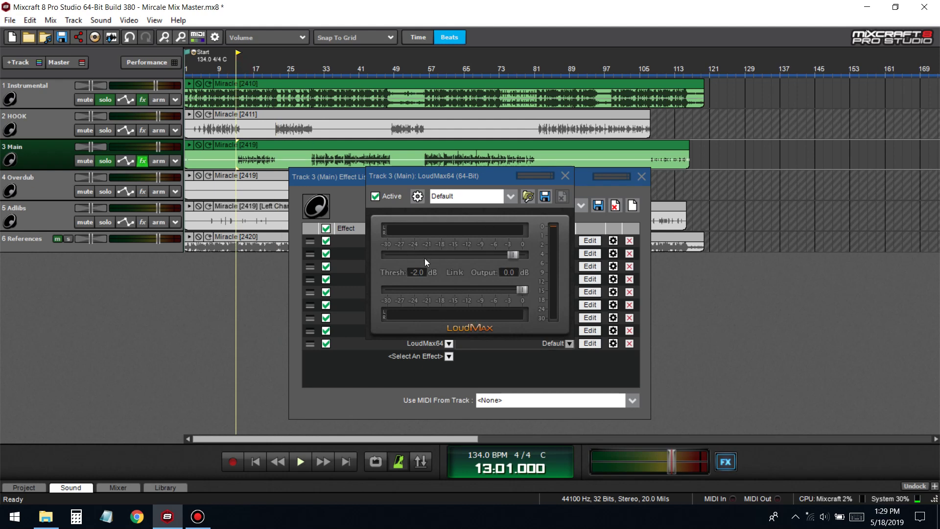
key("space")
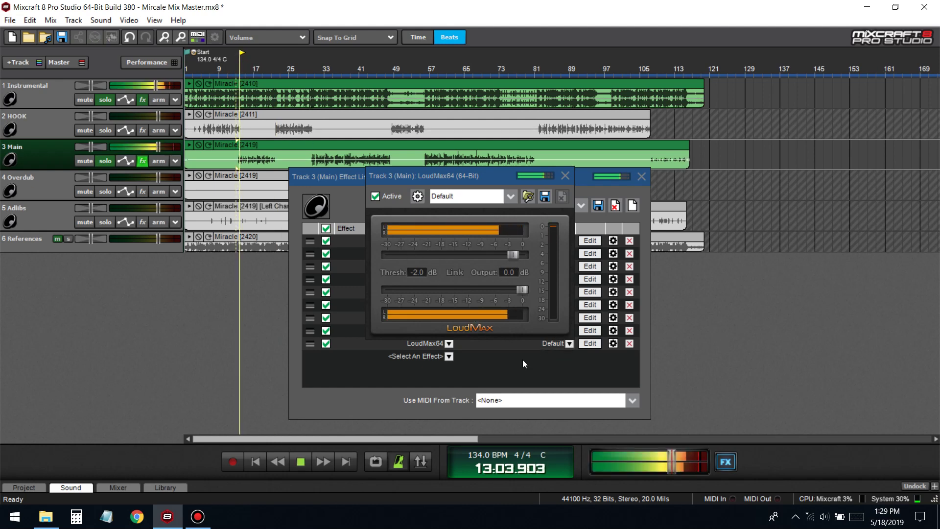
left_click_drag(512, 257, 509, 258)
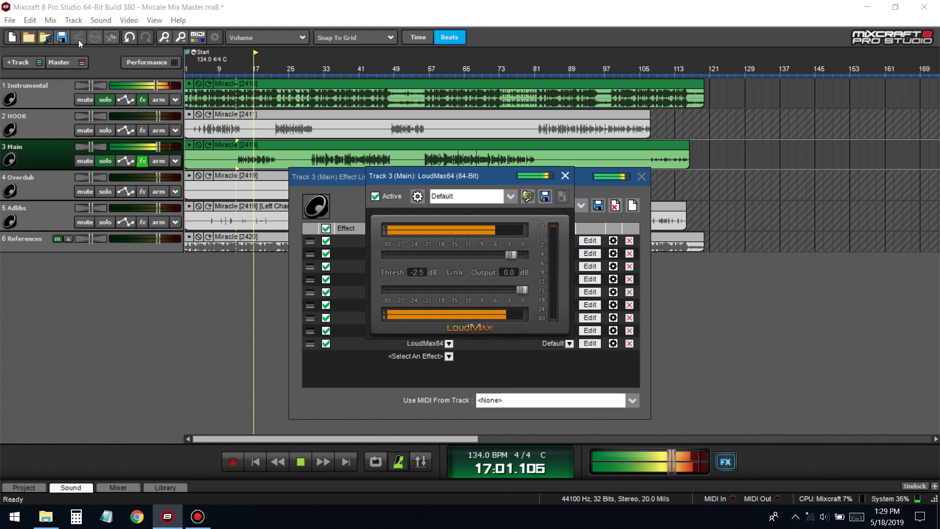
- Close LoudMax64 and the effect list, and lower the Main track's volume to -1.4 dB
left_click(565, 175)
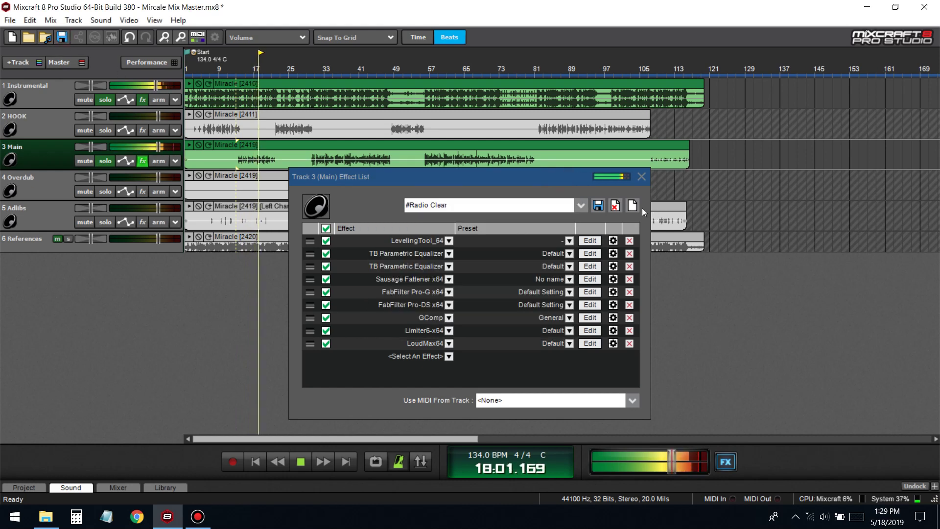
left_click(641, 176)
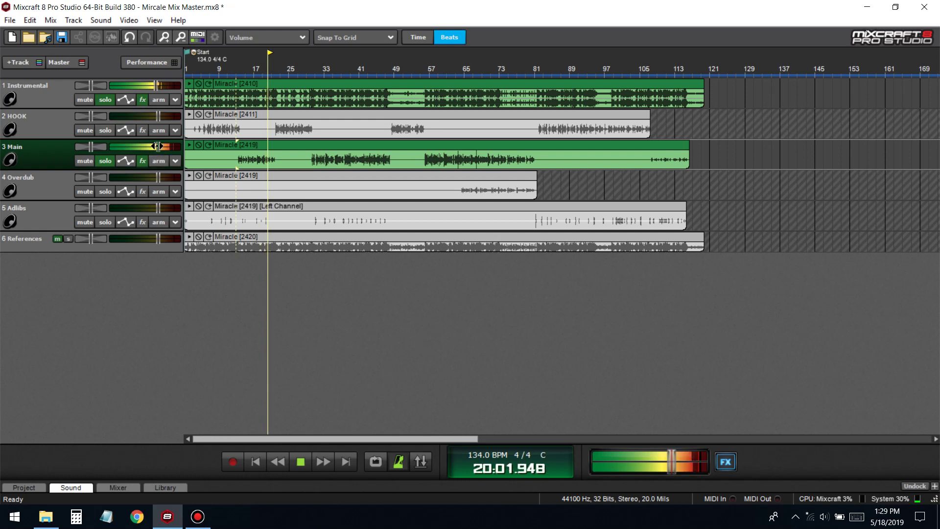
left_click_drag(157, 145, 156, 143)
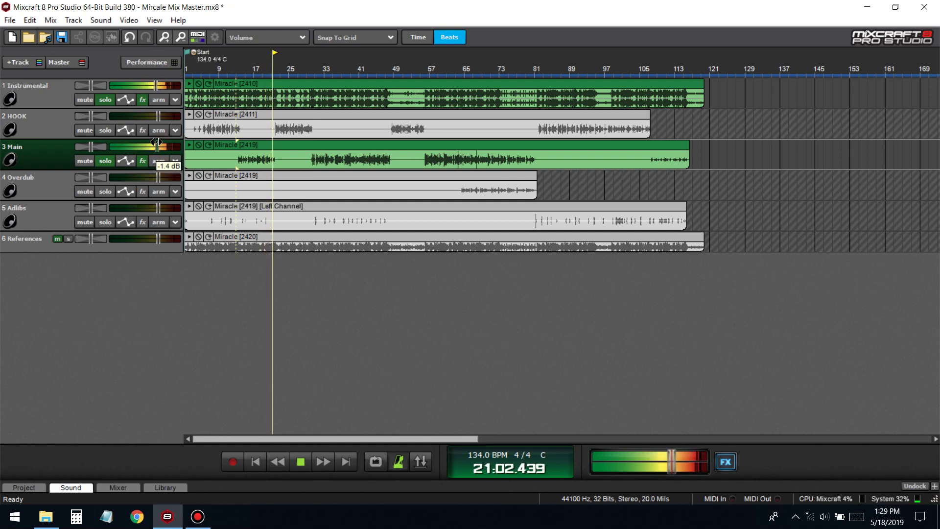
- Reopen the Main track's FabFilter Pro-G gate, lower its threshold slightly and play the song from about measure 13
left_click(142, 160)
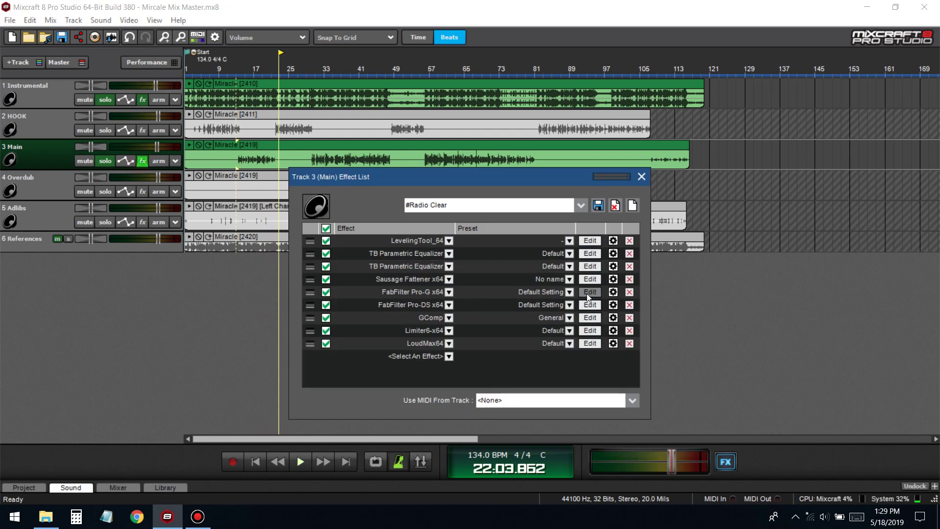
left_click(590, 292)
left_click_drag(200, 303, 201, 317)
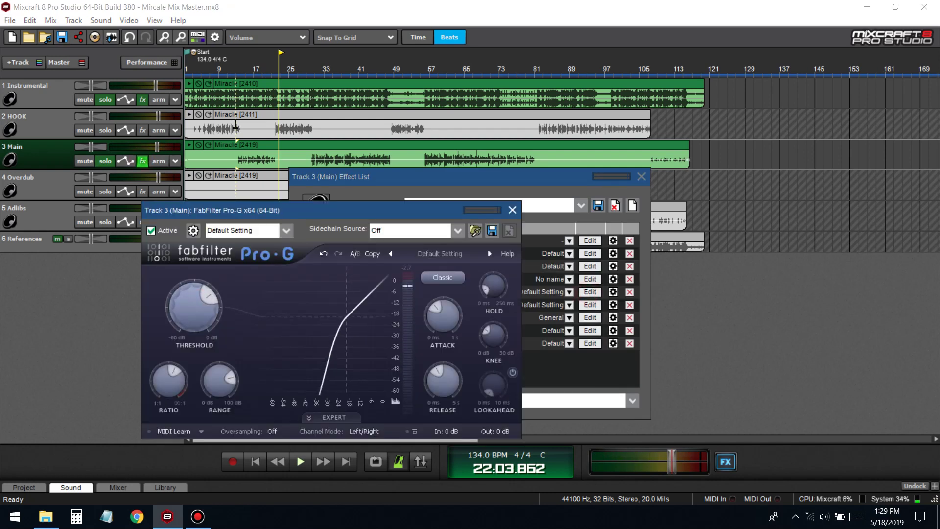
left_click(239, 68)
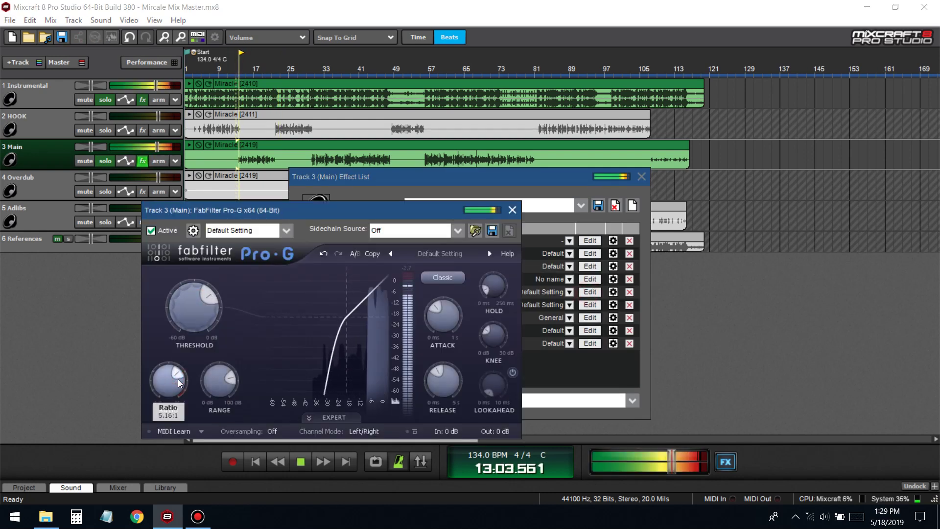
- Lower the Pro-G gate's ratio and set its knee to 11.93 dB, close the effect windows and stop playback
scroll(172, 372, "down", 3)
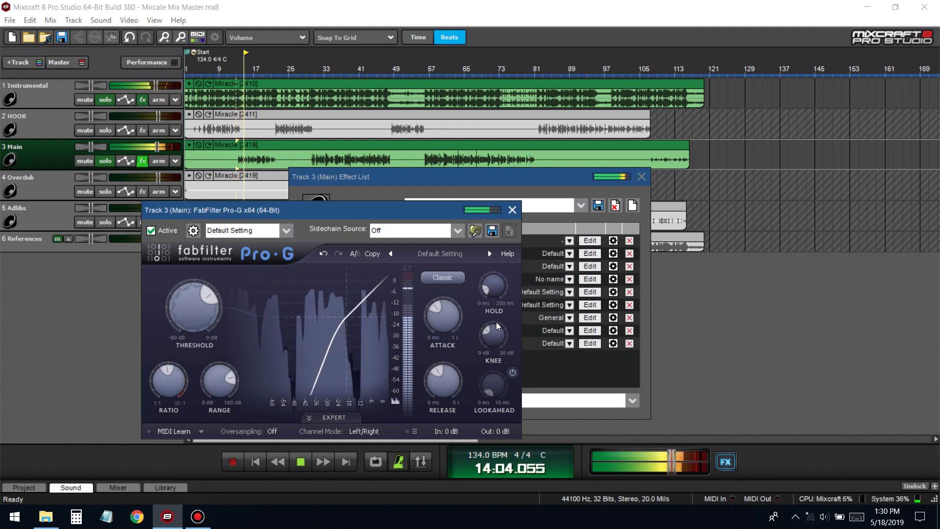
scroll(487, 332, "up", 5)
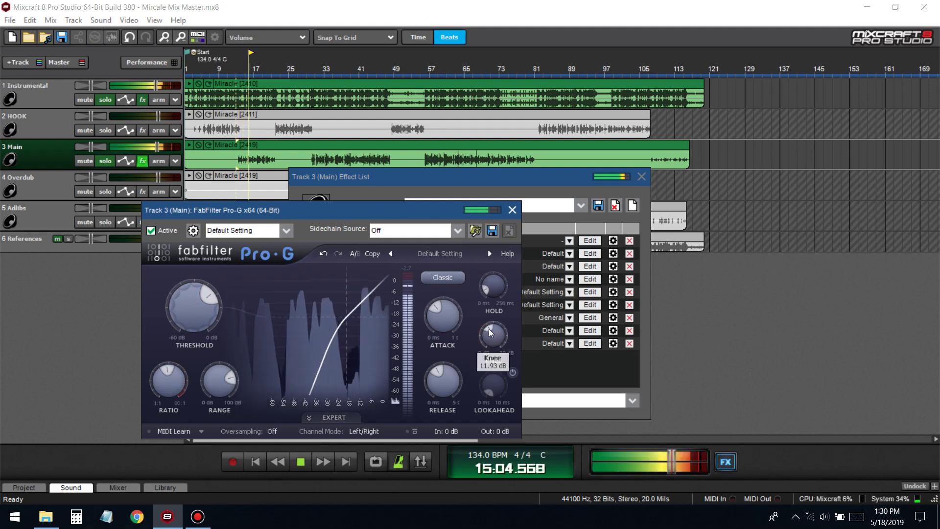
left_click(512, 210)
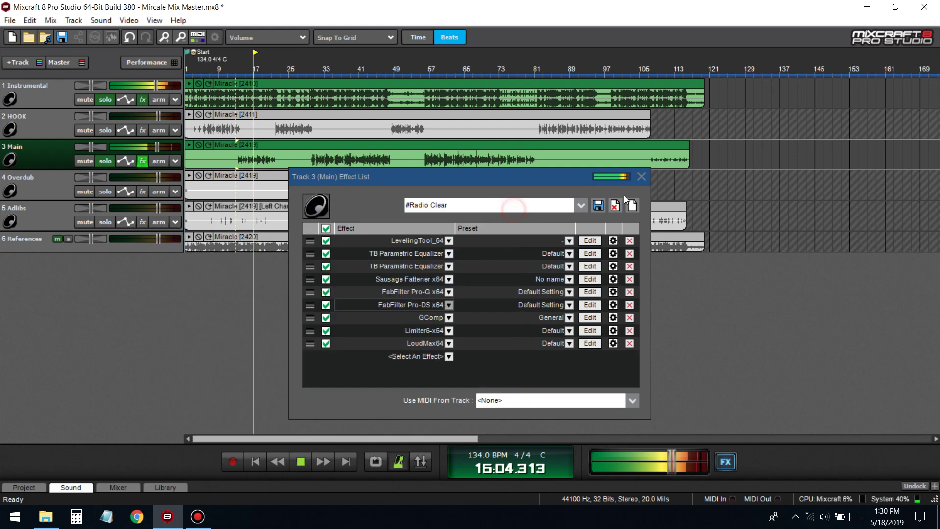
left_click(641, 176)
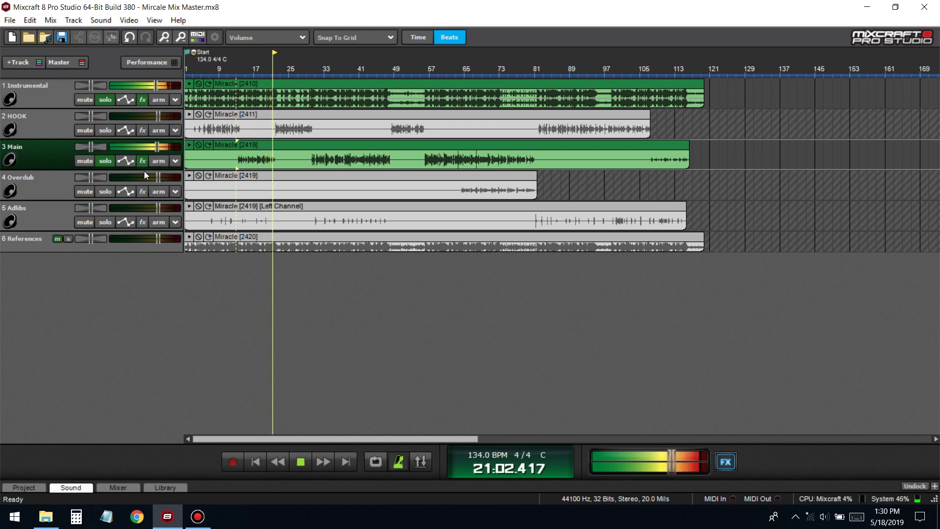
key("space")
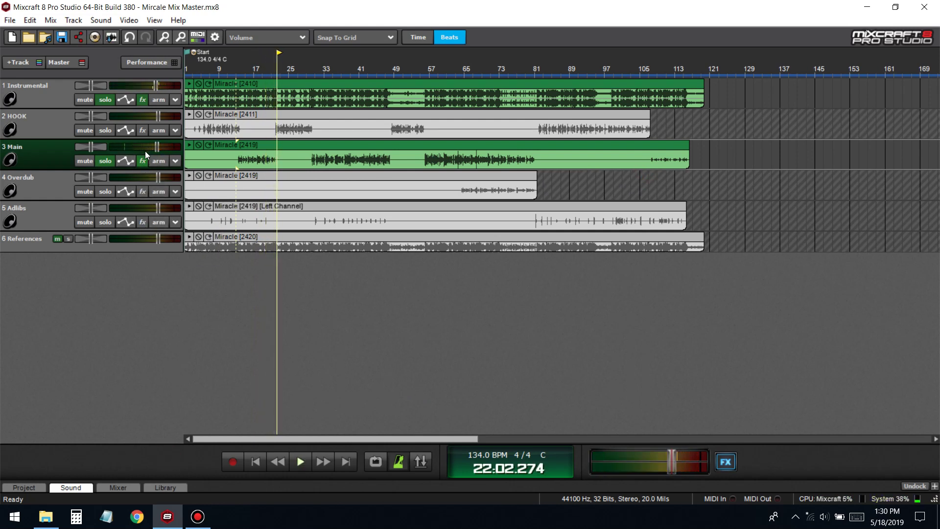
- Set the high cut in the Main track's second TB Parametric Equalizer to 21466 Hz with Q factor 0.56, and check it in playback
left_click(141, 162)
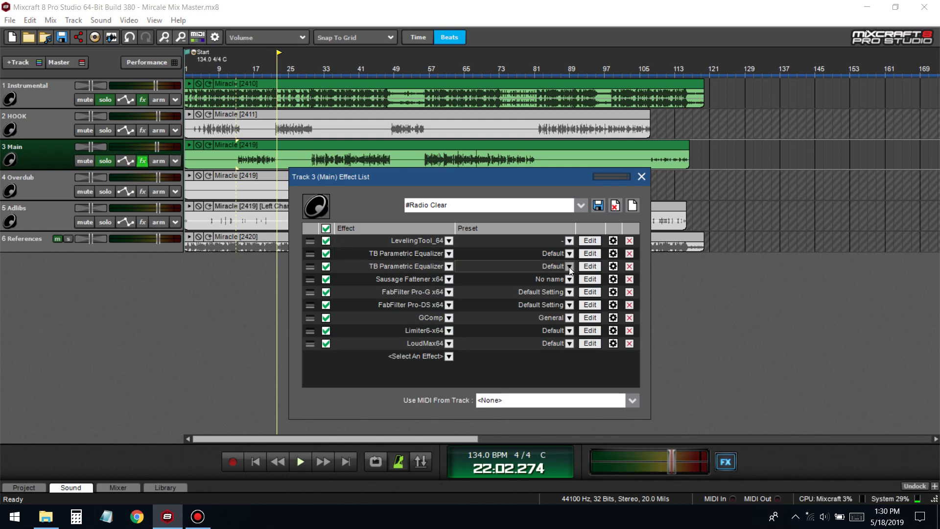
left_click(585, 267)
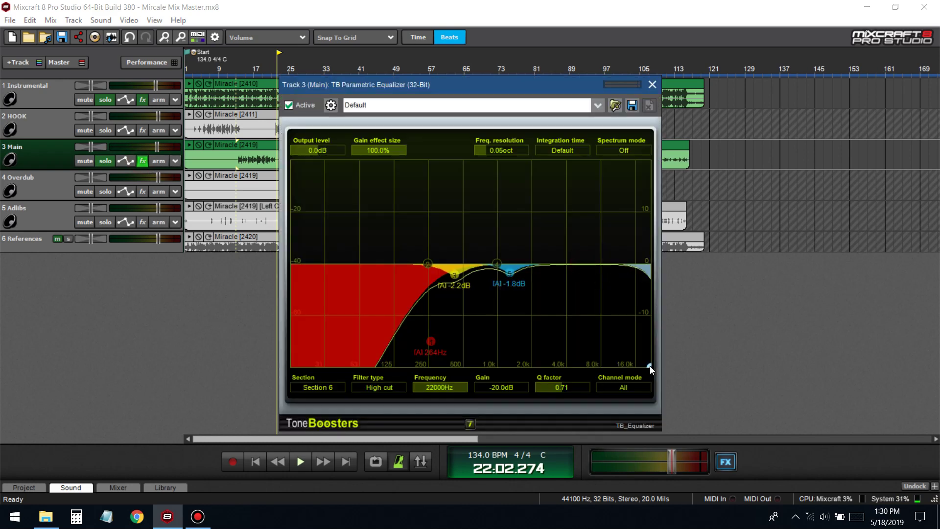
left_click_drag(555, 389, 551, 388)
left_click(239, 74)
key("space")
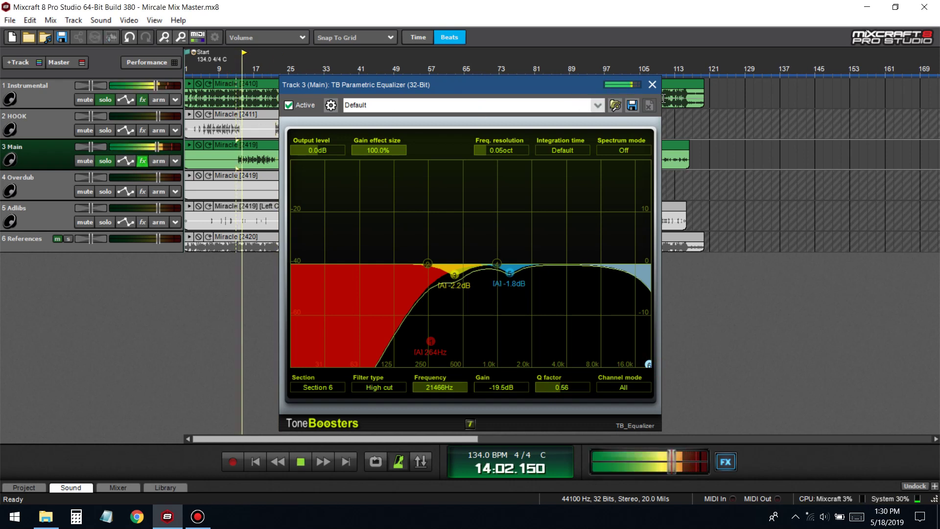
key("Escape")
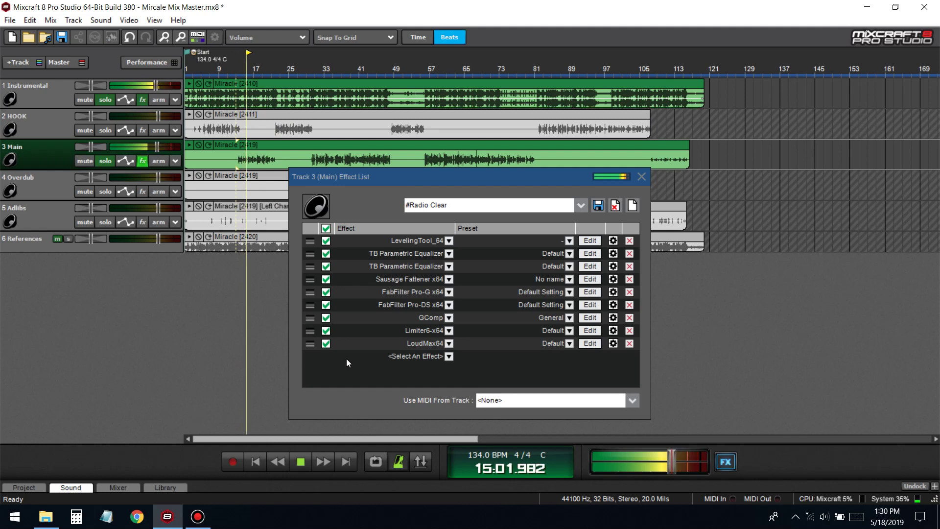
key("space")
- Save the Main track's effect chain as a new preset named Mircale, and close the effect list
left_click(598, 206)
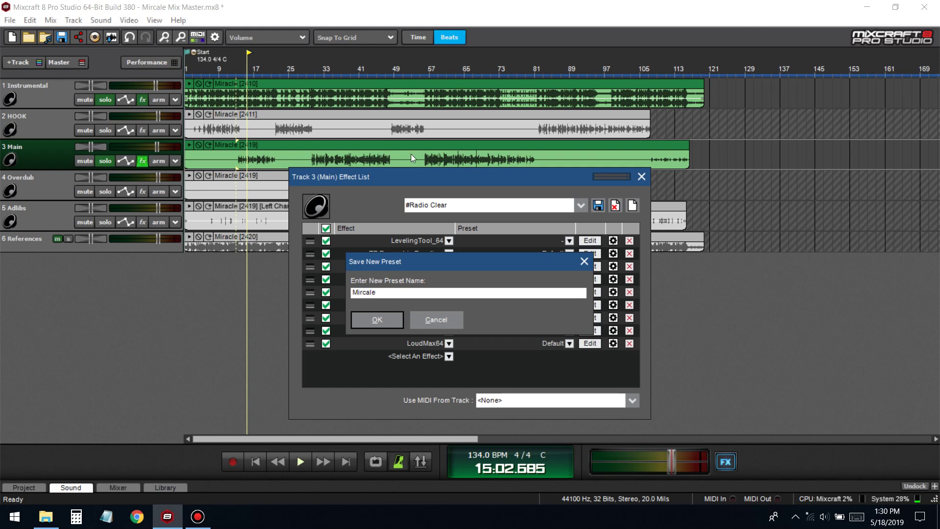
left_click(360, 320)
left_click(641, 178)
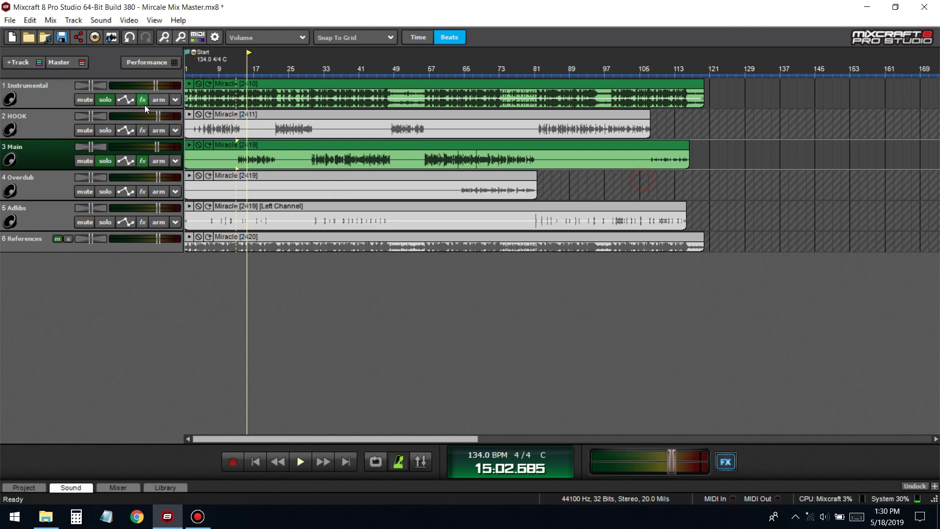
- Load the Mircale effect chain on the HOOK track and close its effect list
left_click(143, 130)
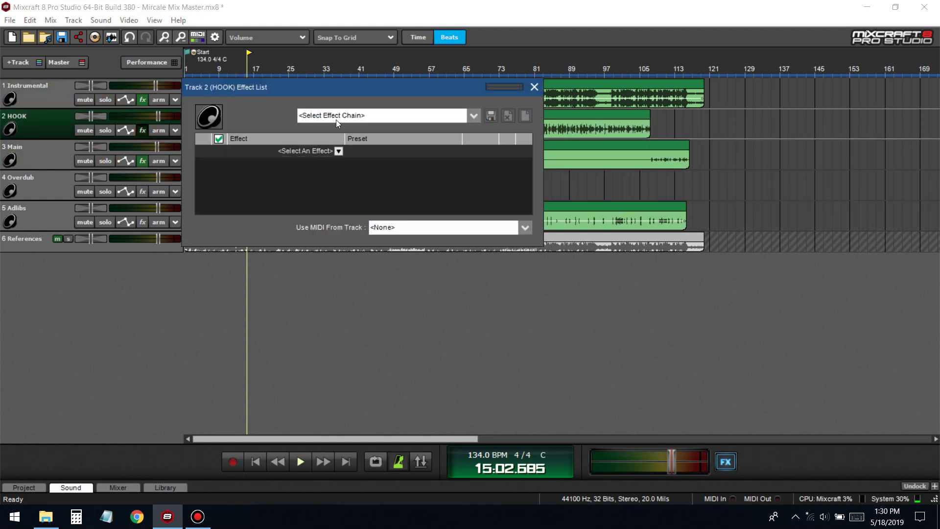
left_click(336, 116)
type("mi")
left_click(309, 149)
left_click(533, 87)
- Load the Mircale effect chain on the Overdub track and close its effect list
left_click(142, 191)
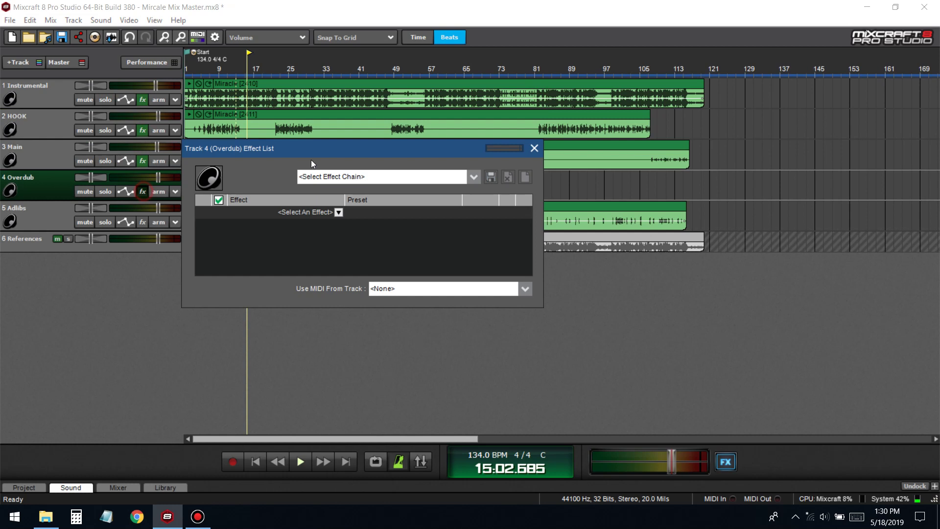
left_click(322, 177)
type("mi")
left_click(321, 210)
left_click(533, 148)
- Load the Mircale effect chain on the Adlibs track and close its effect list
left_click(143, 221)
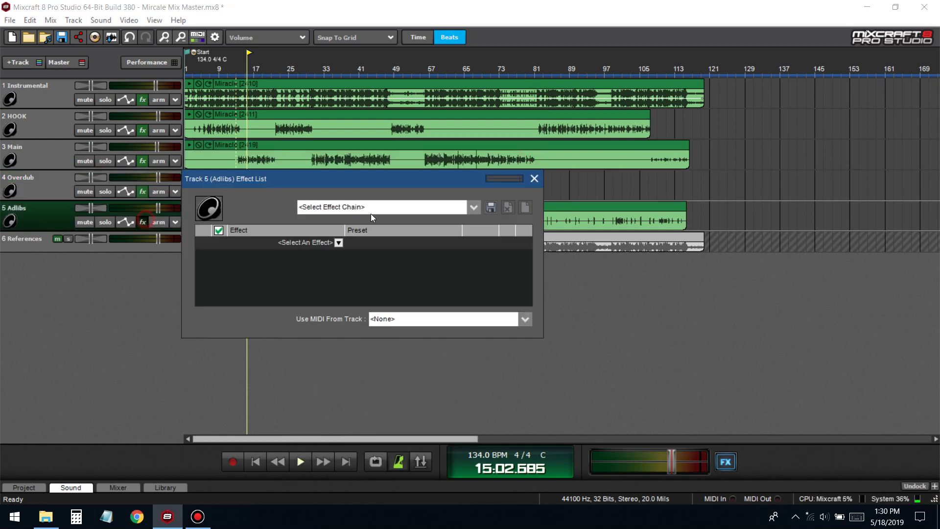
left_click(365, 211)
type("mi")
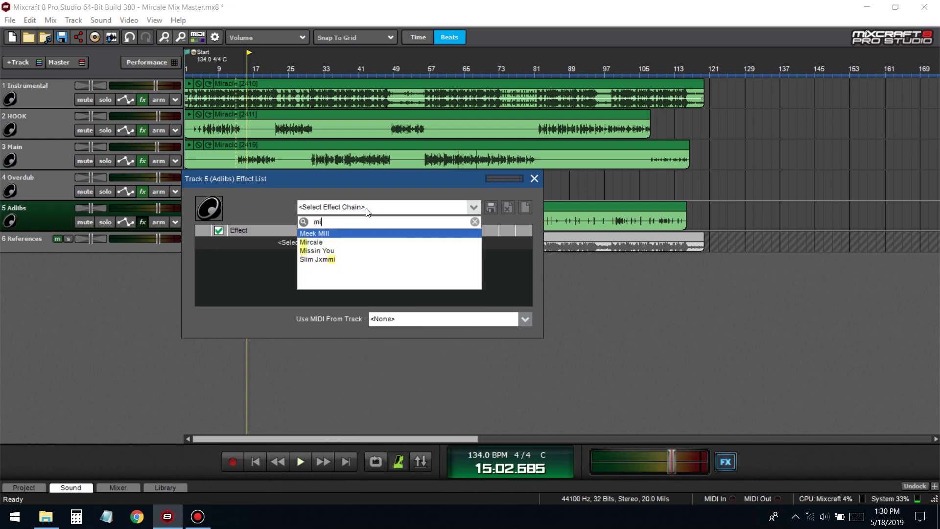
left_click(329, 243)
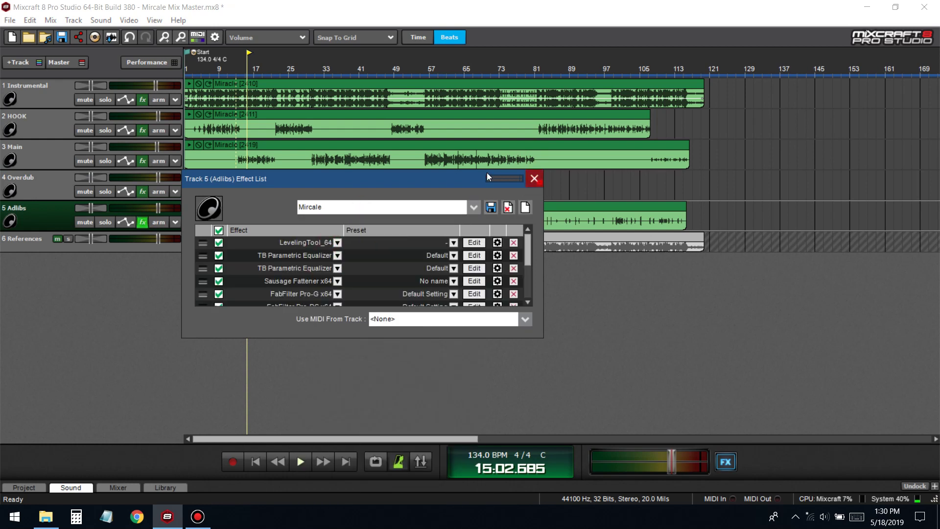
left_click(534, 178)
- Play a short stretch of the mix from near its beginning and save the project
left_click(195, 74)
key("space")
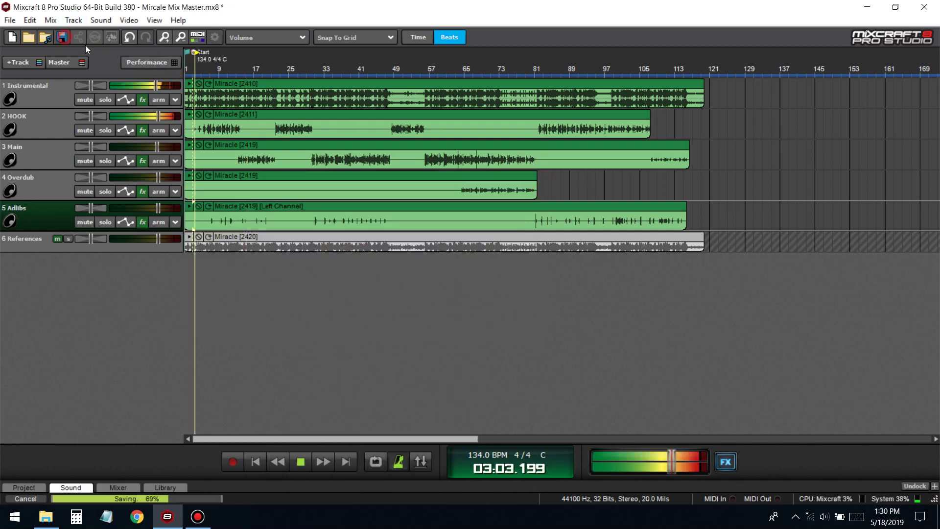
key("space")
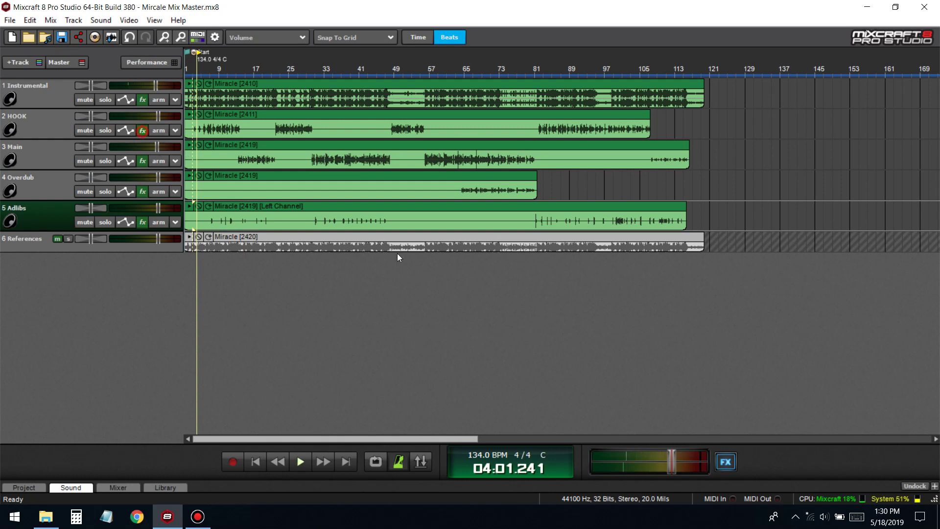
- Add Auto-Tune_Evo_VST to the HOOK track's effect chain and place it directly above GComp
left_click(142, 130)
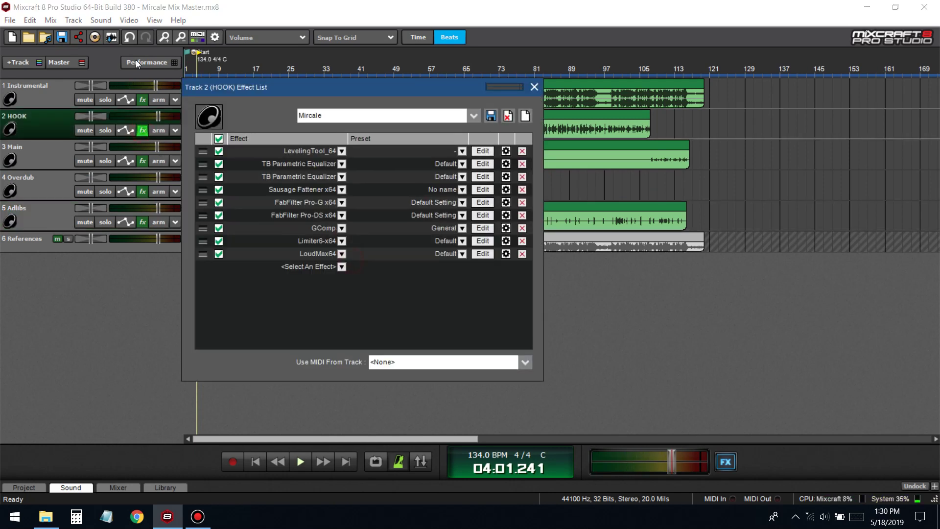
left_click(308, 266)
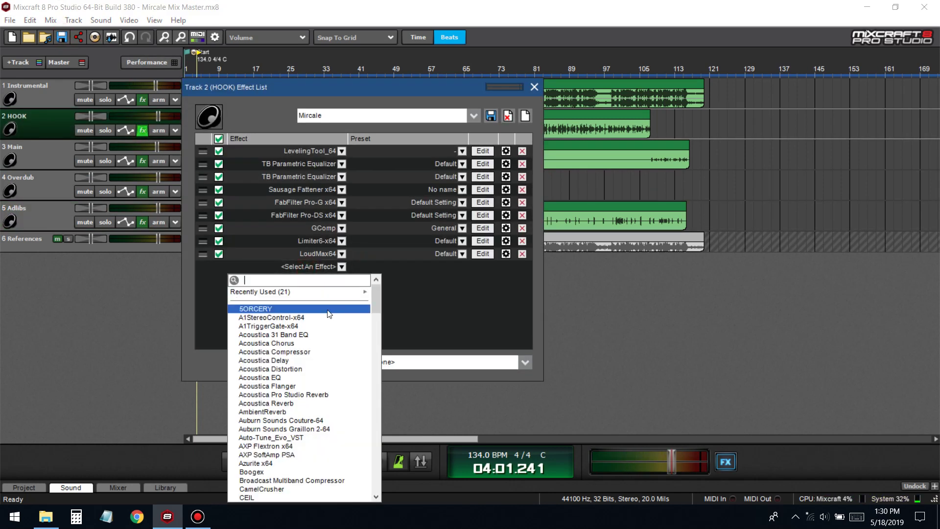
type("a")
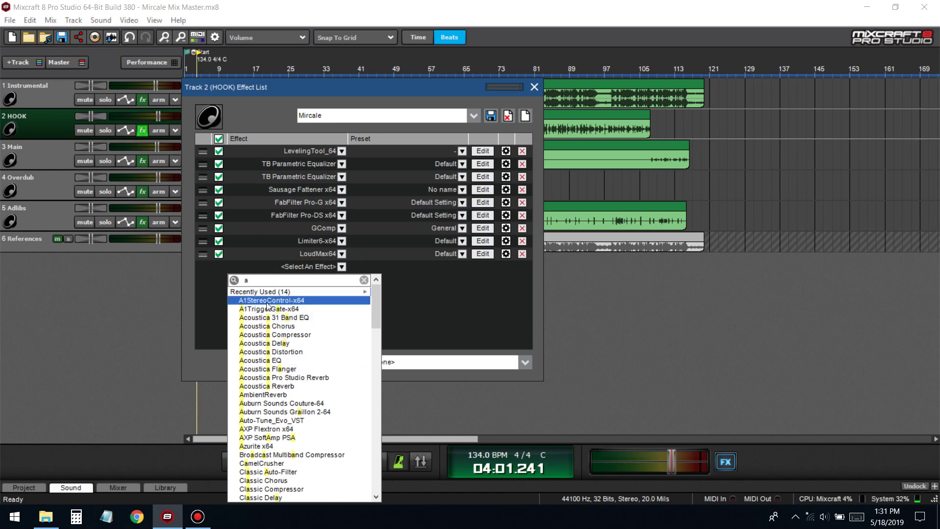
left_click(274, 420)
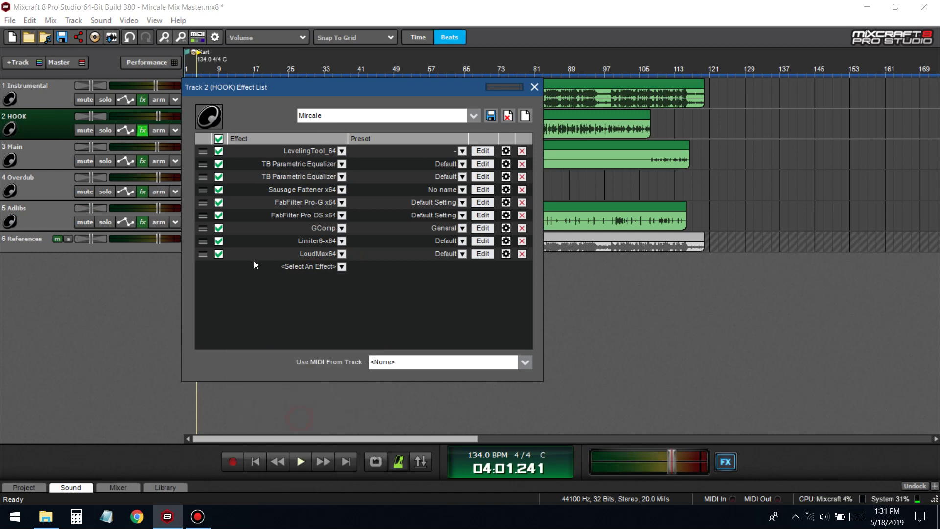
left_click_drag(198, 273, 201, 228)
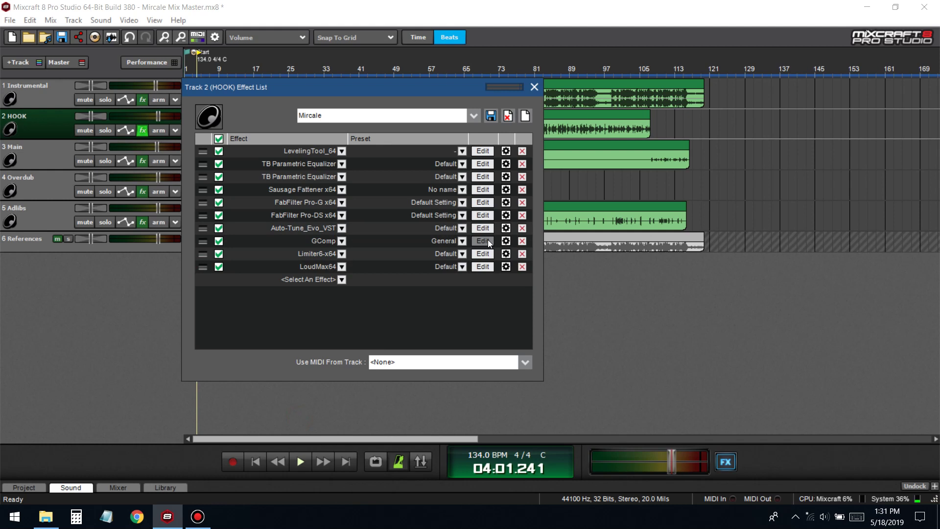
- Set the HOOK track's Auto-Tune input type to Alto/Tenor and its scale to Minor
left_click(483, 228)
left_click(249, 111)
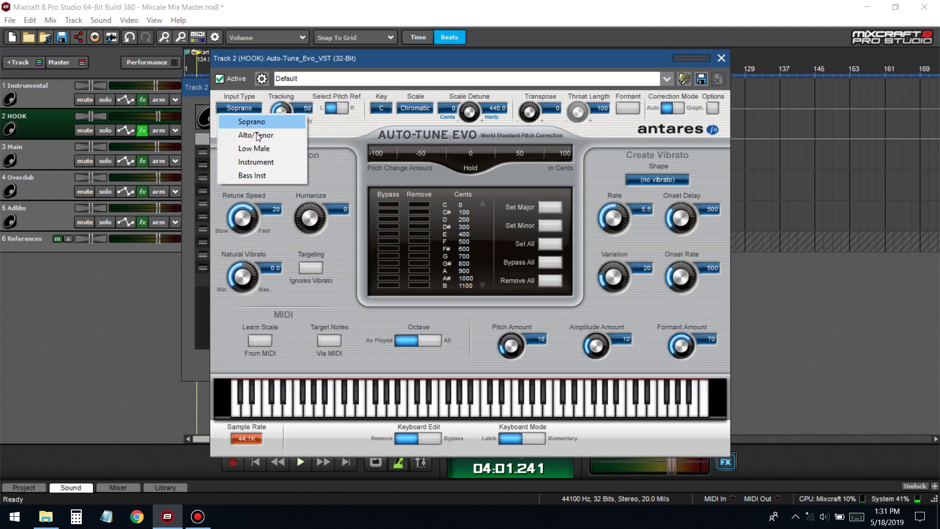
left_click(258, 138)
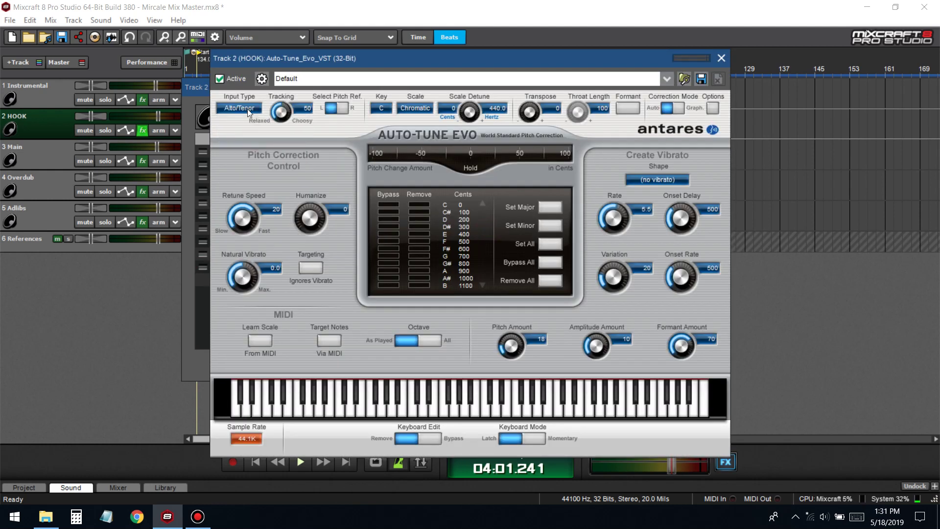
left_click(419, 110)
left_click(449, 134)
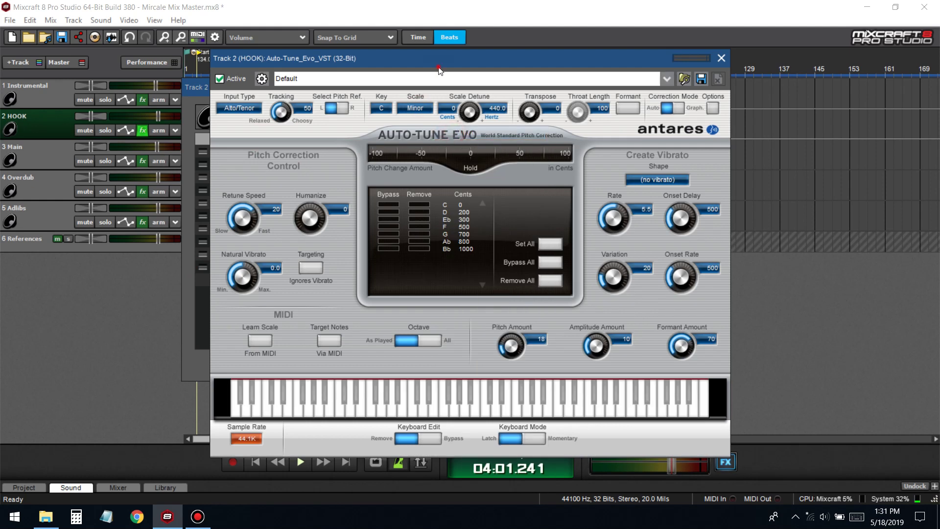
- Play from about bar 21 with the HOOK and Instrumental tracks soloed, and set Auto-Tune's Retune Speed to 0
left_click_drag(454, 57, 499, 216)
left_click(330, 69)
left_click(272, 71)
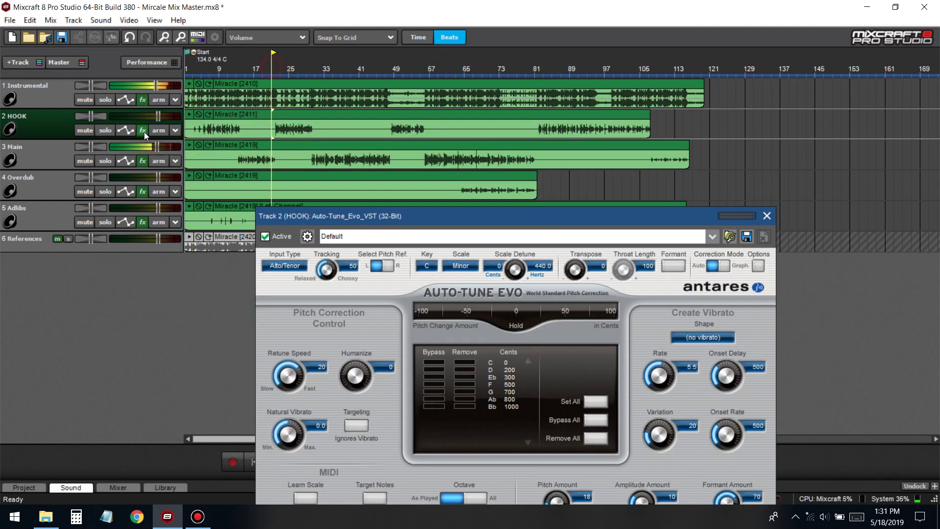
left_click(109, 130)
left_click_drag(298, 347, 296, 367)
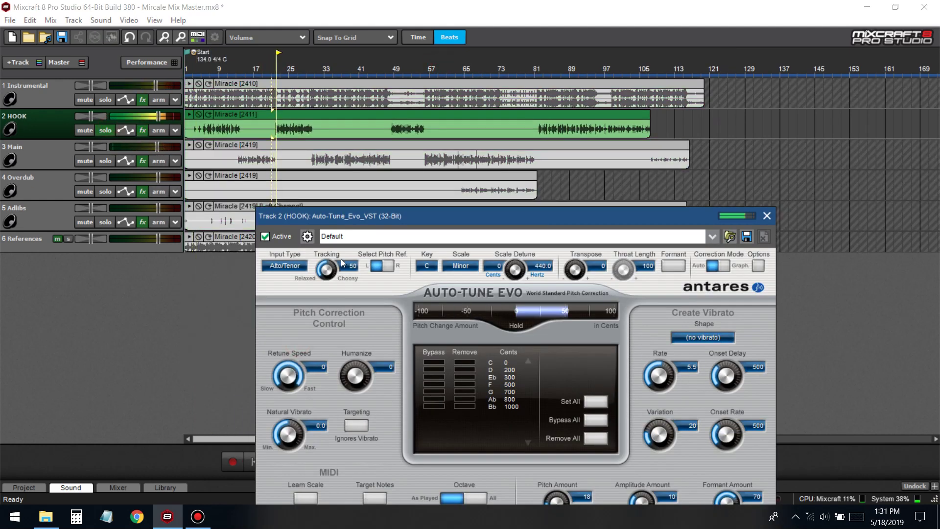
left_click(106, 100)
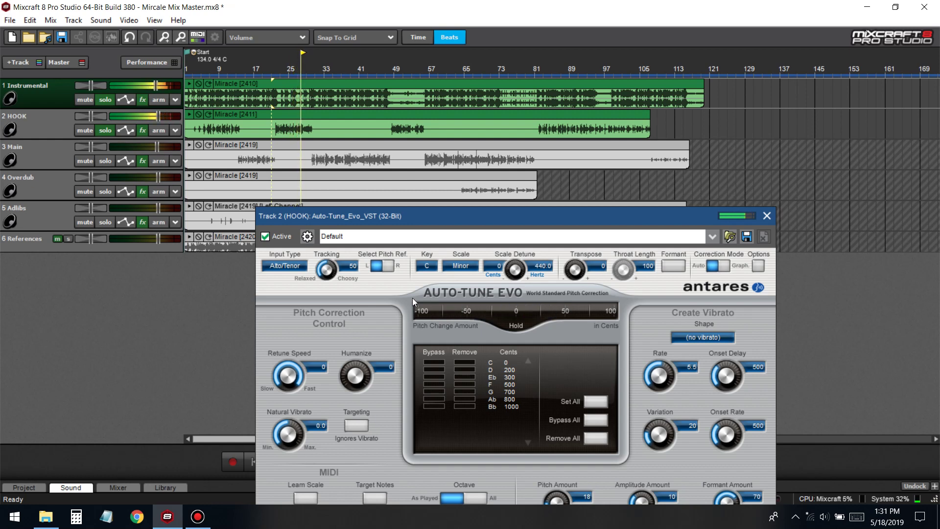
- Set the Auto-Tune key to D and replay the hook from about bar 21
left_click(427, 266)
left_click(444, 303)
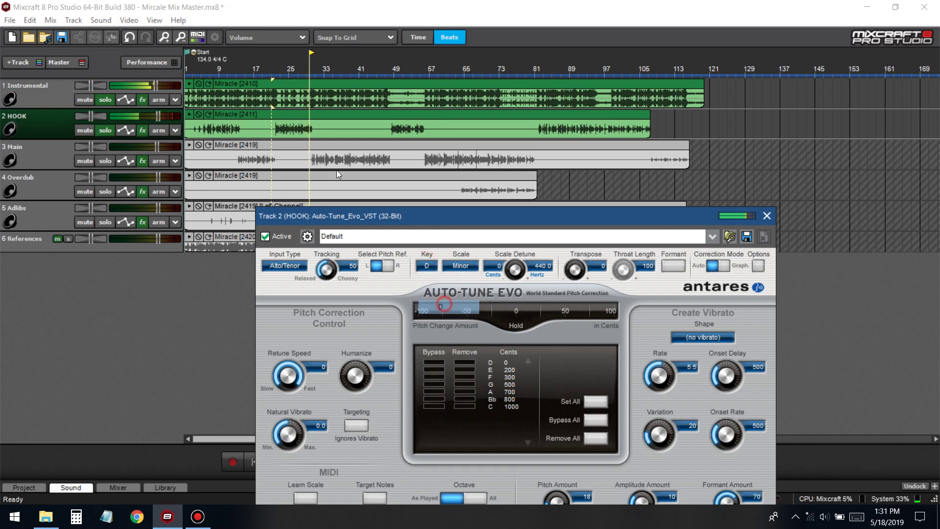
left_click(274, 70)
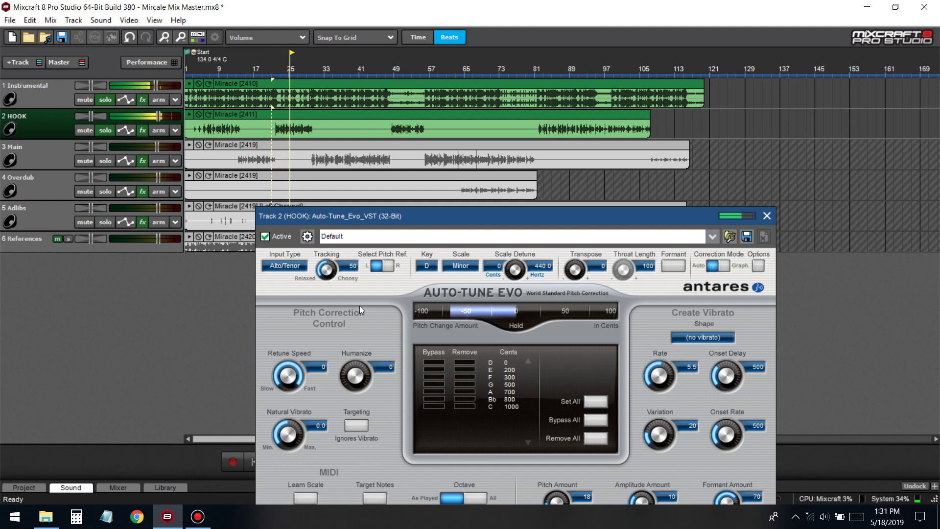
- Set the HOOK track's Auto-Tune Retune Speed to 24 and Humanize to 84 during playback
left_click_drag(295, 375, 295, 413)
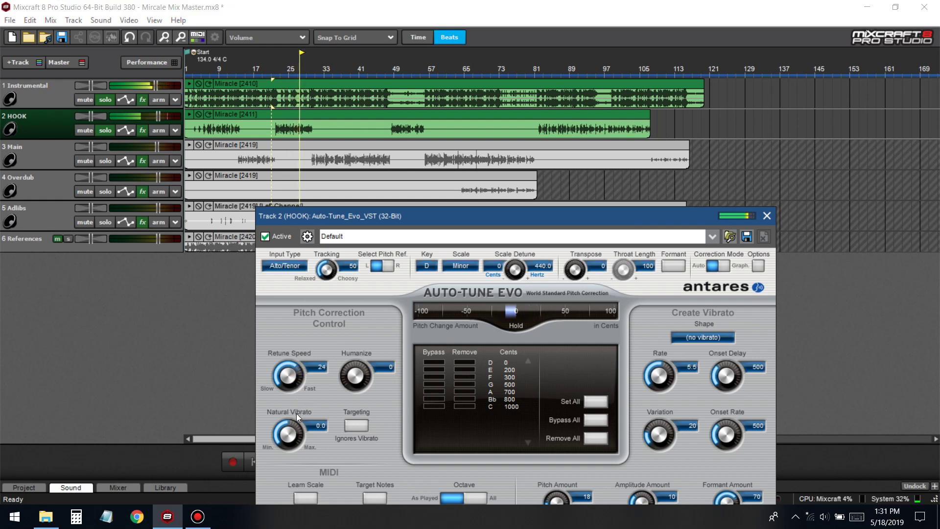
left_click_drag(355, 376, 356, 332)
left_click_drag(296, 379, 294, 373)
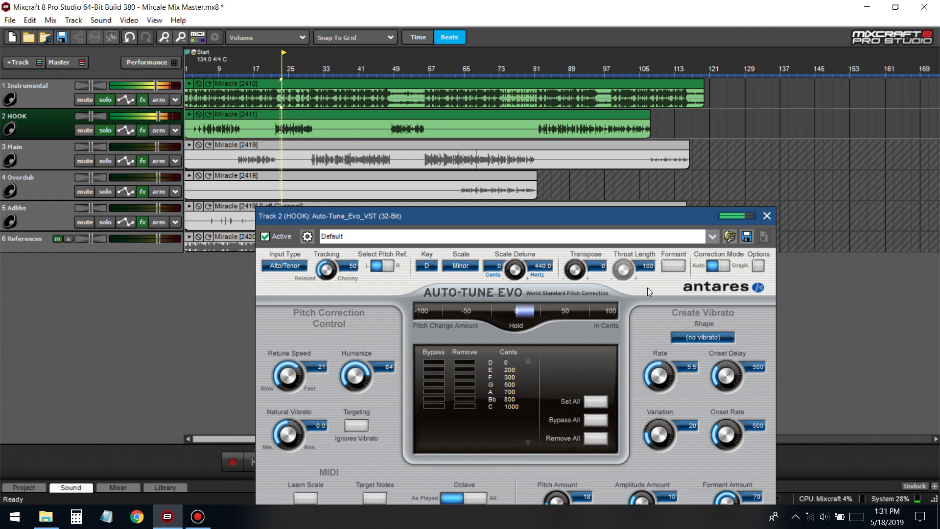
left_click_drag(327, 375, 295, 377)
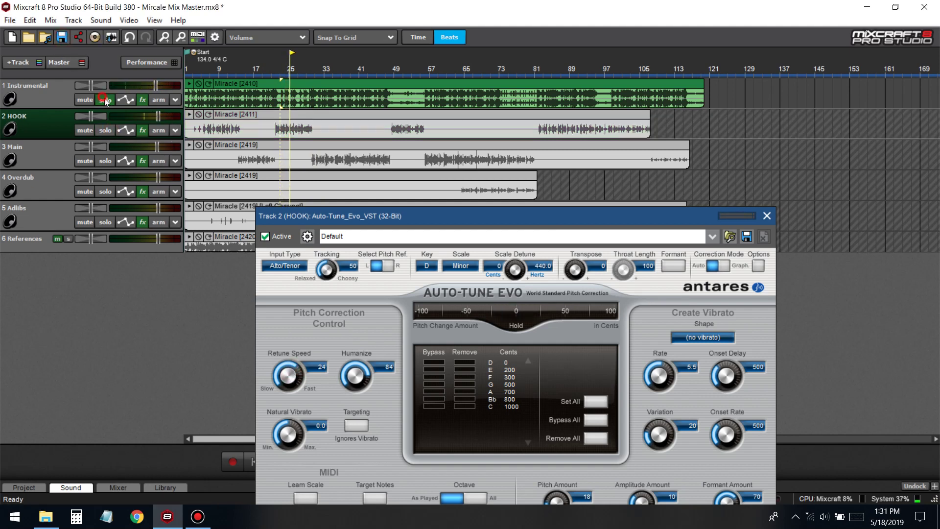
- Stop playback, unsolo the HOOK and Instrumental tracks, and close the HOOK track's Auto-Tune and effect list windows
key("space")
left_click(767, 218)
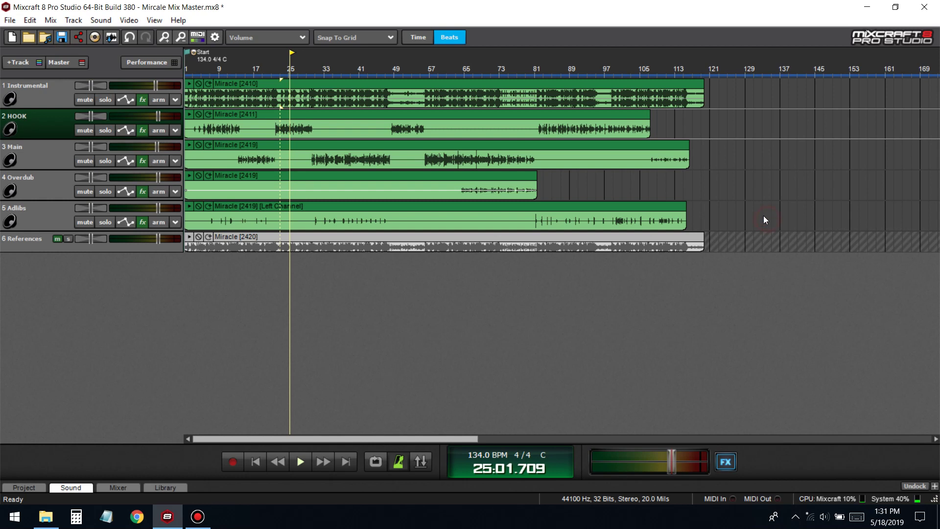
left_click(142, 130)
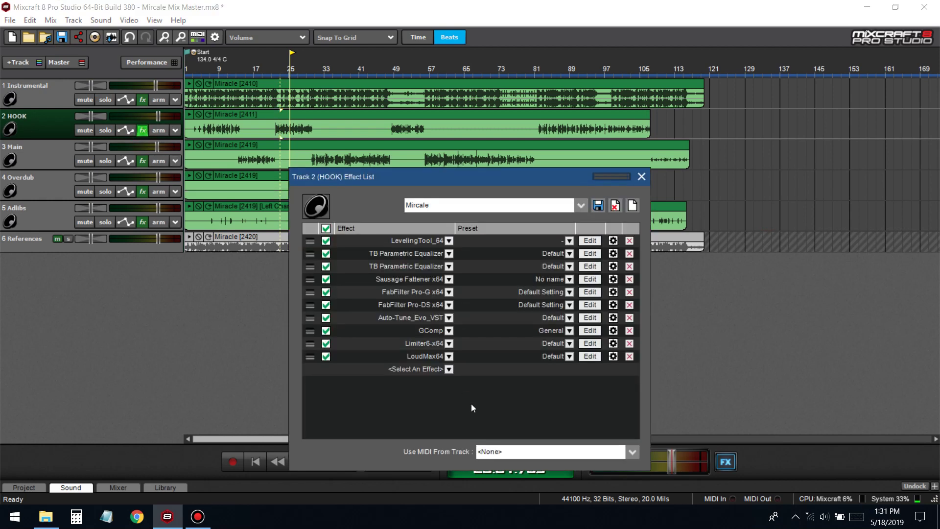
left_click(640, 177)
- Add Auburn Sounds Graillon 2-64 to the Main track's effect chain with the Correct D minor preset
left_click(240, 69)
left_click(142, 161)
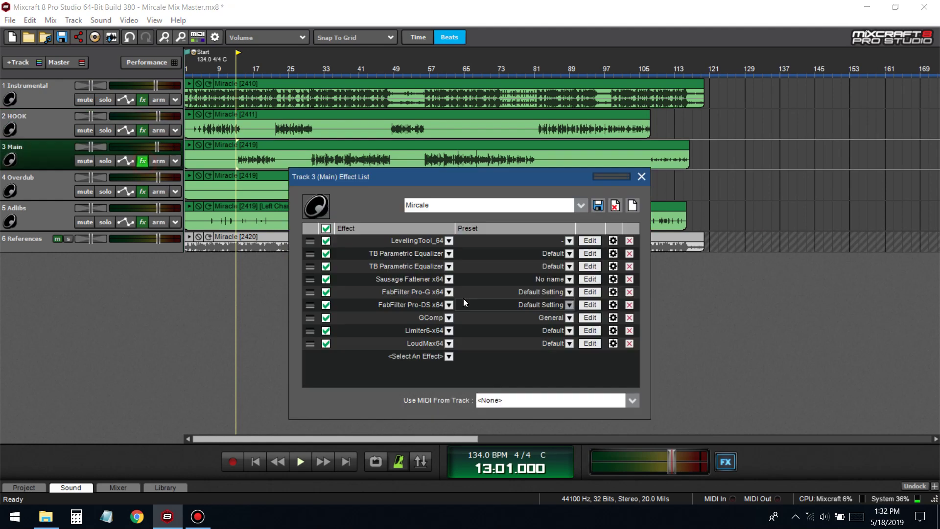
left_click(427, 362)
scroll(419, 450, "down", 2)
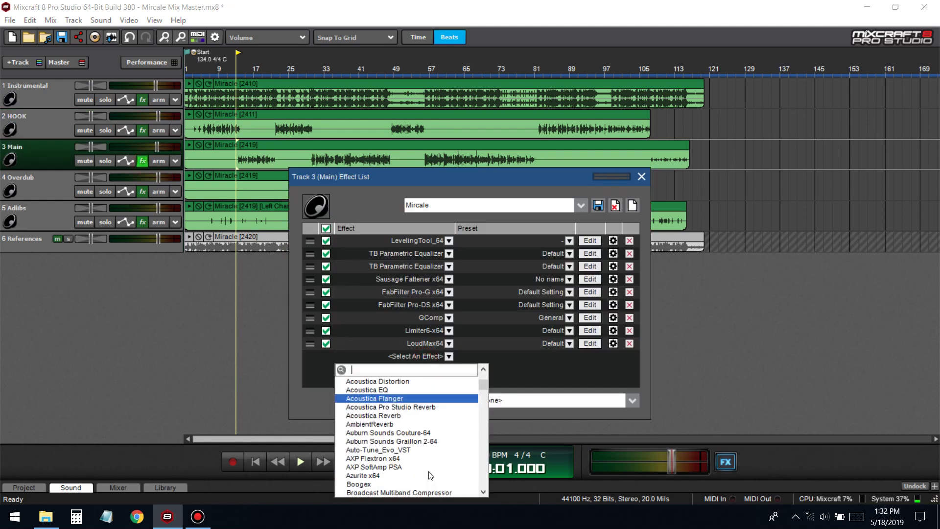
left_click(413, 442)
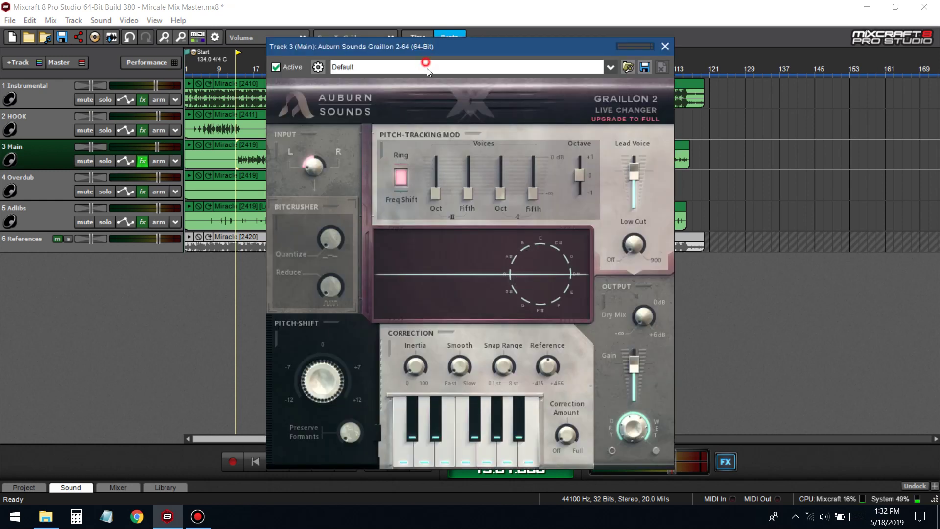
left_click(426, 67)
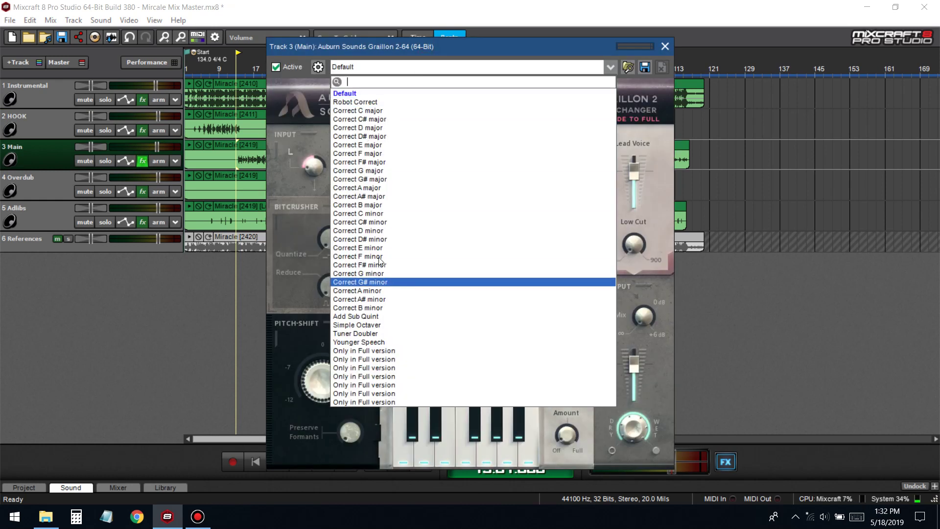
left_click(375, 230)
- Check the key and scale in the HOOK track's Auto-Tune settings and close the plugin window
left_click(143, 130)
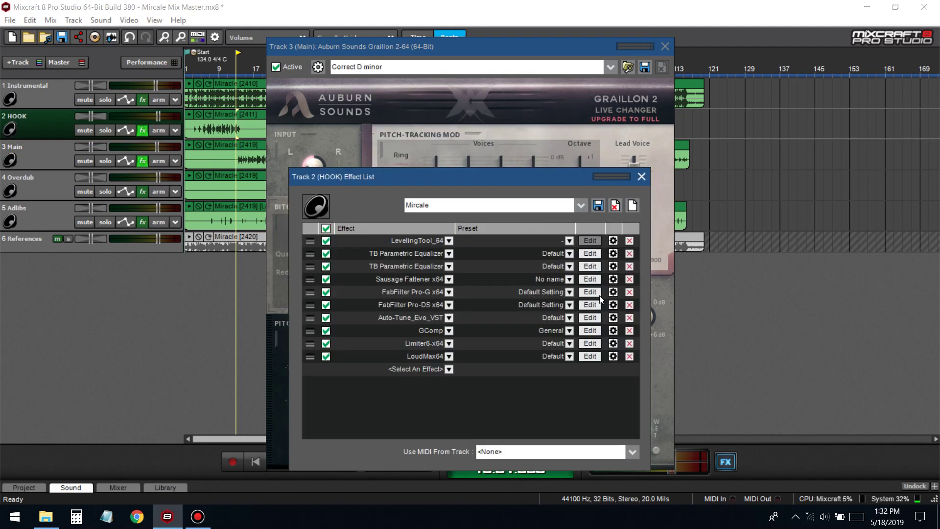
left_click(590, 317)
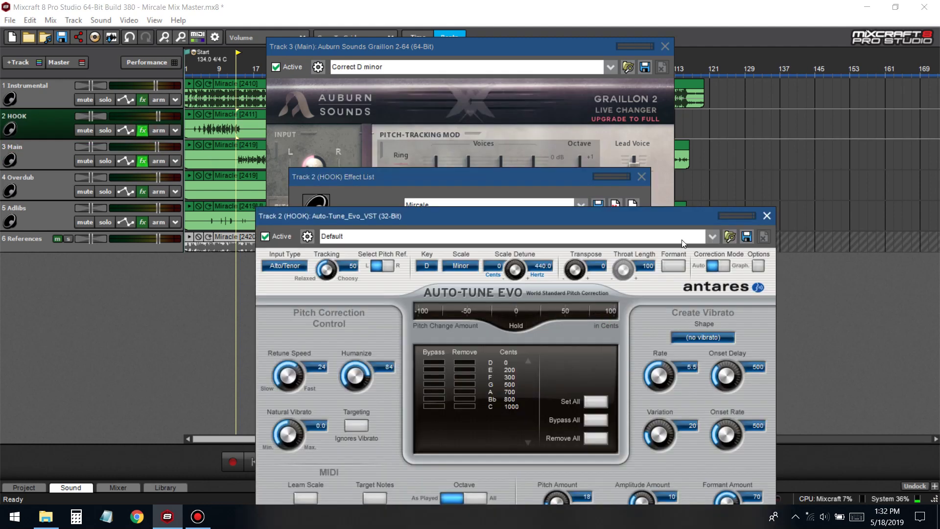
left_click(766, 215)
- Close the Graillon window, remove Graillon from the Main track's effect chain, and close the effect list
left_click(494, 47)
left_click_drag(494, 47, 647, 90)
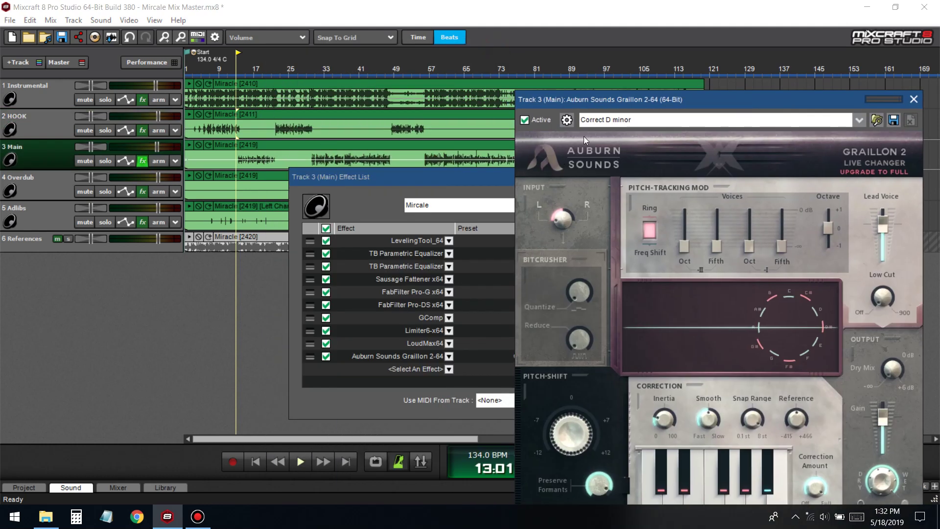
left_click(447, 186)
left_click(639, 180)
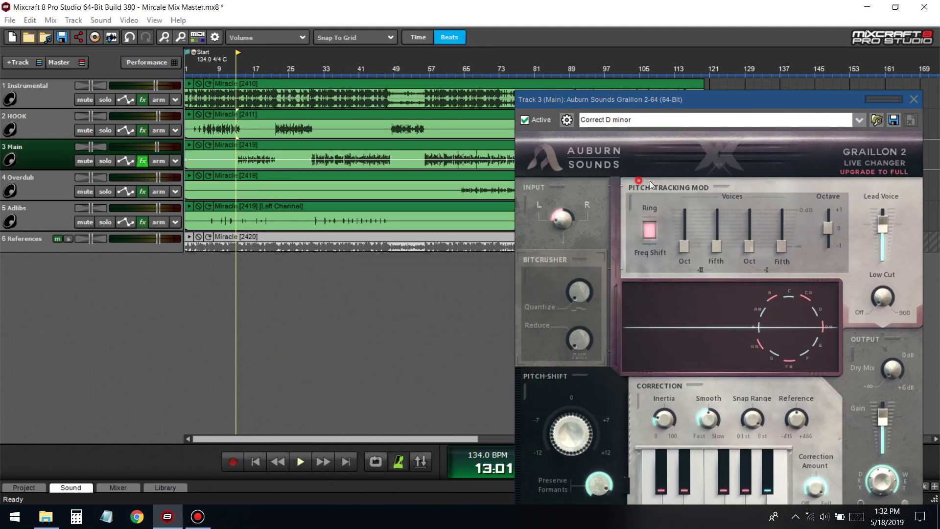
left_click(913, 100)
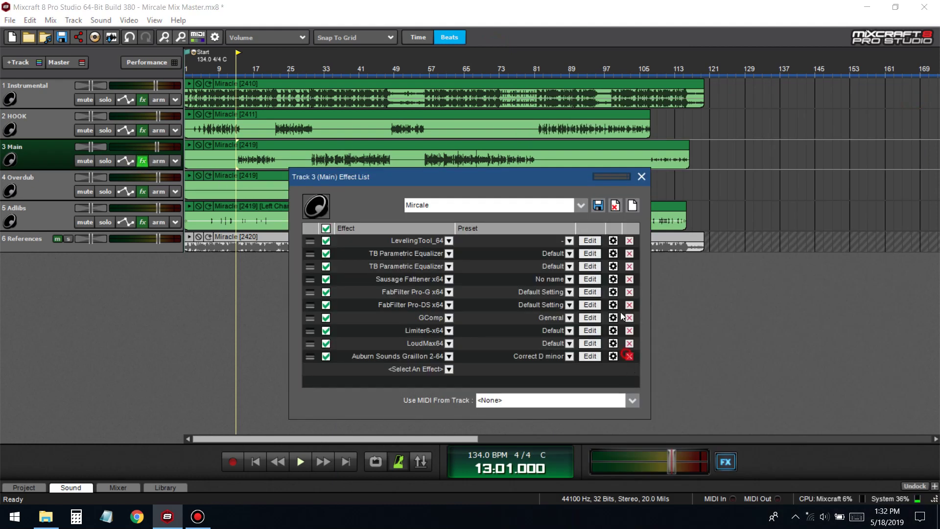
left_click(640, 177)
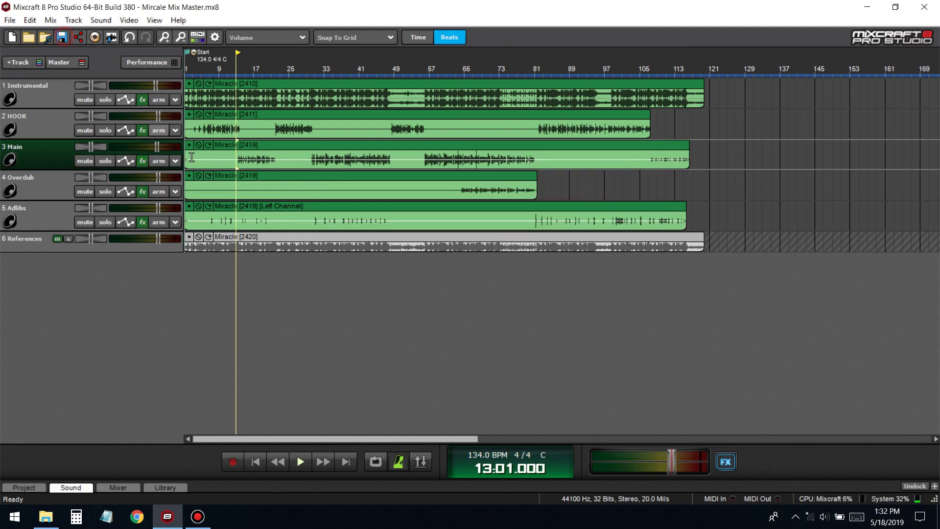
- Add Auburn Sounds Graillon 2-64 with the Correct D minor preset to the HOOK chain, directly below Auto-Tune_Evo_VST, and disable Auto-Tune
left_click(432, 368)
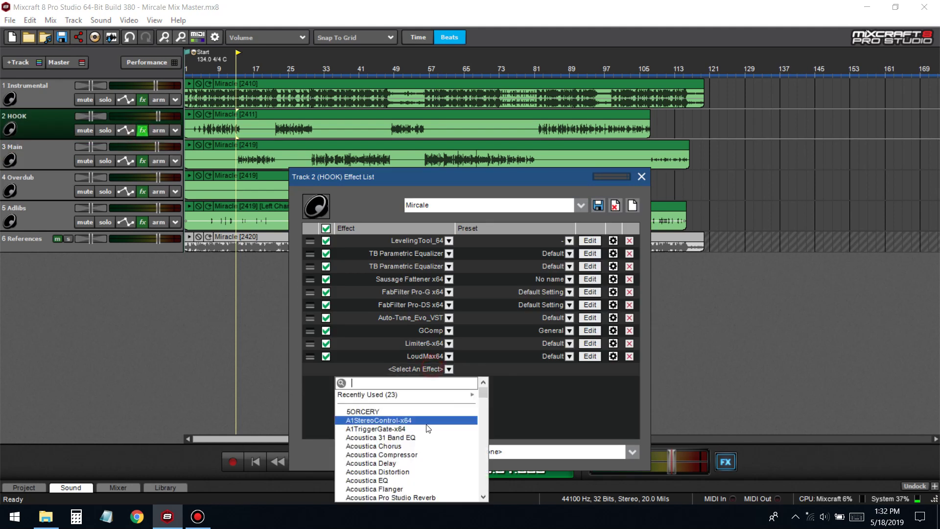
left_click(414, 480)
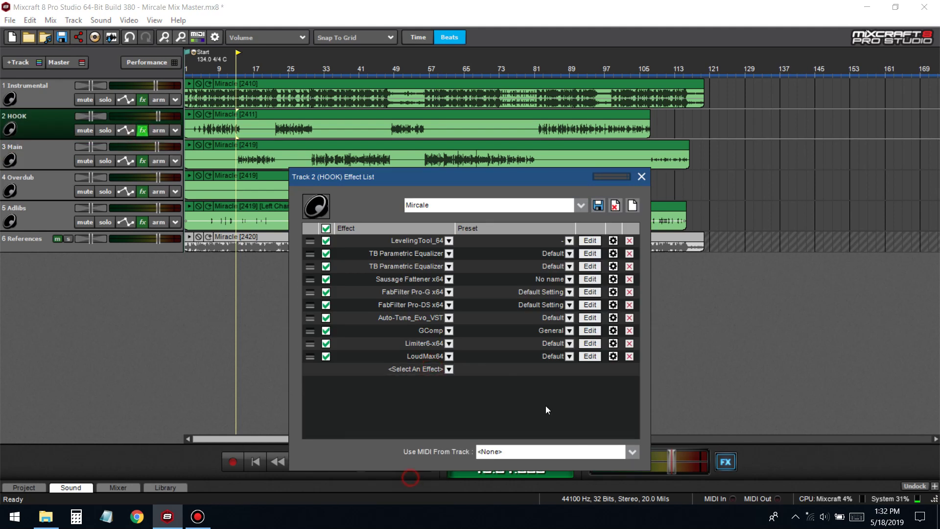
left_click(563, 368)
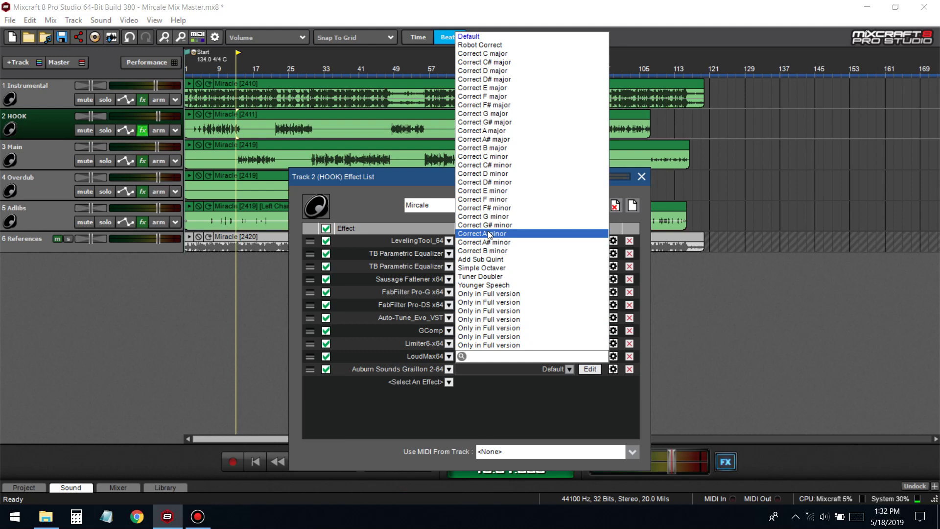
left_click(482, 175)
left_click_drag(310, 368, 313, 327)
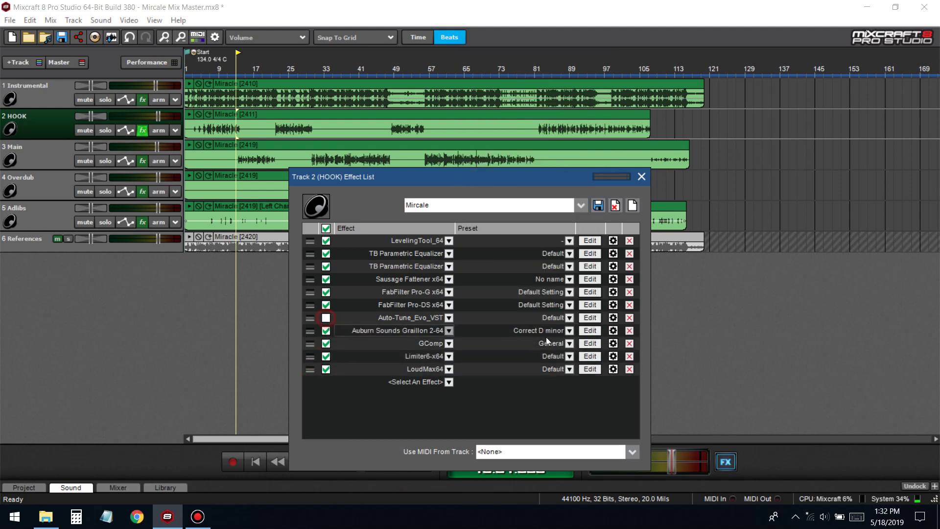
- Open the HOOK track's Graillon window, close the effect list, and listen to the soloed hook from about bar 21
left_click(590, 330)
left_click_drag(298, 47, 541, 105)
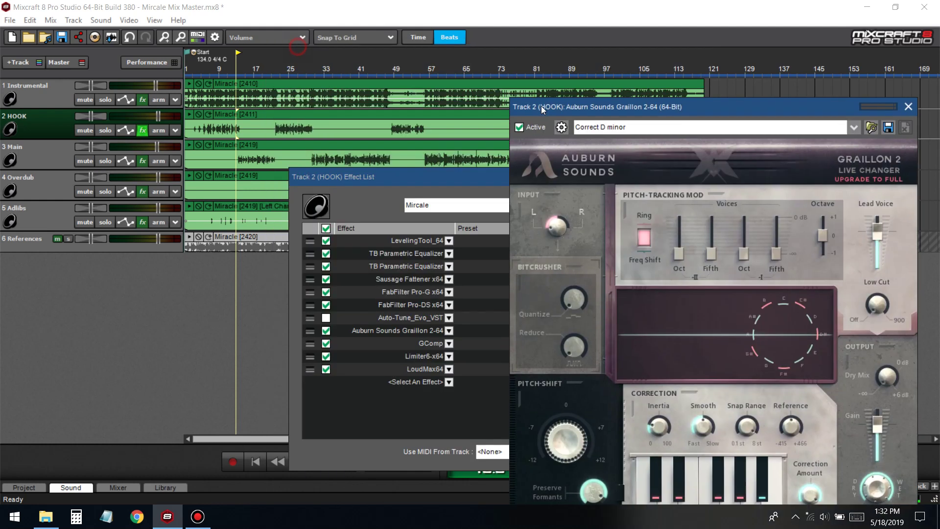
left_click(405, 177)
left_click(641, 176)
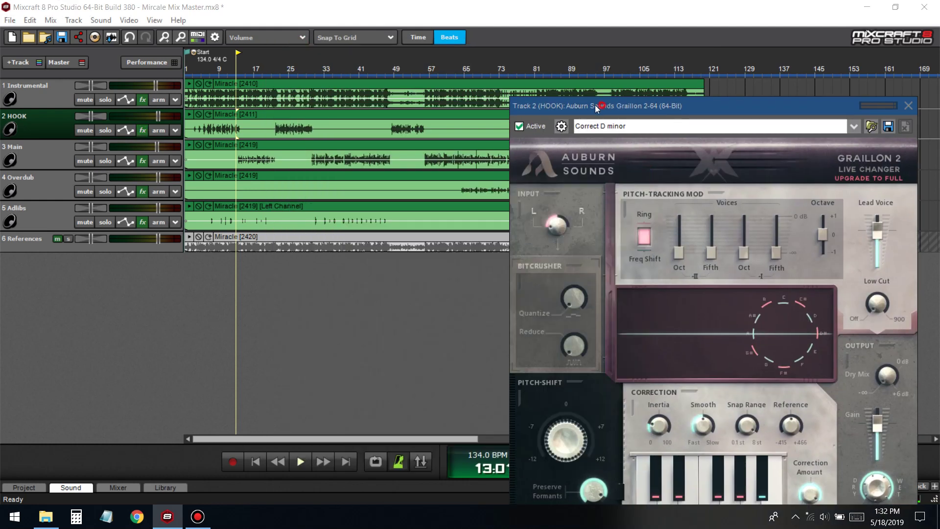
left_click_drag(612, 106, 548, 89)
left_click(264, 65)
key("space")
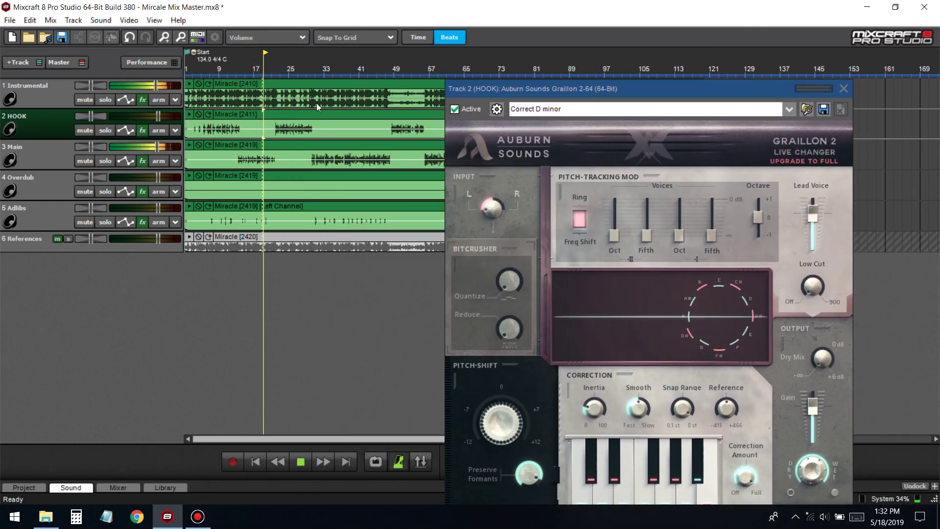
left_click(105, 130)
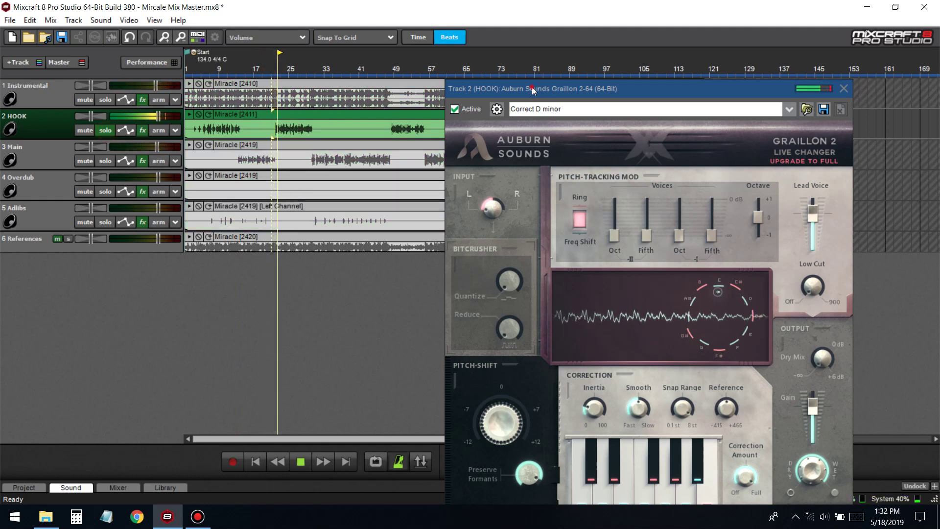
left_click_drag(531, 89, 465, 59)
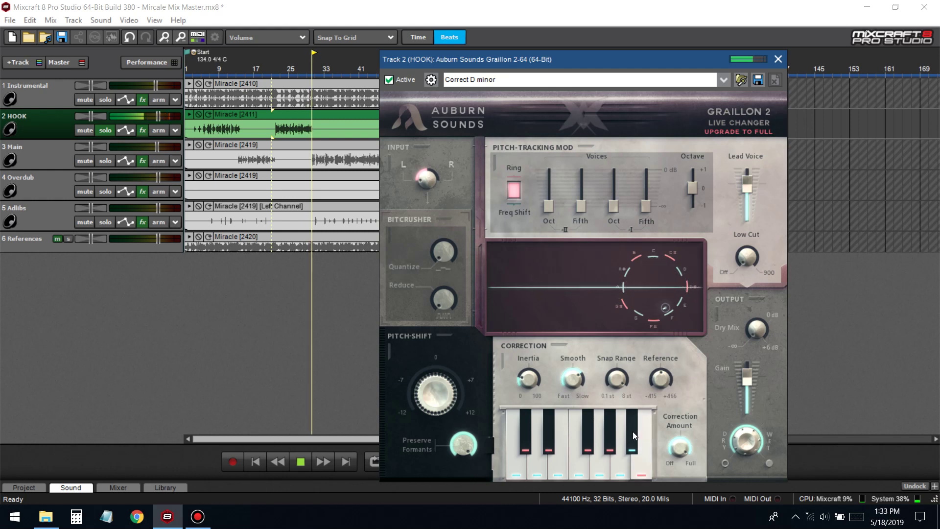
- Replay the soloed hook and try a higher correction Inertia in Graillon before stopping playback
key("space")
key("space")
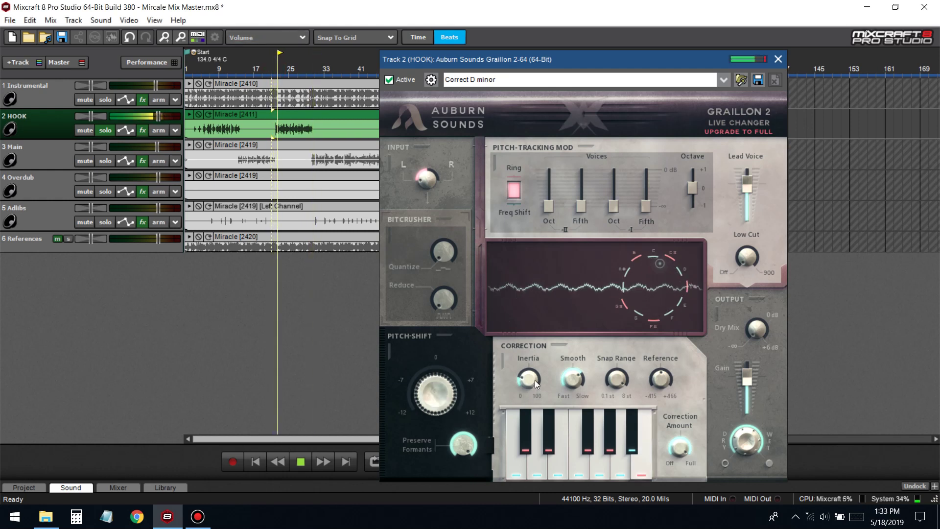
mouse_move(544, 357)
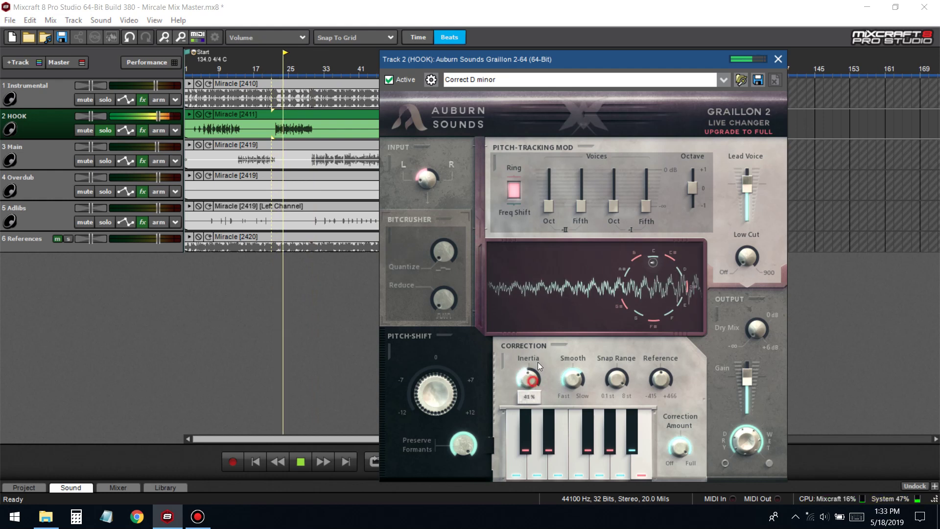
mouse_move(518, 385)
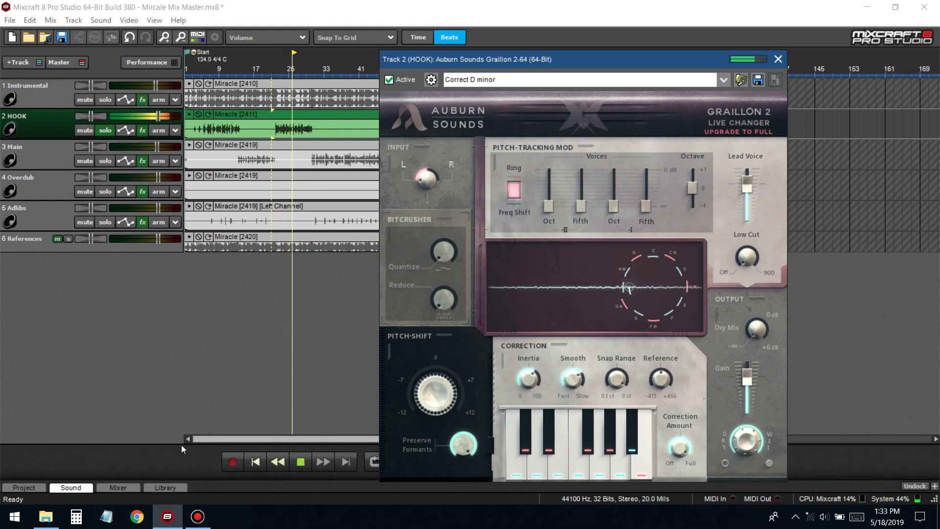
key("space")
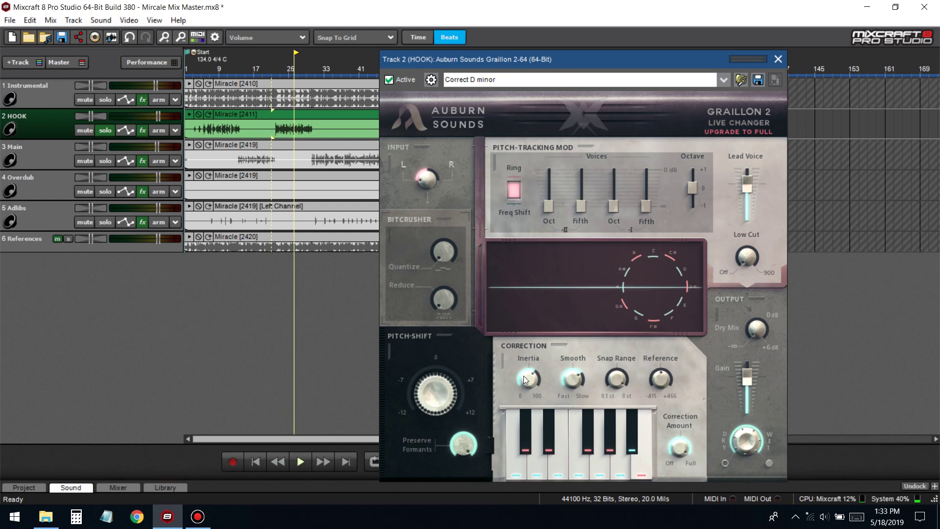
- Play the hook again from about bar 21 while lowering Graillon's correction Inertia, and stop playback
left_click(274, 71)
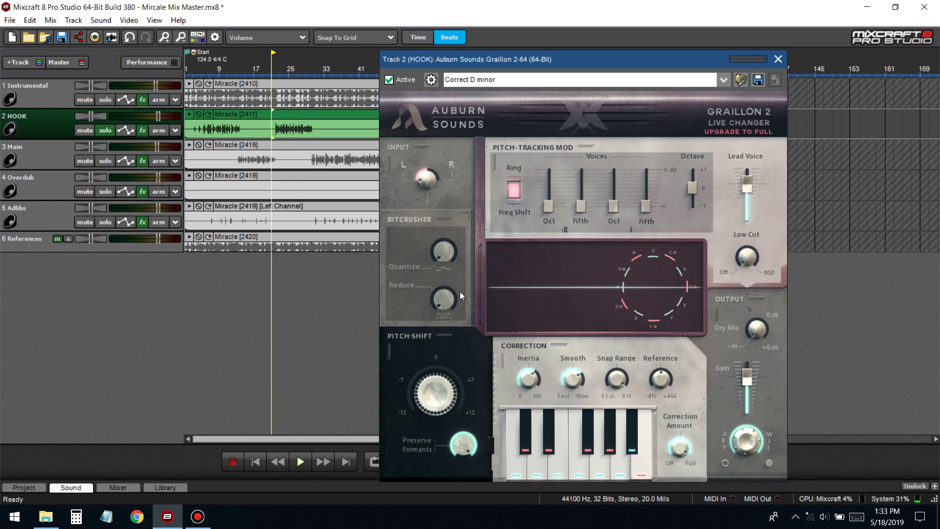
key("space")
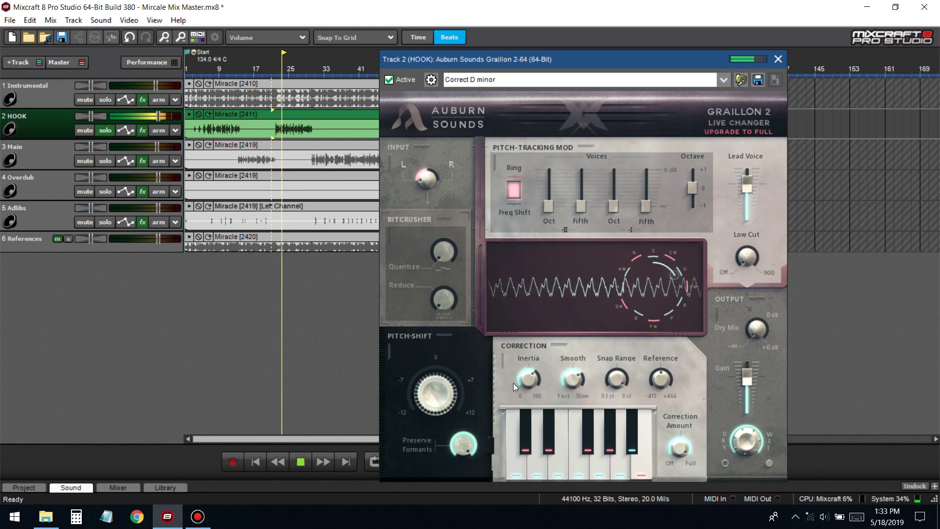
left_click_drag(526, 381, 542, 431)
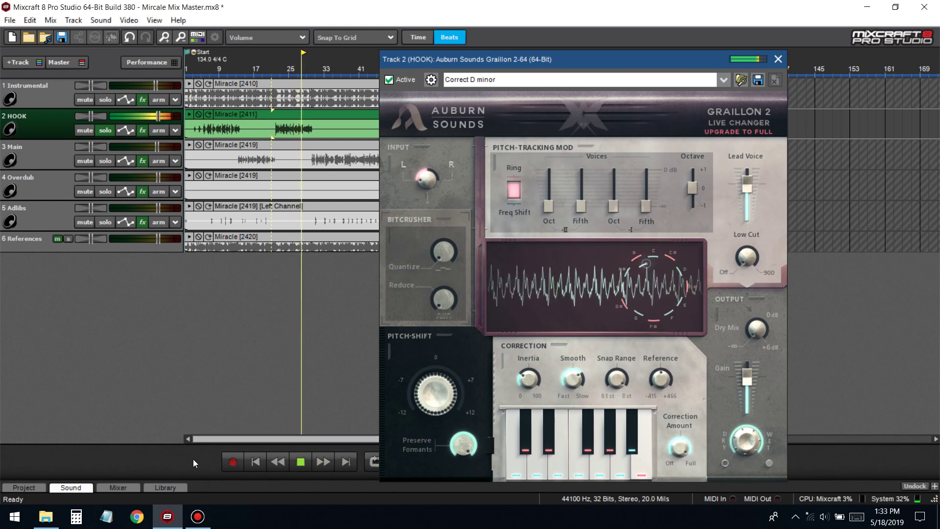
key("space")
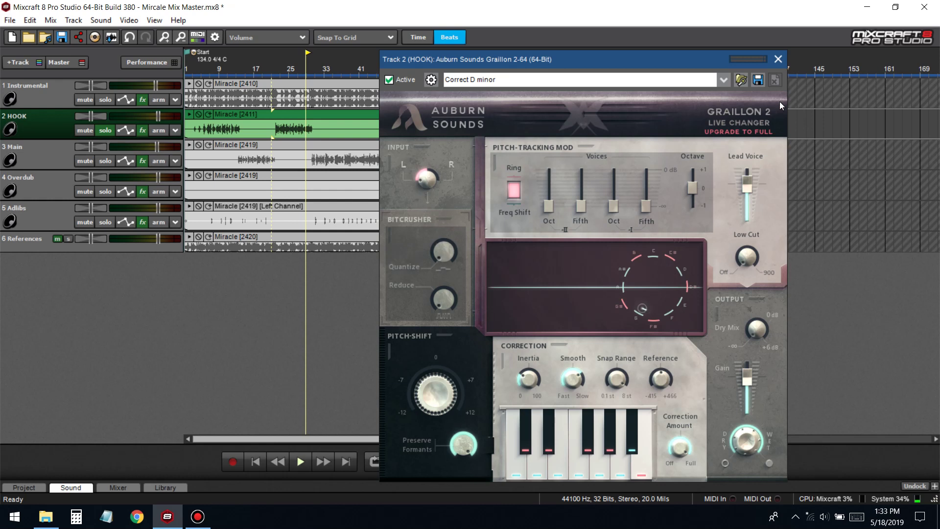
- Remove Graillon from the HOOK track's effect chain, re-enable Auto-Tune_Evo_VST, and play the hook from about bar 23
left_click(777, 59)
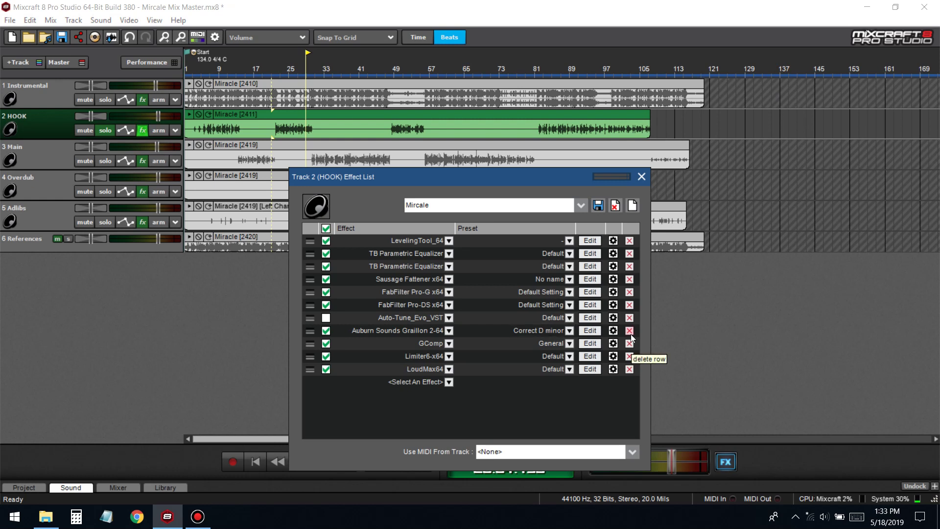
left_click(630, 333)
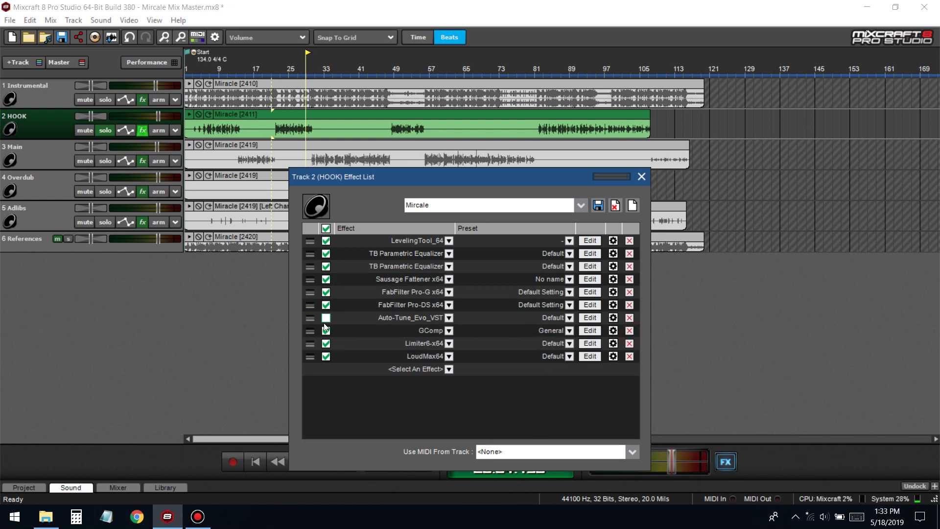
left_click(279, 73)
key("space")
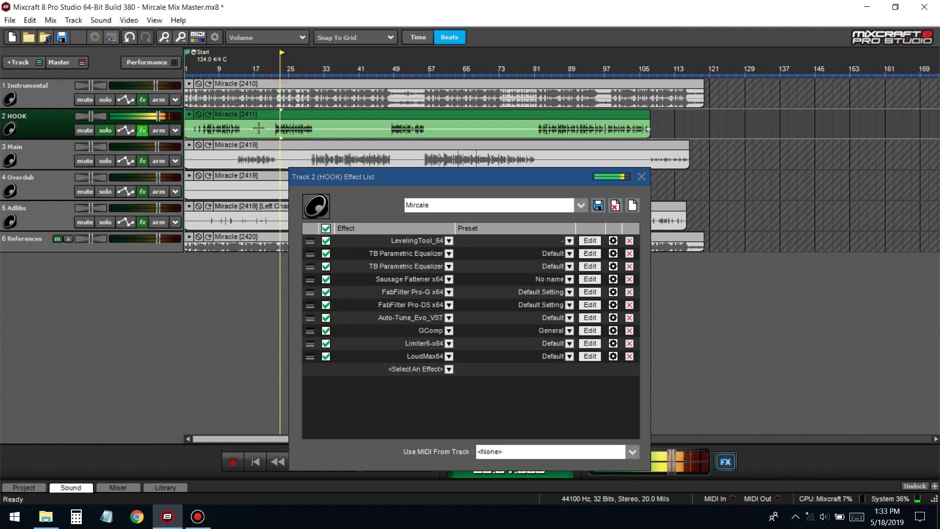
- Save the project, close the HOOK effect list with the track unsoloed, and play the full mix from about bar 33
left_click(61, 37)
left_click(642, 177)
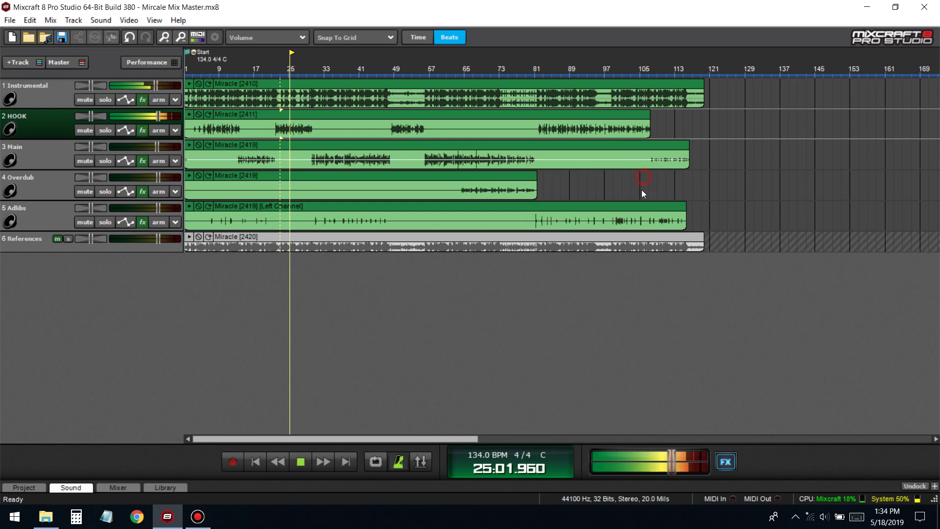
left_click(325, 73)
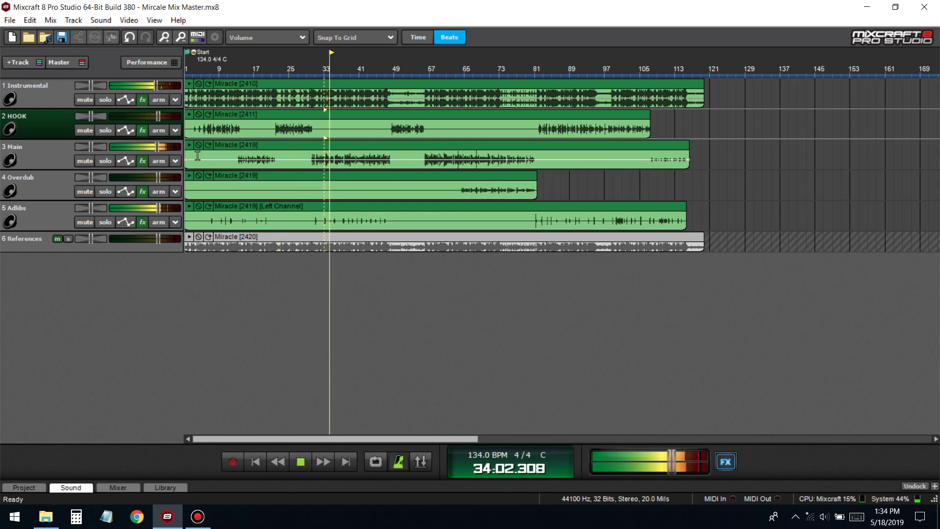
- Add Auto-Tune_Evo_VST to the Main track's effect chain and move it directly above GComp
left_click(143, 160)
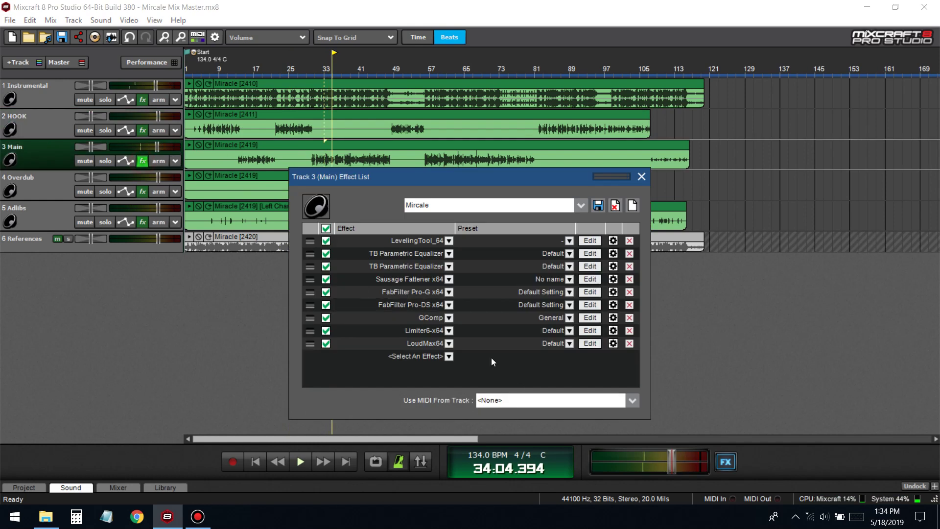
left_click(434, 360)
scroll(411, 450, "down", 3)
left_click(406, 450)
left_click(448, 369)
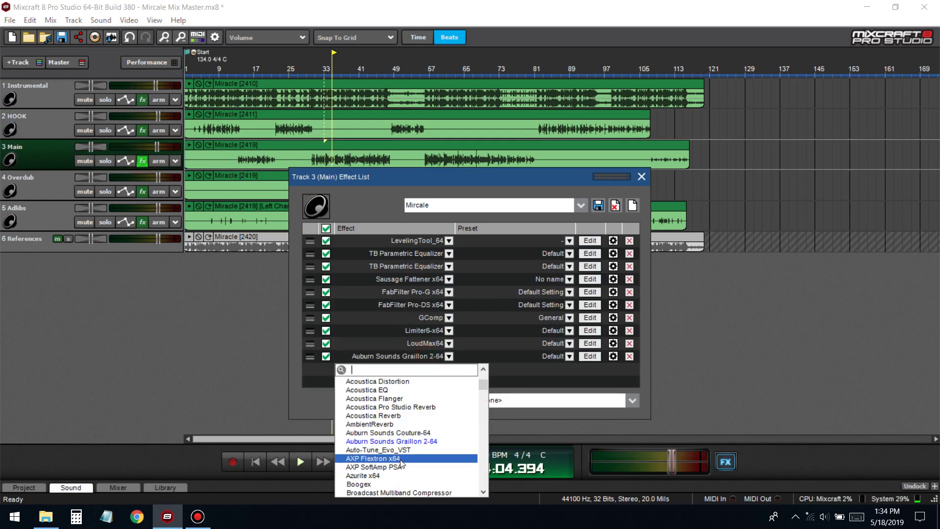
left_click(397, 450)
left_click_drag(314, 355, 312, 317)
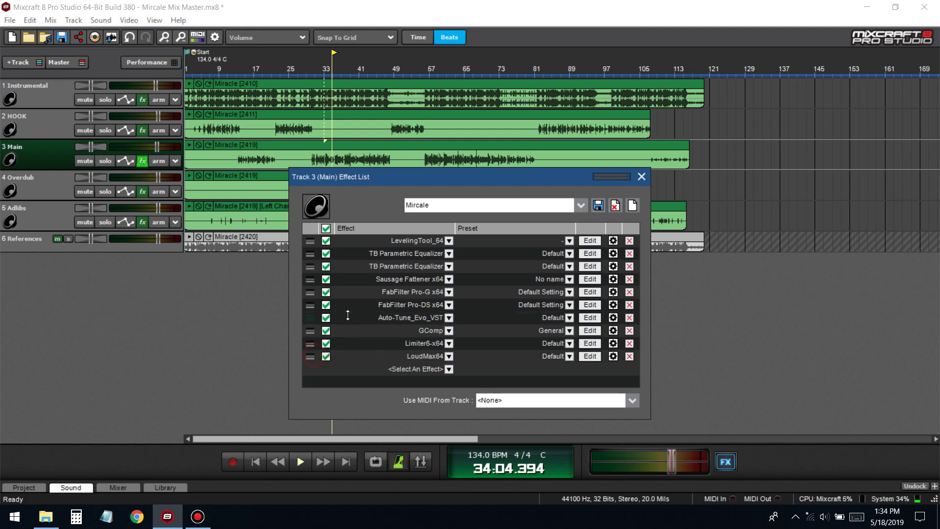
- Set the Main track's Auto-Tune key to D and its scale to Minor
left_click(590, 318)
left_click(381, 107)
left_click(398, 148)
left_click(405, 110)
left_click(462, 135)
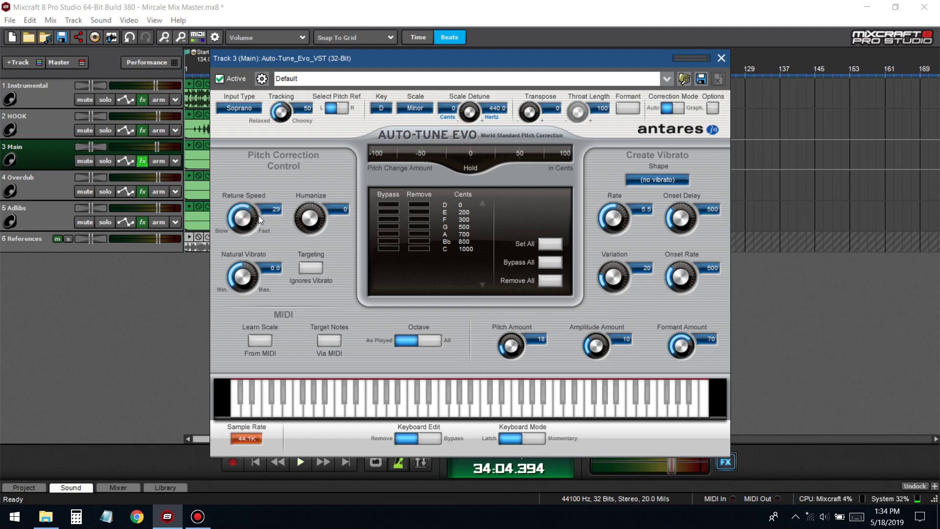
- Set the Main track's Auto-Tune to Retune Speed 31, Humanize 100 and Alto/Tenor input type, with Formant enabled
left_click_drag(251, 217, 250, 218)
left_click(238, 107)
left_click(245, 132)
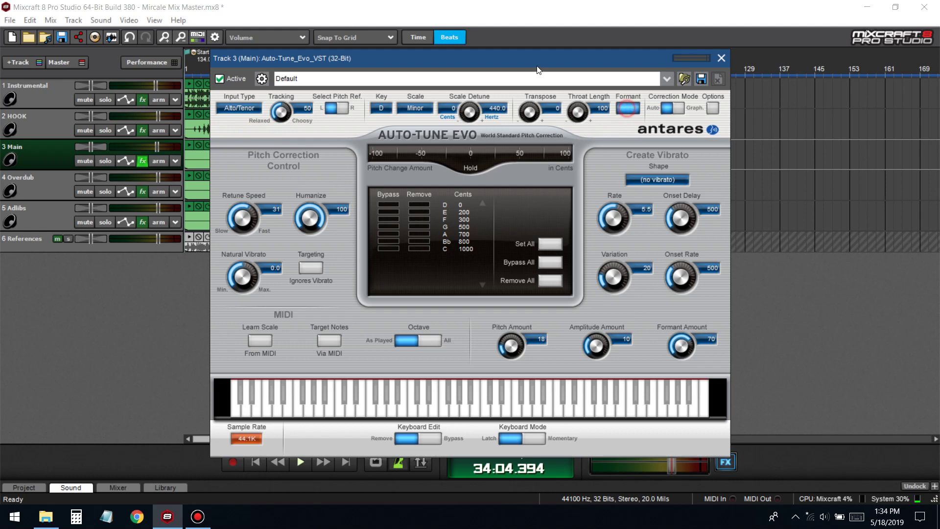
- Play the mix with the new Main pitch correction, close the Auto-Tune and effect list windows, and save the project
left_click_drag(538, 69, 524, 167)
left_click_drag(324, 71, 315, 71)
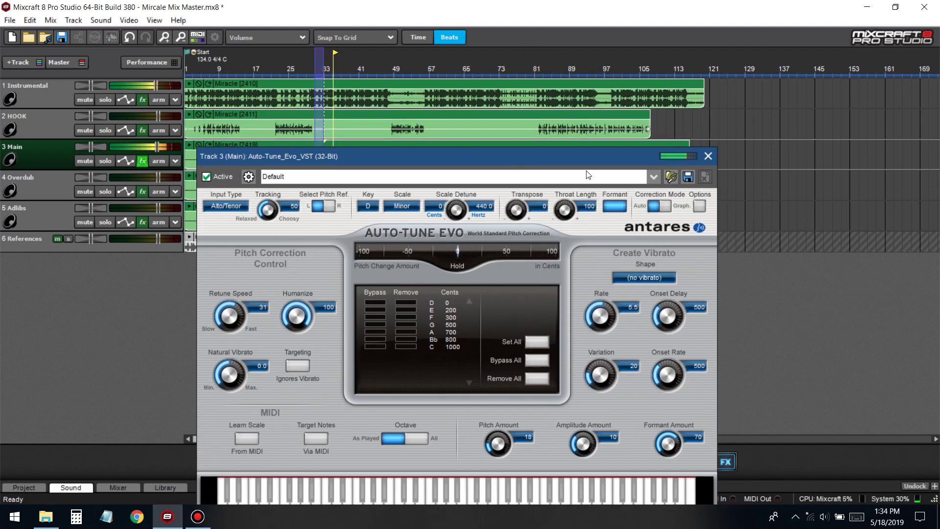
left_click(708, 156)
left_click(641, 176)
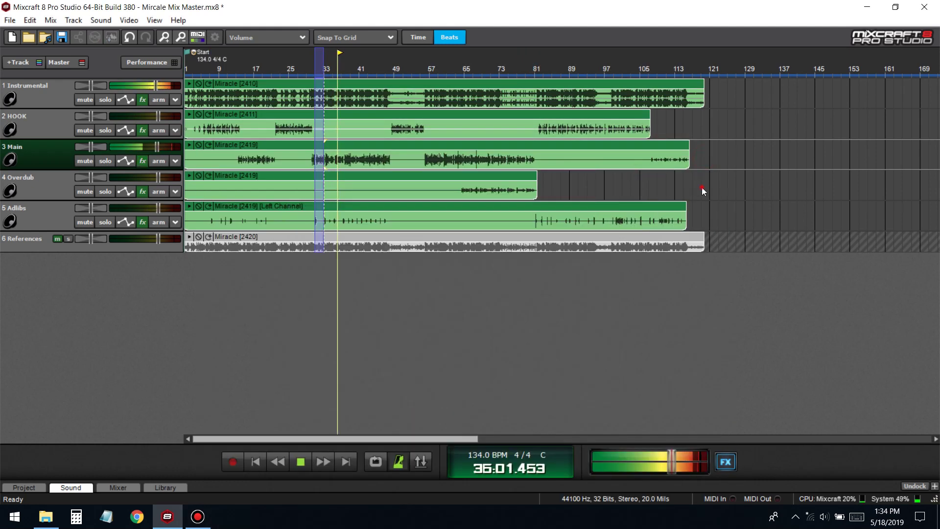
left_click_drag(701, 187, 779, 187)
left_click(59, 40)
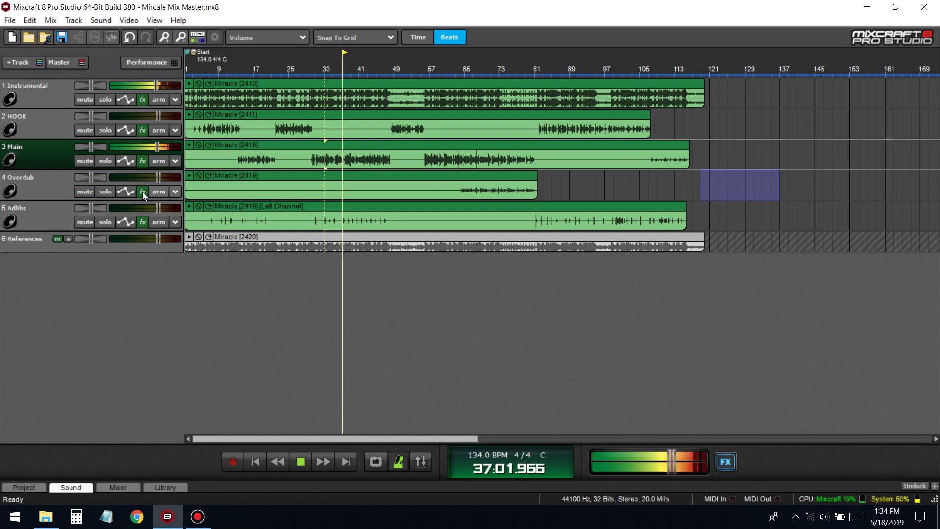
- Open LevelingTool_64 on the Adlibs track, set Peak Reduction to 64.4 %, and place its window below the tracks
left_click(140, 222)
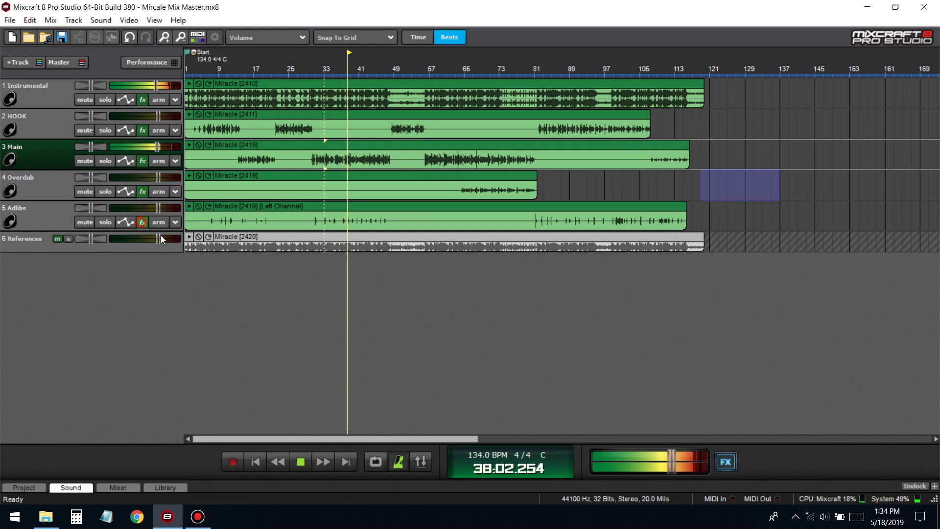
left_click_drag(315, 338, 325, 420)
left_click(483, 243)
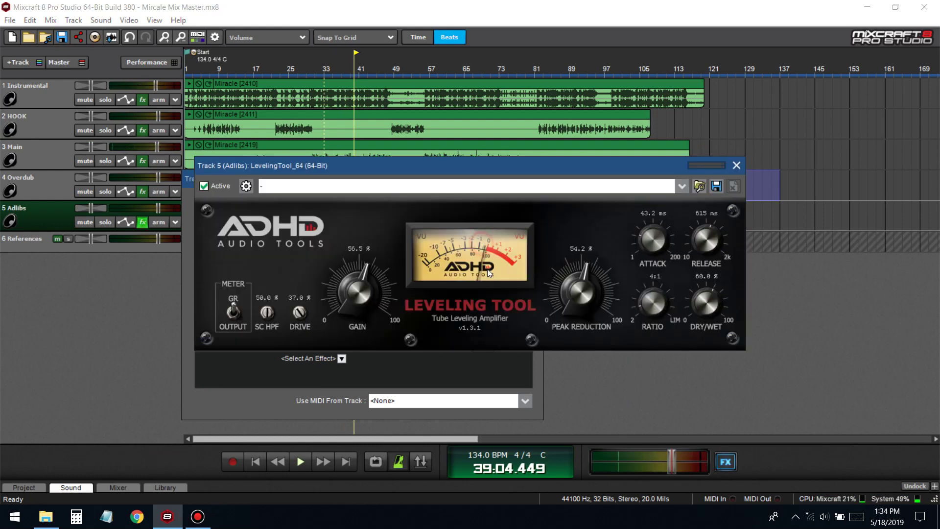
left_click_drag(563, 275, 562, 273)
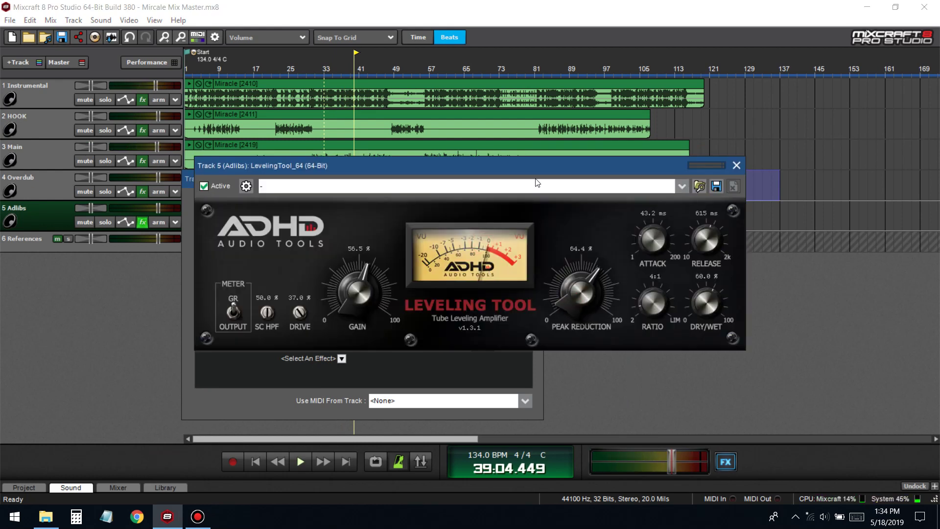
left_click(534, 180)
left_click(534, 179)
left_click_drag(502, 266, 486, 243)
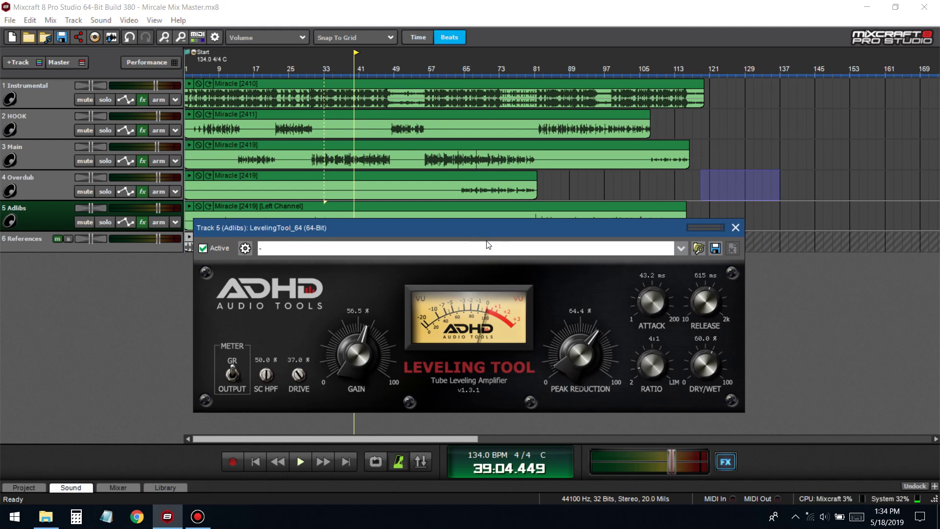
left_click_drag(531, 221, 505, 254)
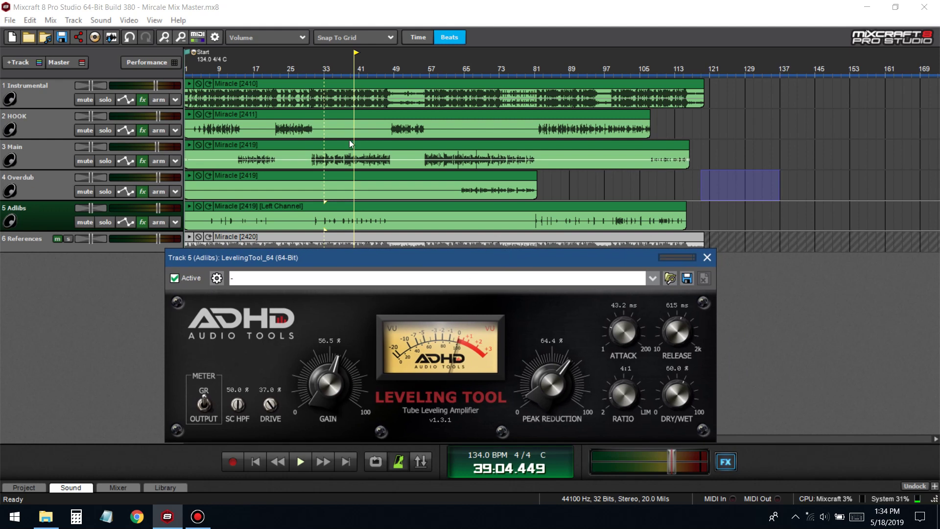
- Set the Adlibs LevelingTool's Gain to 60.6 % and Drive to 50.5 %, and play the mix from bar 31
left_click_drag(318, 389, 311, 381)
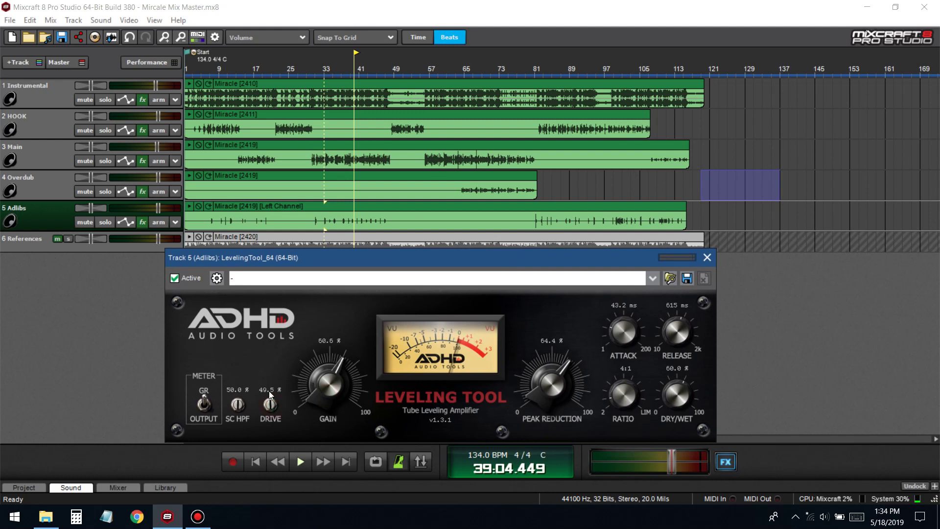
left_click(316, 221)
key("space")
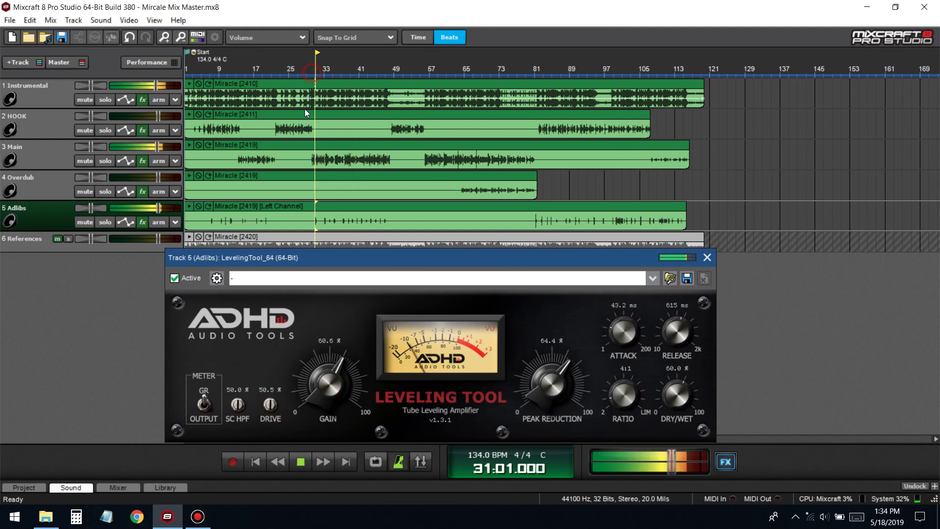
- Adjust the Attack, Dry/Wet and Ratio of the Adlibs LevelingTool during playback and close its window
left_click_drag(621, 334, 665, 321)
left_click_drag(665, 389, 658, 367)
left_click_drag(624, 391, 666, 385)
left_click(707, 257)
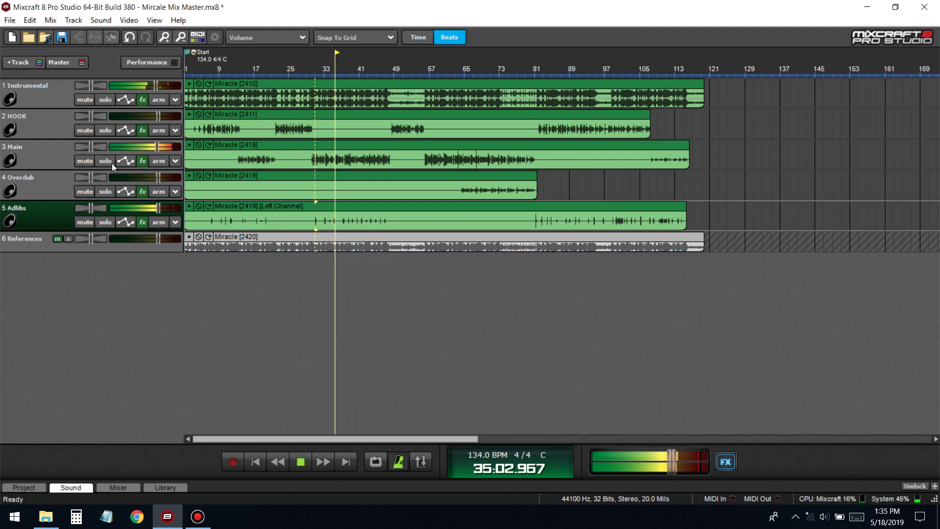
- Open GComp from the Adlibs track's effect list and open its RMS/Peak value for editing
left_click(143, 222)
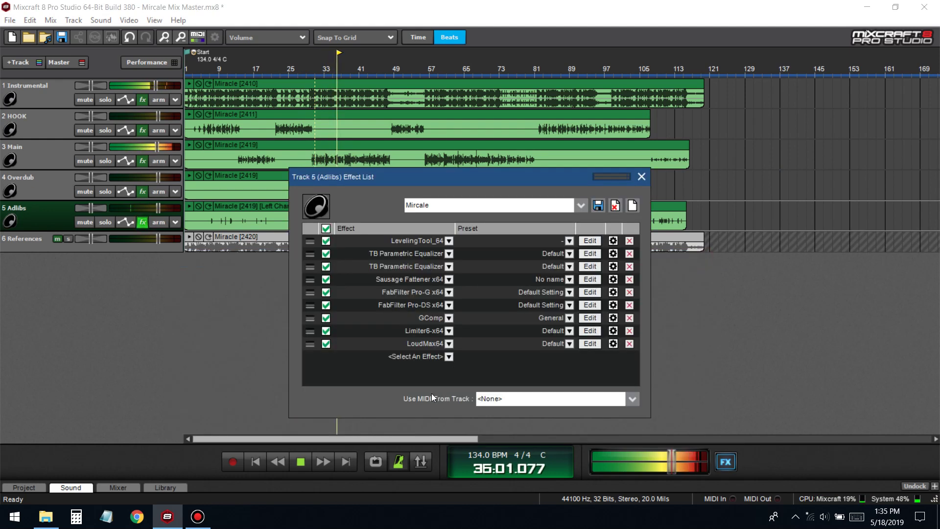
left_click(591, 317)
left_click(347, 355)
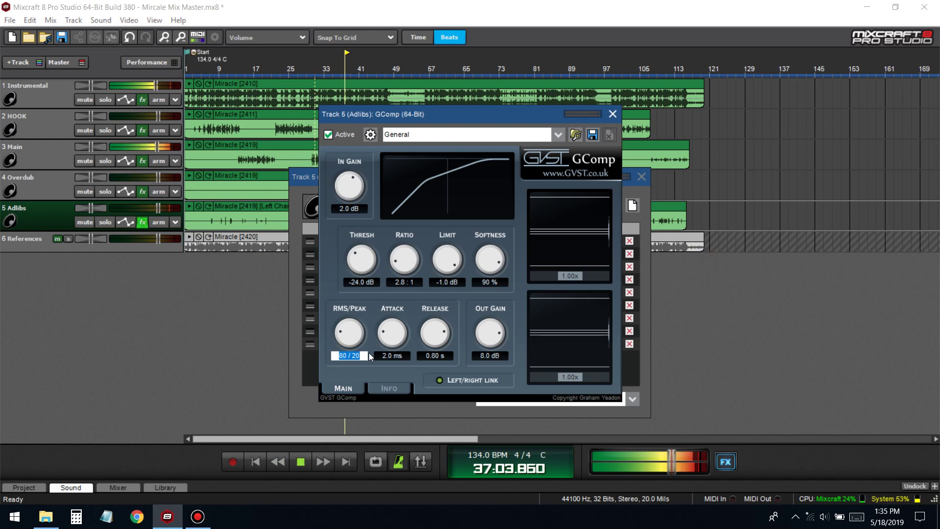
- On the Adlibs track's GComp compressor, set RMS/Peak to 40/60, attack to 0.0 ms and threshold to -18.0 dB
type("40/")
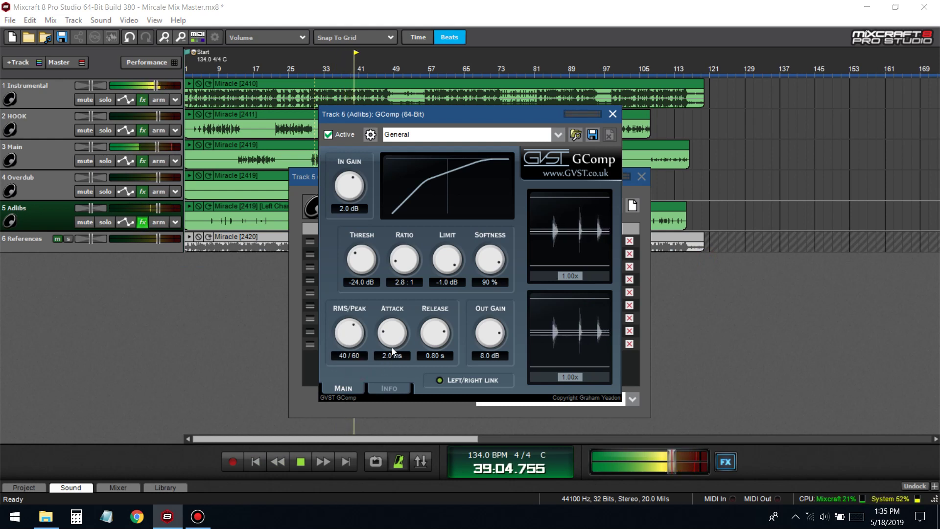
left_click_drag(397, 336, 403, 365)
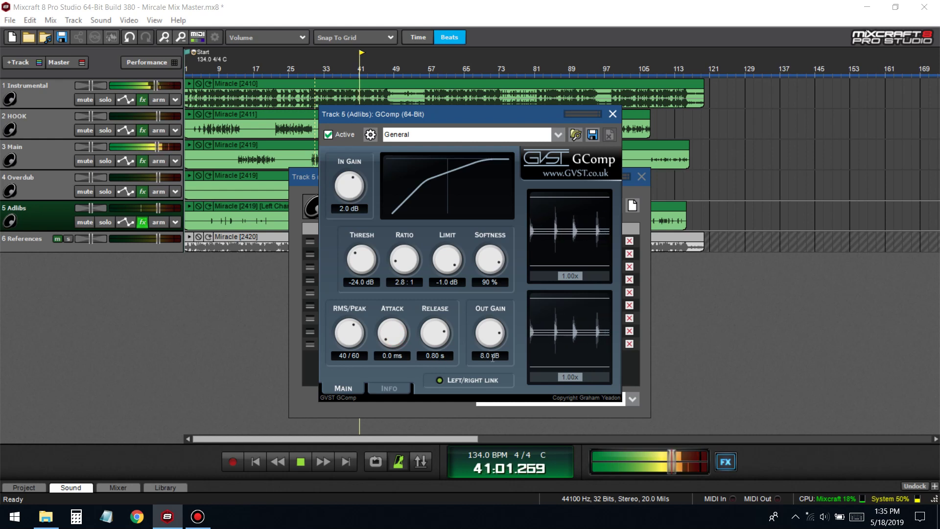
left_click(378, 282)
type("-19")
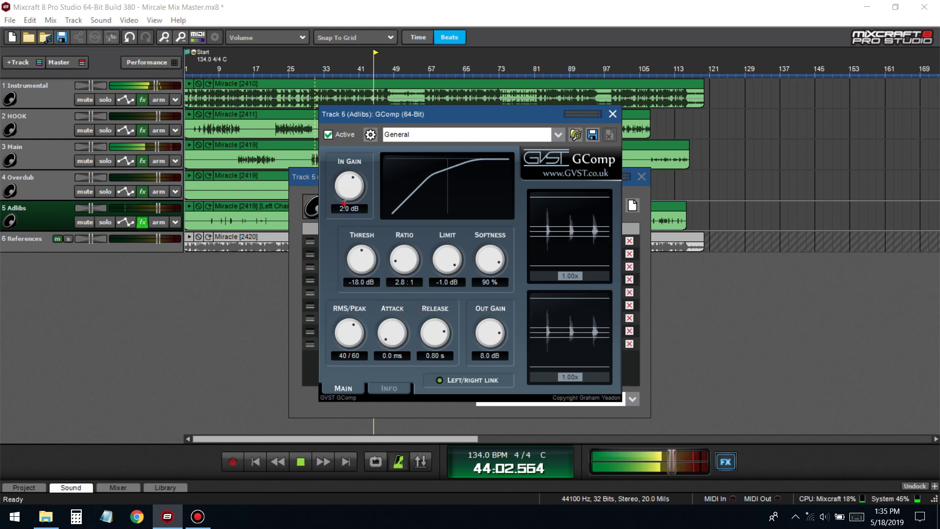
- Set the compressor's input gain to 4.0 dB and its softness to 70 %
left_click(348, 210)
type("4")
key("Return")
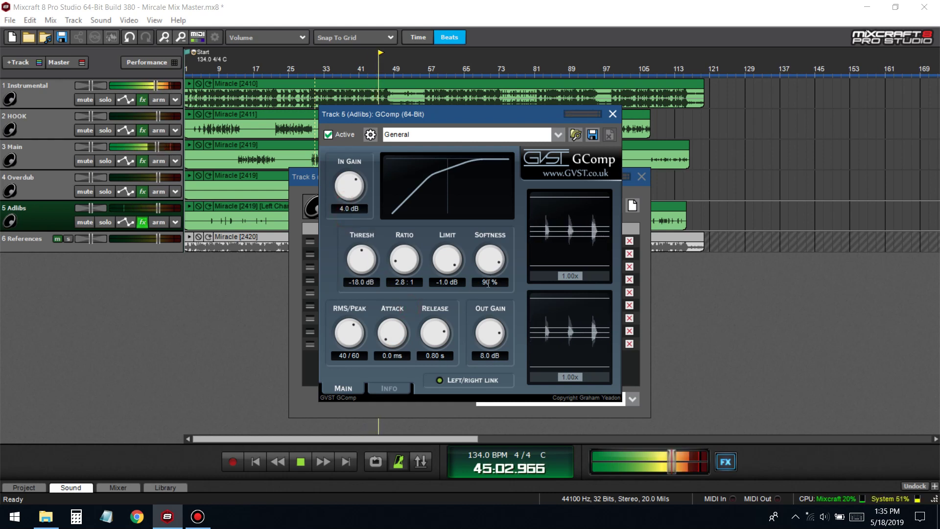
left_click(480, 282)
type("70")
key("Return")
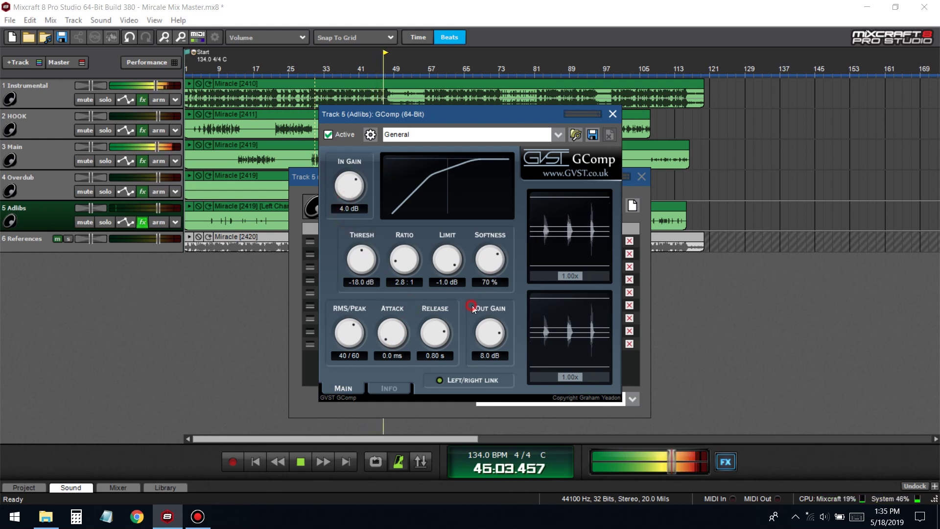
- Set the compressor's ratio to 4.0 : 1
left_click(404, 282)
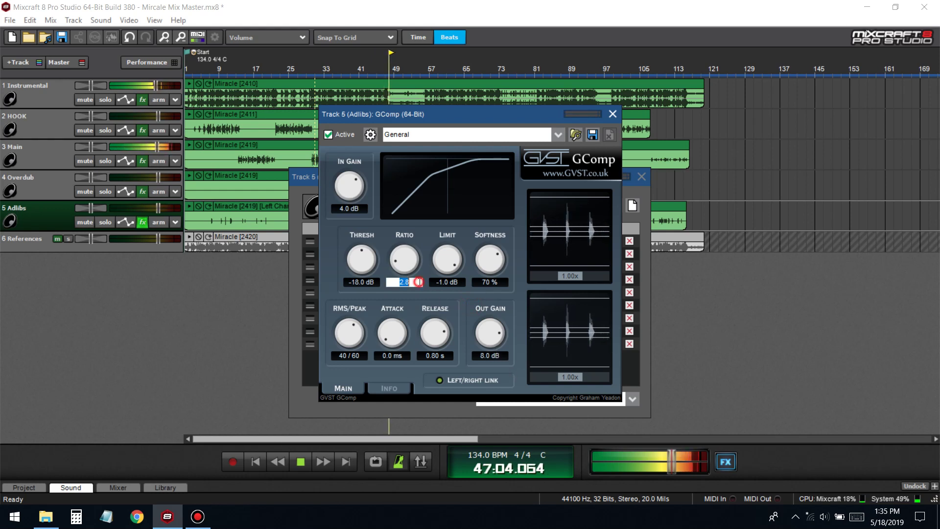
type("4.")
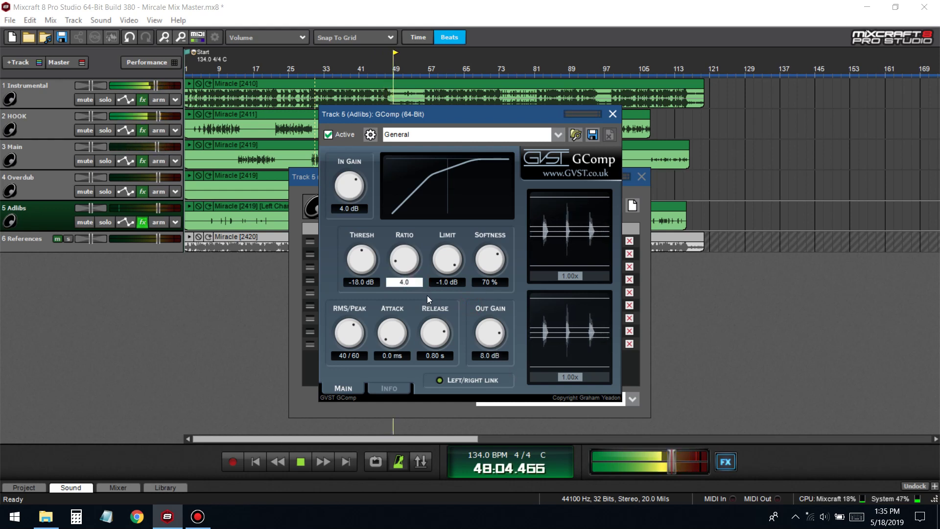
type("0")
key("Return")
- Replay the song from around measure 35, save the project and close the Adlibs effect windows
left_click(628, 178)
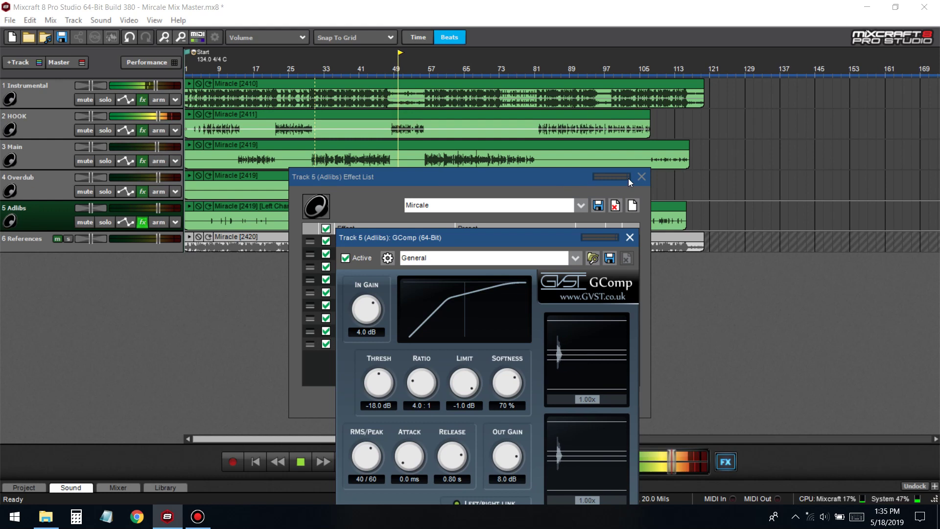
left_click(641, 176)
left_click(335, 72)
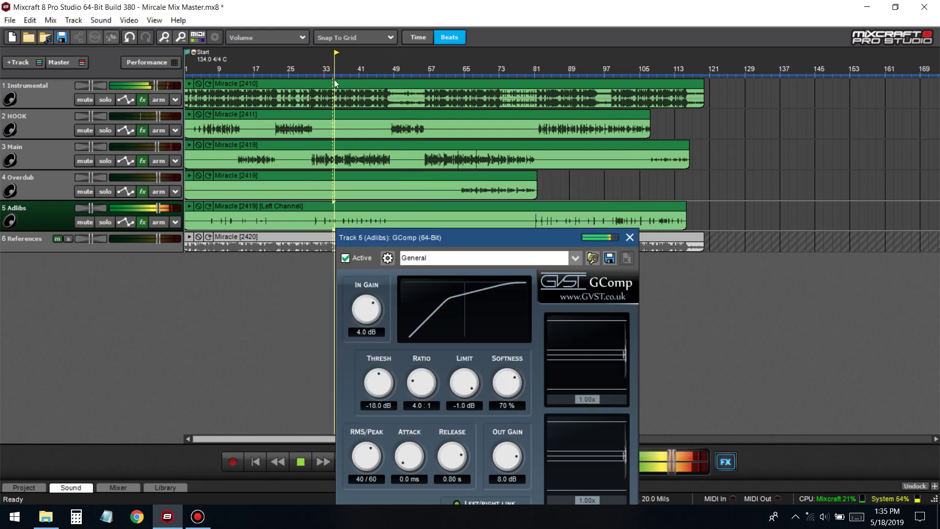
left_click(62, 37)
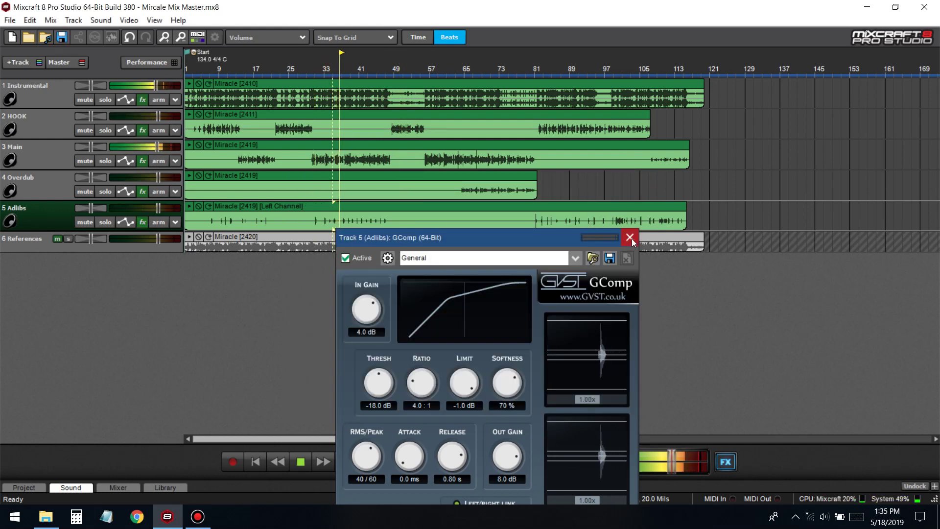
left_click(629, 238)
key("space")
- Inspect the Sausage Fattener settings in the Adlibs effect chain and audition a short passage of the song
left_click(142, 221)
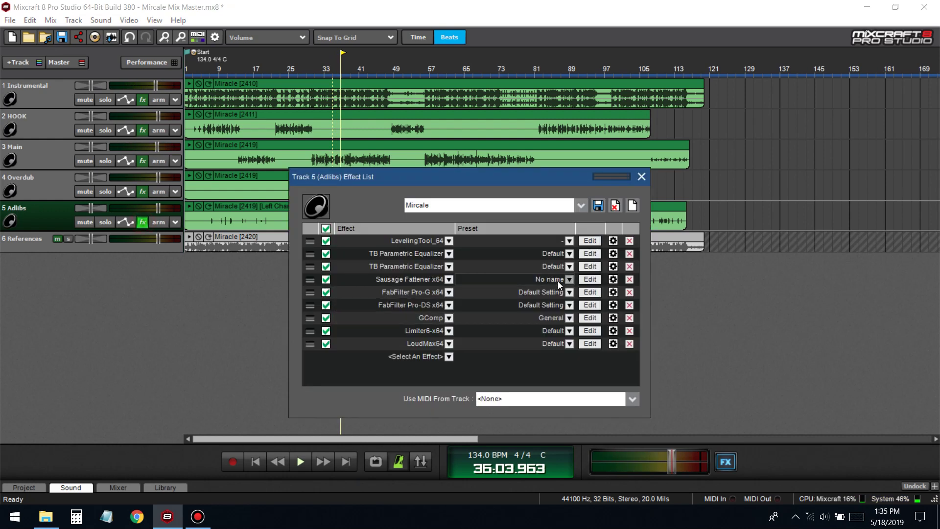
left_click(590, 279)
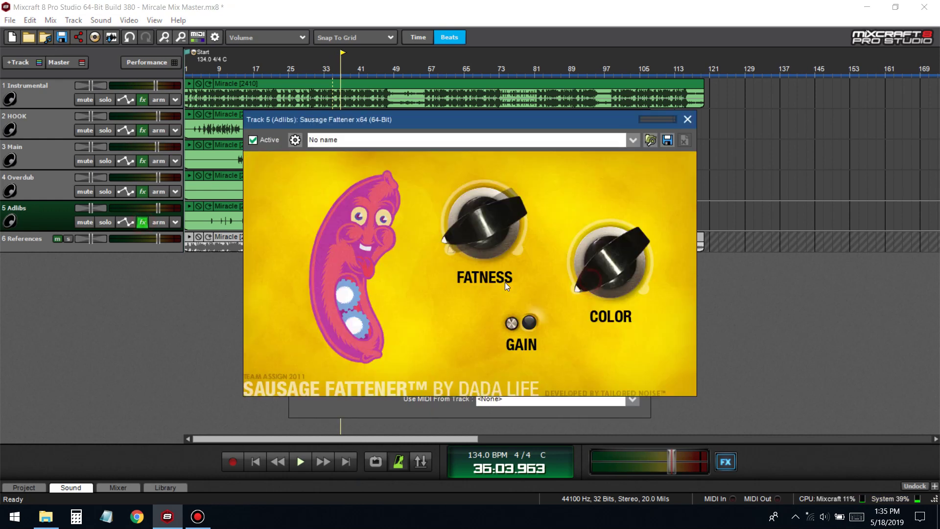
left_click(688, 119)
left_click_drag(612, 179, 863, 205)
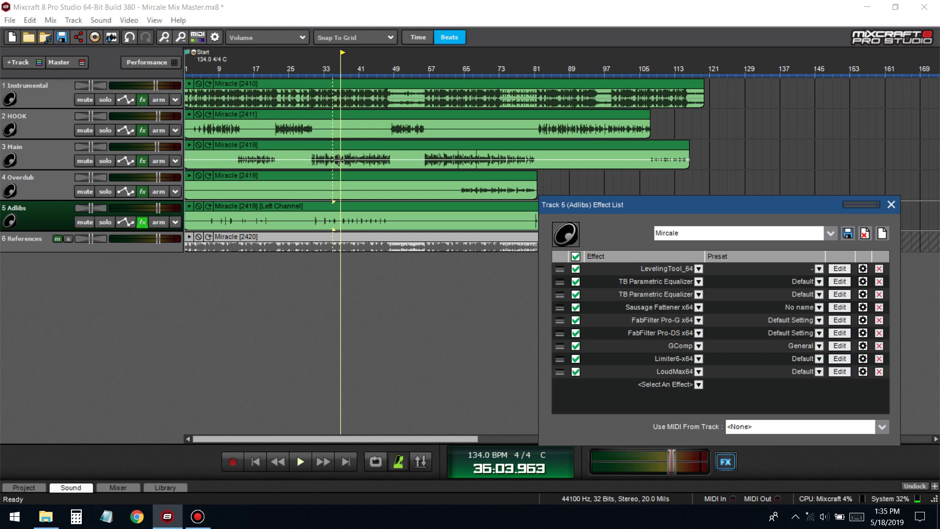
key("space")
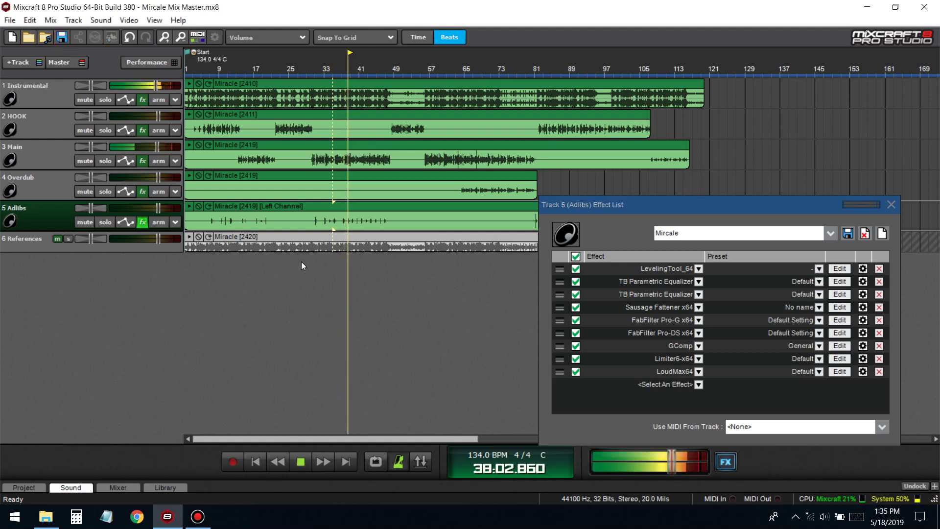
key("space")
- Add Acoustica EQ at the end of the Adlibs effect chain with the Light Lofi preset
left_click(683, 385)
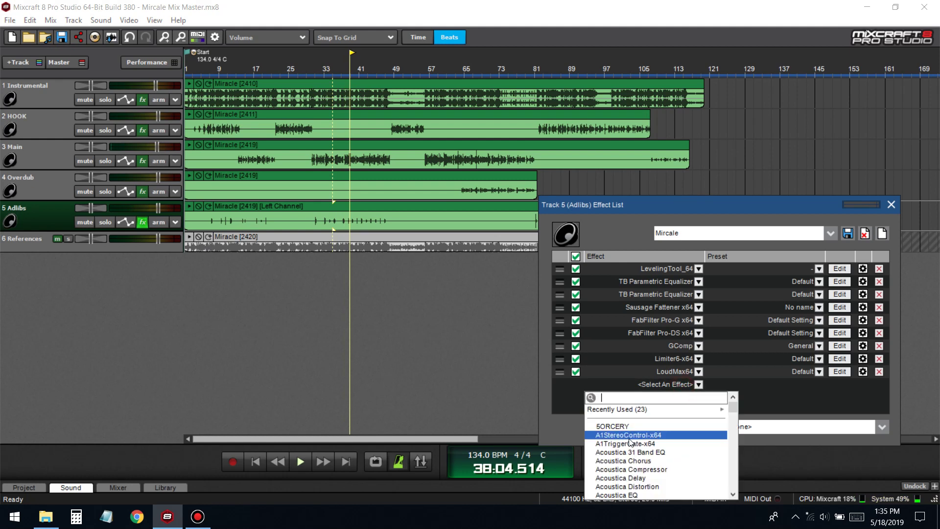
left_click(629, 418)
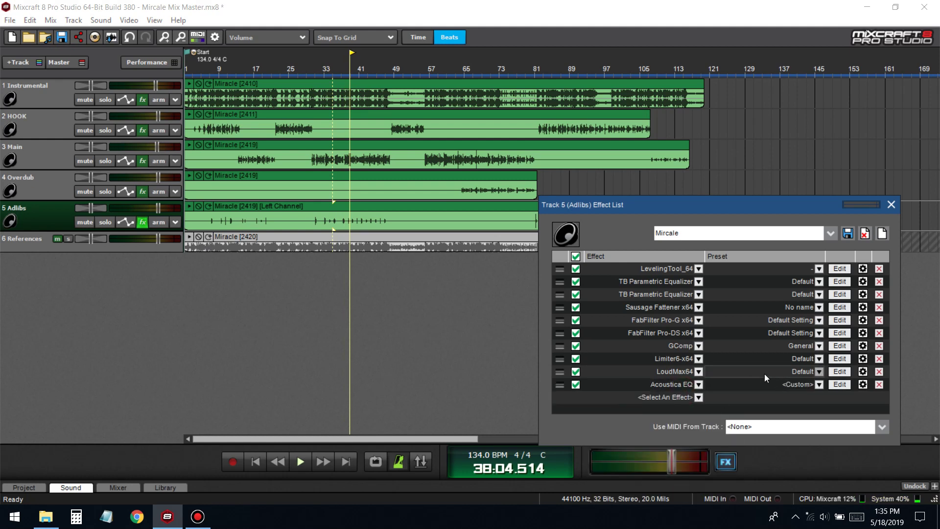
left_click_drag(678, 204, 519, 44)
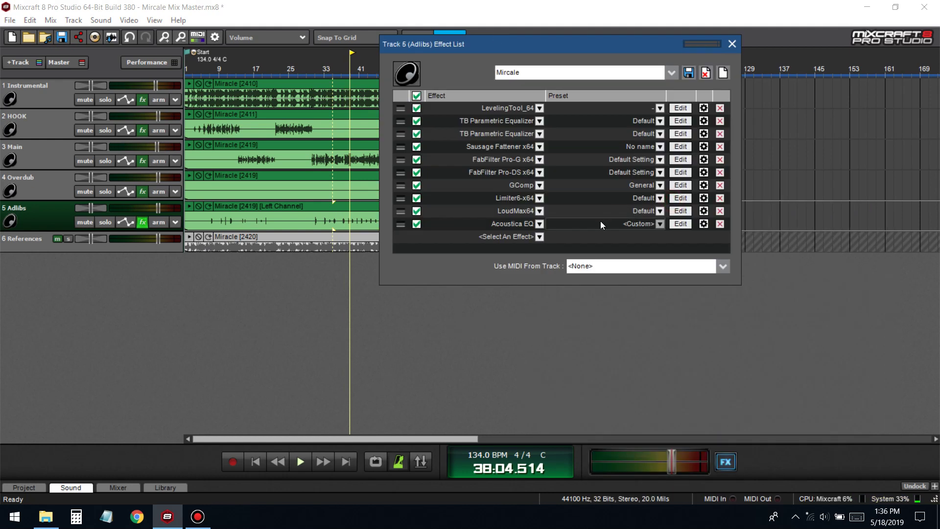
left_click(607, 226)
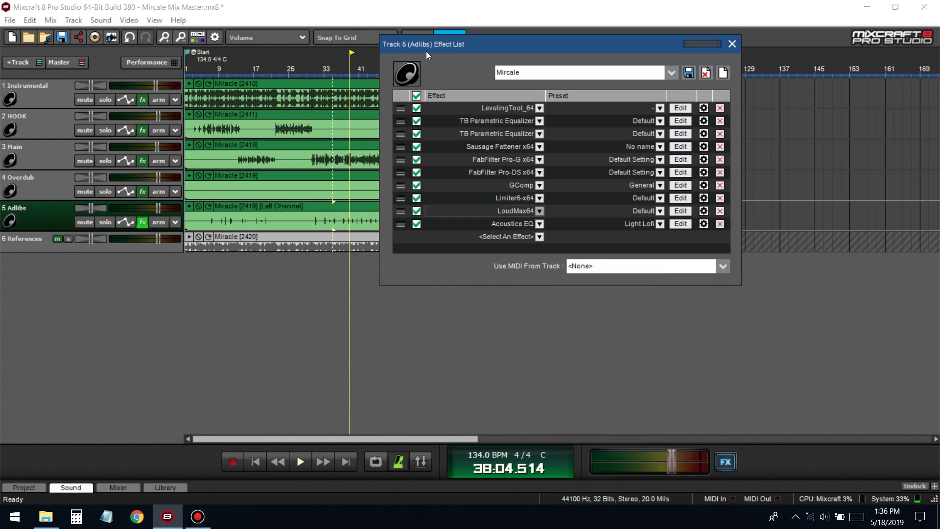
- While playing from measure 31, set the Adlibs volume to about -3.6 dB and move Acoustica EQ ahead of GComp
left_click_drag(426, 51, 506, 61)
left_click(318, 75)
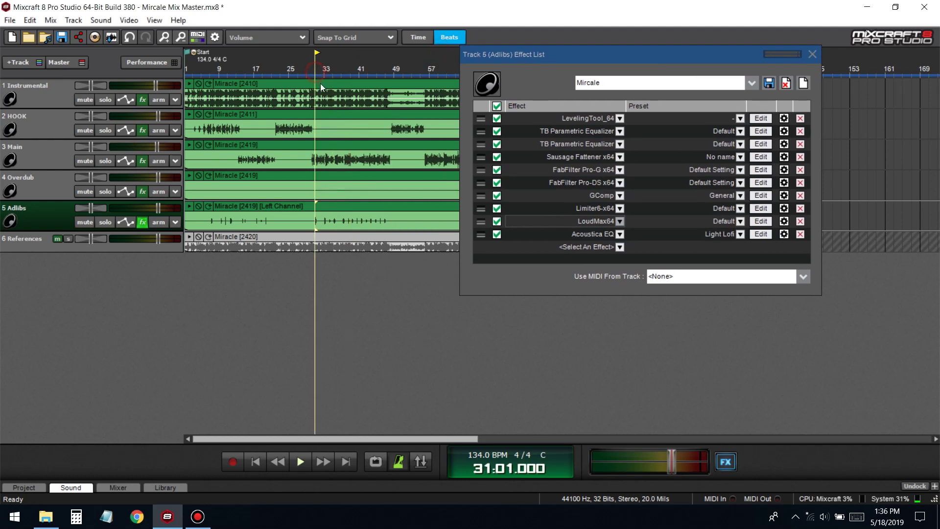
key("space")
mouse_move(159, 205)
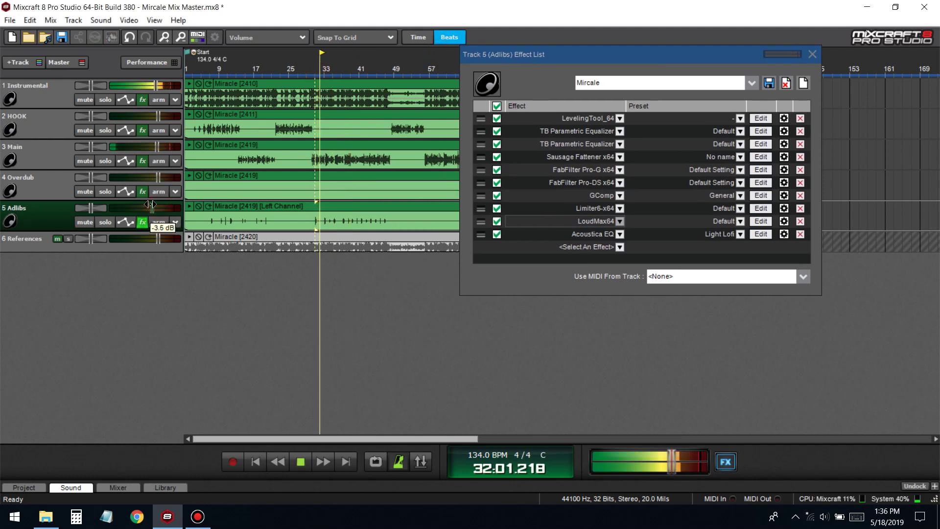
left_click_drag(481, 234, 480, 196)
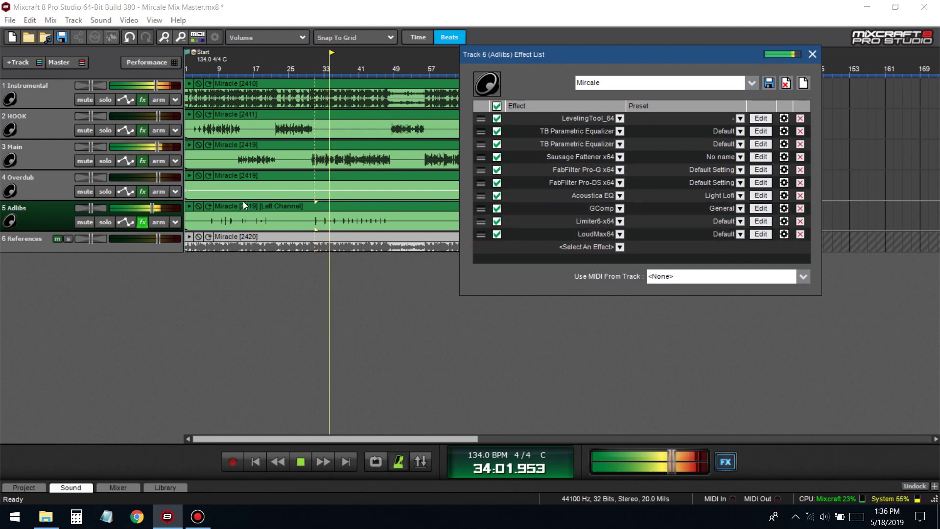
- Close the Adlibs effect list, save the project and stop playback
left_click(812, 54)
left_click(102, 64)
key("space")
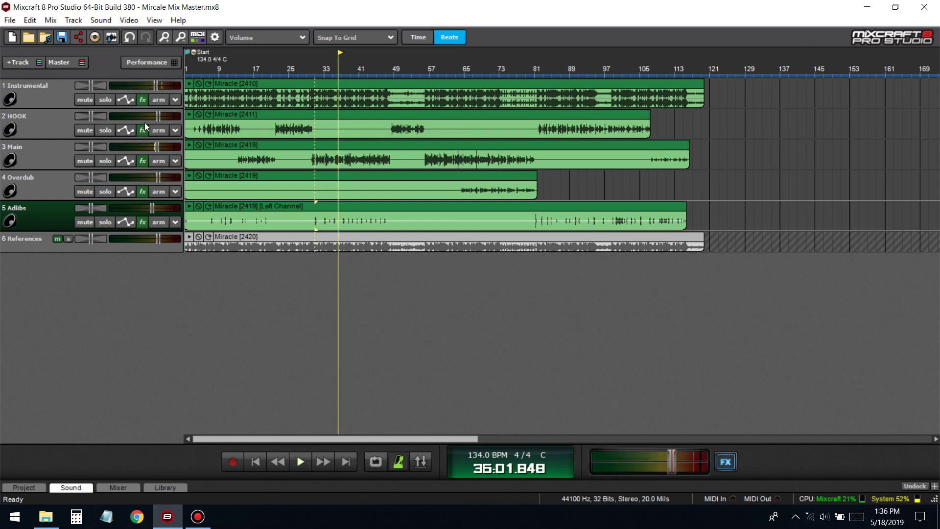
- Add a send track named Reverb and reduce its height
left_click(24, 60)
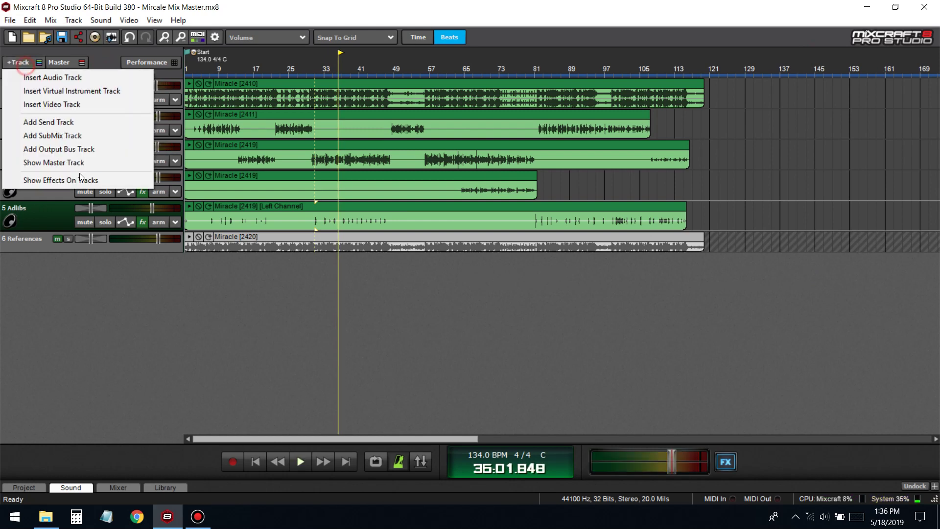
left_click(49, 120)
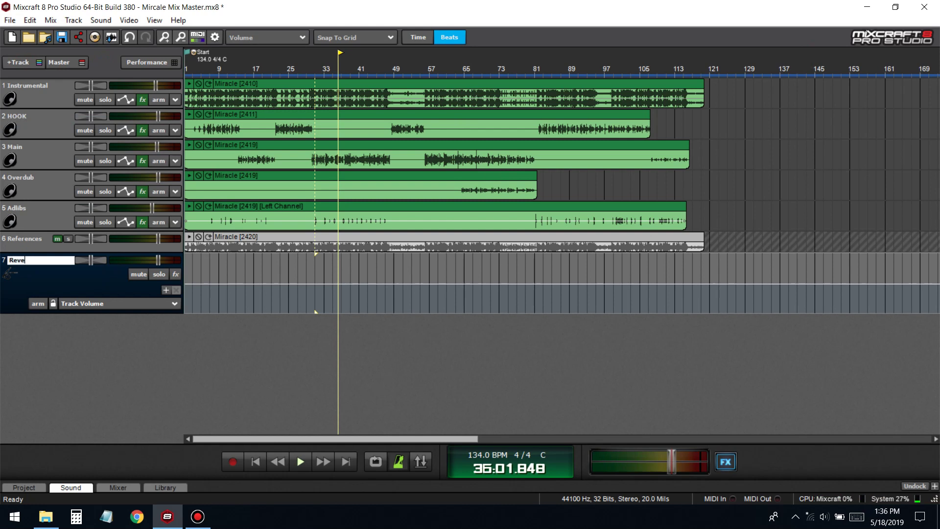
left_click_drag(34, 314, 45, 284)
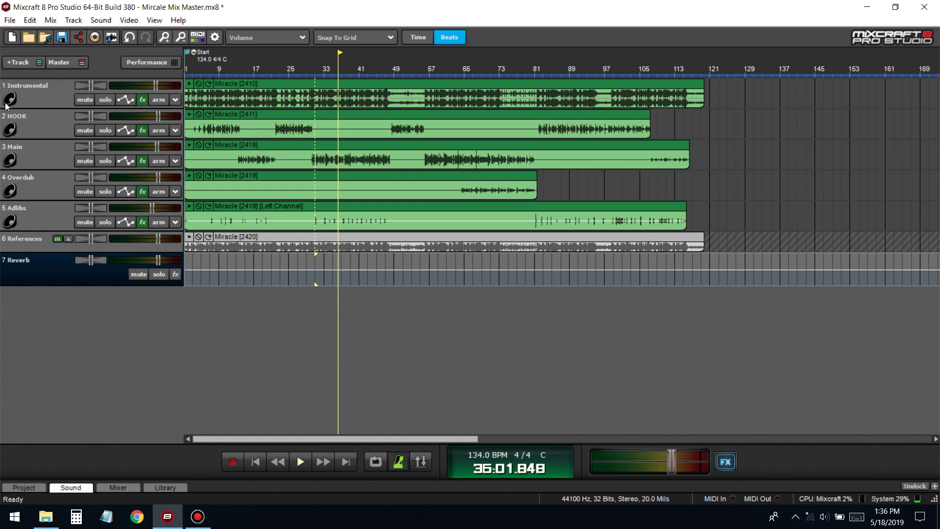
- Add a second send track with reduced height and name it Delay
left_click(20, 63)
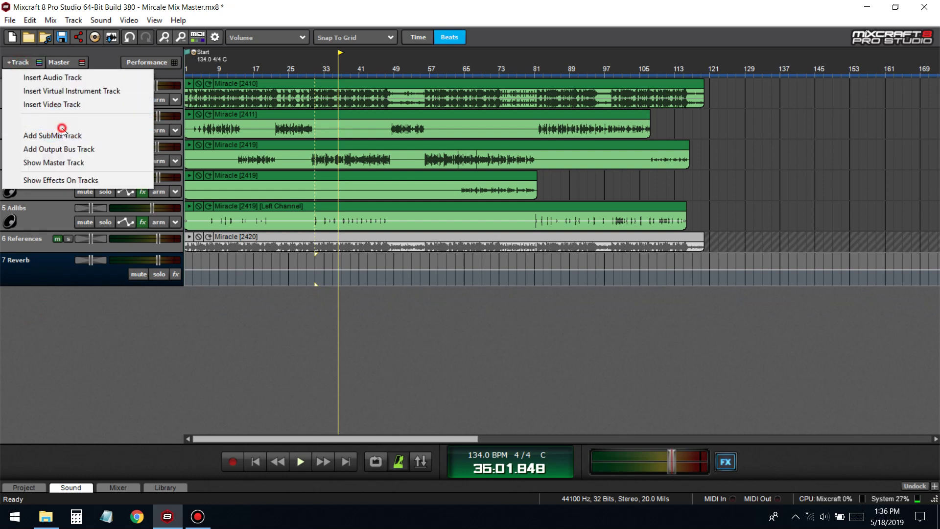
left_click(62, 123)
left_click_drag(40, 347, 53, 318)
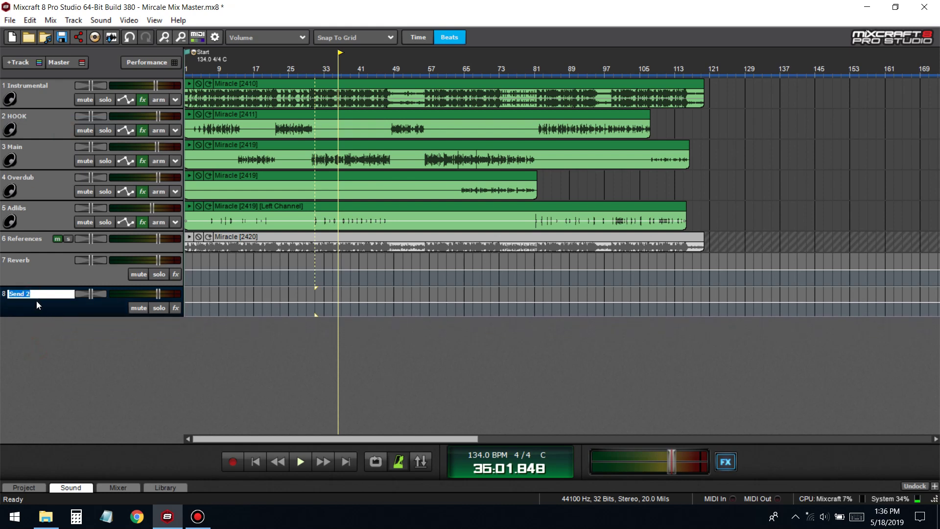
key("BackSpace")
type("Delay")
- Add the Fusion Field effect to the Reverb send track
left_click(175, 277)
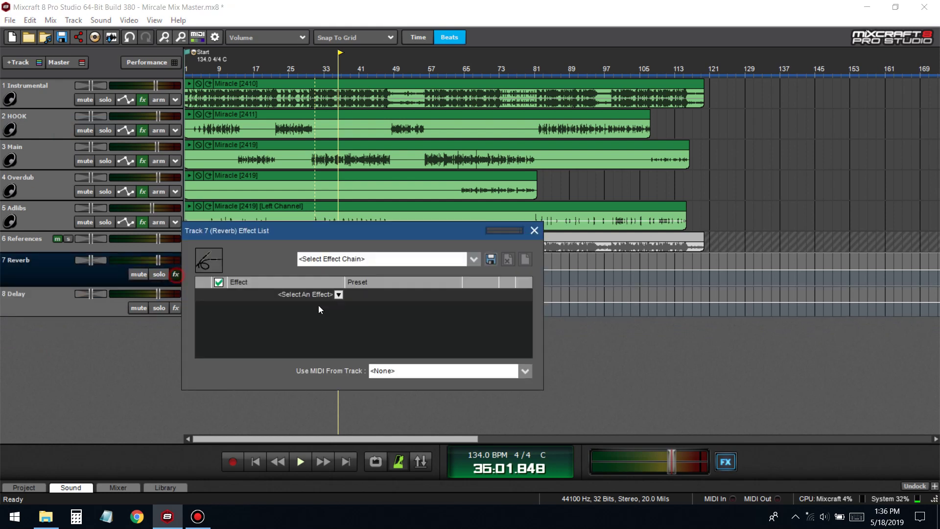
left_click(339, 294)
type("fus")
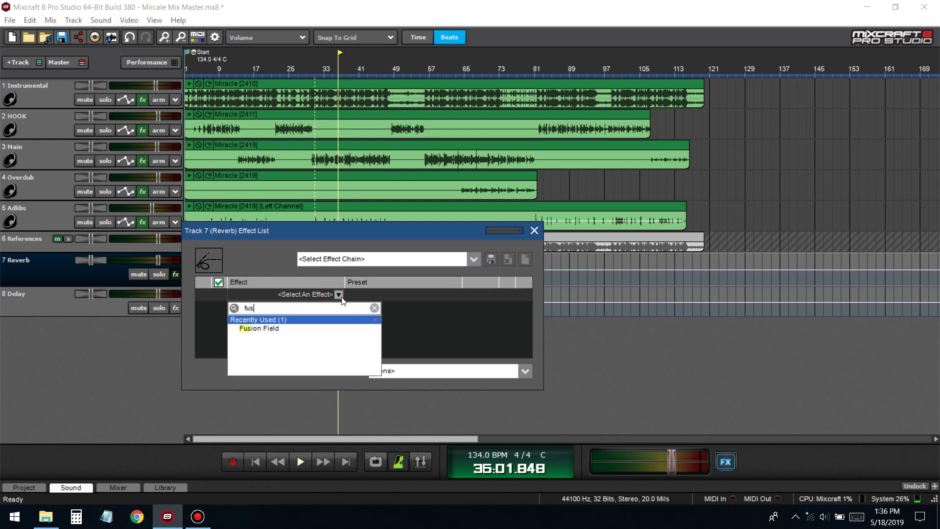
left_click(330, 326)
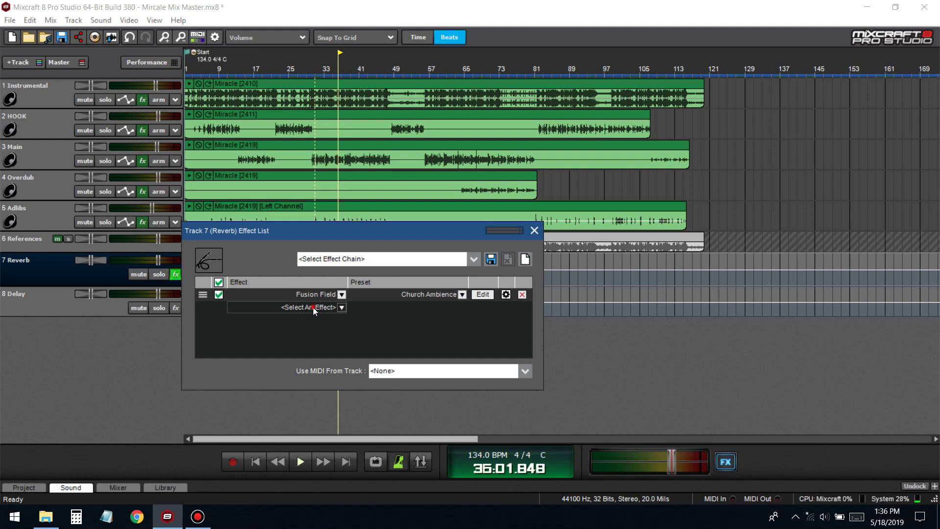
- Browse the available effects and inspect Fusion Field's settings on the Reverb track
left_click(342, 307)
scroll(325, 458, "down", 15)
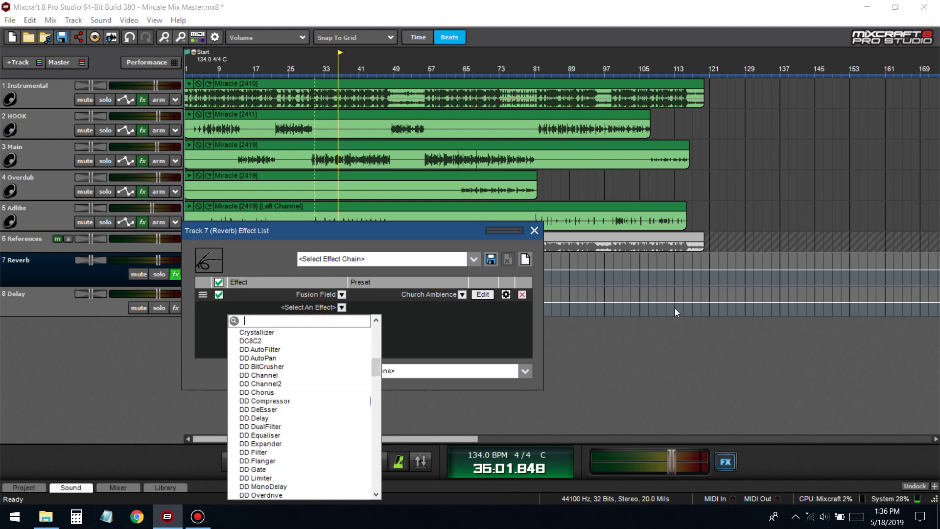
left_click(500, 299)
left_click(483, 294)
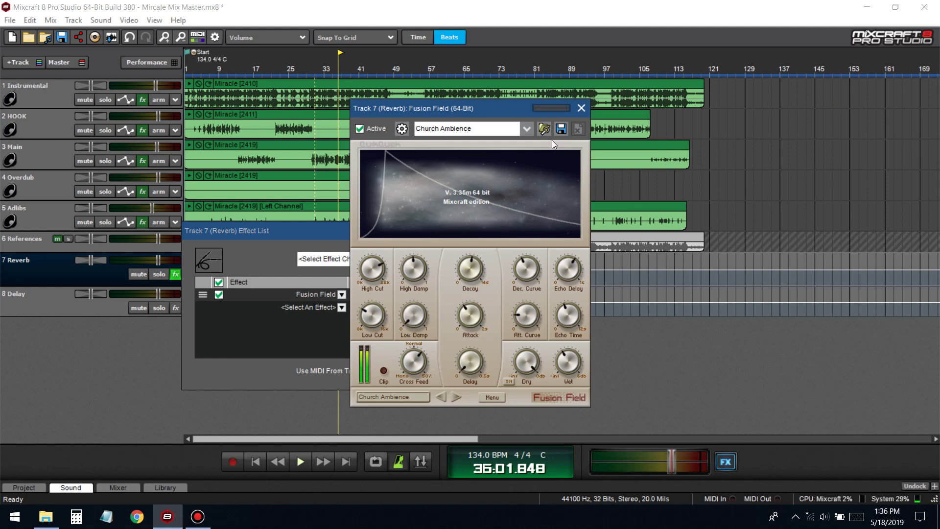
left_click(581, 110)
- Add DD Reverb after Fusion Field on the Reverb track and open its settings
left_click(307, 303)
scroll(307, 423, "down", 15)
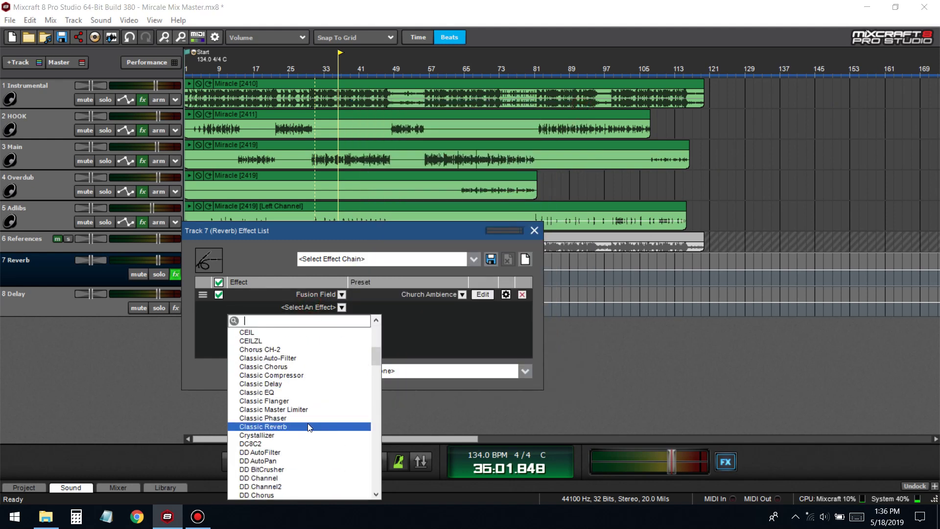
scroll(308, 435, "down", 1)
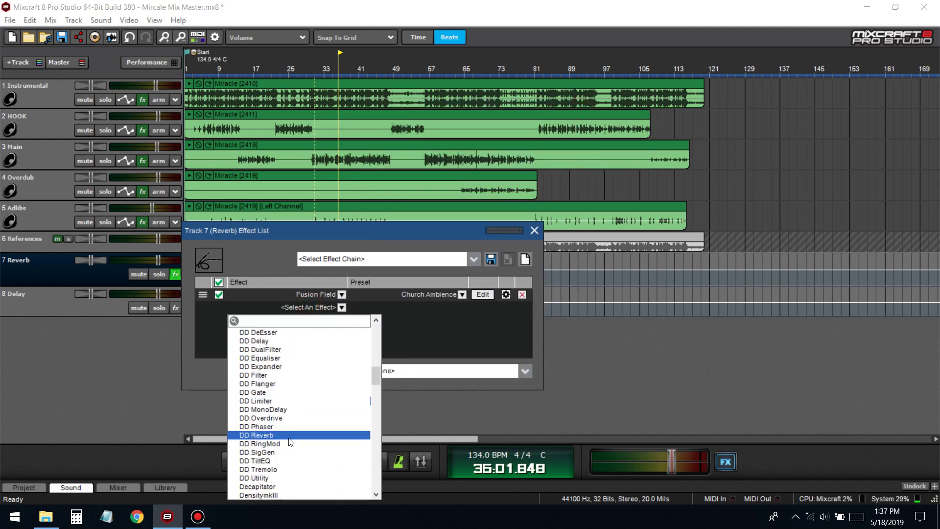
left_click(290, 435)
left_click(483, 307)
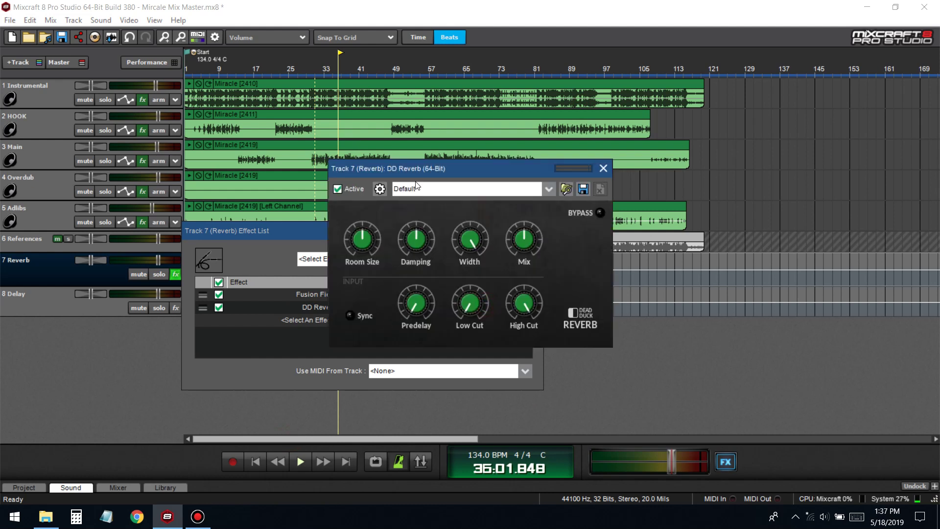
- Remove DD Reverb from the Reverb track's effect list and open the Fusion Field settings on their own
left_click(602, 170)
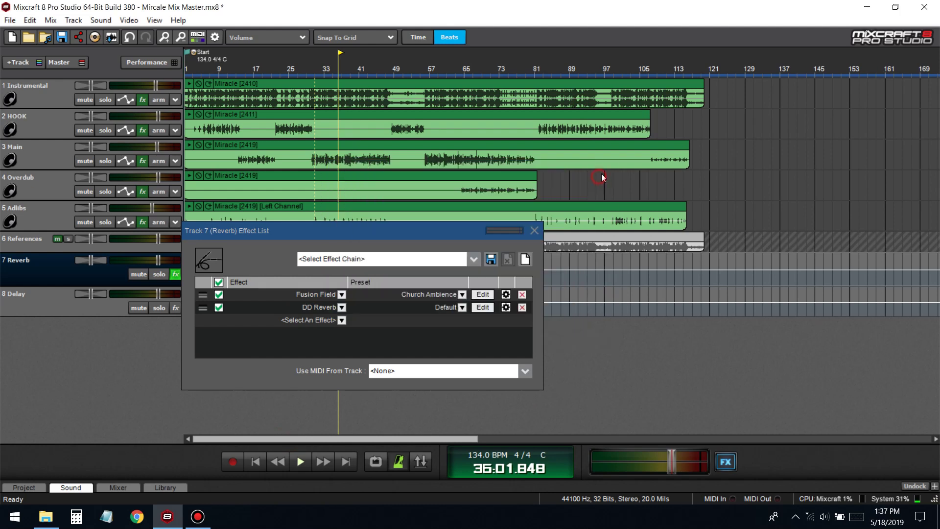
left_click(522, 308)
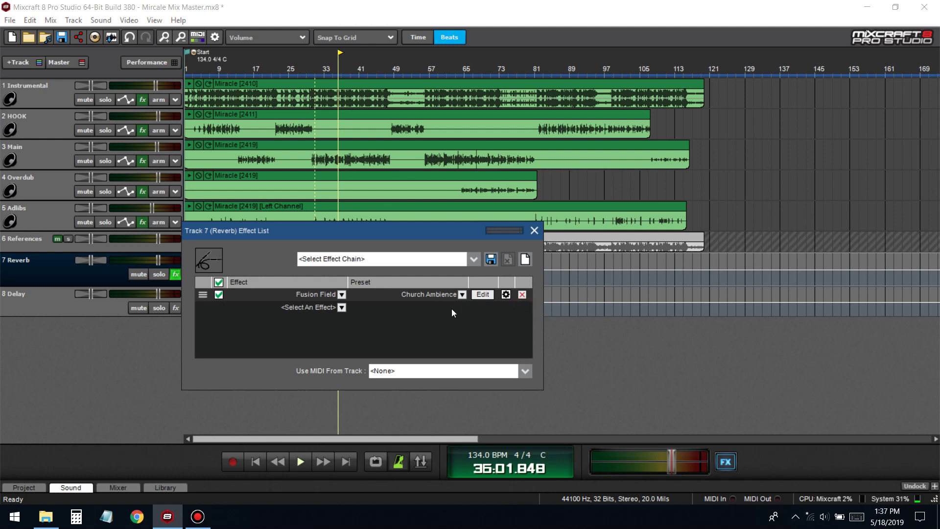
left_click(482, 295)
left_click(284, 239)
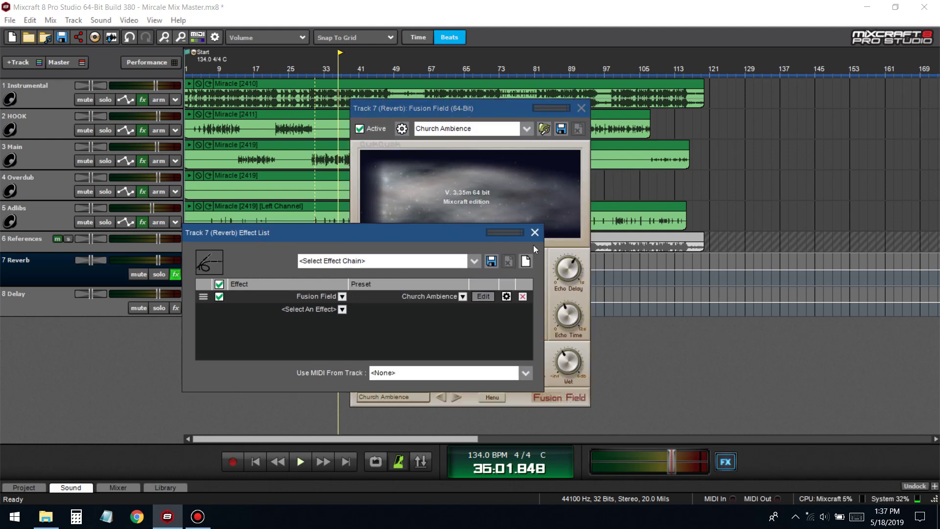
left_click(535, 231)
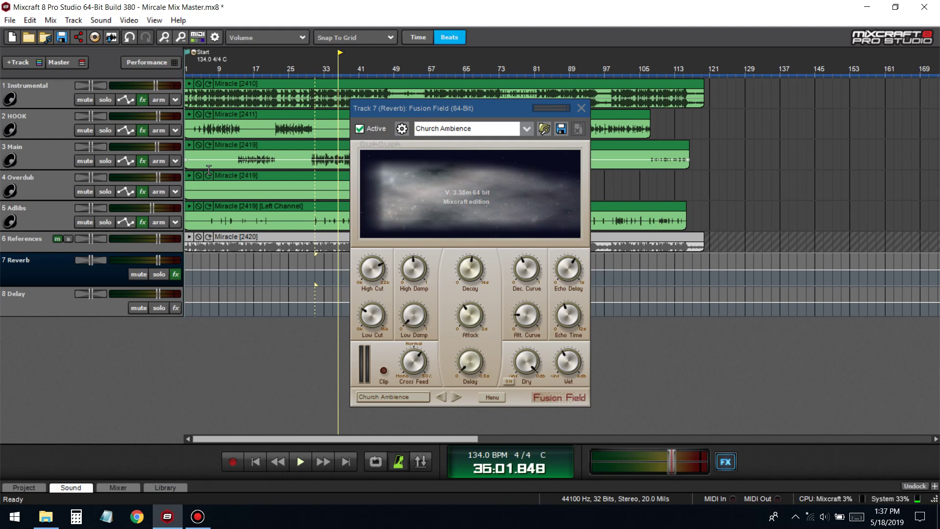
- Solo the Main track, check it from measure 31, and slightly reduce the height of the Reverb track
left_click(244, 71)
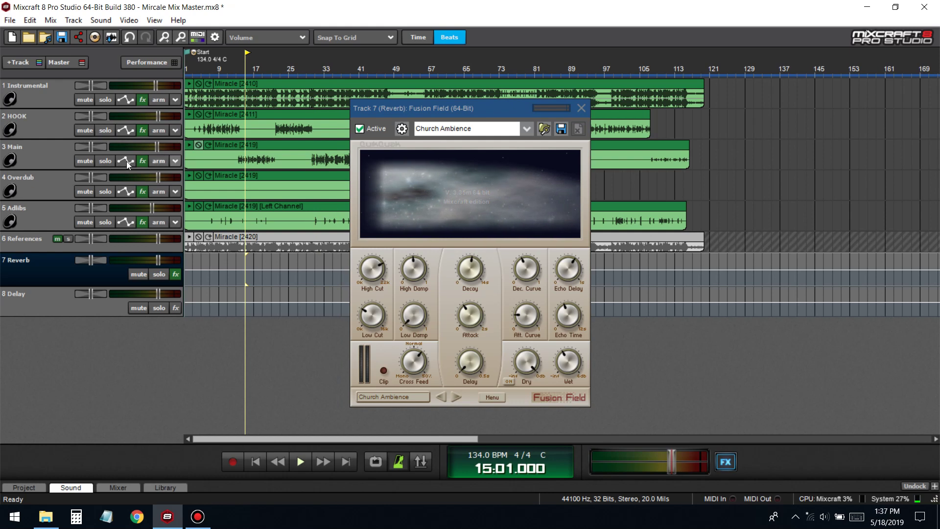
key("space")
left_click(315, 72)
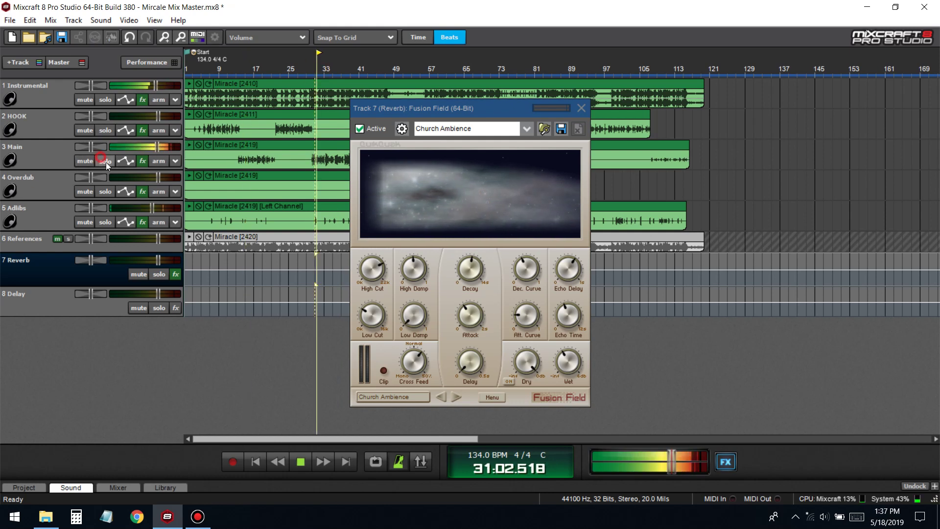
left_click(105, 160)
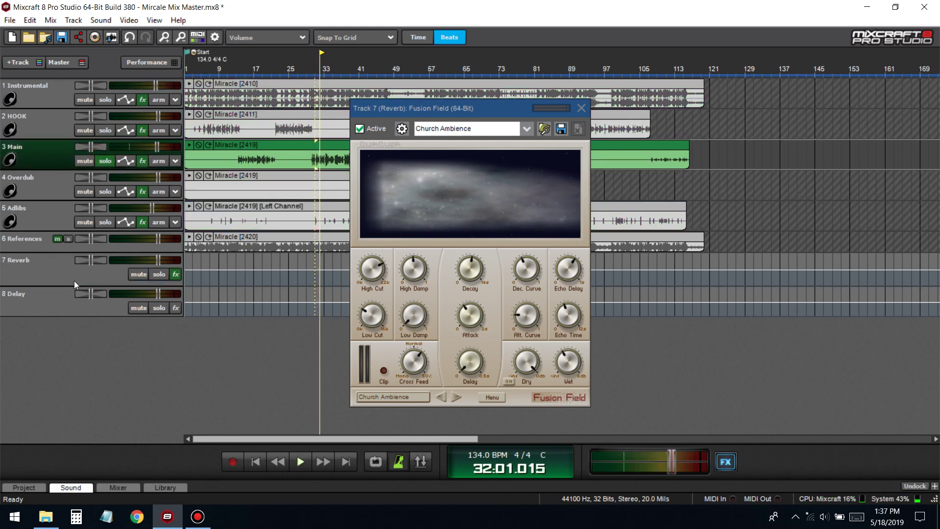
left_click_drag(75, 283, 80, 280)
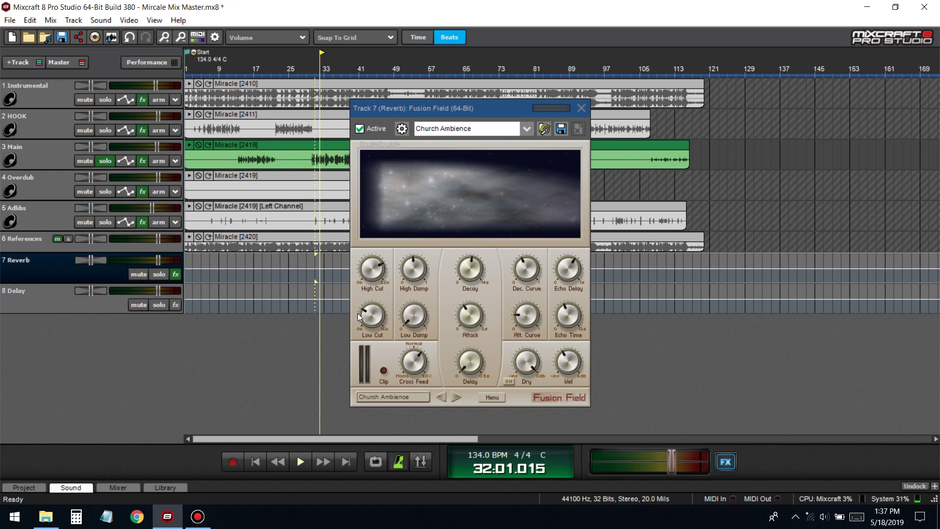
- Raise Fusion Field's decay and show the Main track's automation lane for the send to (7) Reverb
left_click_drag(472, 278, 454, 234)
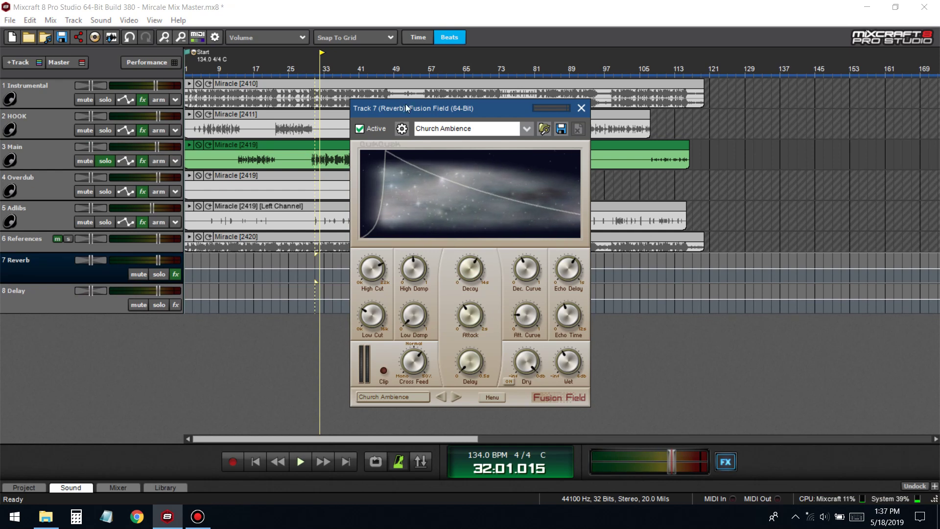
left_click_drag(417, 111, 549, 130)
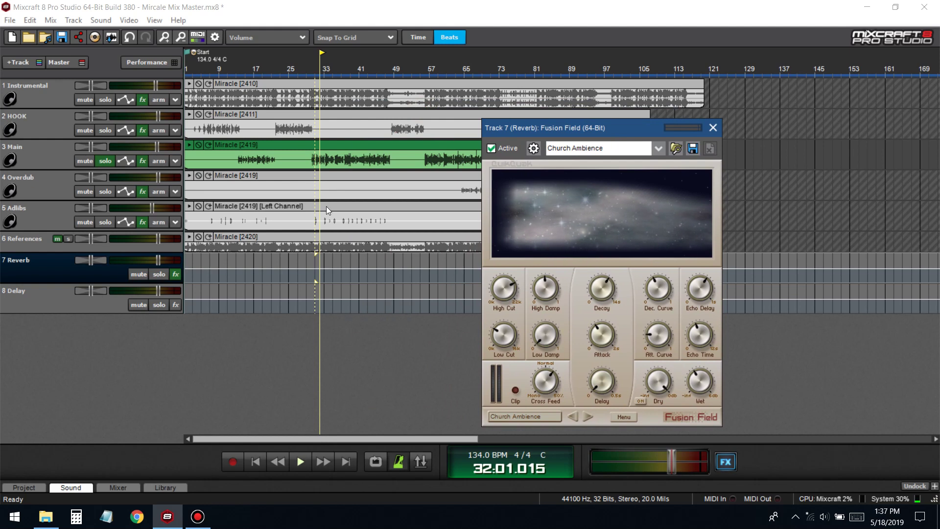
key("space")
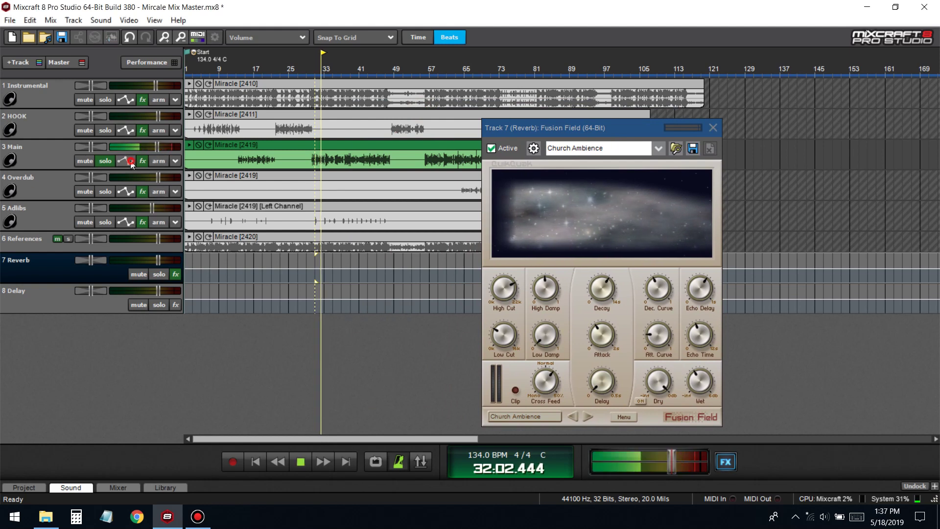
left_click(130, 162)
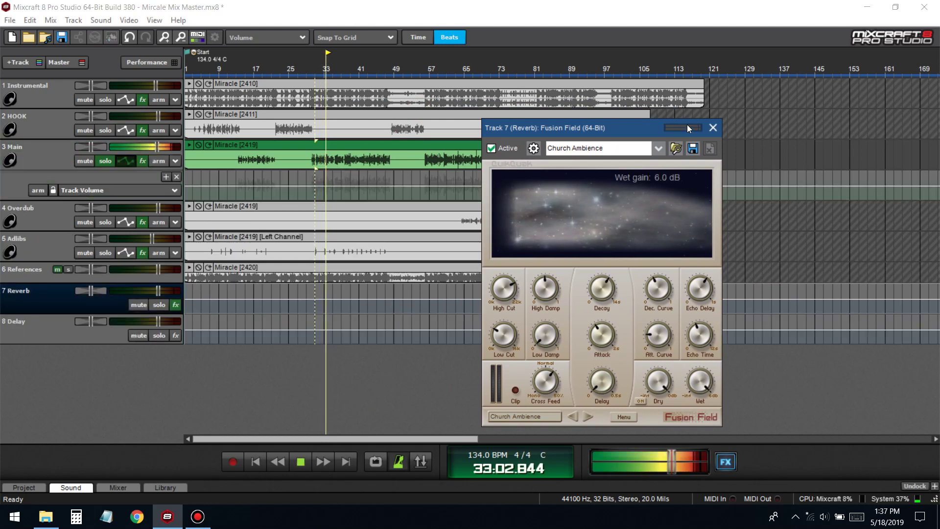
left_click(118, 190)
left_click(74, 240)
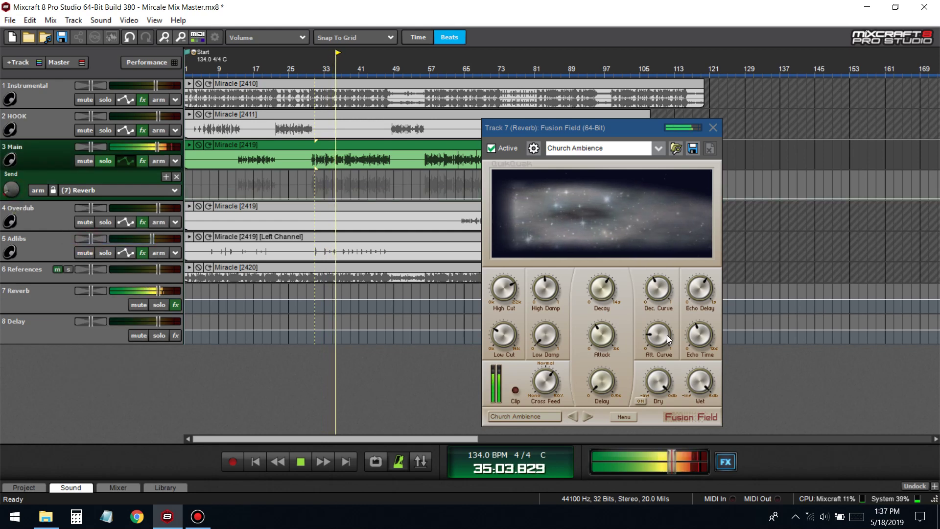
- Shorten Fusion Field's decay and set its attack to about 0.13 seconds while the soloed Main track plays
left_click_drag(601, 290, 607, 313)
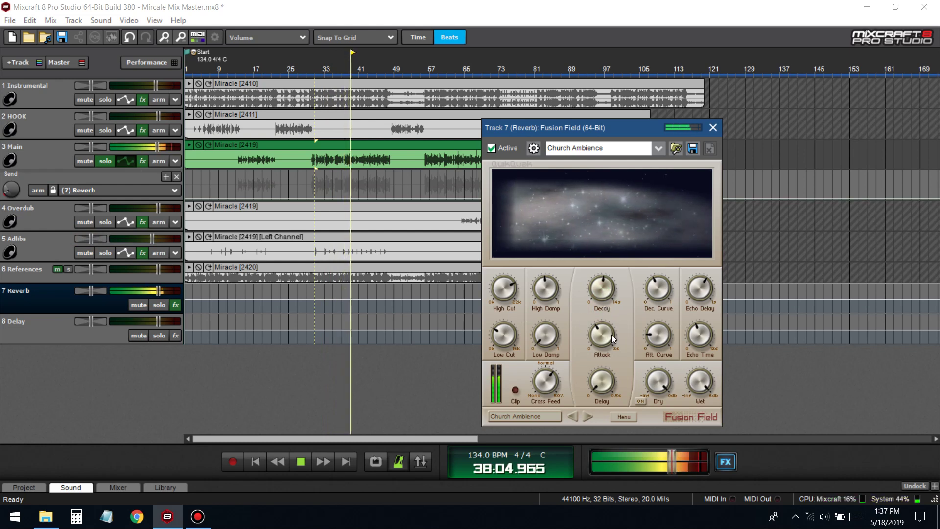
mouse_move(602, 337)
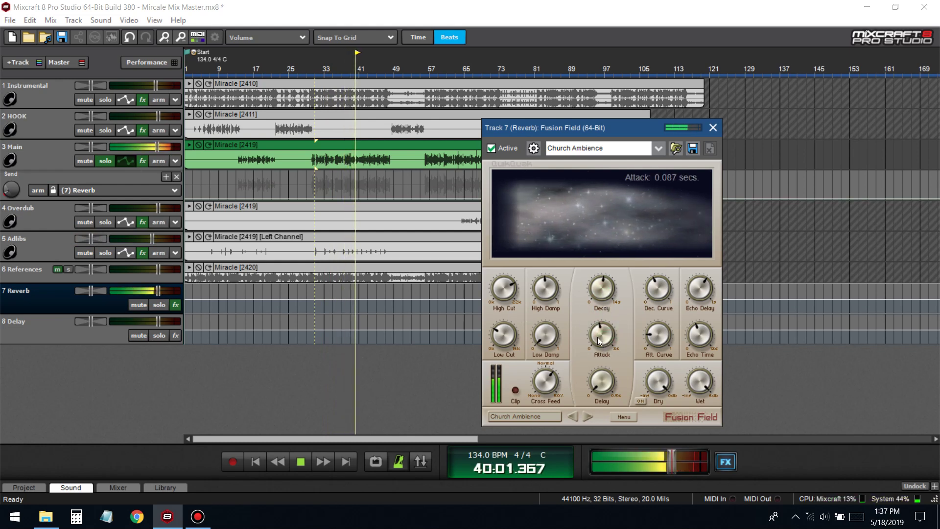
left_click_drag(598, 337, 595, 316)
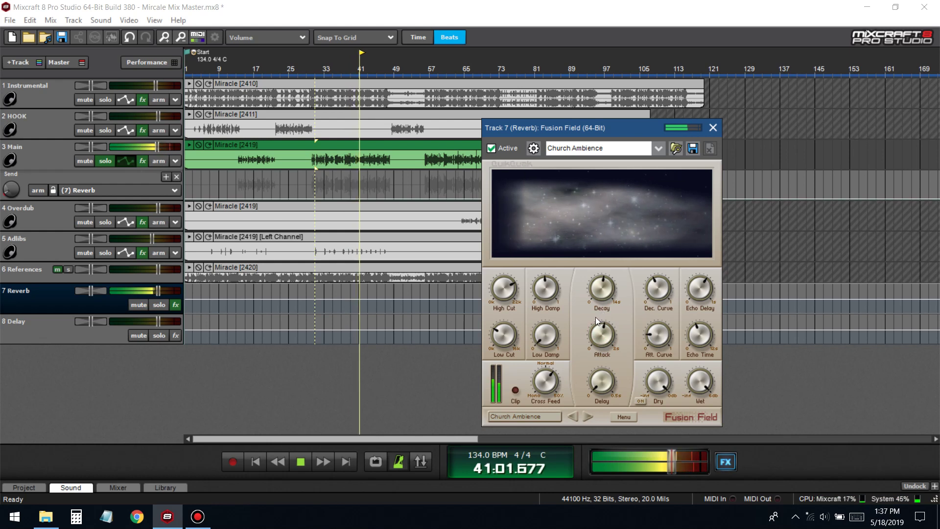
mouse_move(600, 329)
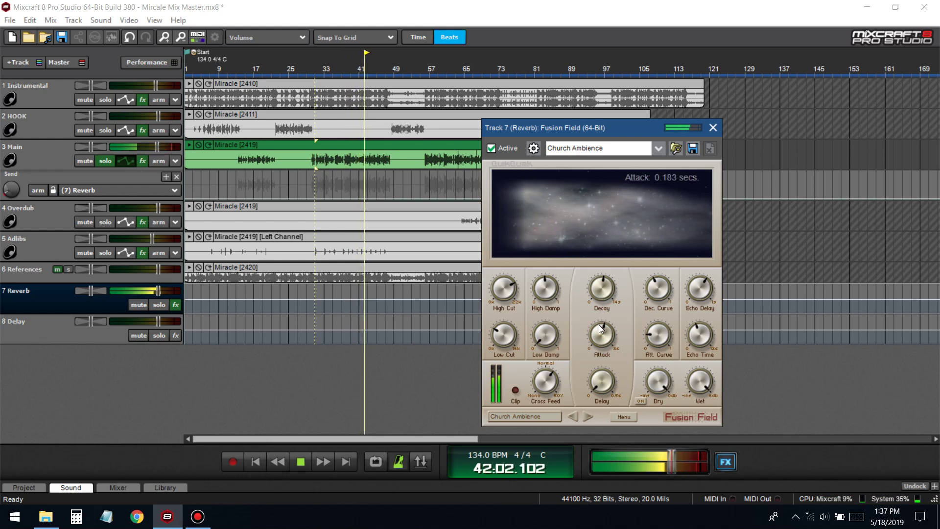
left_click_drag(600, 328, 600, 348)
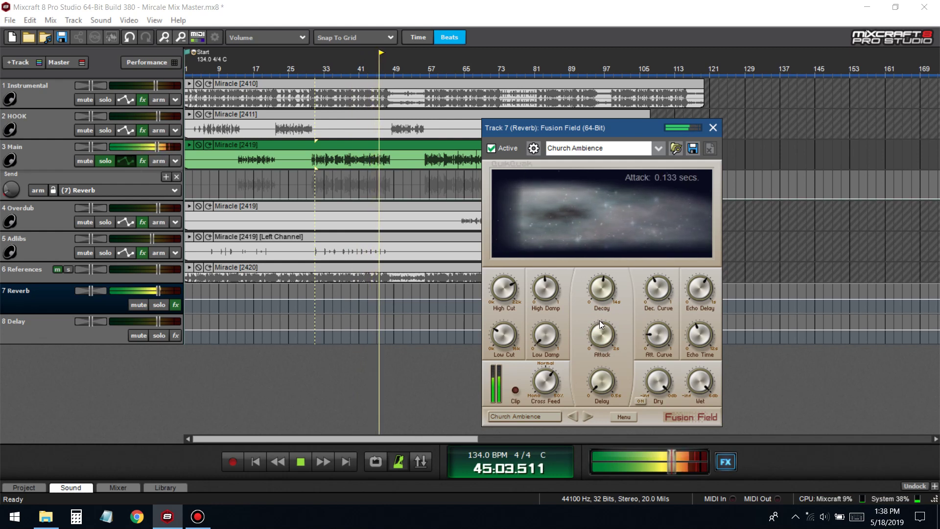
- Slightly increase Fusion Field's high damping and raise its low cut to about 907 Hz
left_click_drag(545, 288, 547, 266)
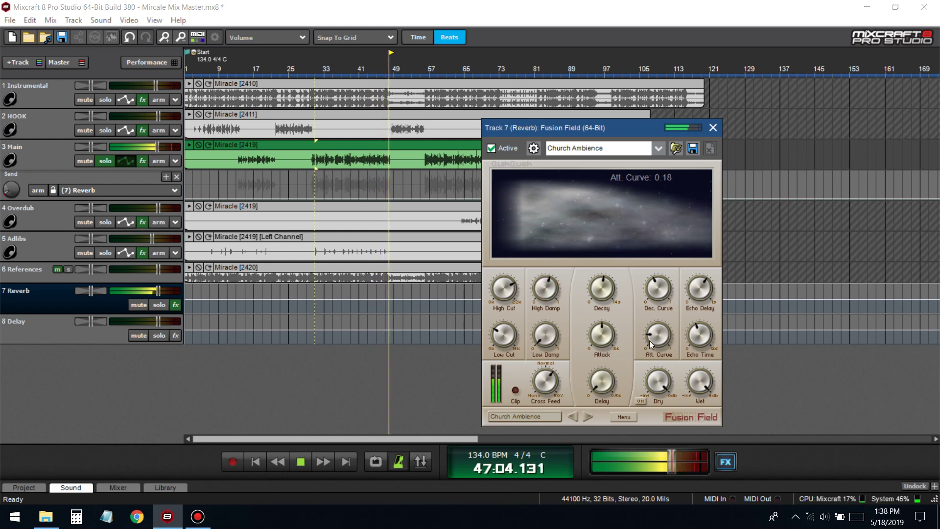
mouse_move(604, 381)
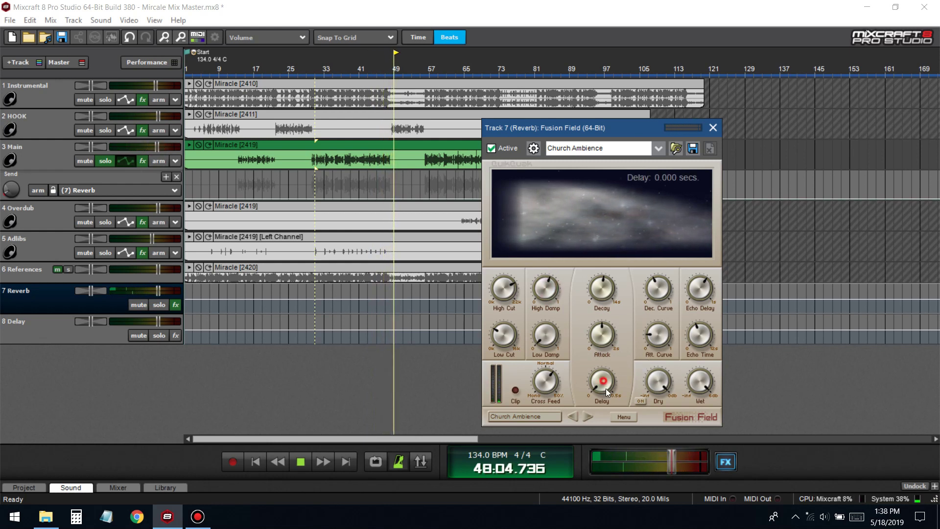
mouse_move(498, 319)
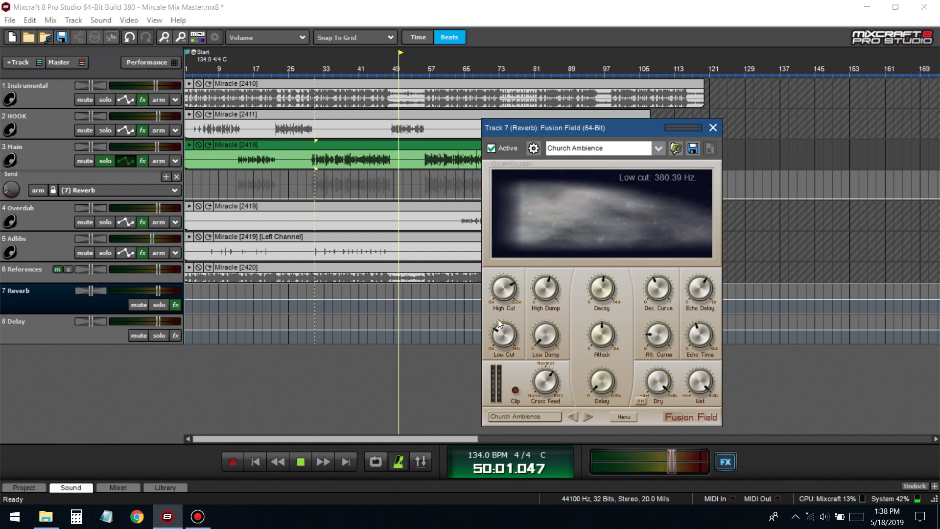
scroll(497, 332, "up", 3)
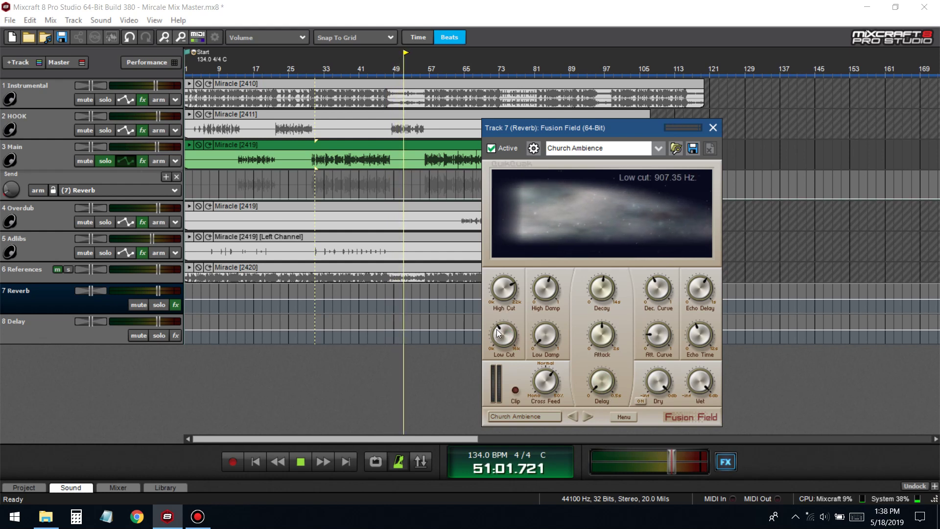
- Replay from measure 31 and set Fusion Field's high cut to about 6335 Hz, high damp to 0.74 and low damp to 0.08
left_click(315, 73)
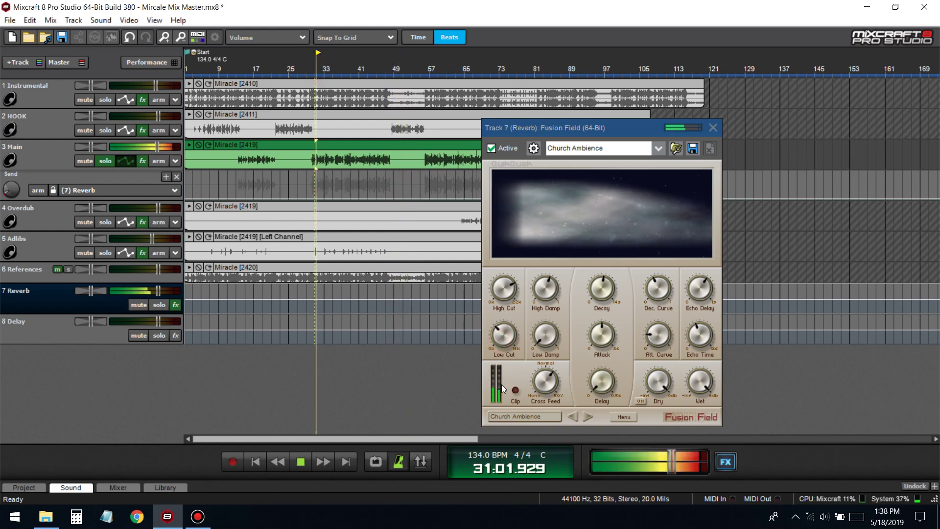
mouse_move(497, 289)
scroll(497, 289, "up", 2)
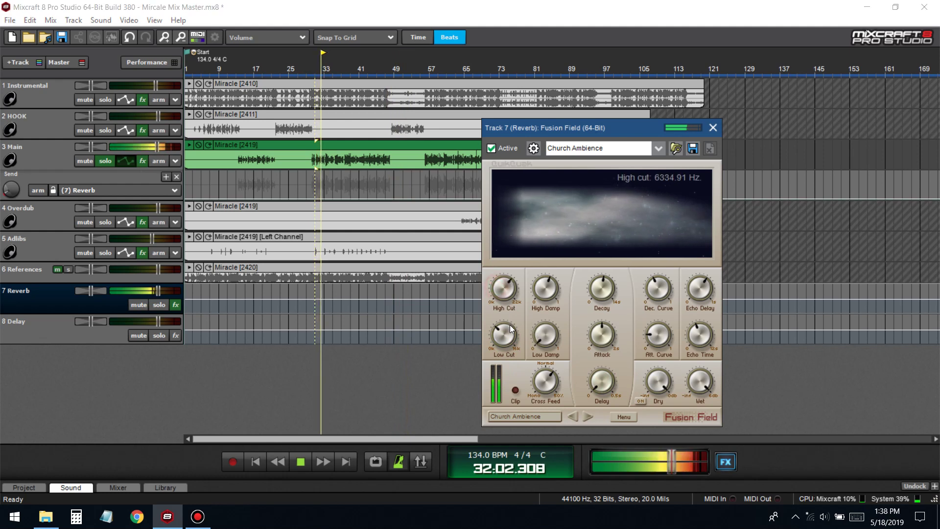
scroll(497, 289, "down", 2)
mouse_move(550, 292)
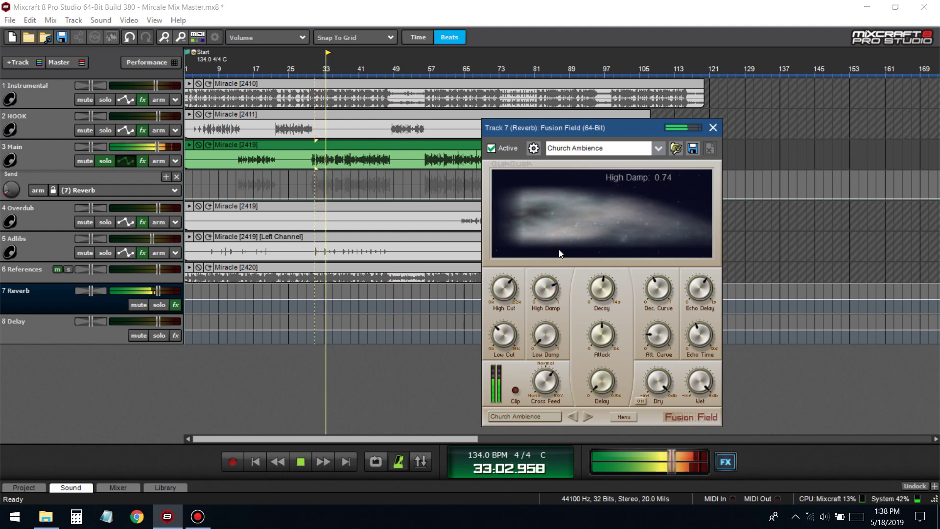
mouse_move(555, 317)
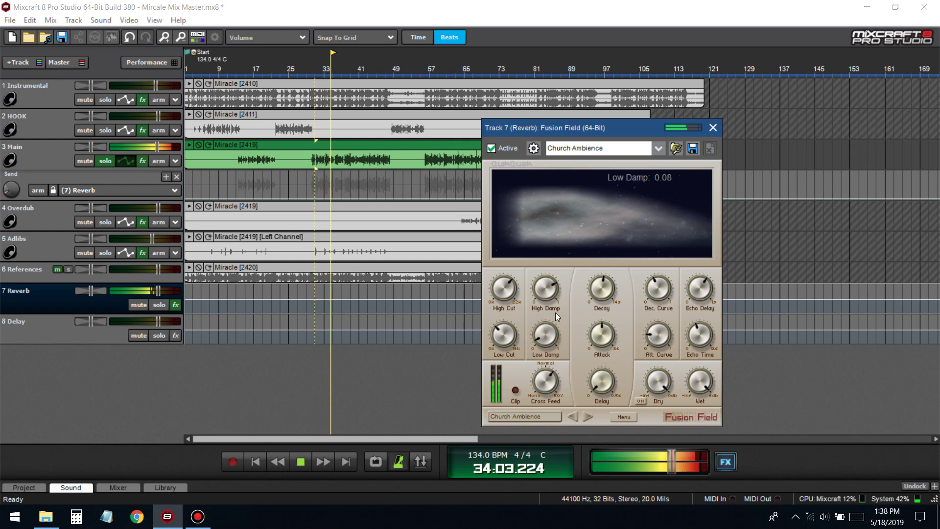
- Set Fusion Field's attack to 0.001 seconds and slightly increase its delay
mouse_move(611, 319)
scroll(610, 336, "down", 2)
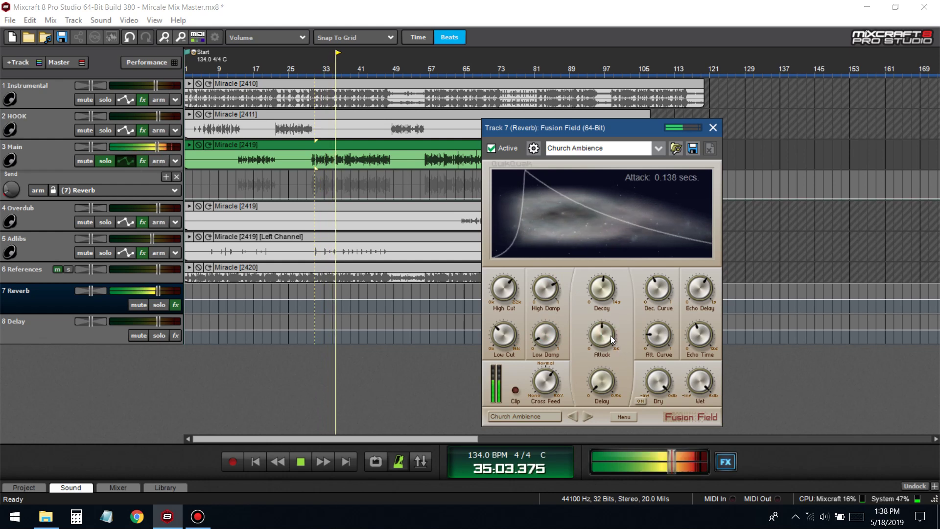
scroll(612, 334, "down", 1)
left_click_drag(610, 334, 612, 447)
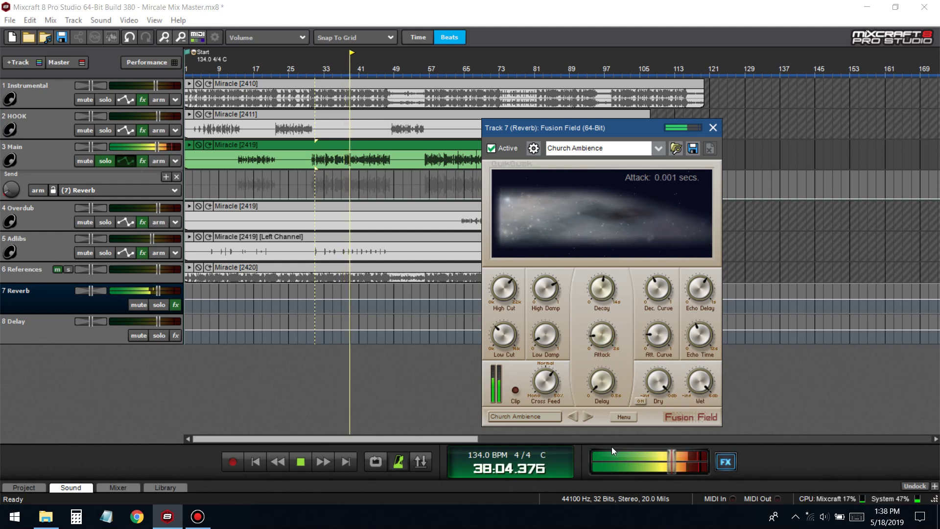
left_click_drag(612, 364, 613, 358)
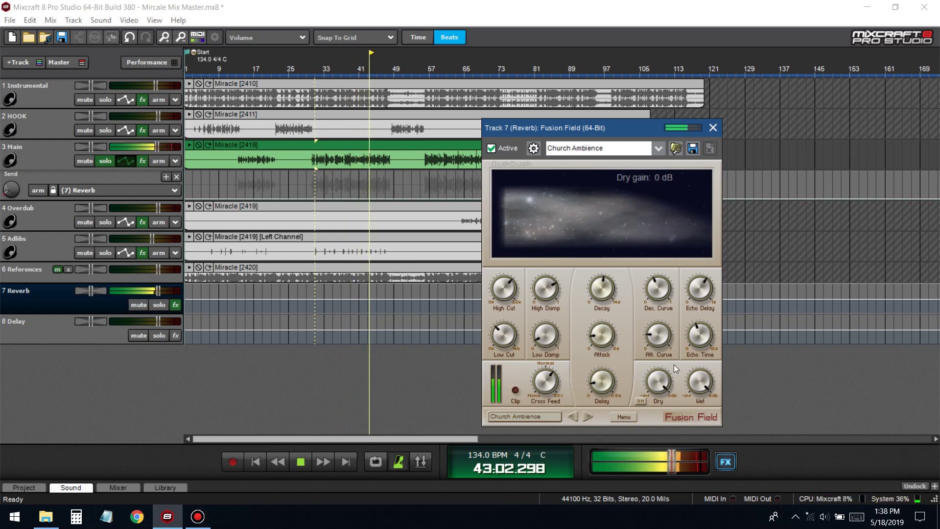
- Lower Fusion Field's decay curve and adjust the Main track's send to Reverb to about 16, replaying from measure 37
left_click_drag(663, 290, 667, 252)
left_click_drag(679, 305, 674, 349)
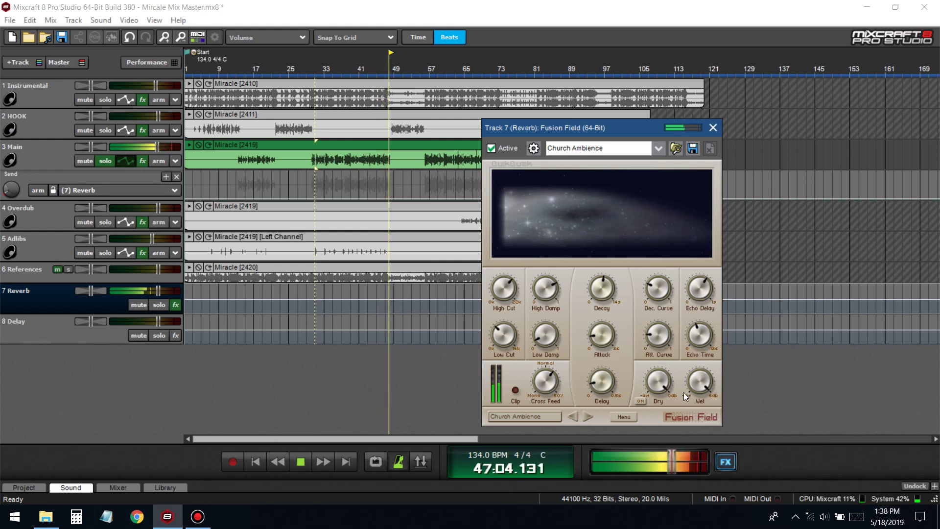
left_click(17, 189)
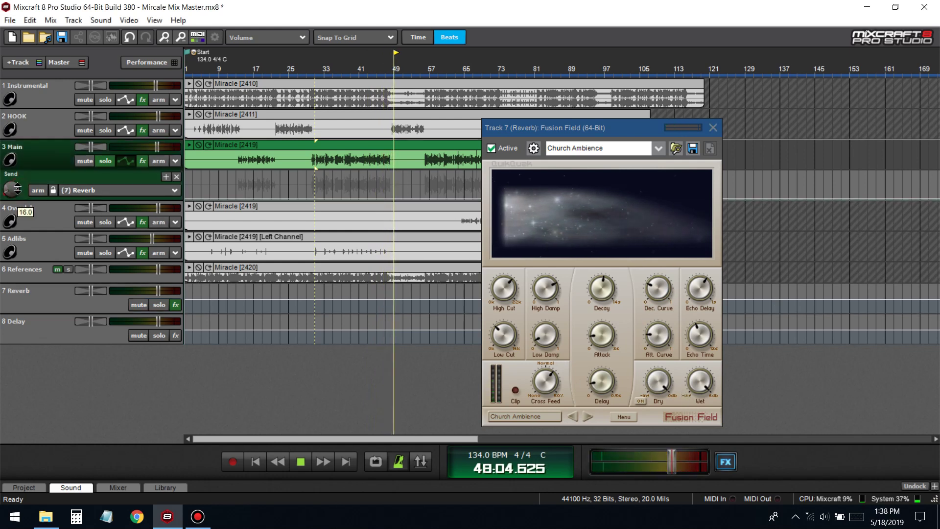
left_click(343, 122)
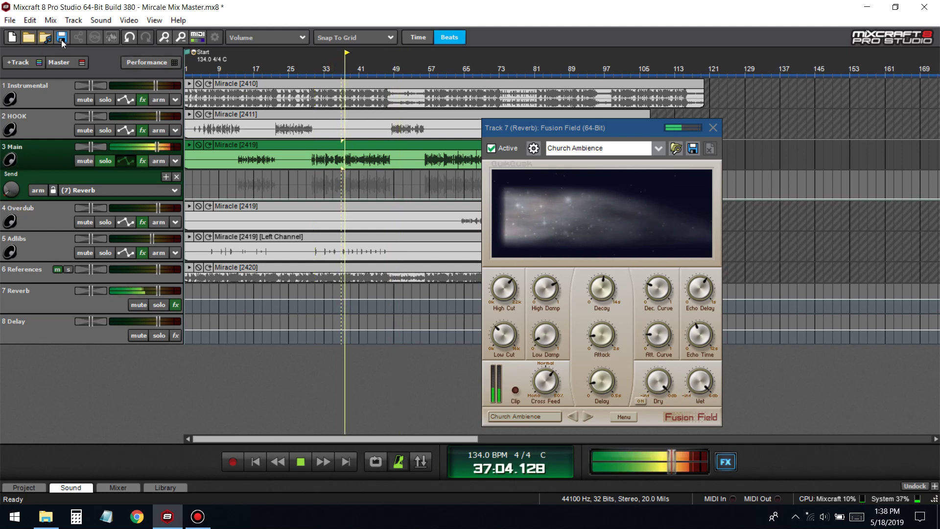
- Close Fusion Field, unsolo Main and hide its send lane, and save the project
left_click(712, 127)
left_click(125, 161)
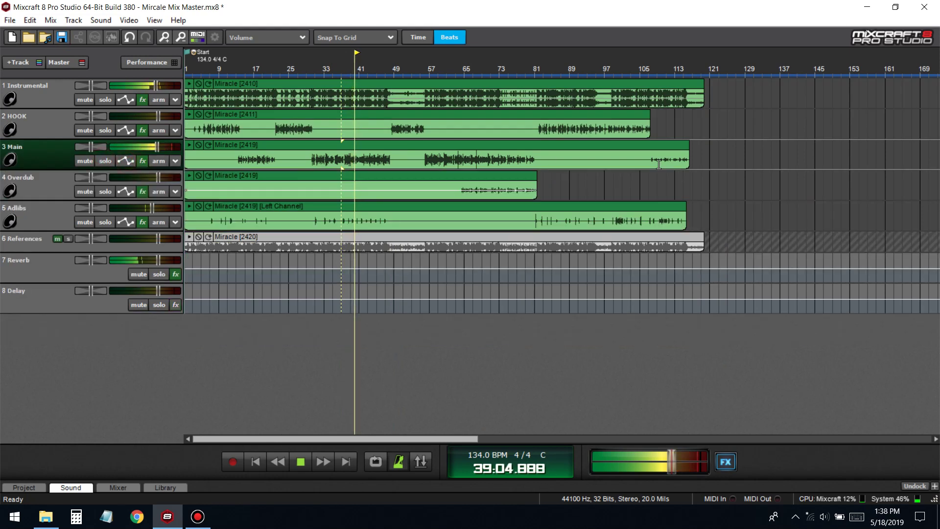
left_click(62, 37)
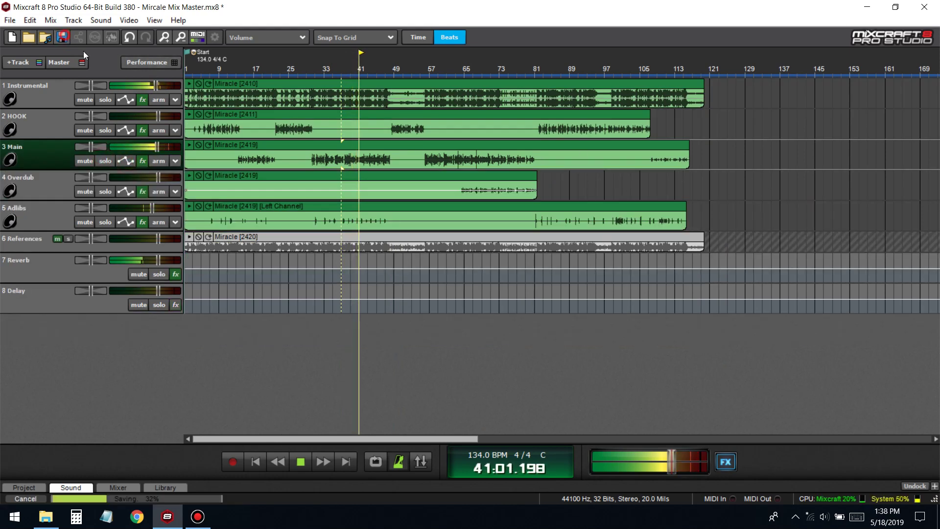
key("space")
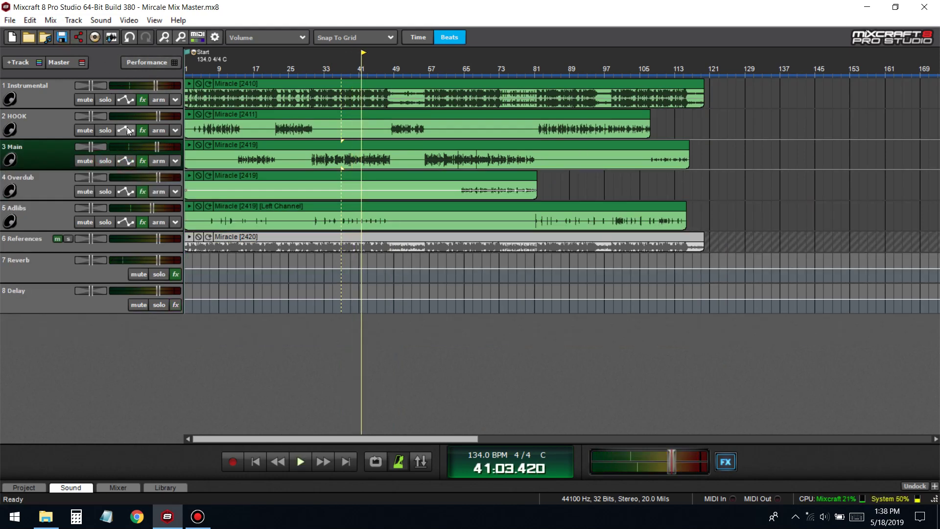
- Play from measure 23, lower the HOOK track's send to Reverb, and hide its automation lane
left_click(126, 130)
left_click(95, 159)
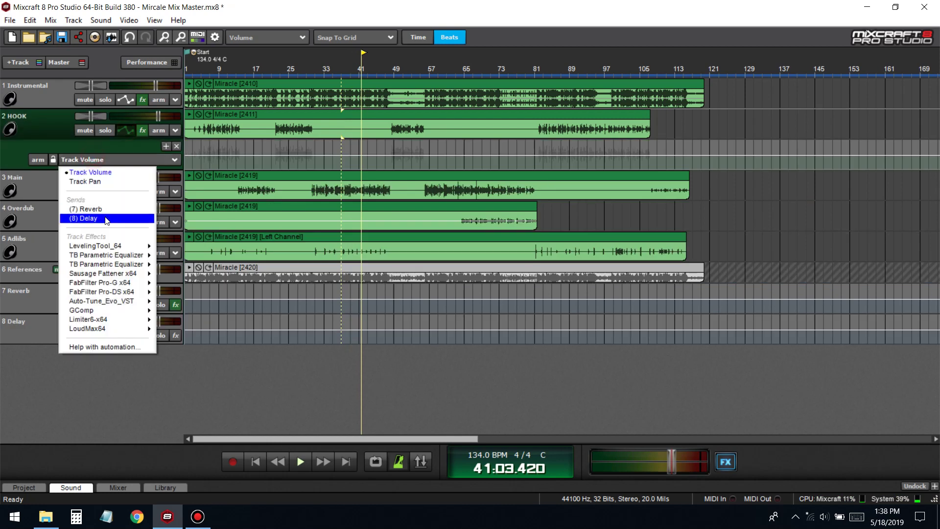
left_click(88, 209)
left_click(278, 67)
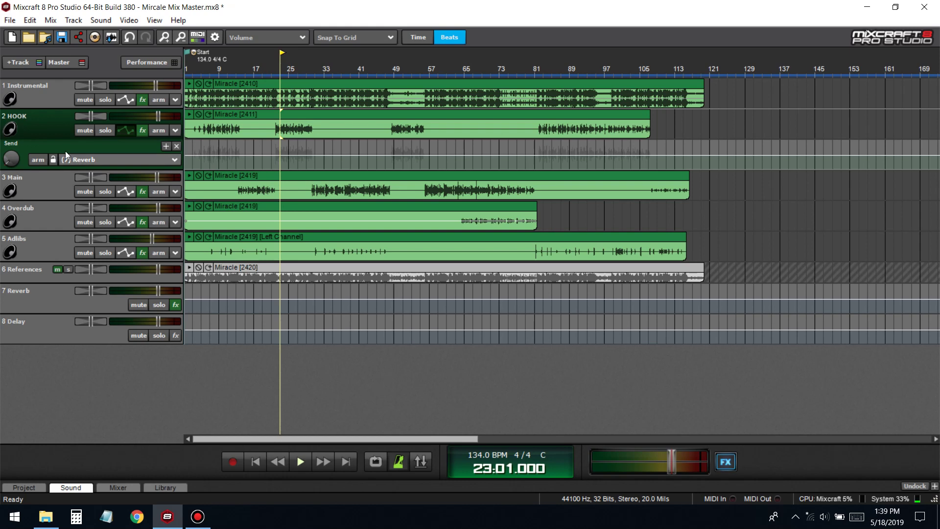
key("space")
left_click_drag(11, 158, 11, 169)
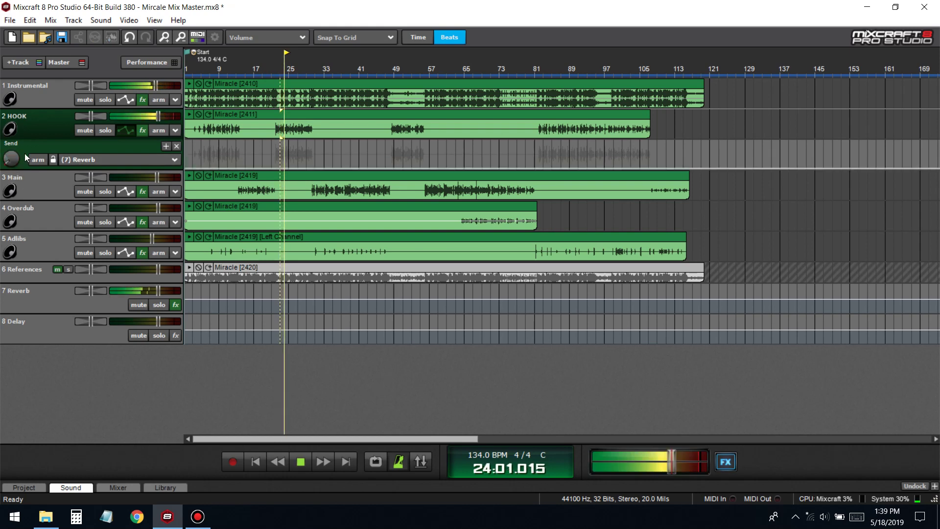
left_click(125, 130)
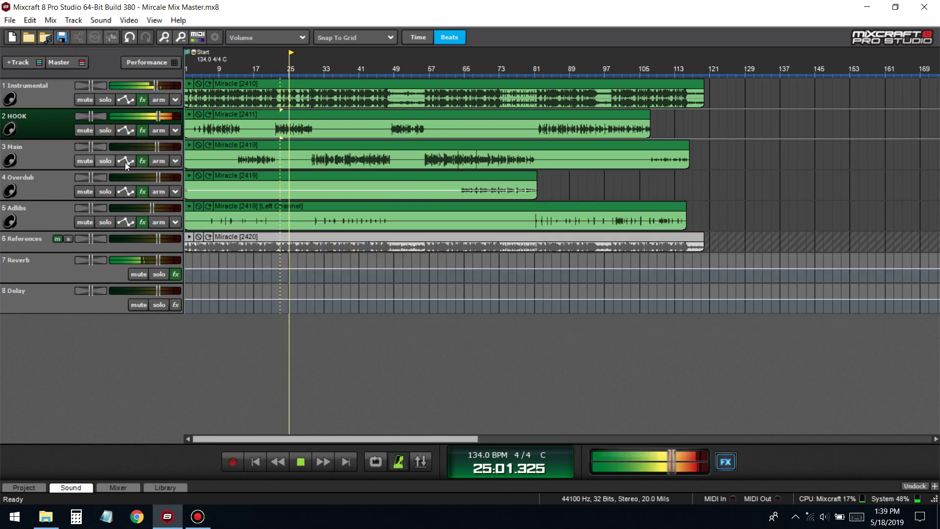
- Check the Main track's Reverb send, hide its lane again, and save the project
left_click(125, 161)
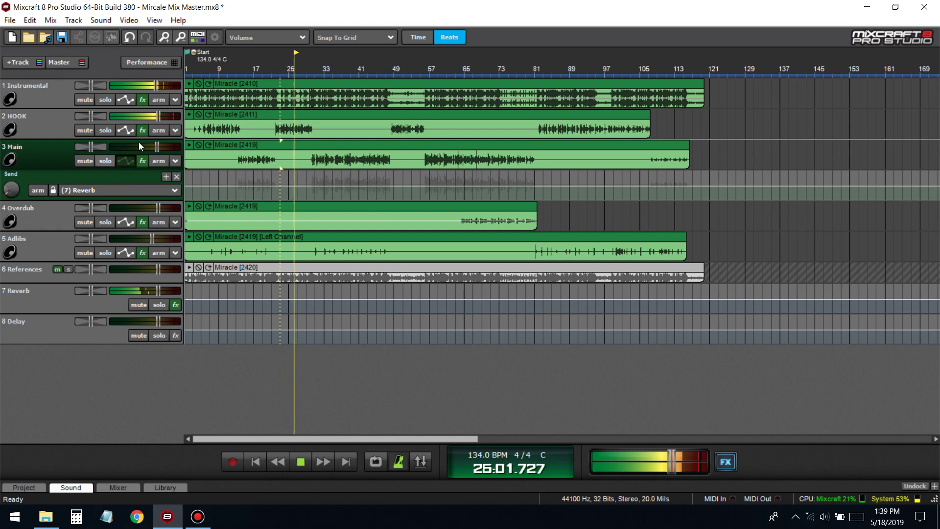
left_click(126, 161)
left_click(61, 38)
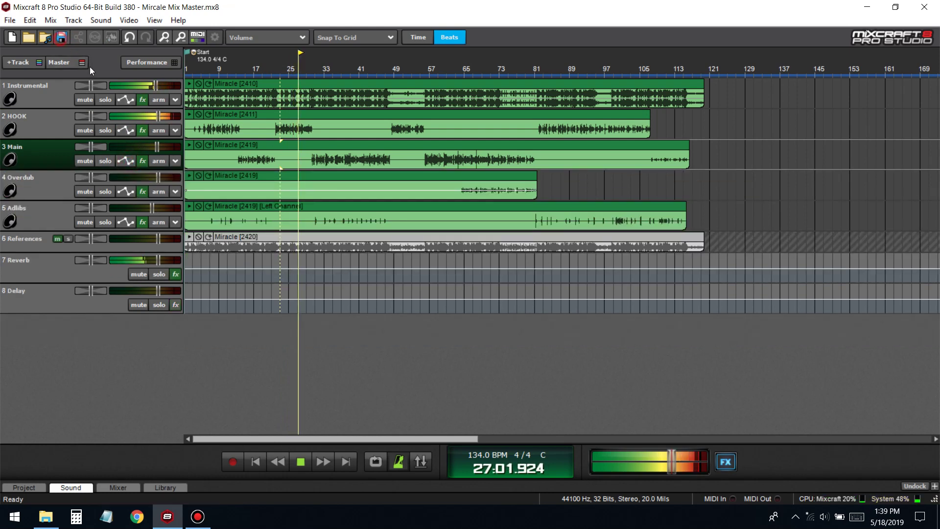
- Listen from measure 65 and add Auto-Tune_Evo_VST to the Overdub track's effects
left_click(466, 81)
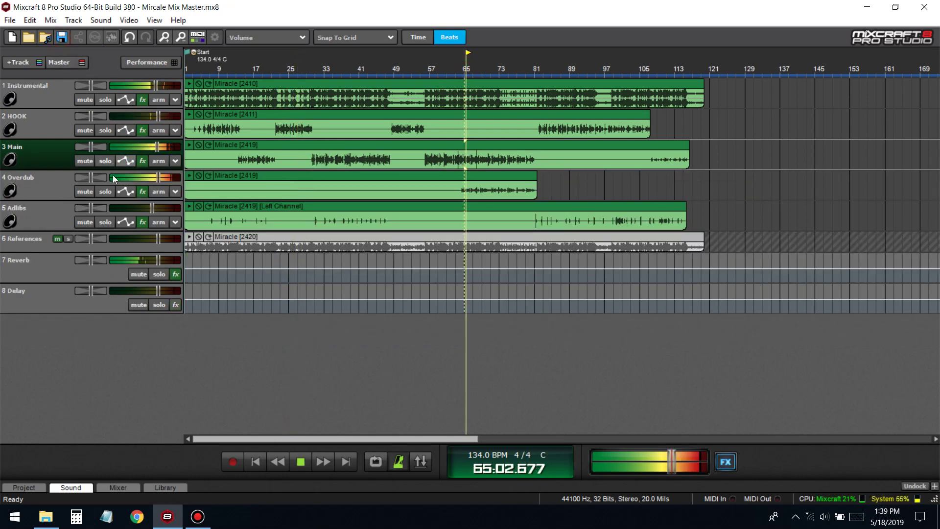
key("space")
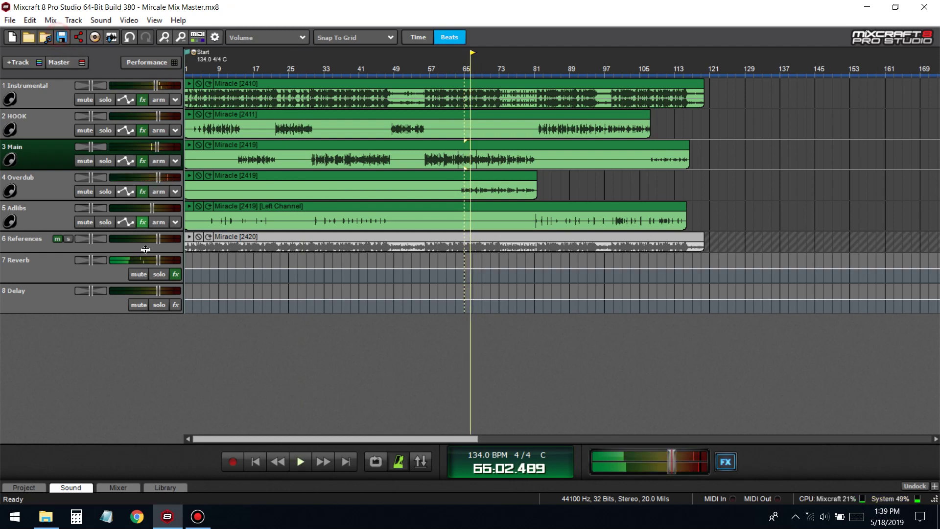
left_click(142, 192)
scroll(357, 265, "down", 2)
left_click(337, 263)
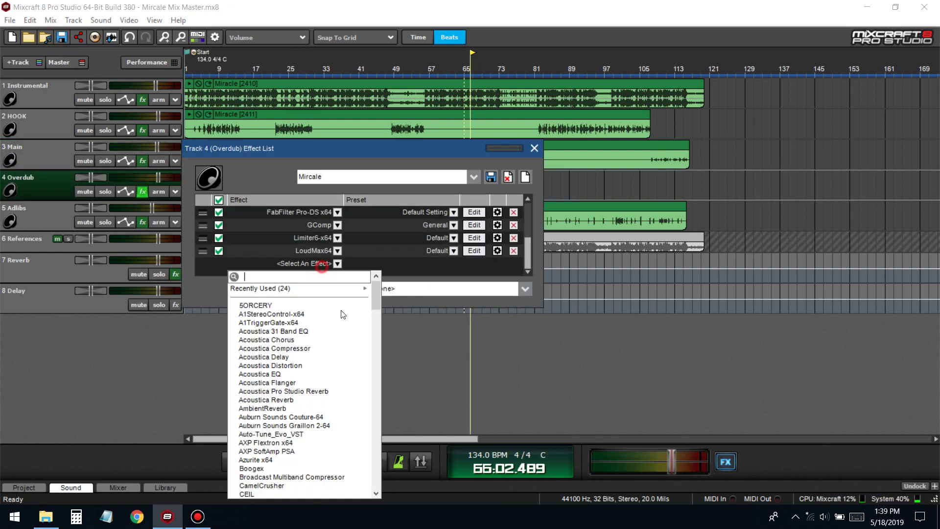
scroll(293, 408, "up", 5)
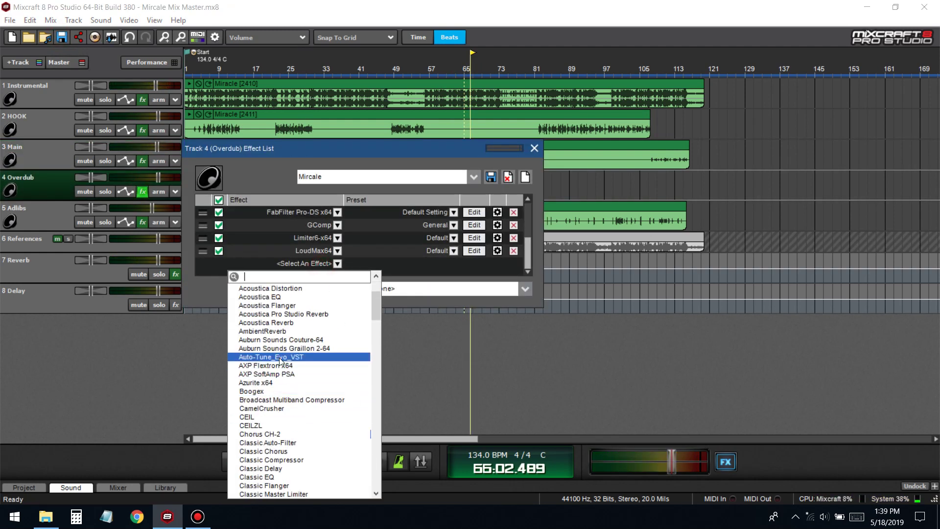
left_click(474, 266)
- Set Auto-Tune Evo to key D Minor, retune speed 17, humanize 100 and input type Low Male, and close its windows
left_click(381, 108)
left_click(394, 148)
left_click(415, 107)
left_click(458, 136)
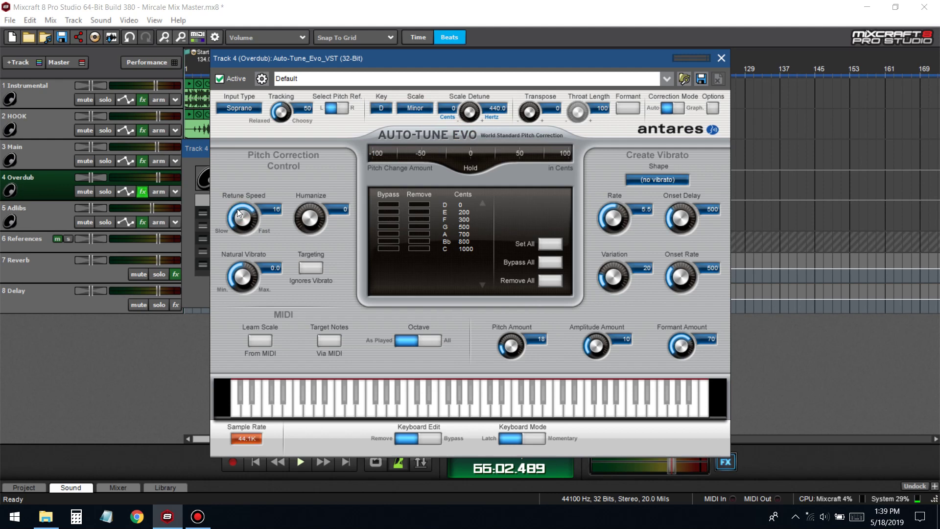
scroll(237, 209, "down", 1)
left_click(254, 148)
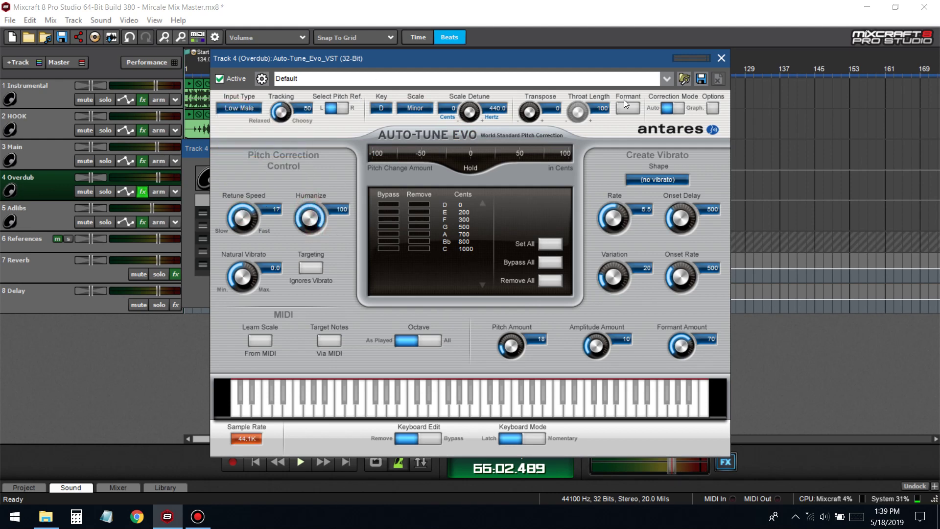
left_click(721, 59)
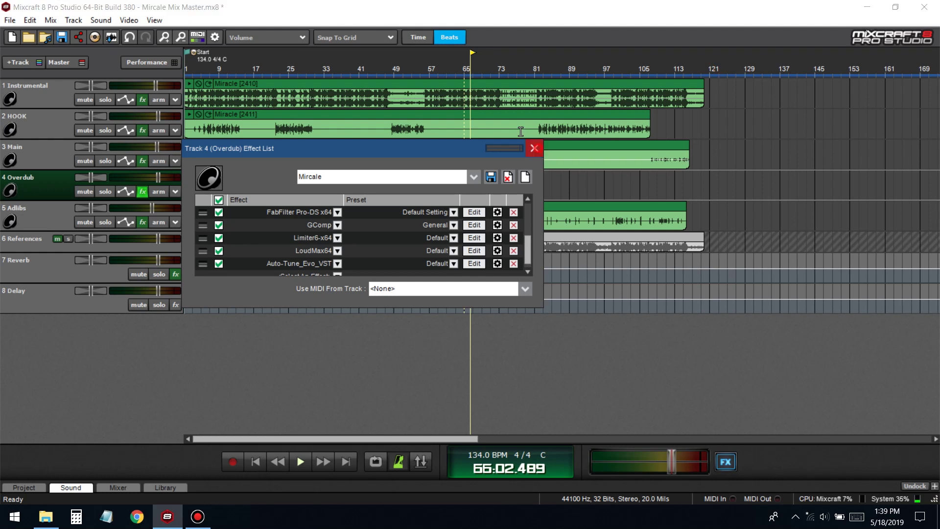
left_click(535, 149)
- Replay from measure 65 and lower the Overdub track's volume
left_click(474, 74)
key("space")
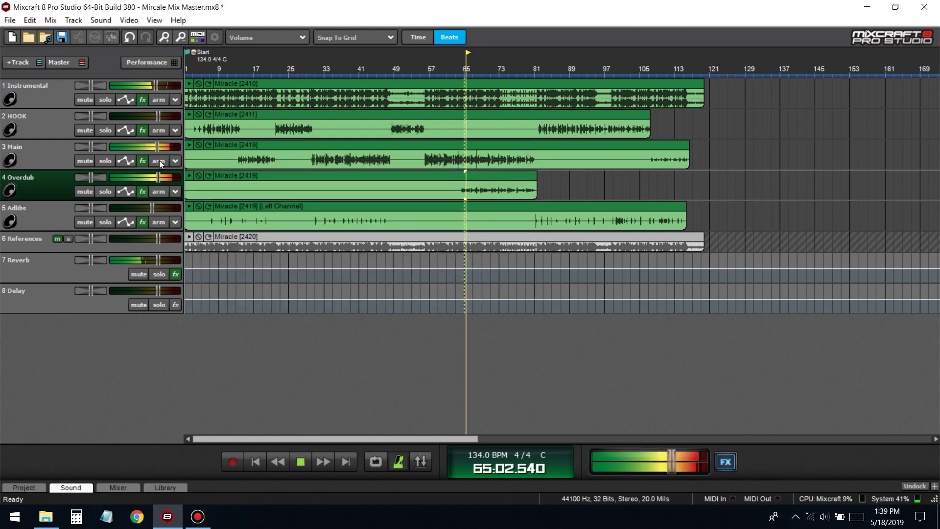
left_click_drag(163, 175, 150, 176)
key("space")
- Enlarge the Overdub effect list and move Auto-Tune_Evo_VST directly above GComp
left_click(143, 191)
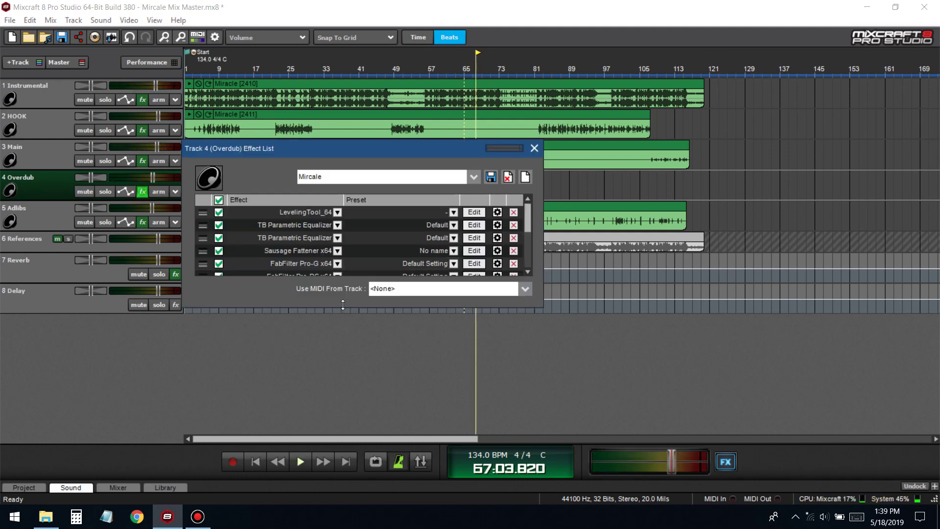
left_click(299, 344)
left_click(427, 366)
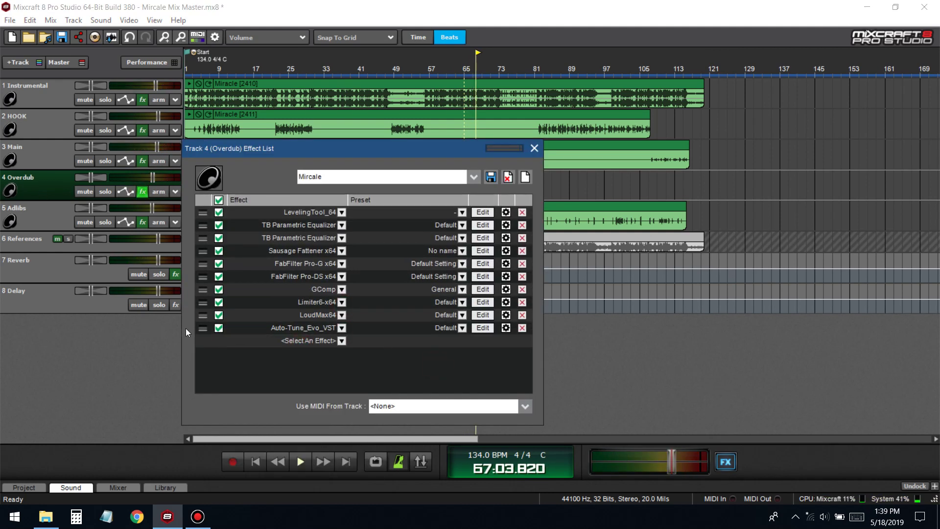
left_click_drag(205, 321, 203, 289)
- Add pitchproof-x64 at the end of the Overdub effect chain and open its controls
left_click(320, 344)
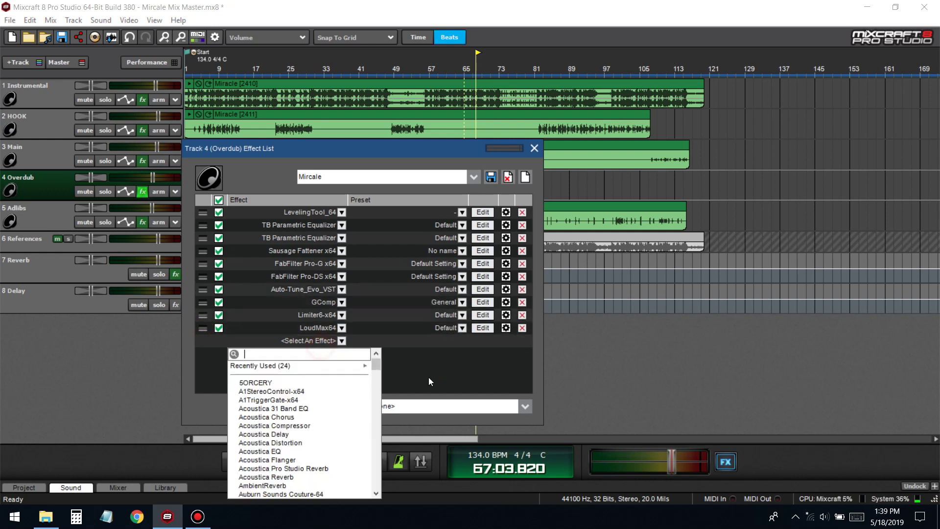
type("pitc")
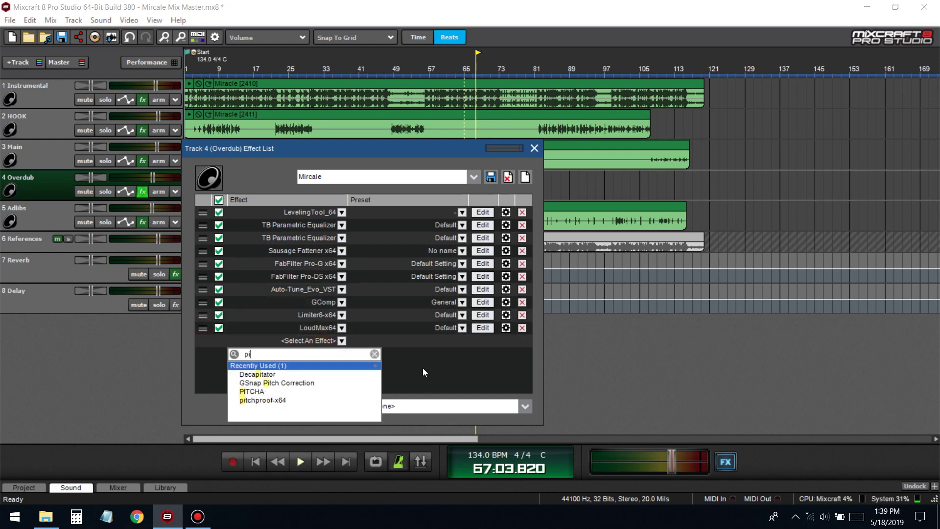
left_click(264, 392)
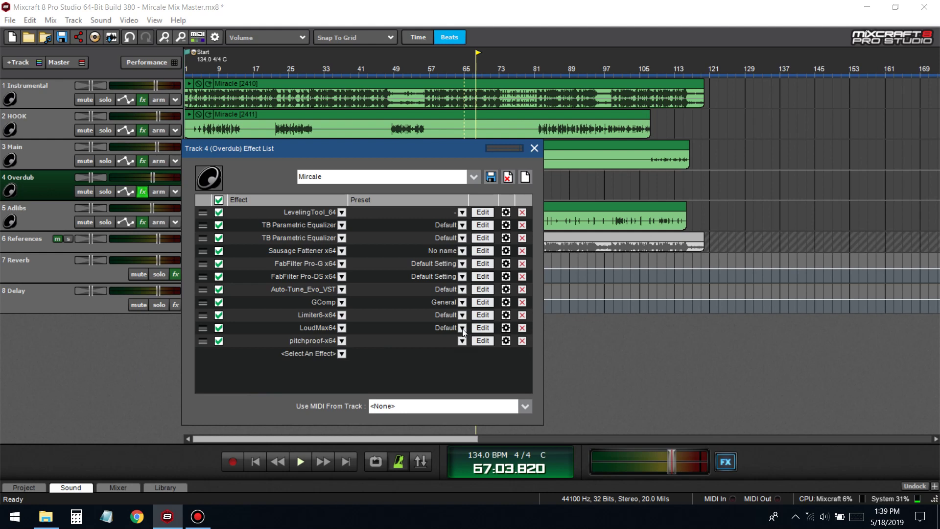
left_click(484, 340)
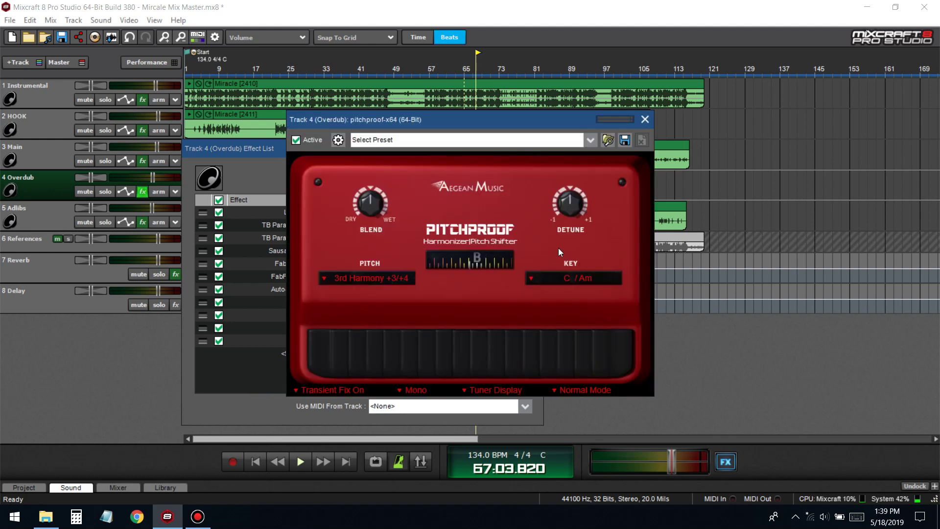
- Close the effect list, play Overdub soloed from measure 65, and switch pitchproof to Stereo
left_click_drag(548, 119, 600, 267)
left_click(525, 127)
left_click(535, 147)
left_click(461, 69)
key("space")
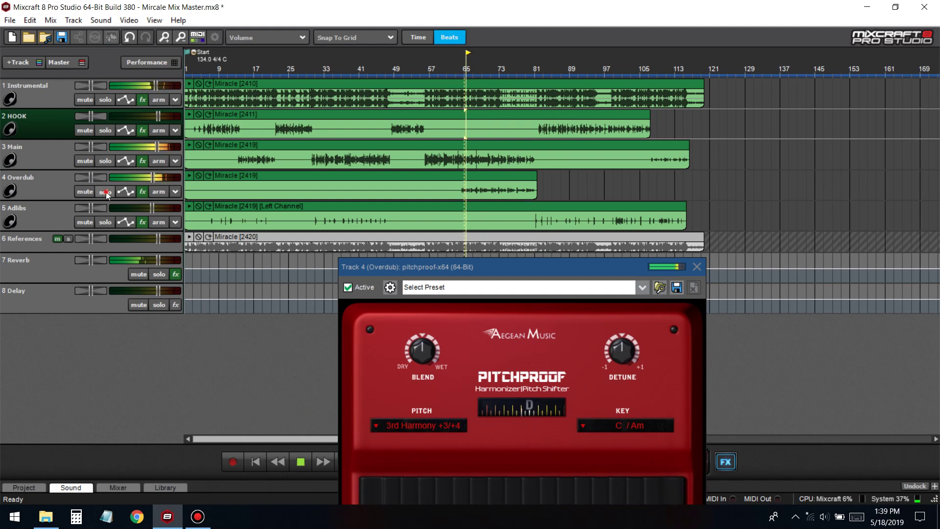
left_click(418, 268)
left_click_drag(416, 266, 172, 134)
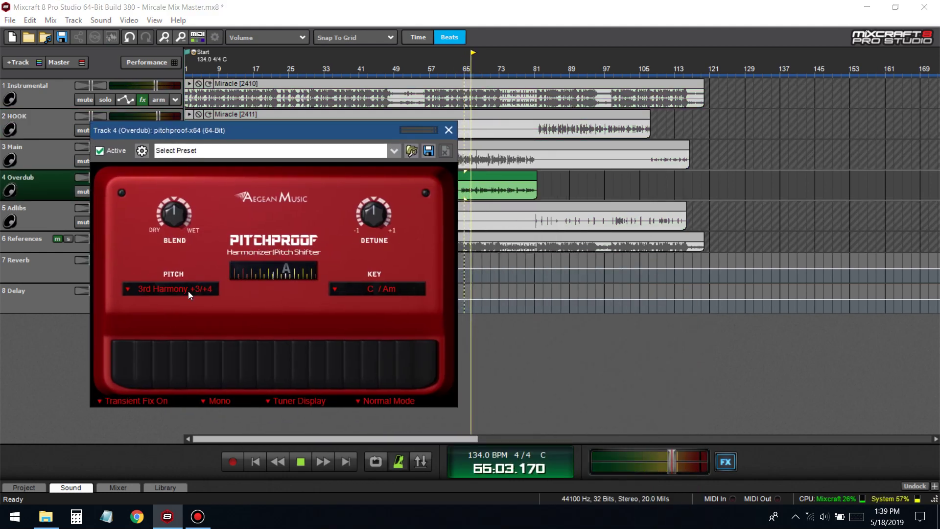
left_click(234, 398)
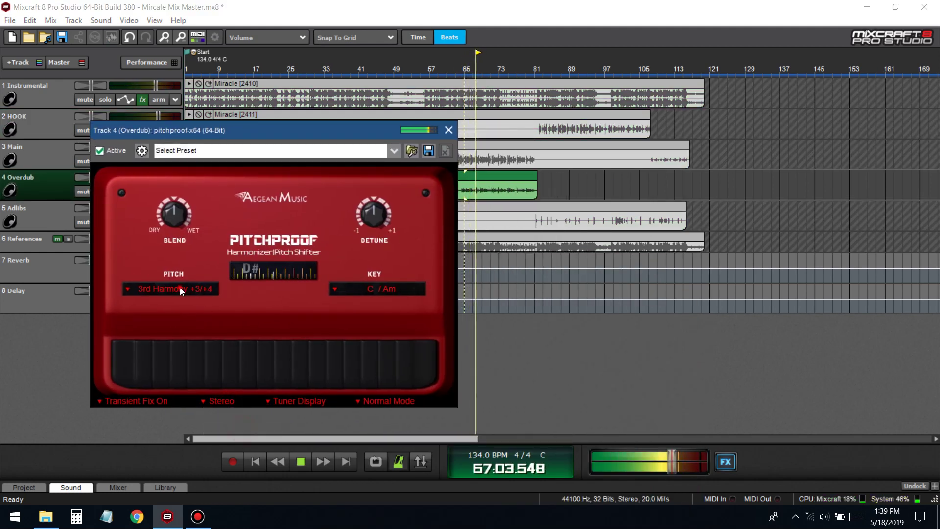
- Audition pitchproof's 3rd Harmony +3/+4 in the full mix, and solo Overdub again
left_click(181, 287)
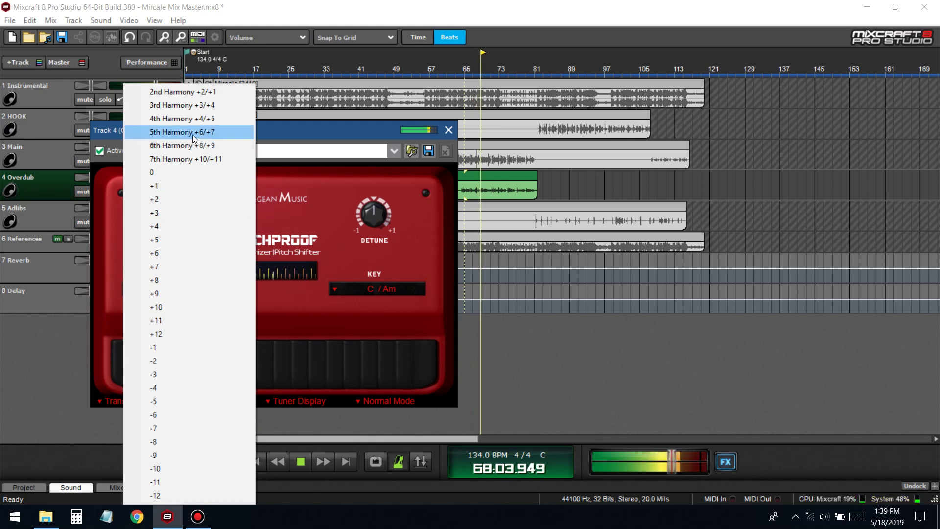
left_click(182, 105)
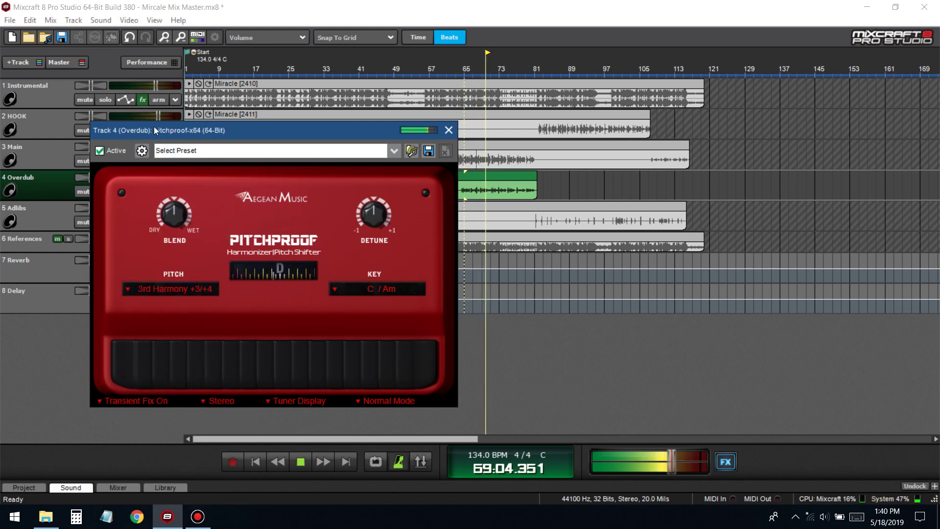
left_click_drag(153, 126, 252, 150)
left_click(105, 191)
mouse_move(316, 158)
left_mouse_down()
mouse_move(319, 216)
mouse_move(304, 171)
left_mouse_up()
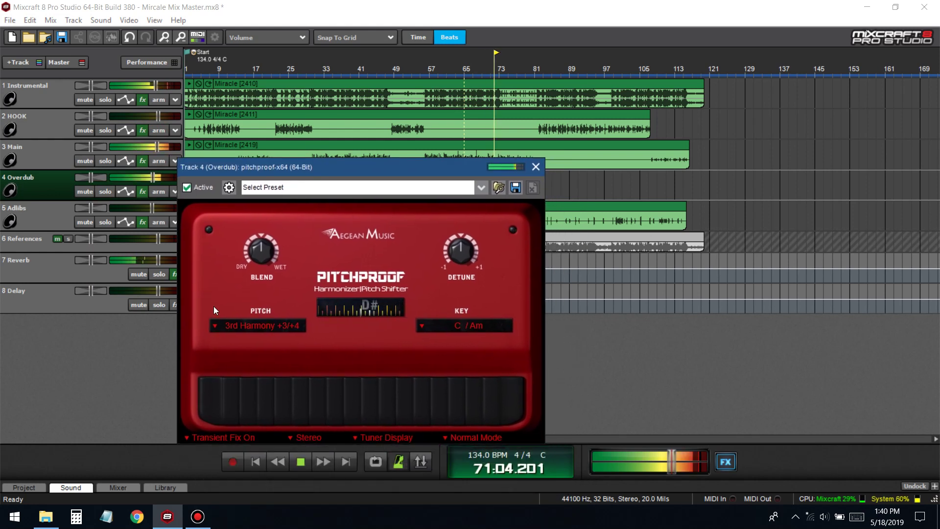
left_click(107, 190)
- Try the 5th Harmony +6/+7, 3rd Harmony +3/+4 and 2nd Harmony +2/+1 pitch settings on the soloed Overdub
left_click(273, 325)
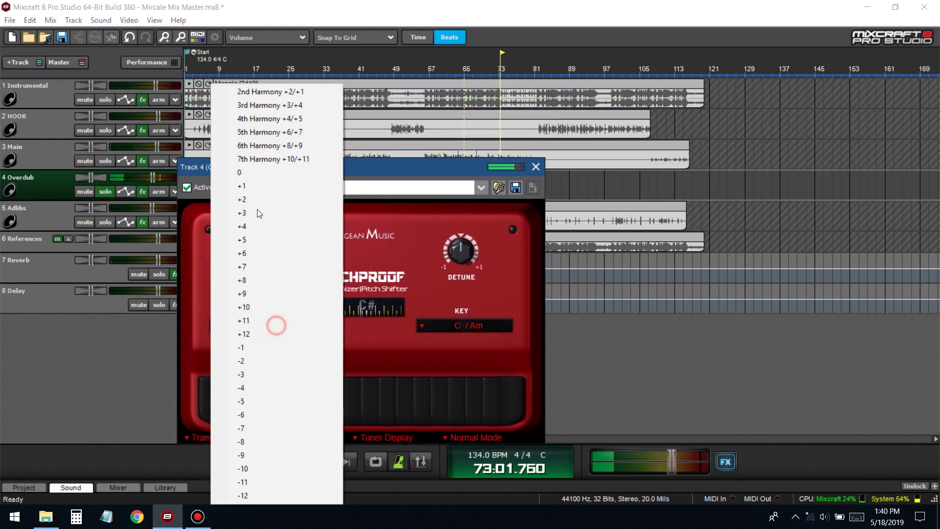
left_click(249, 142)
left_click_drag(343, 169, 377, 247)
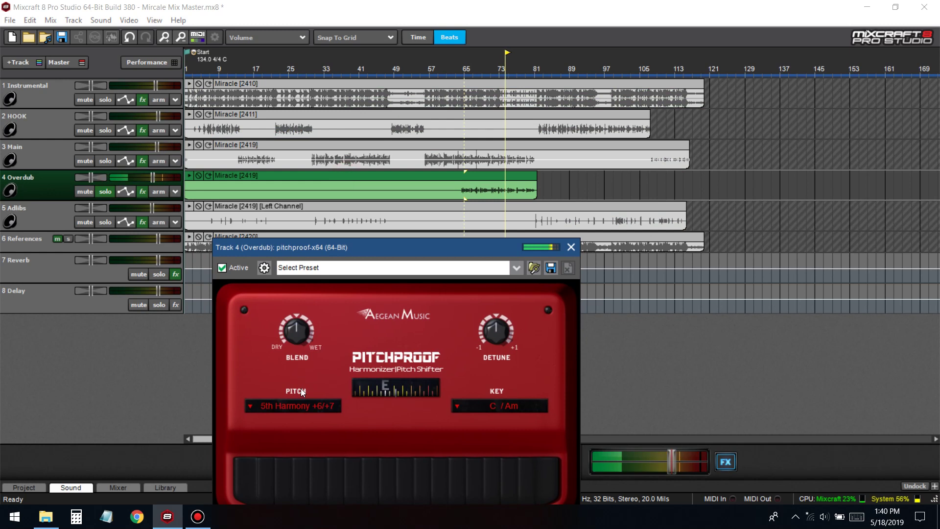
left_click(303, 403)
left_click(293, 109)
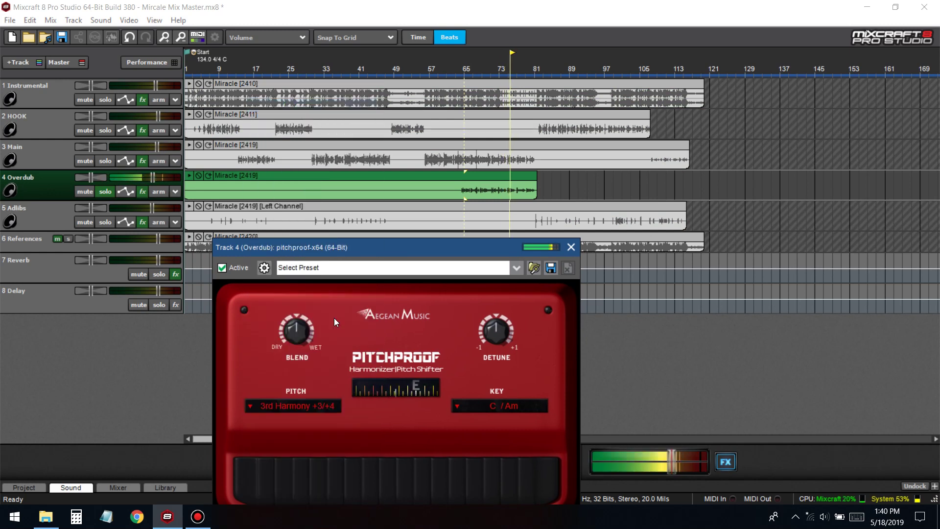
left_click(313, 401)
left_click(294, 92)
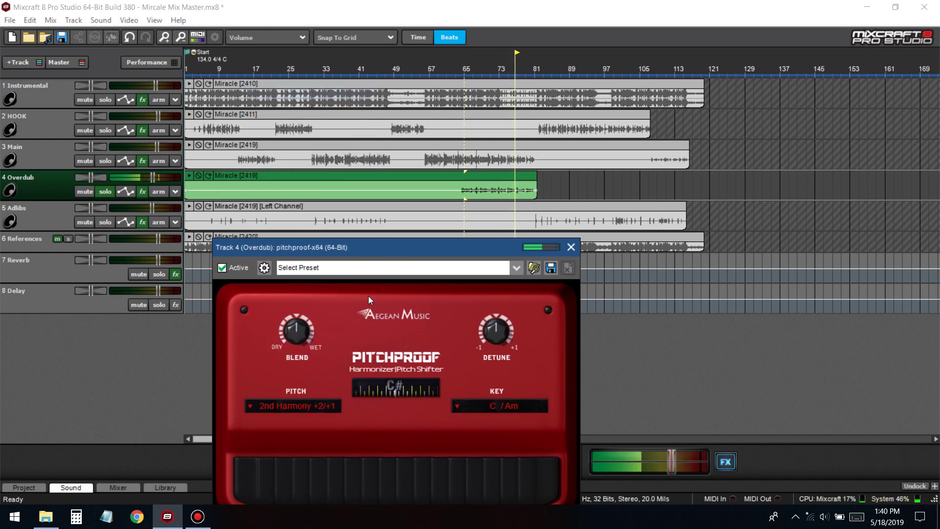
- Set pitchproof's pitch to -12 and its key to D / Bm
left_click(312, 404)
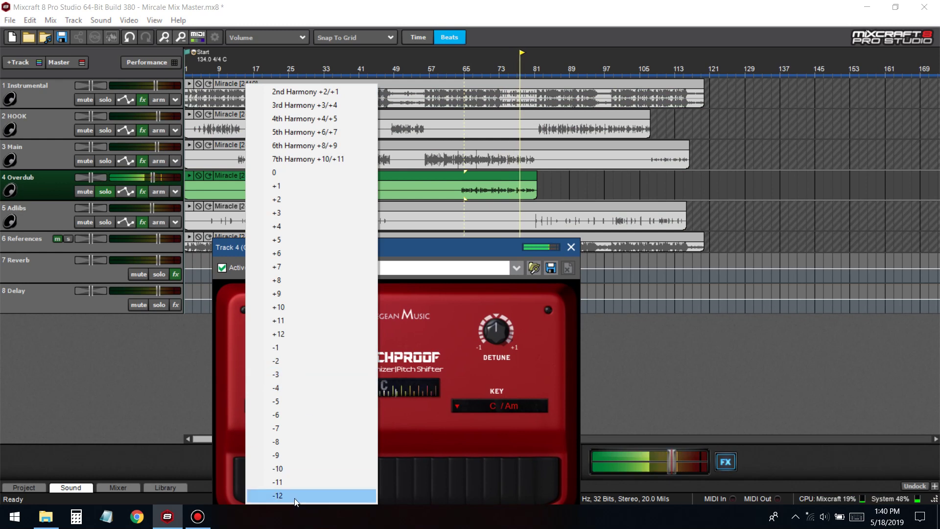
left_click(298, 495)
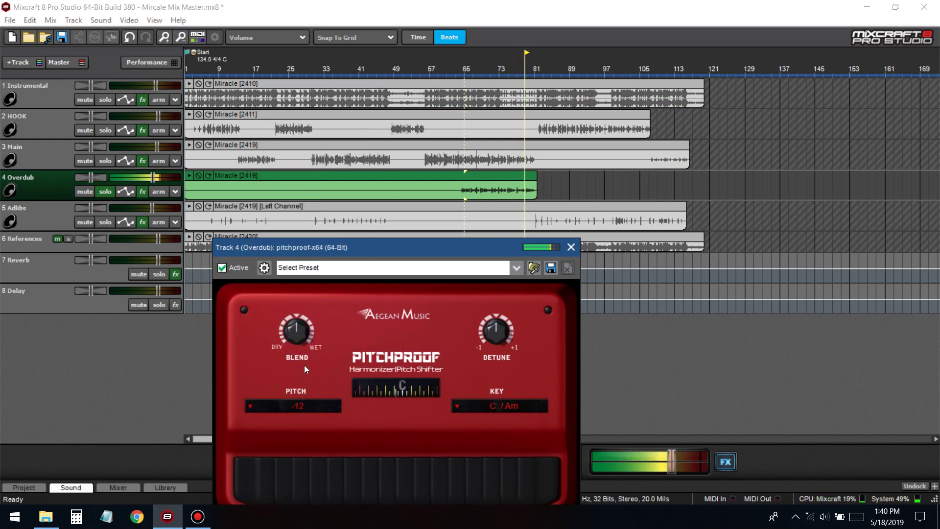
left_click(497, 406)
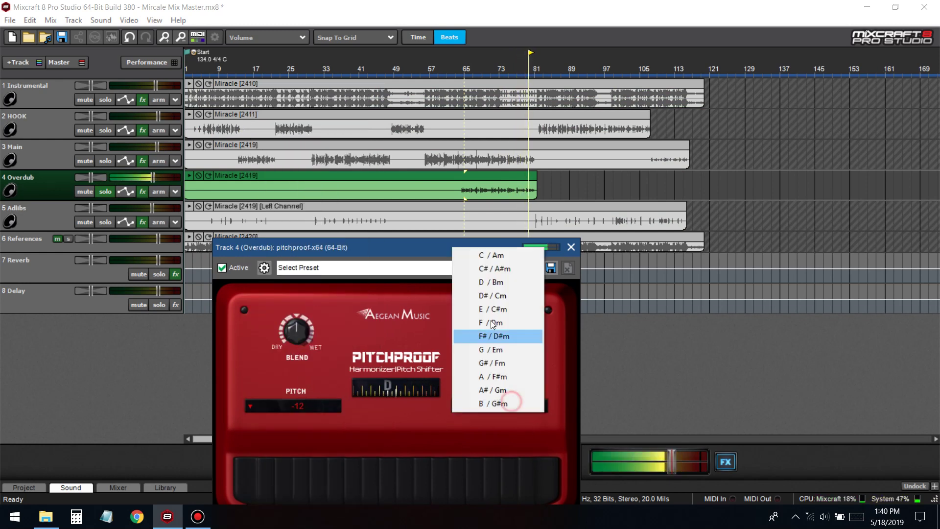
left_click(492, 284)
left_click_drag(480, 247, 472, 198)
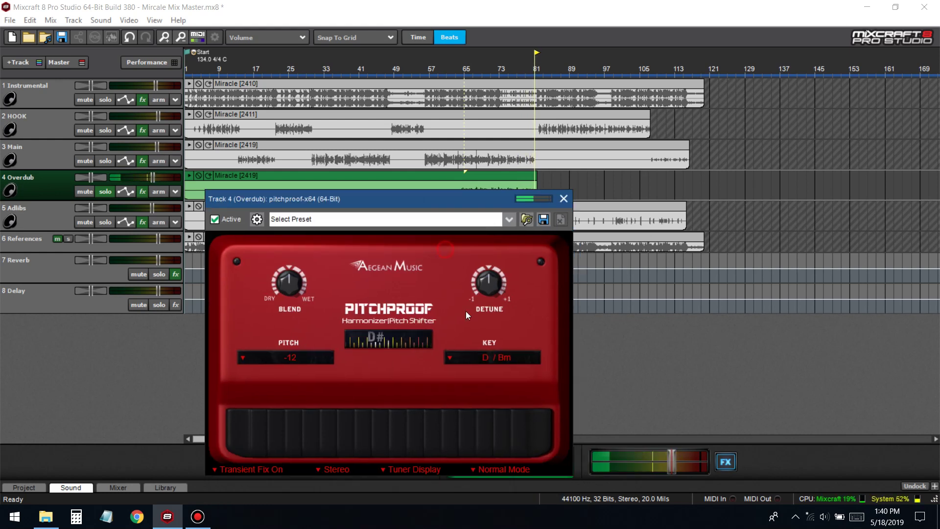
- Switch pitchproof from Normal Mode to Keyboard-Force Mode
left_click(507, 468)
left_click(530, 465)
left_click(471, 83)
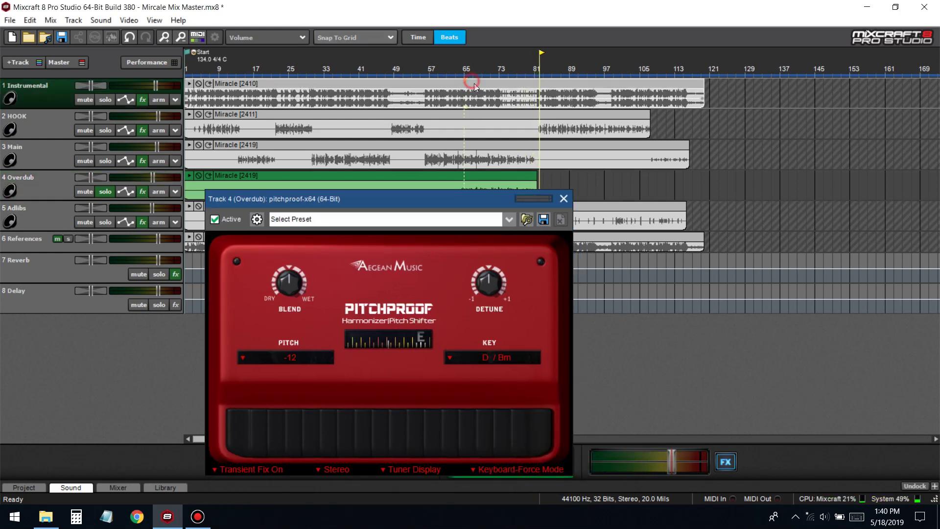
- Lower pitchproof's blend toward dry while auditioning Overdub in solo and in the full mix
left_click(477, 72)
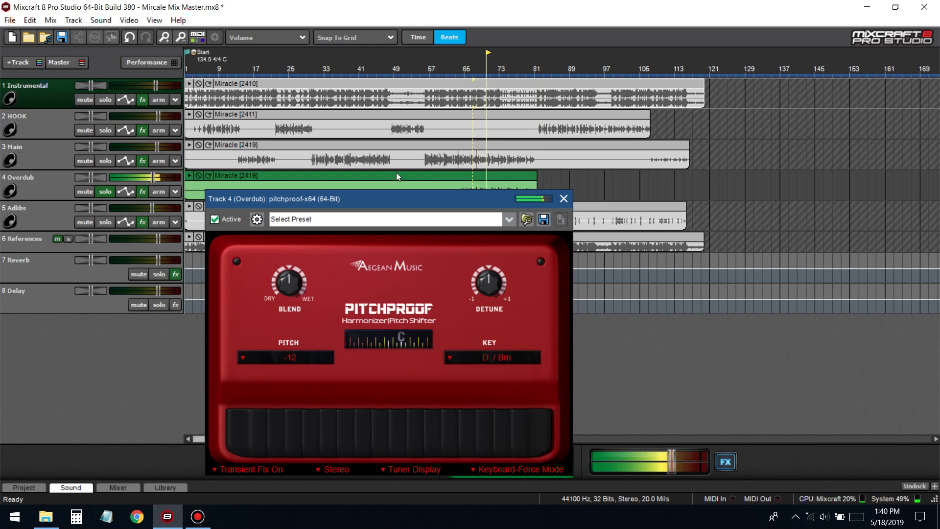
left_click(44, 197)
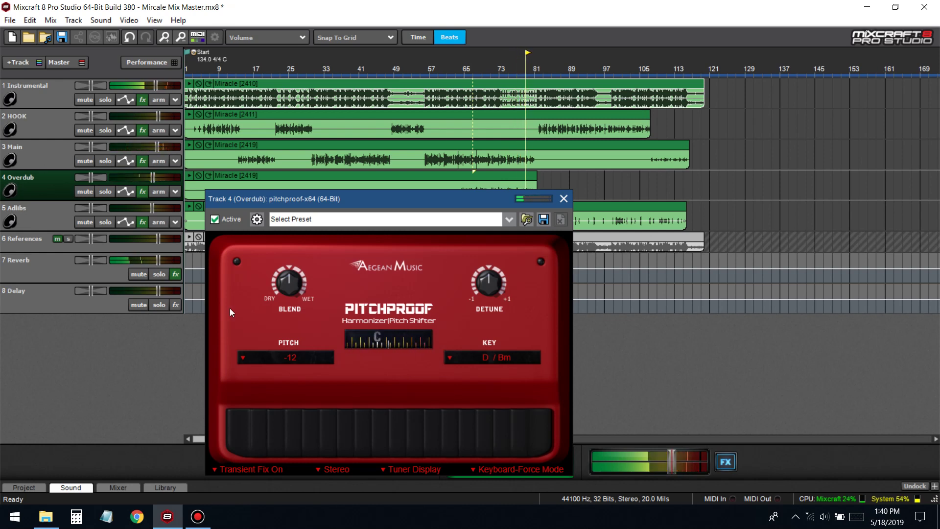
key("space")
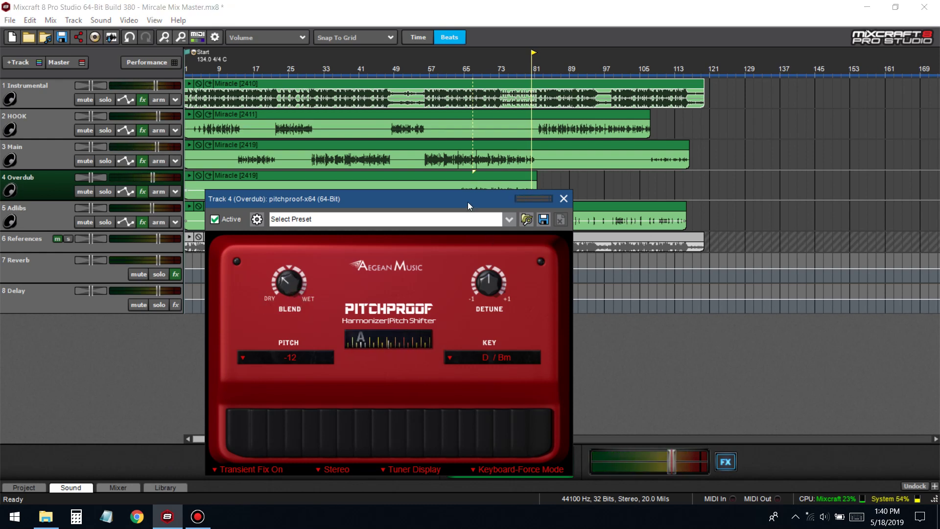
left_click_drag(468, 202, 501, 239)
key("space")
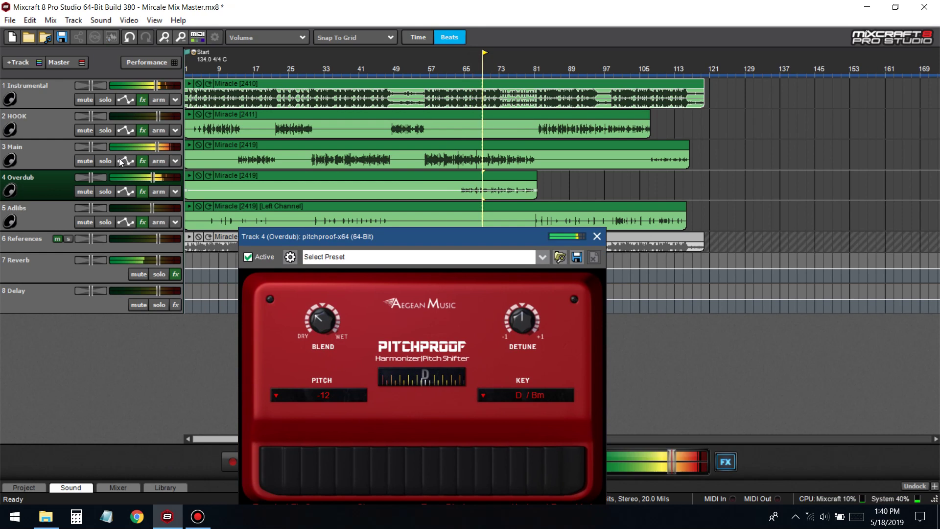
- Reduce pitchproof's blend slightly further on the soloed Overdub, close the plugin and save the project
left_click(105, 191)
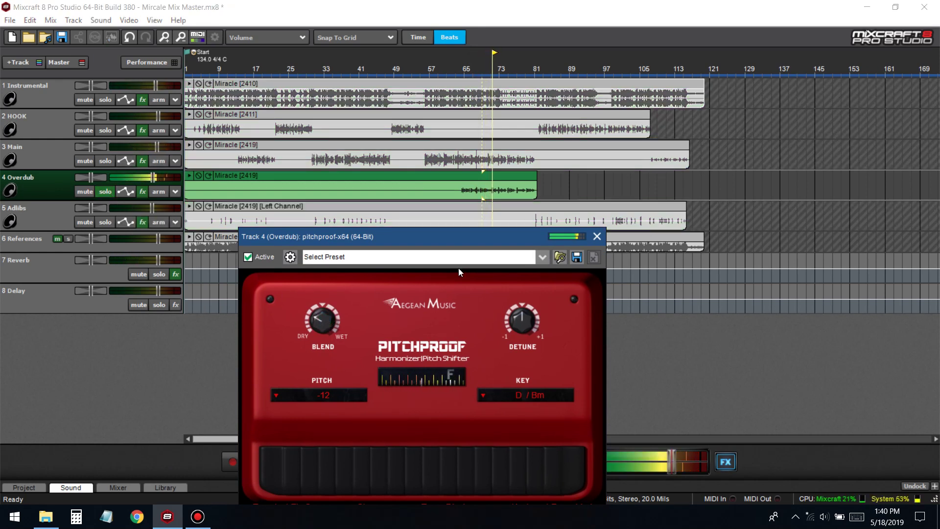
key("s")
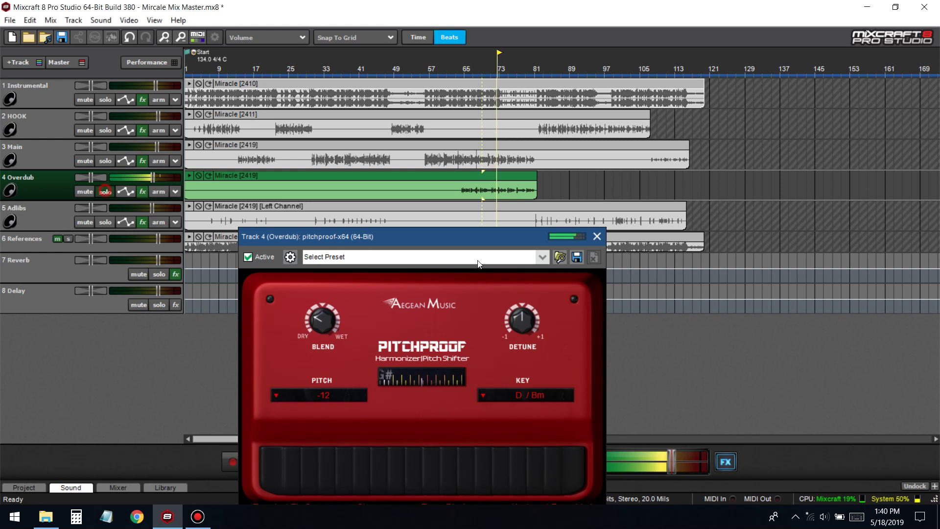
left_click(597, 236)
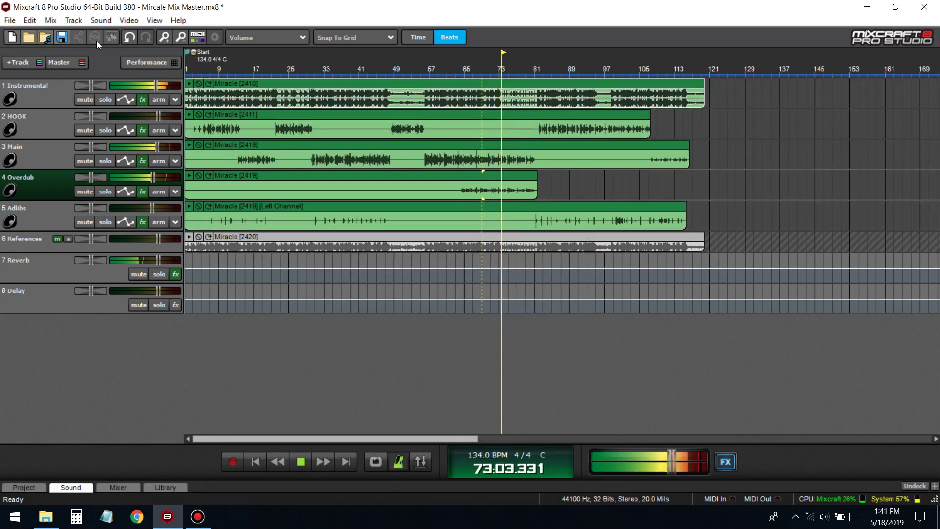
left_click(62, 39)
- Set the Overdub track's GComp ratio to 4.0 : 1 and its input gain to 4.0 dB
left_click(143, 191)
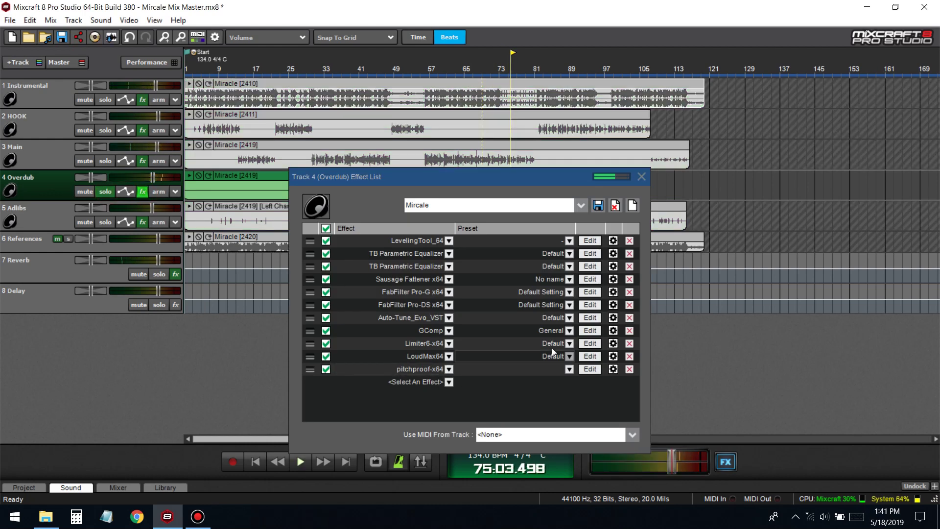
left_click(589, 330)
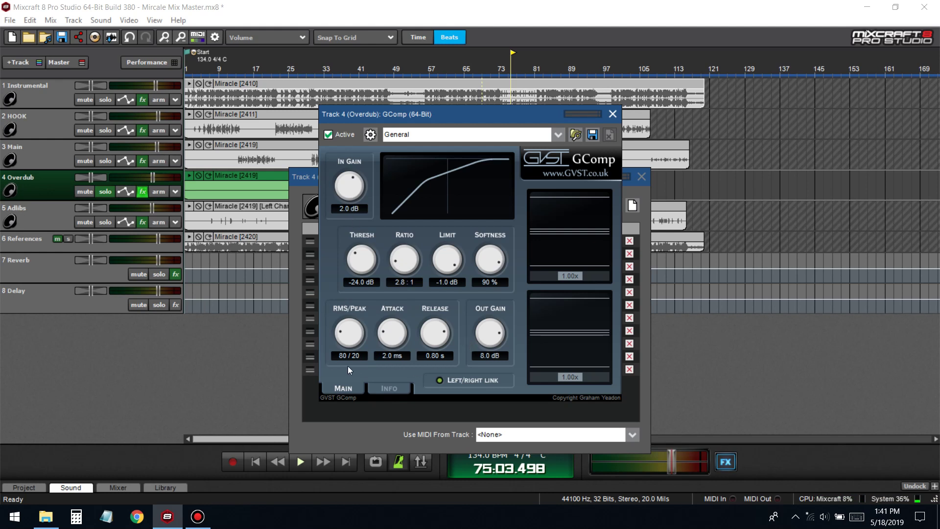
left_click(367, 301)
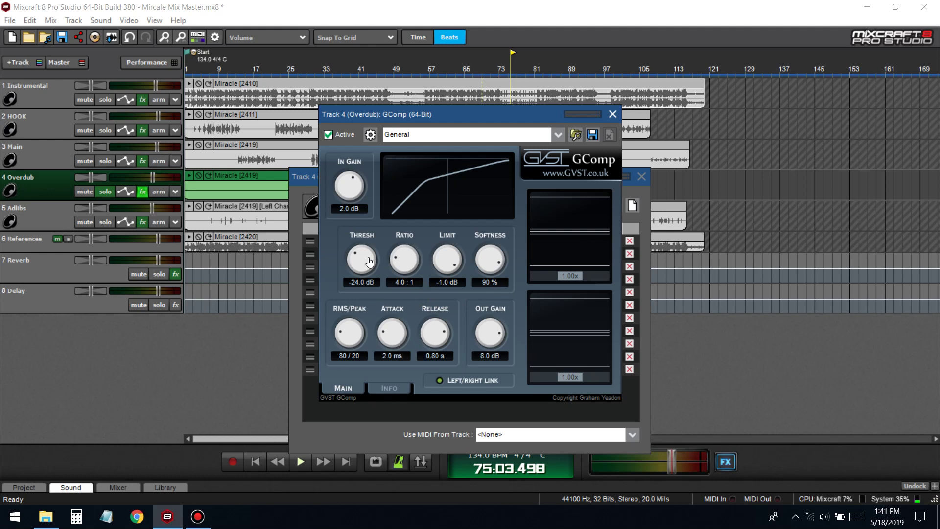
type("4")
key("Return")
left_click(523, 104)
left_click_drag(524, 122, 595, 267)
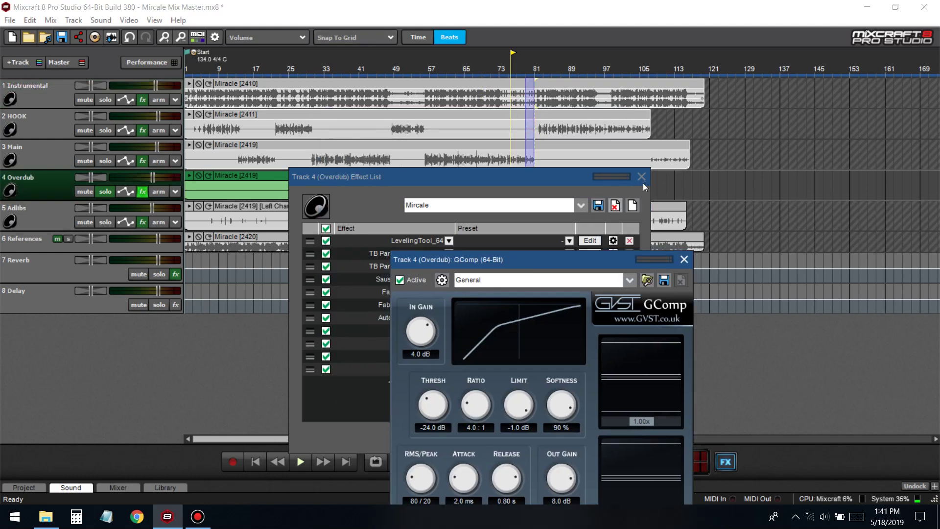
- Audition the compressed Overdub in solo and in the full mix, and save the project
left_click(641, 177)
left_click(472, 72)
key("space")
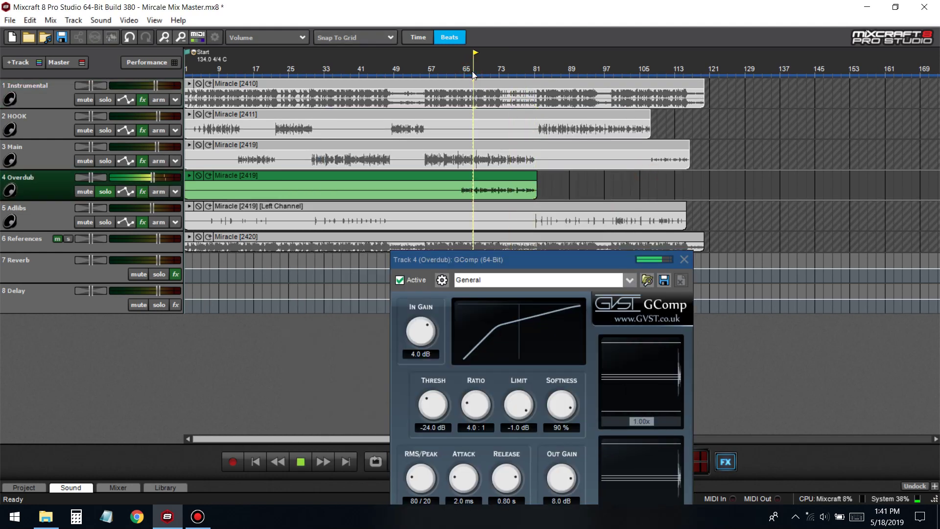
key("ctrl+a")
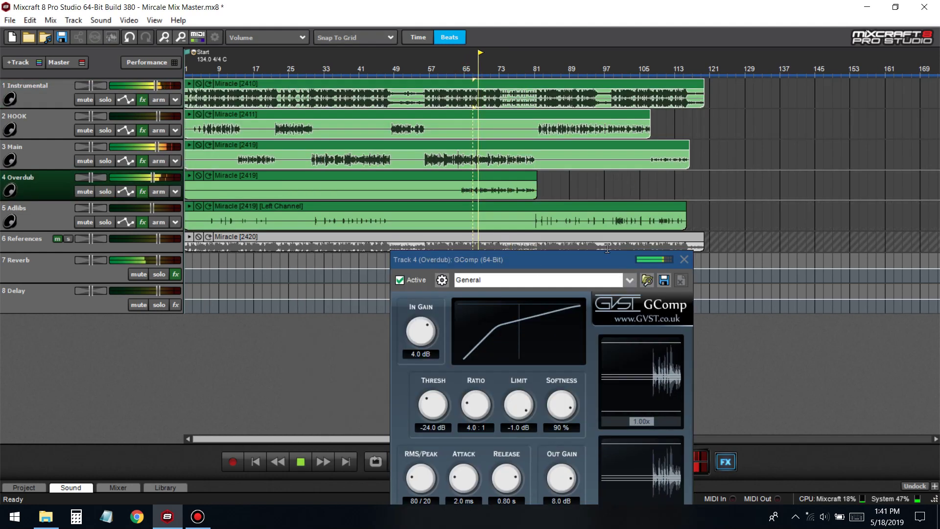
left_click(684, 260)
key("ctrl+s")
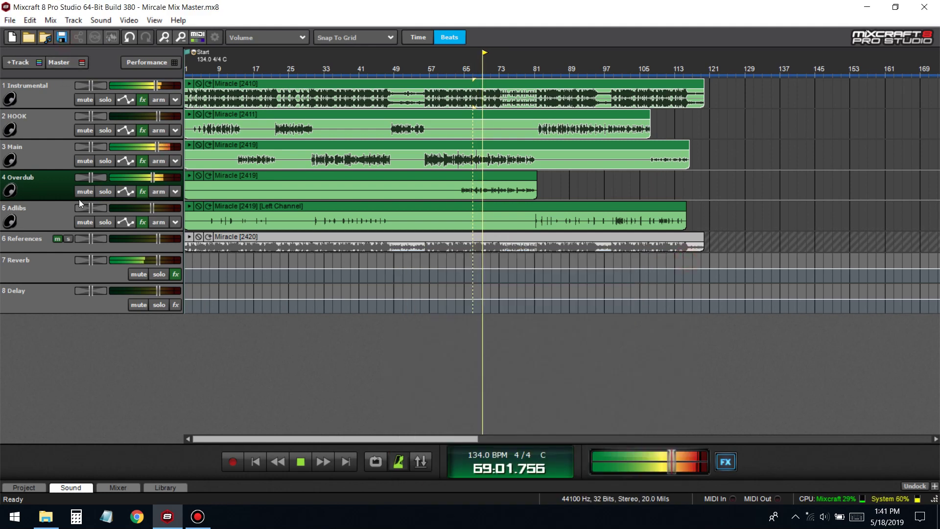
- Inspect the Sausage Fattener settings on Overdub and replay the full mix from about bar 65
key("ctrl+e")
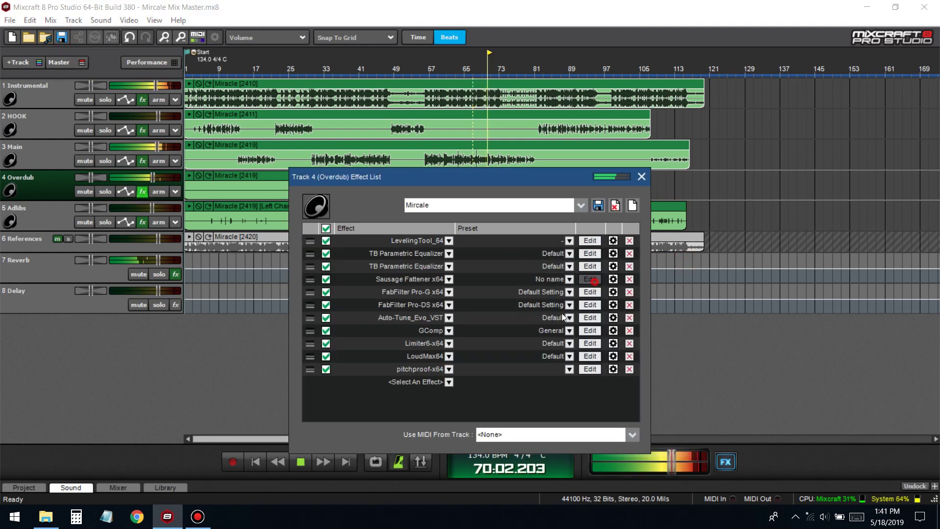
left_click(591, 279)
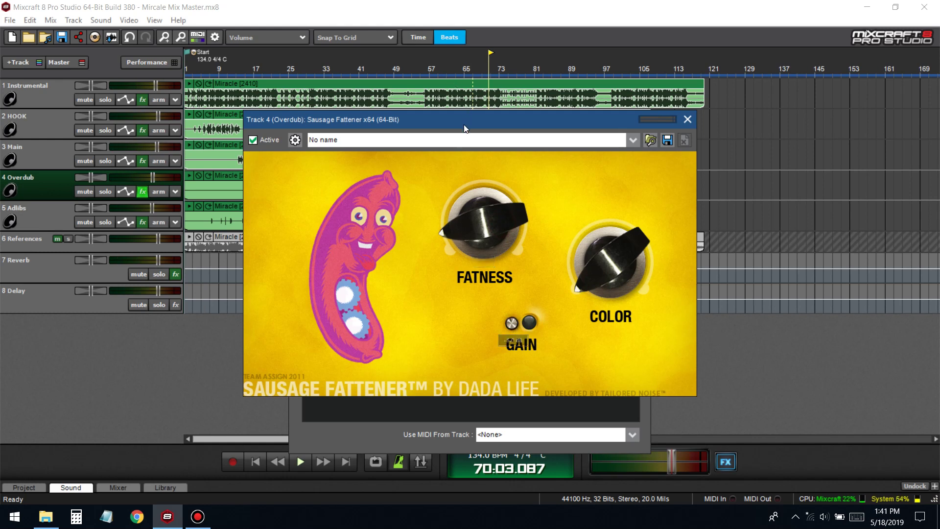
left_click_drag(438, 117, 462, 256)
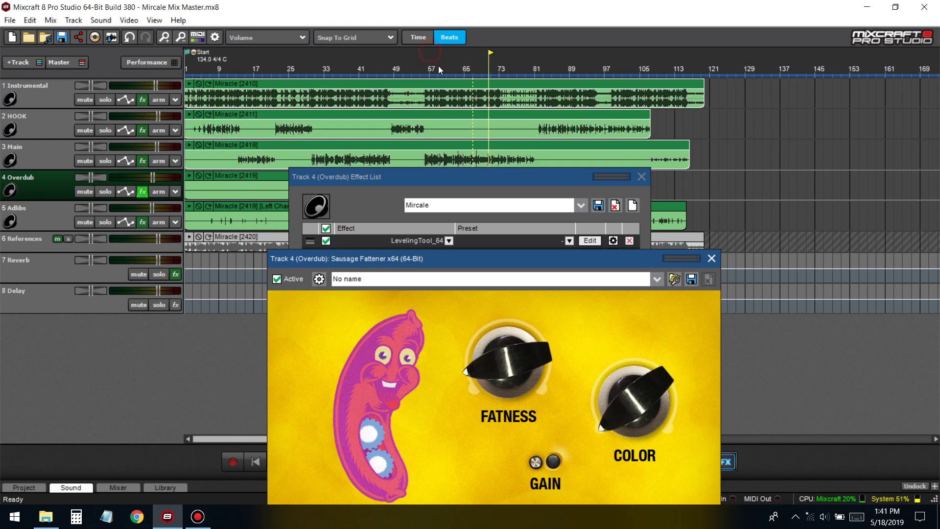
left_click(641, 177)
key("space")
left_click(711, 258)
left_click(469, 68)
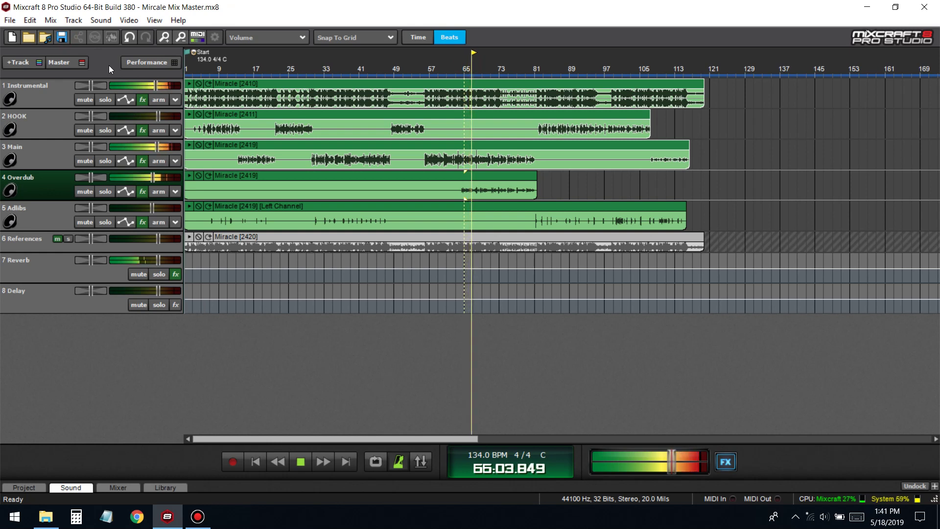
key("space")
left_click(197, 516)
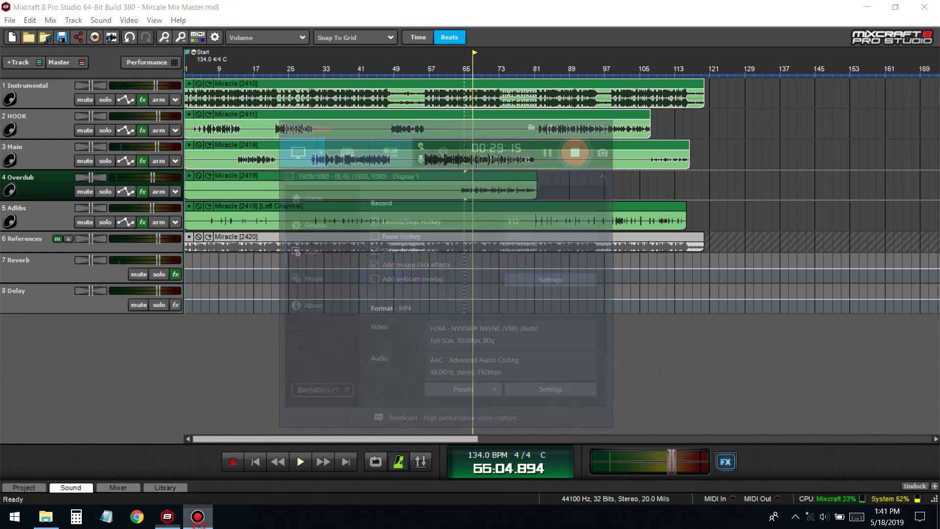
left_click(198, 518)
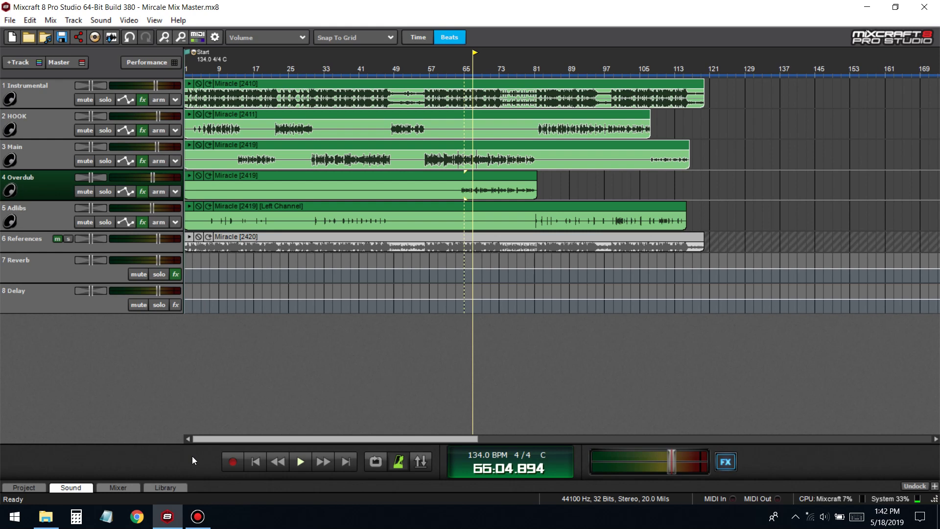
left_click_drag(594, 189, 624, 189)
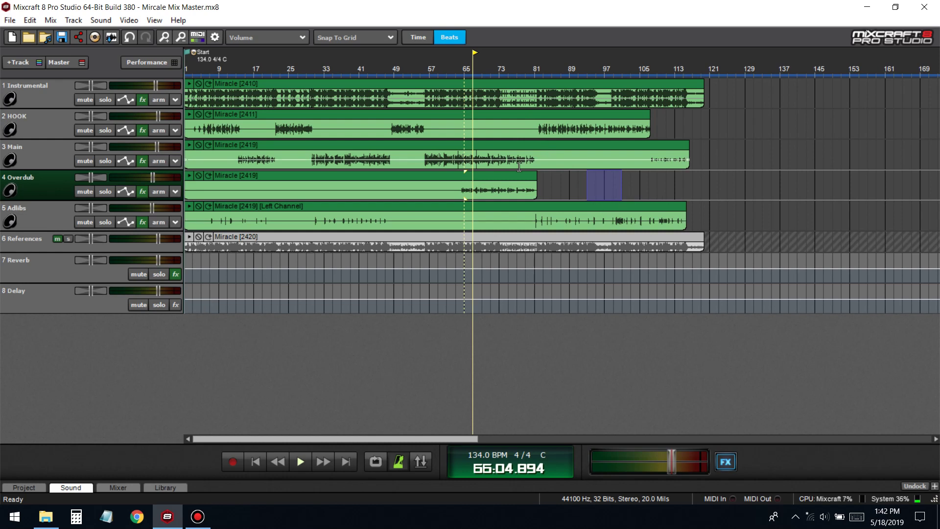
- Play the mix from about bar 35 and lower the Adlibs track's volume
left_click(329, 70)
key("space")
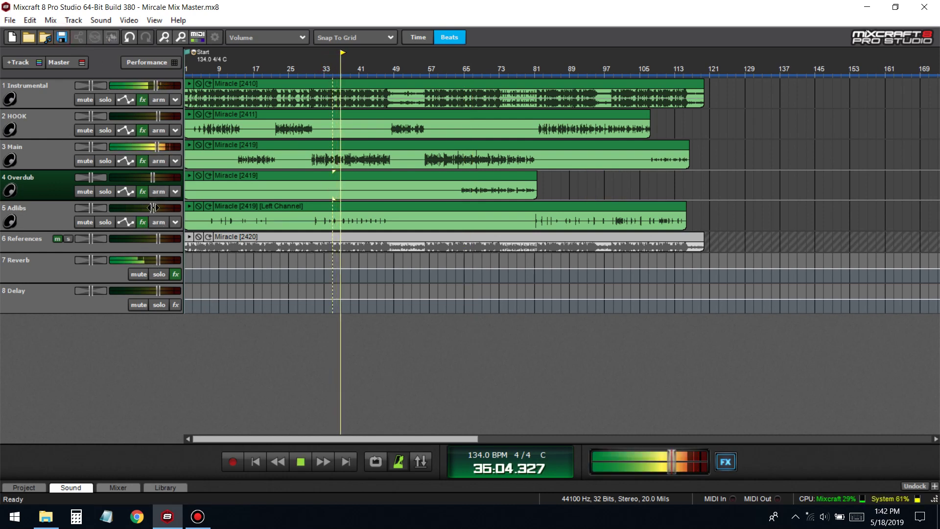
left_click_drag(154, 207, 147, 208)
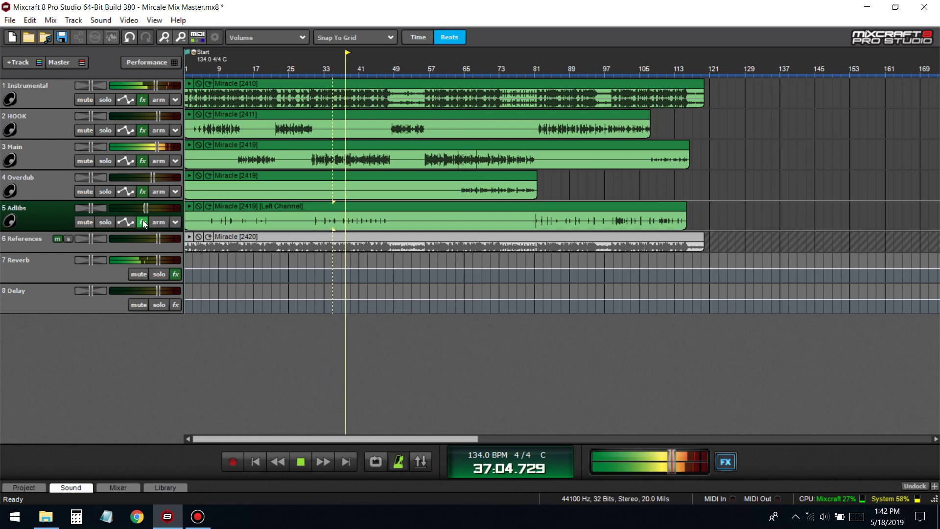
- Adjust the Adlibs track's send to (7) Reverb and audition the soloed track from about bar 13
left_click(143, 222)
key("space")
left_click(126, 221)
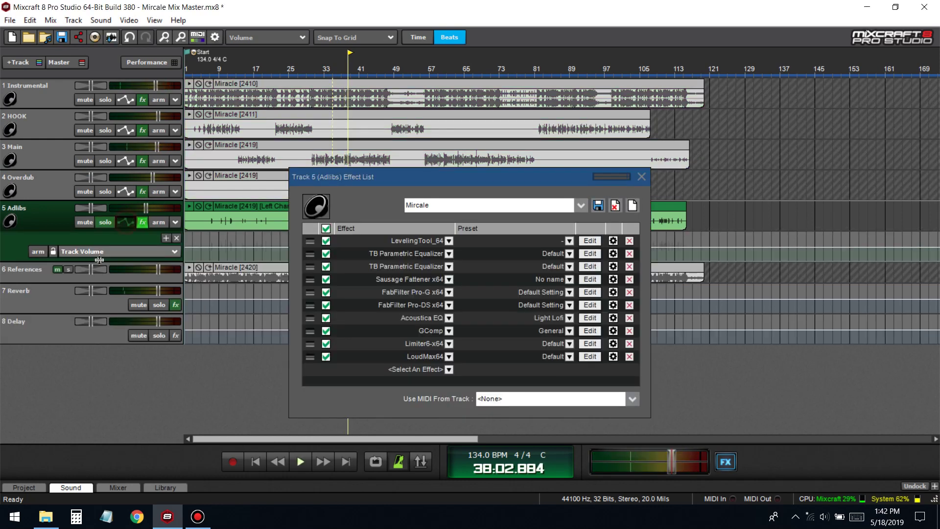
left_click(100, 255)
left_click(88, 306)
mouse_move(16, 250)
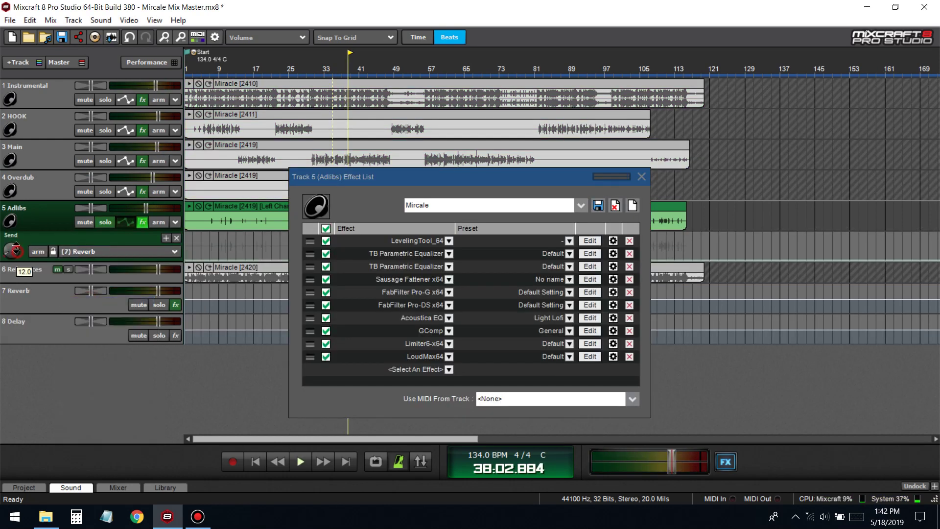
left_click(237, 136)
key("space")
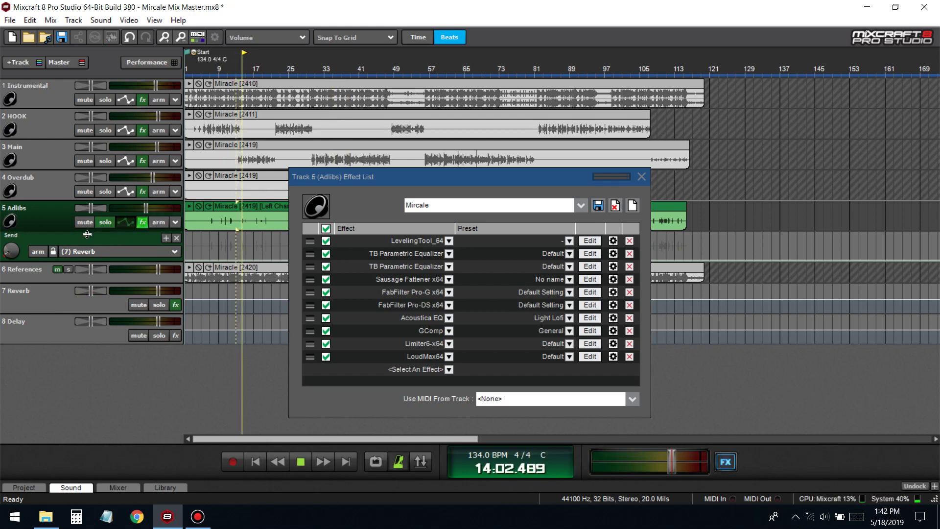
- Switch the Adlibs track's Acoustica EQ to the Ultra Lofi preset, audition it in the full mix and save the project
left_click(127, 223)
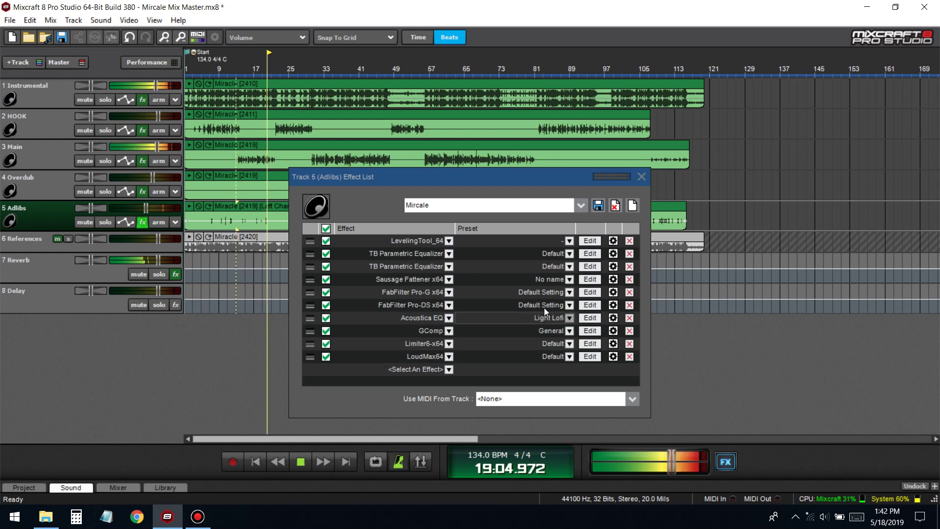
left_click(519, 317)
left_click(486, 259)
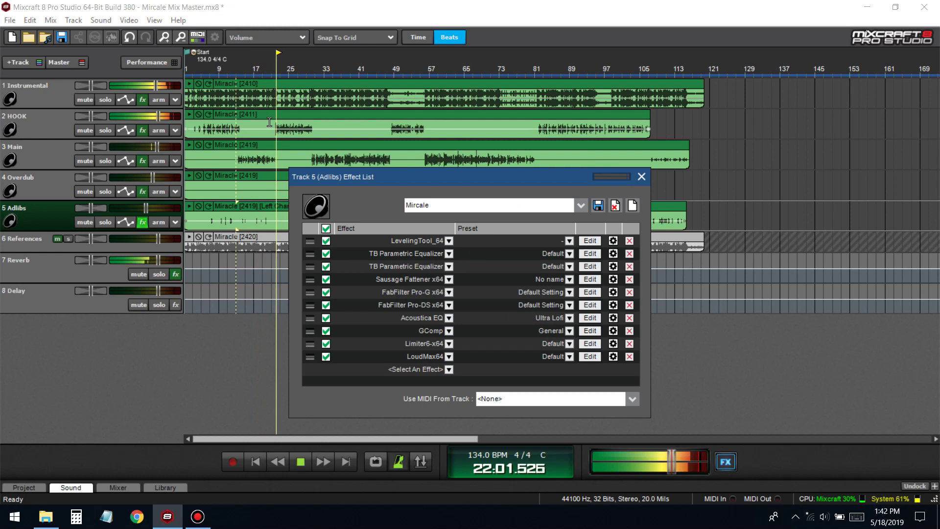
left_click(230, 77)
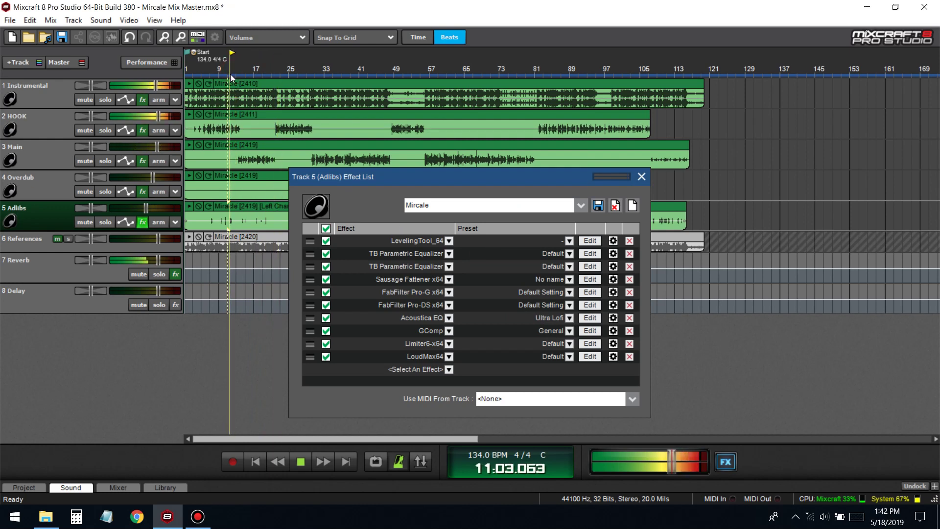
left_click(62, 38)
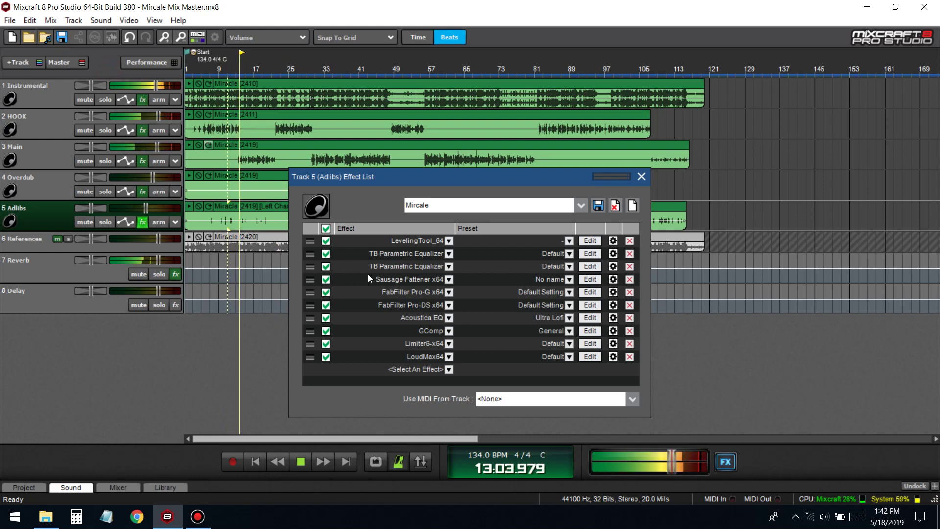
- Add Classic Delay with the Short Analog preset to Adlibs and place it directly above GComp
left_click(436, 370)
scroll(381, 459, "down", 10)
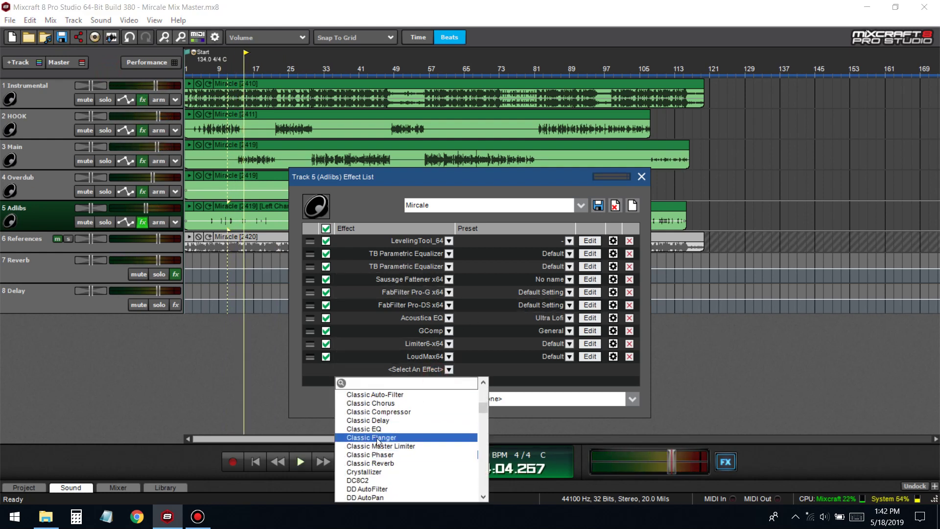
left_click(368, 420)
left_click(529, 369)
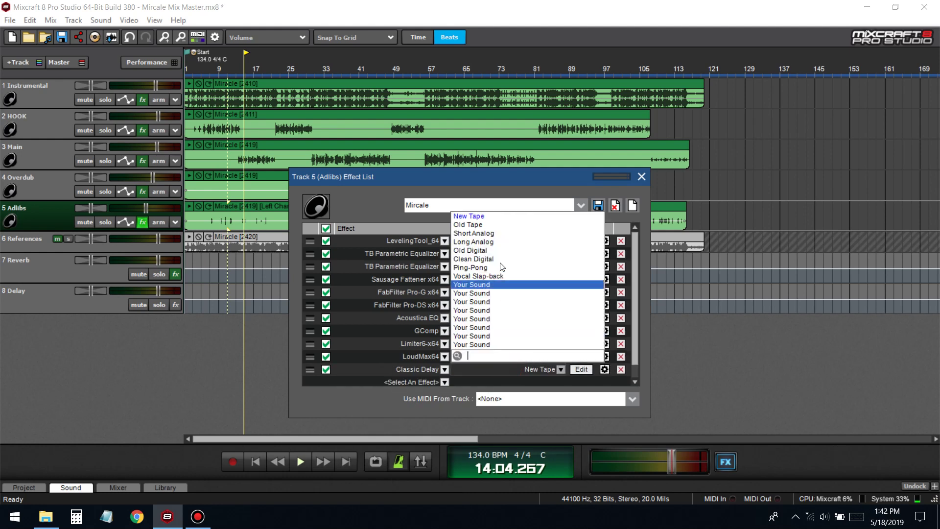
left_click(487, 234)
left_click_drag(310, 369, 309, 330)
- Audition the delayed Adlibs from bar 9 in solo and in the full mix
left_click(219, 70)
key("space")
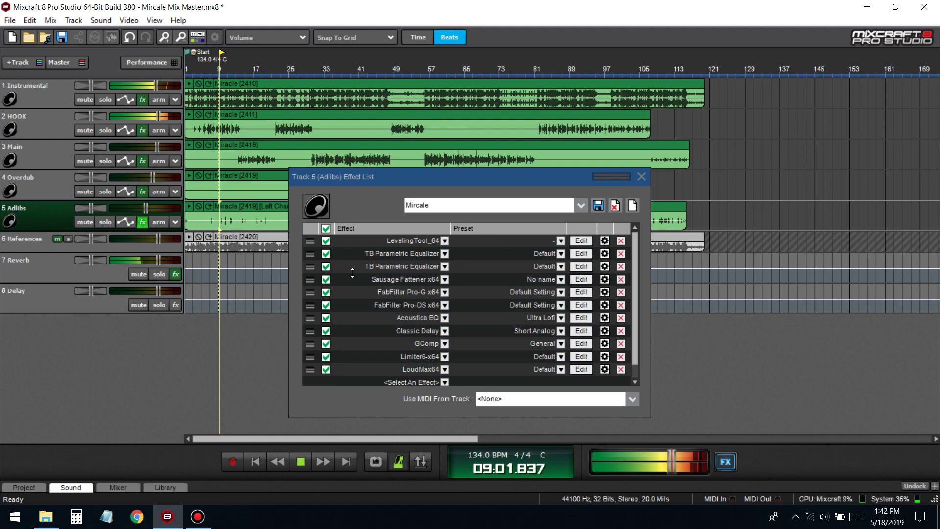
left_click(107, 224)
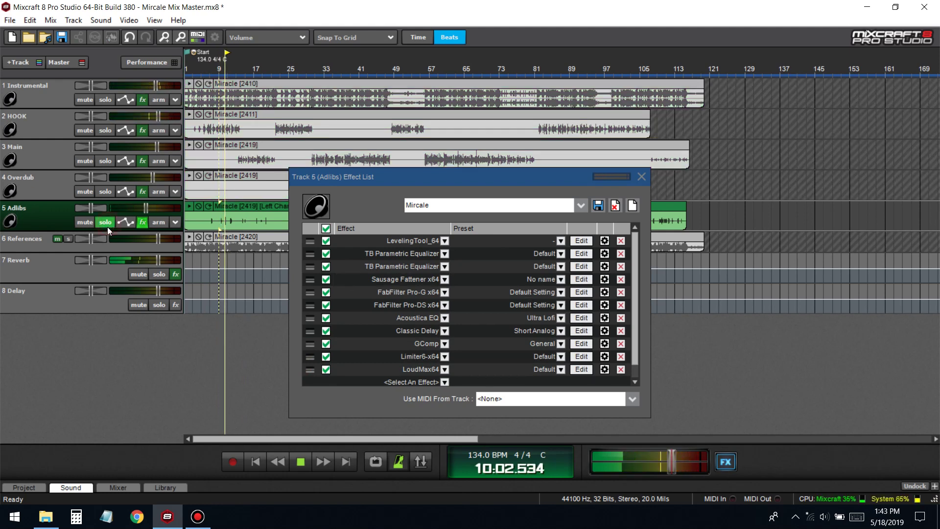
left_click(106, 223)
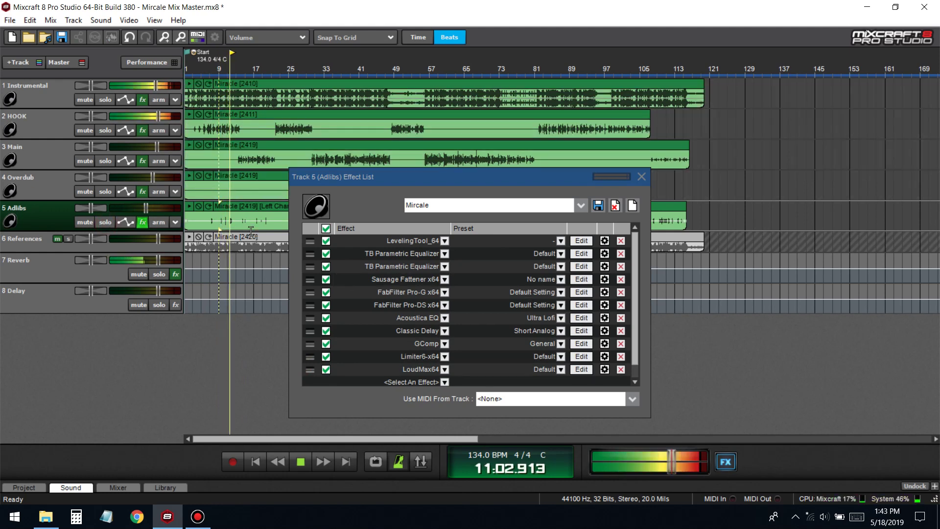
- Open the Adlibs track's Classic Delay settings, review them during playback, and keep only the plugin window open beneath the tracks
left_click(581, 331)
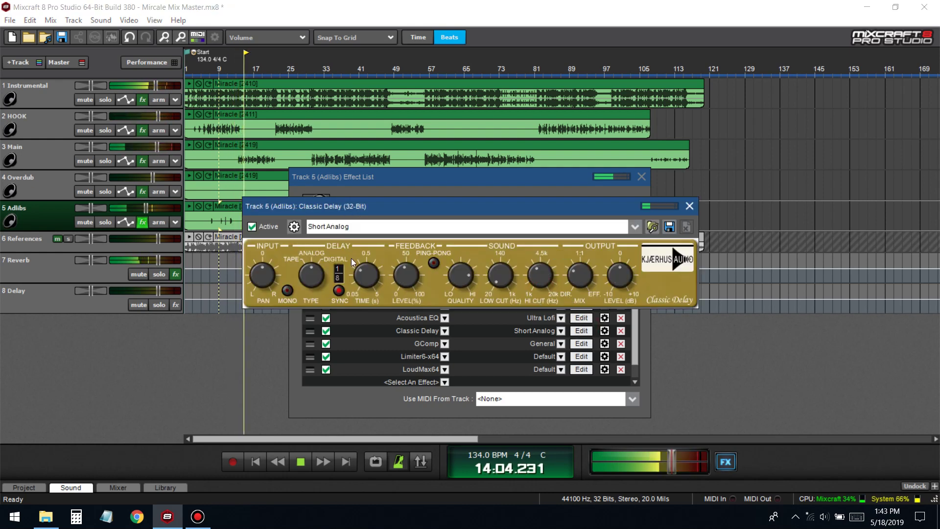
mouse_move(454, 295)
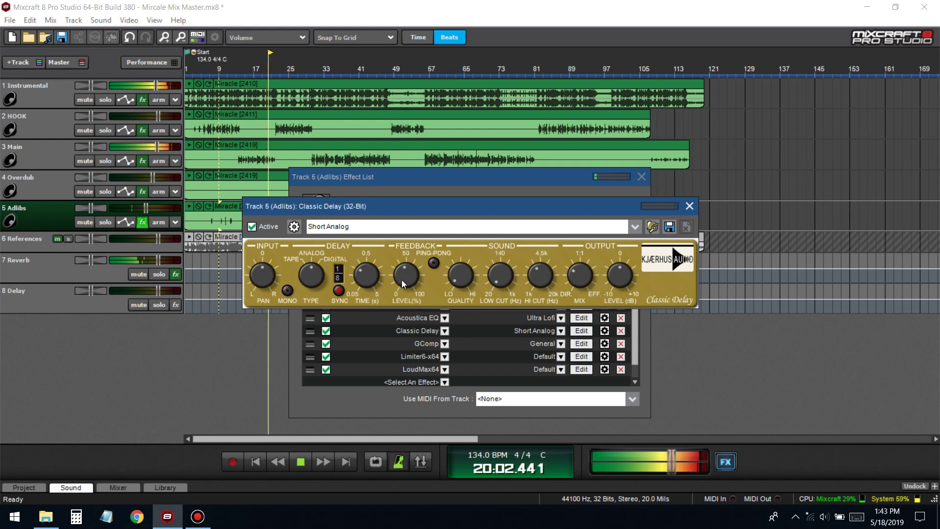
key("space")
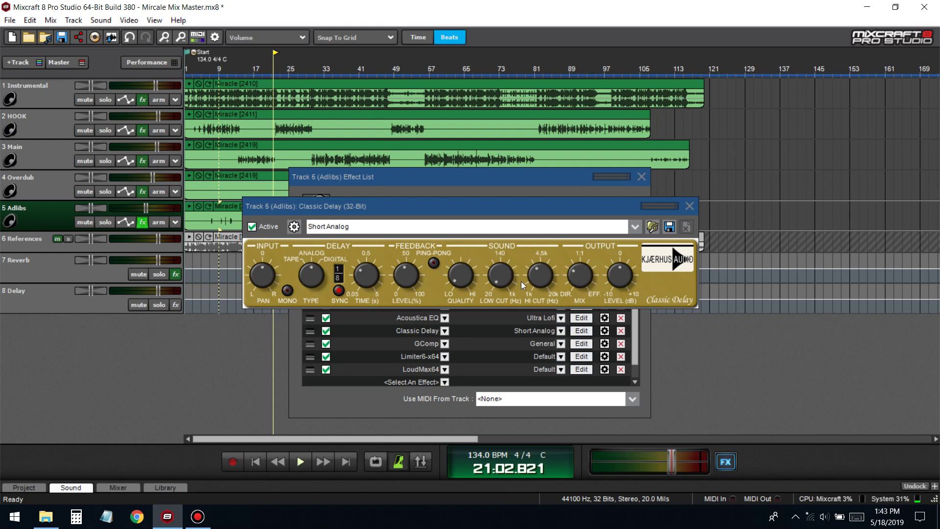
left_click(641, 176)
left_click_drag(612, 203, 653, 212)
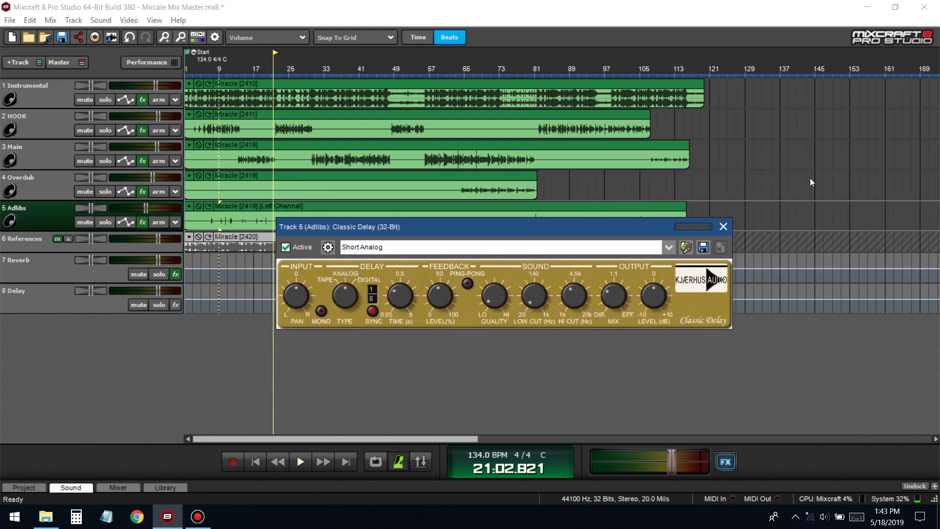
scroll(809, 182, "up", 3)
left_click_drag(612, 227, 573, 314)
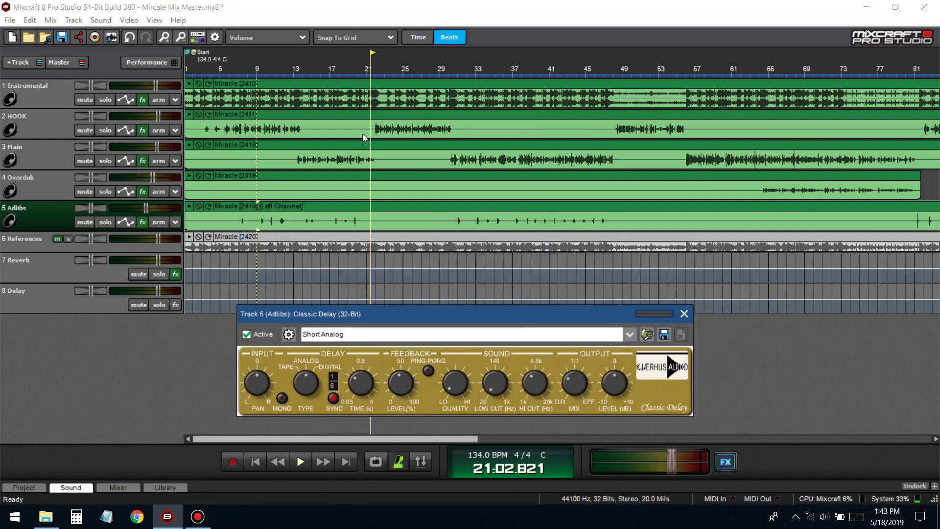
- Audition the Adlibs' Classic Delay in the full mix from about bars 16 and 31, and close its settings
left_click(319, 78)
key("space")
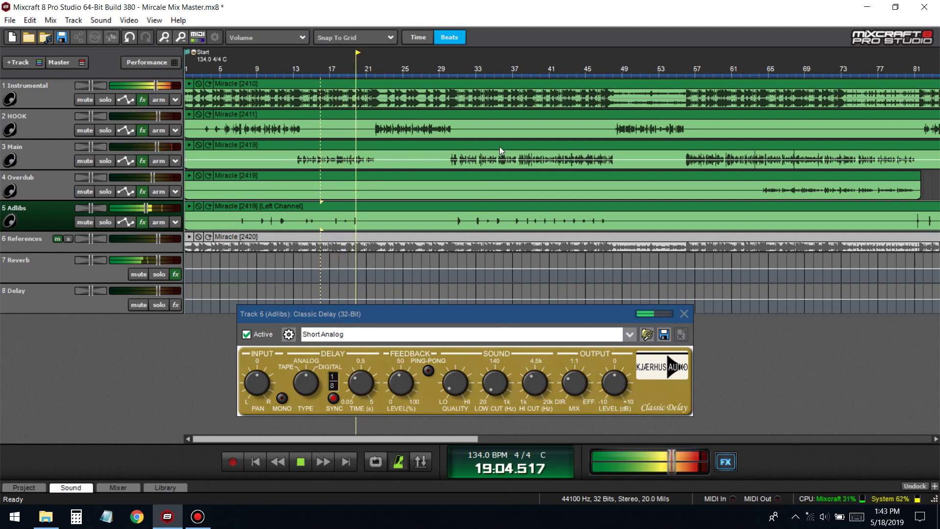
left_click(457, 72)
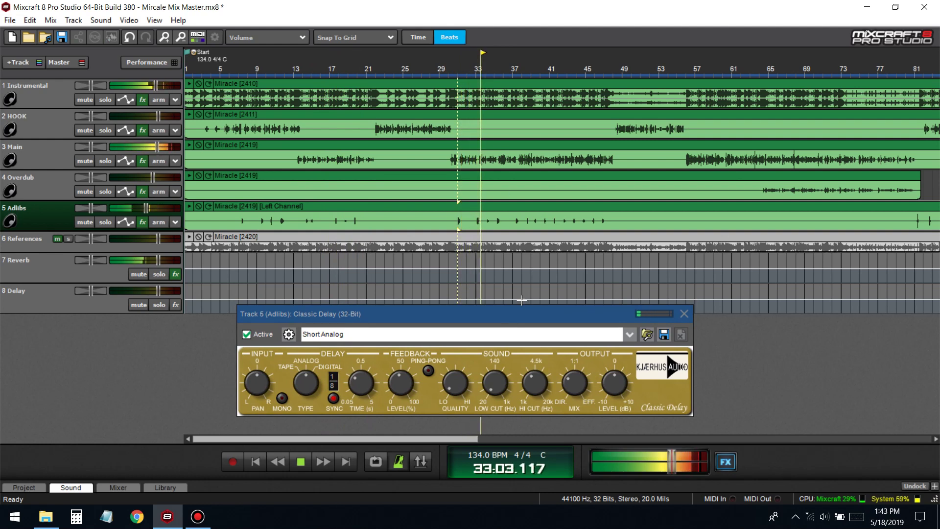
mouse_move(611, 385)
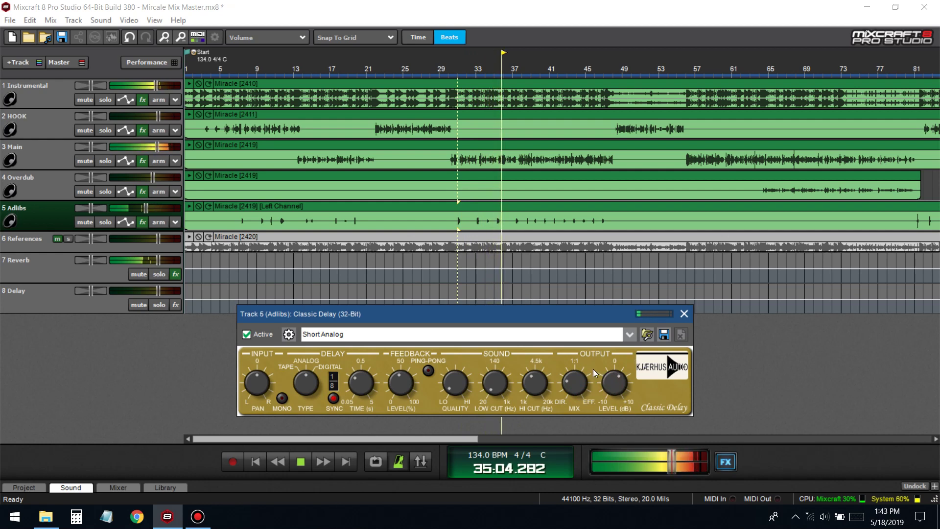
left_click(683, 313)
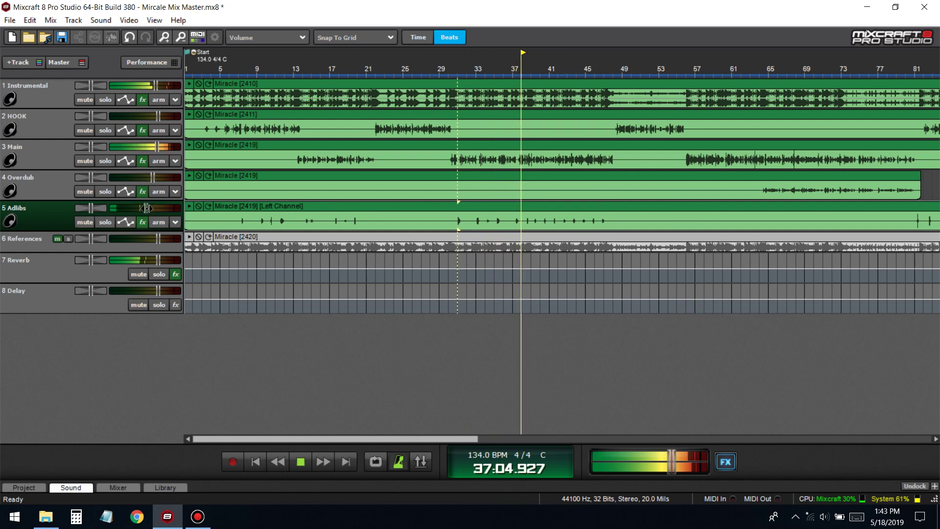
left_click(143, 223)
left_click(581, 331)
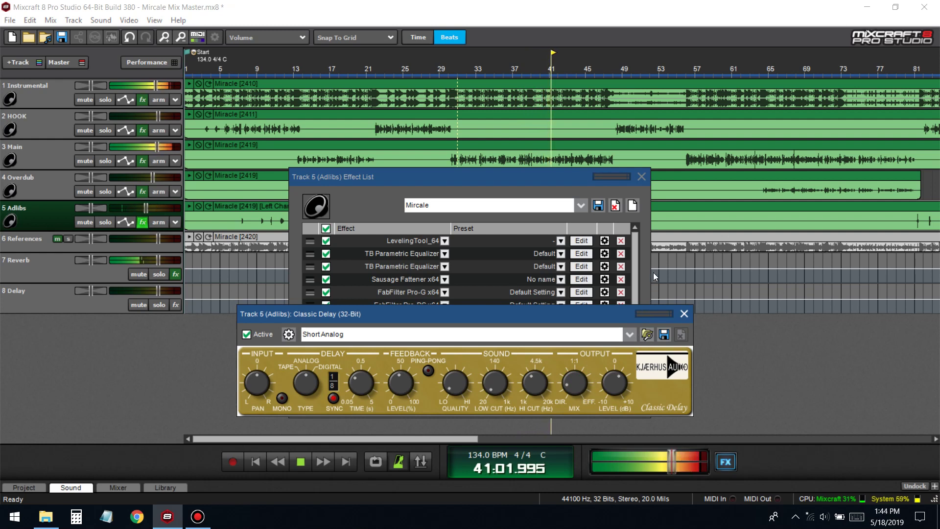
left_click(641, 177)
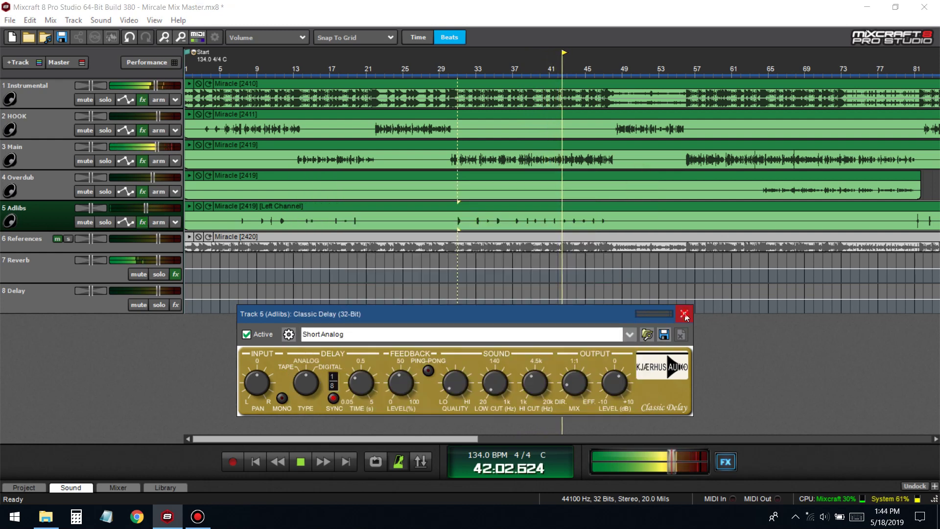
left_click(684, 313)
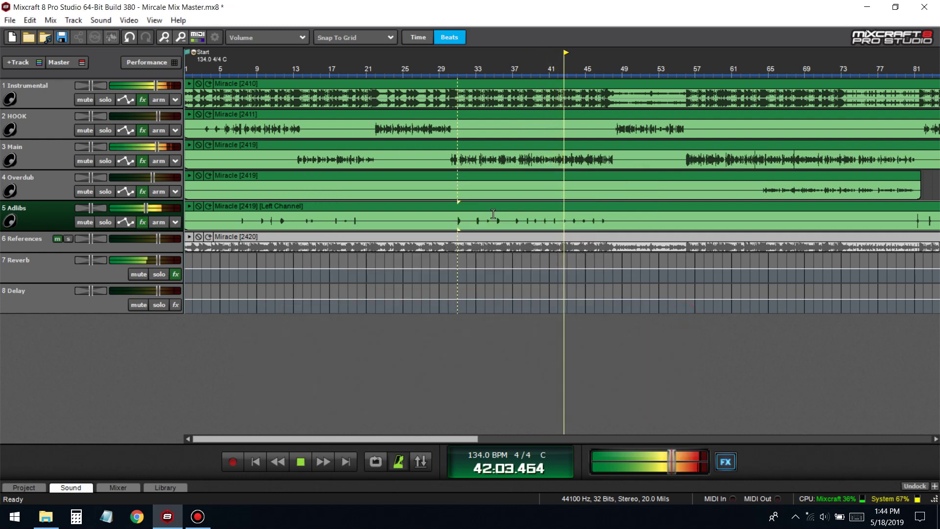
- Add DD AutoPan to the Adlibs effect chain and place it directly above GComp
left_click(143, 222)
left_click(413, 382)
scroll(391, 451, "down", 3)
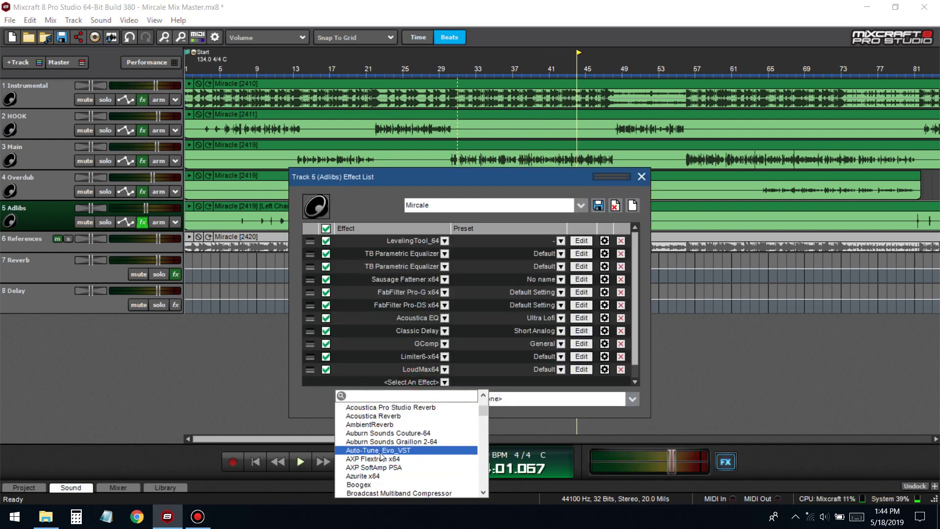
scroll(391, 477, "down", 6)
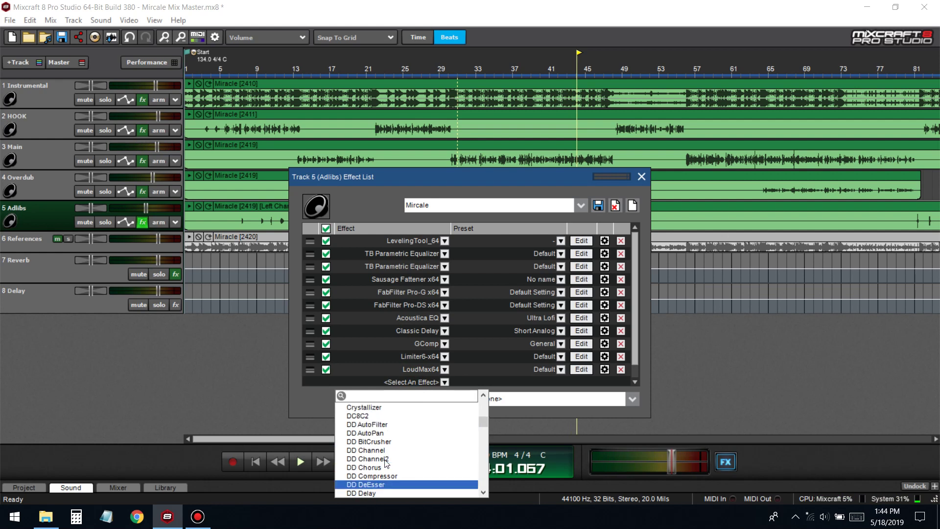
left_click(372, 433)
left_click_drag(309, 381, 311, 343)
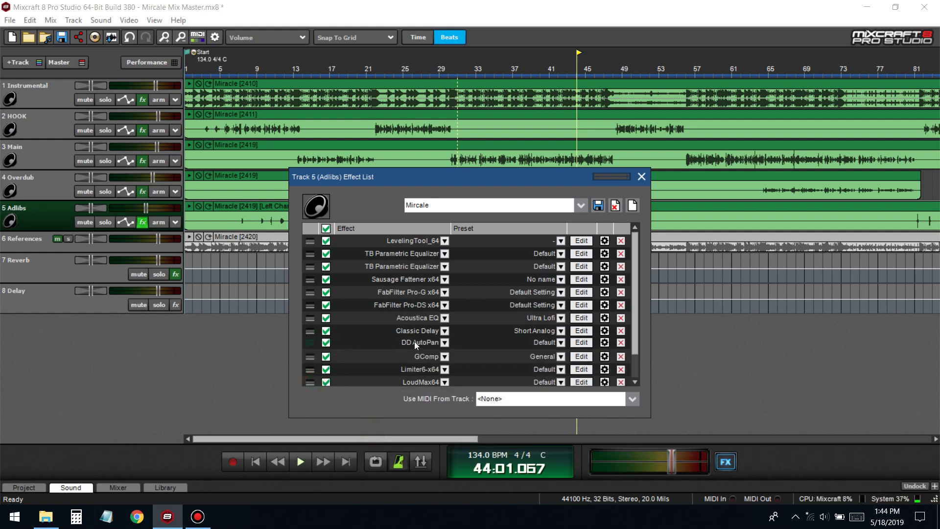
- Open the Adlibs' DD AutoPan settings, audition the panning in the full mix from bar 33, and save the project
left_click(588, 345)
left_click_drag(444, 238, 486, 257)
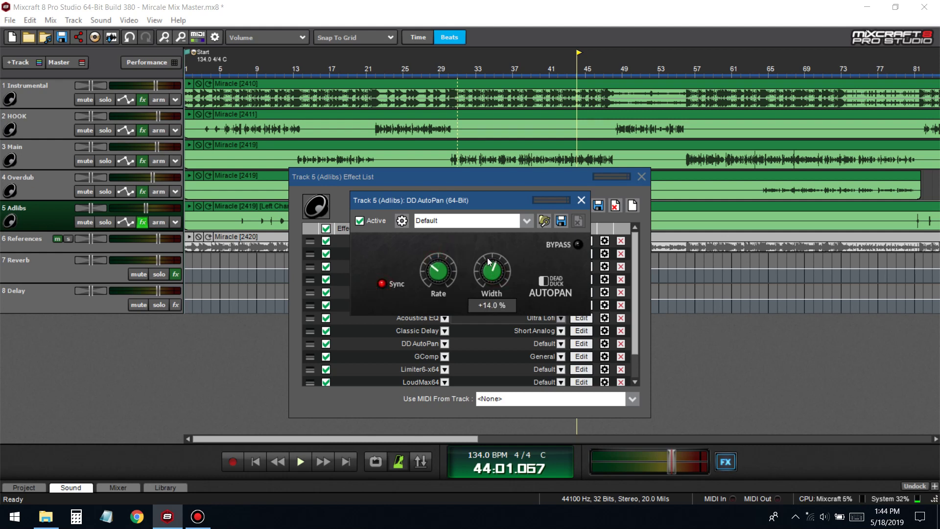
left_click(632, 180)
left_click_drag(513, 202, 534, 271)
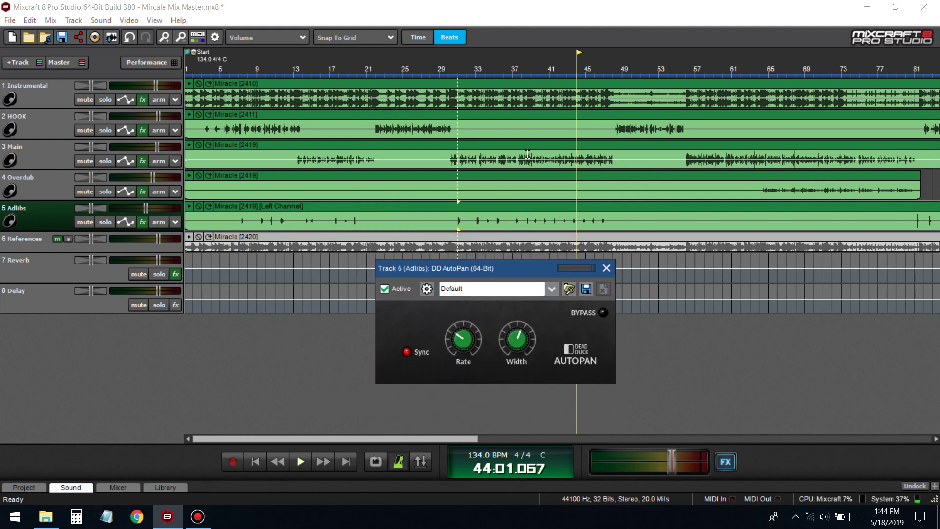
left_click(471, 82)
key("space")
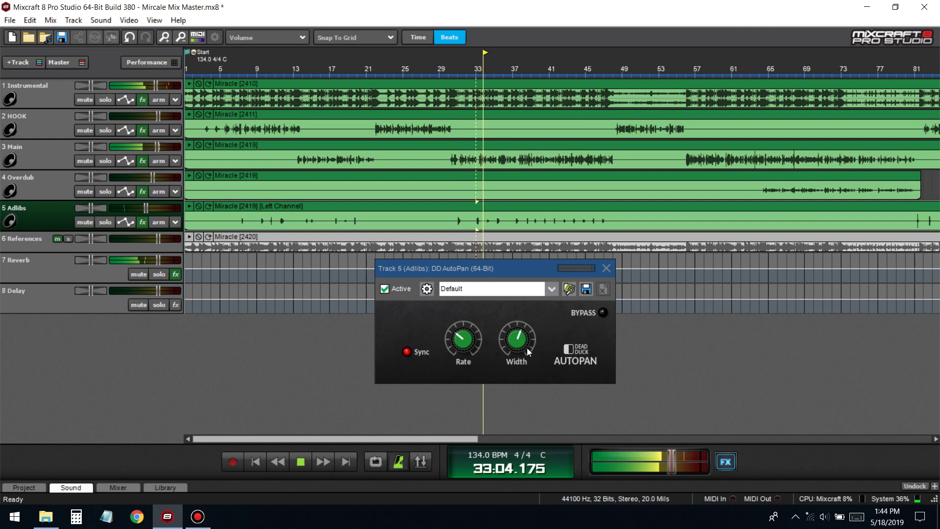
mouse_move(518, 335)
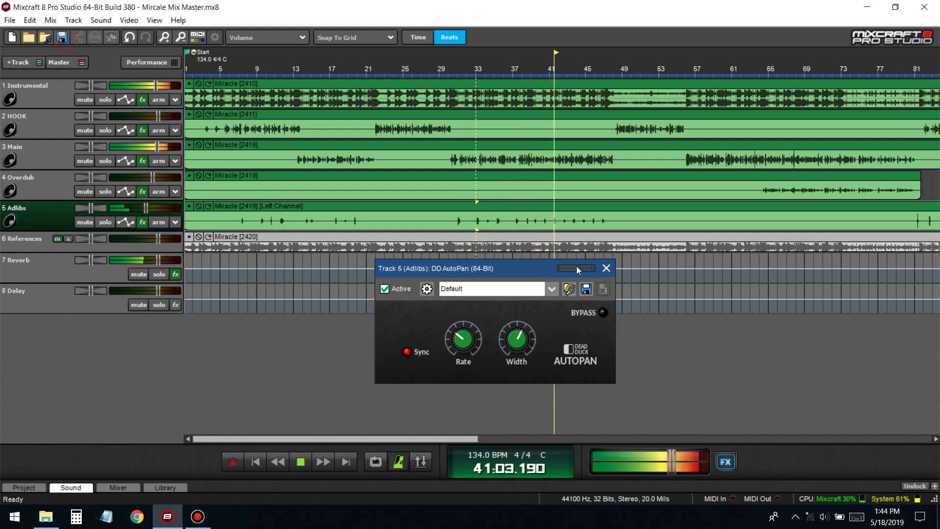
left_click(606, 267)
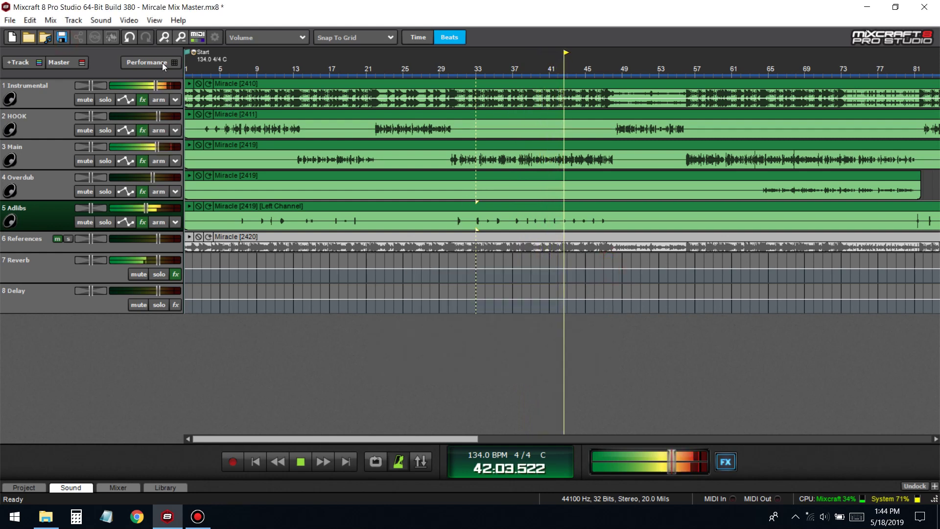
key("ctrl+s")
- Select the Delay track and play the mix from bar 49
left_click_drag(296, 439, 453, 446)
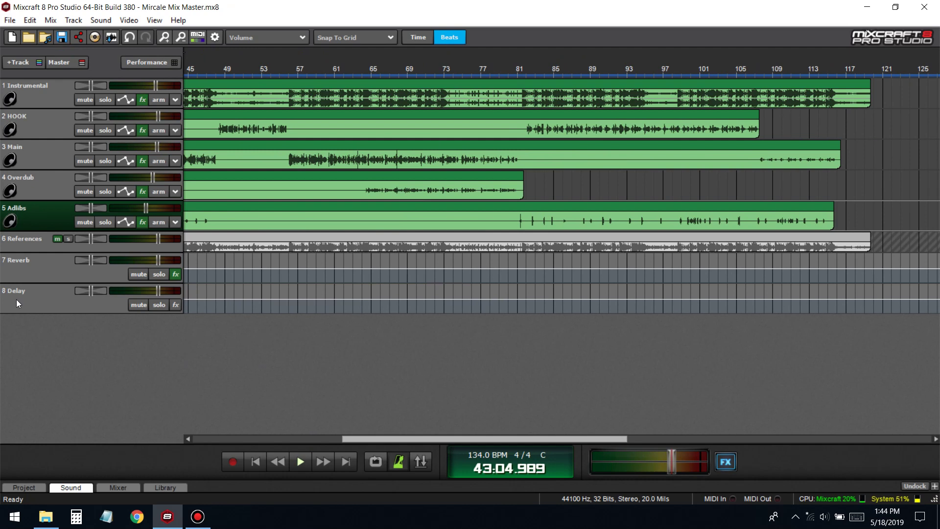
left_click(36, 298)
left_click(226, 70)
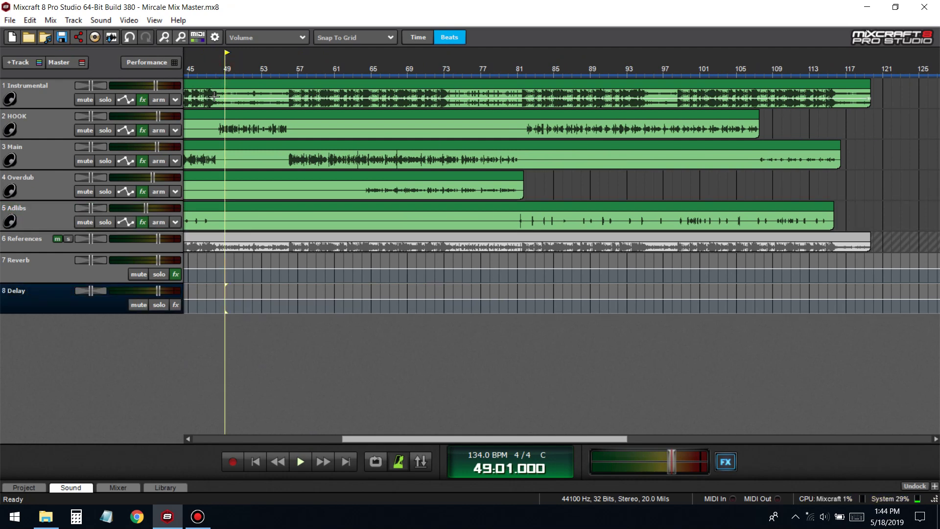
key("space")
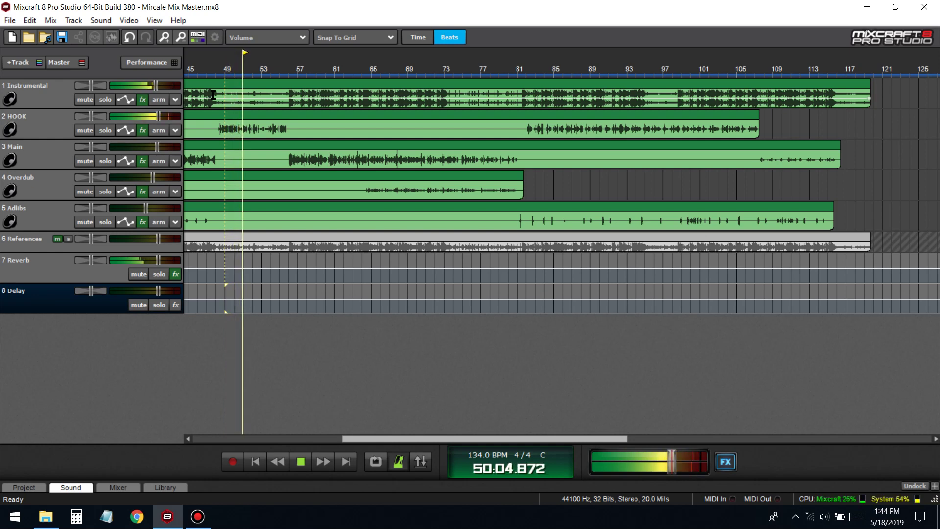
scroll(341, 213, "down", 1)
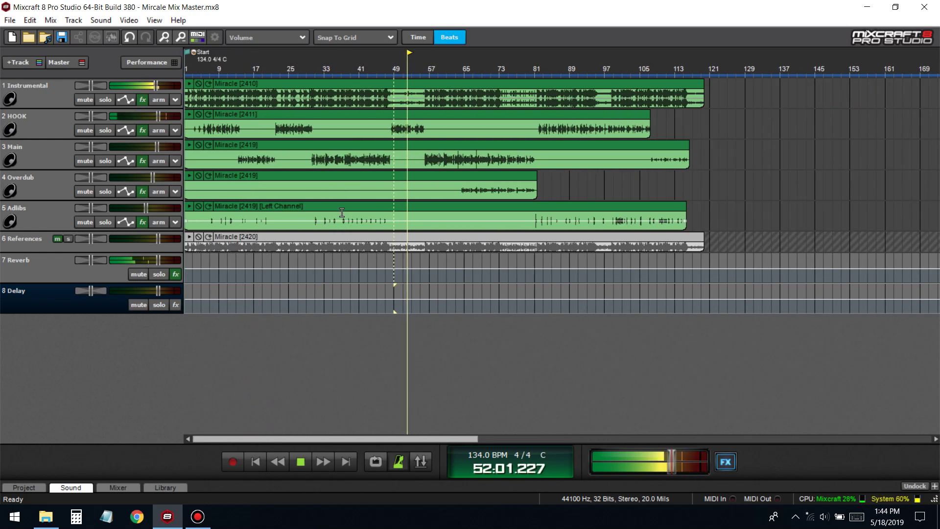
- Add FabFilter Timeless 2 x64 as the first effect on the Delay track
left_click(176, 305)
left_click(329, 325)
scroll(318, 447, "down", 20)
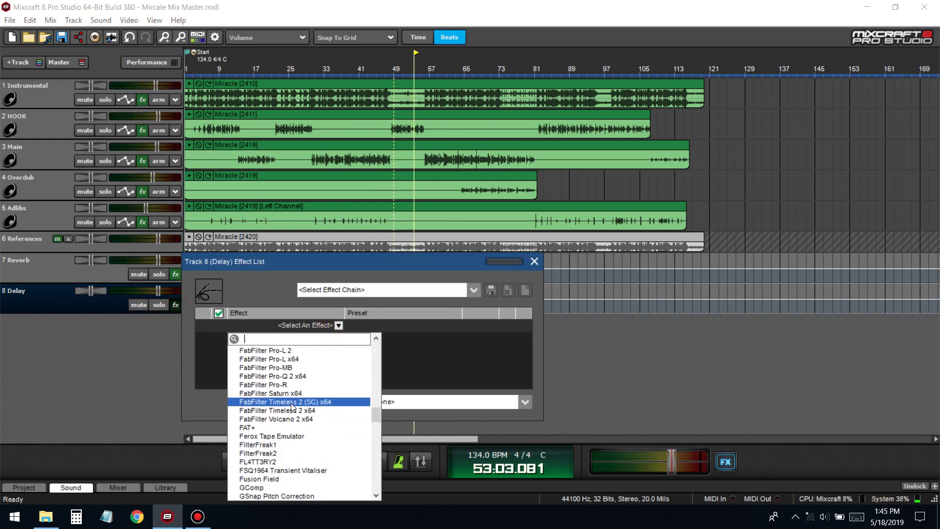
left_click(290, 410)
- Load the Analog Tape Echo RD preset in the Delay track's FabFilter Timeless 2 and close the effect windows
left_click(480, 326)
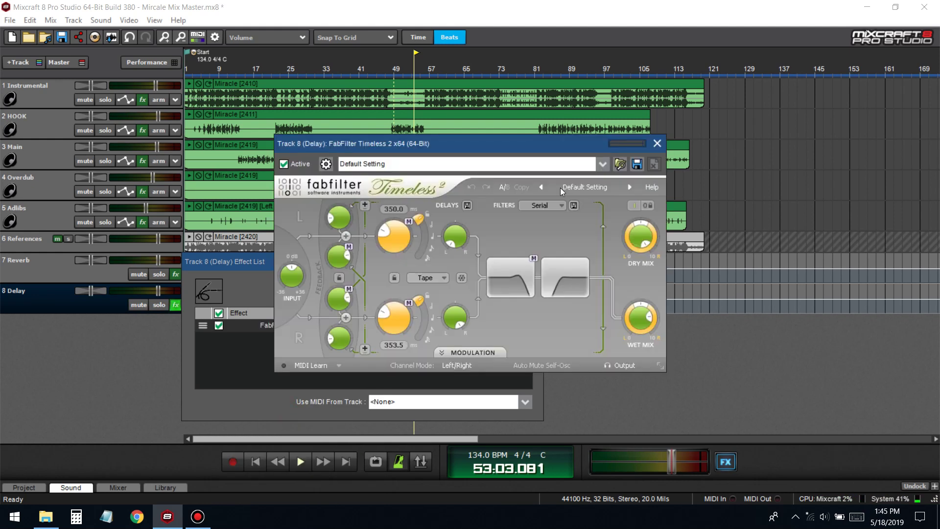
left_click(589, 187)
mouse_move(588, 201)
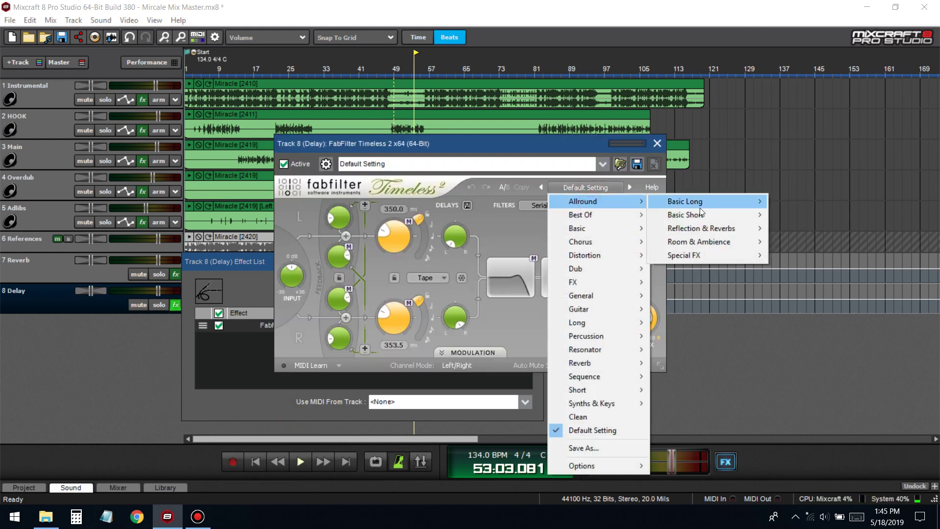
mouse_move(598, 216)
left_click(727, 171)
left_click(657, 144)
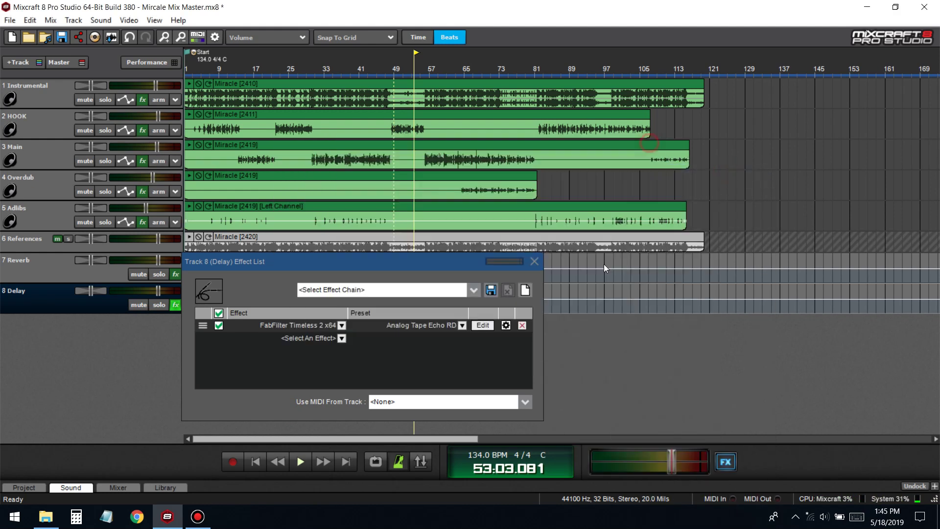
left_click(534, 261)
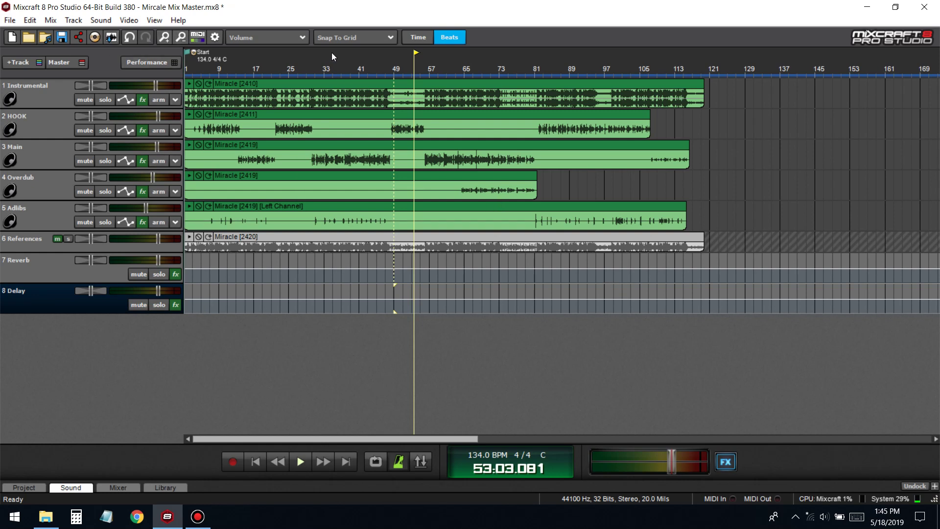
- Play from bar 21 with the HOOK track soloed and route its send to (8) Delay
left_click(269, 59)
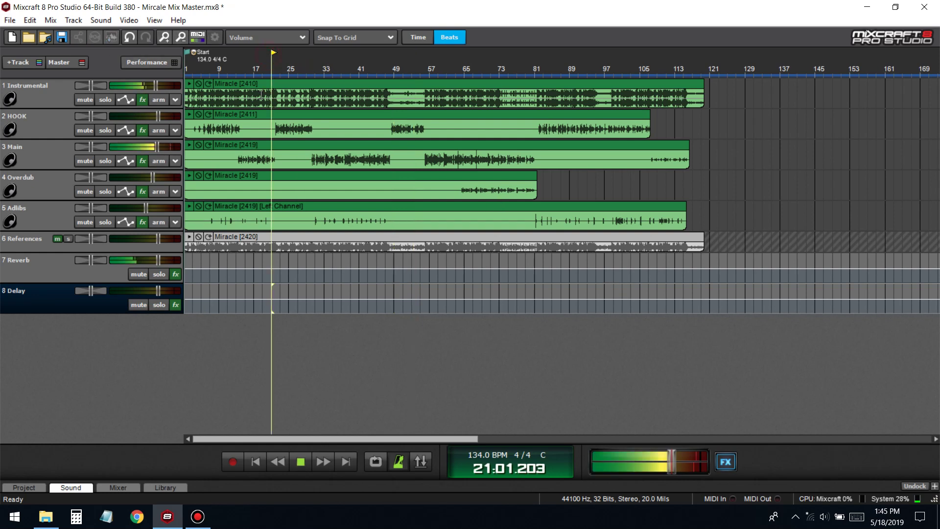
left_click(112, 131)
left_click(132, 128)
left_click(120, 159)
left_click(96, 219)
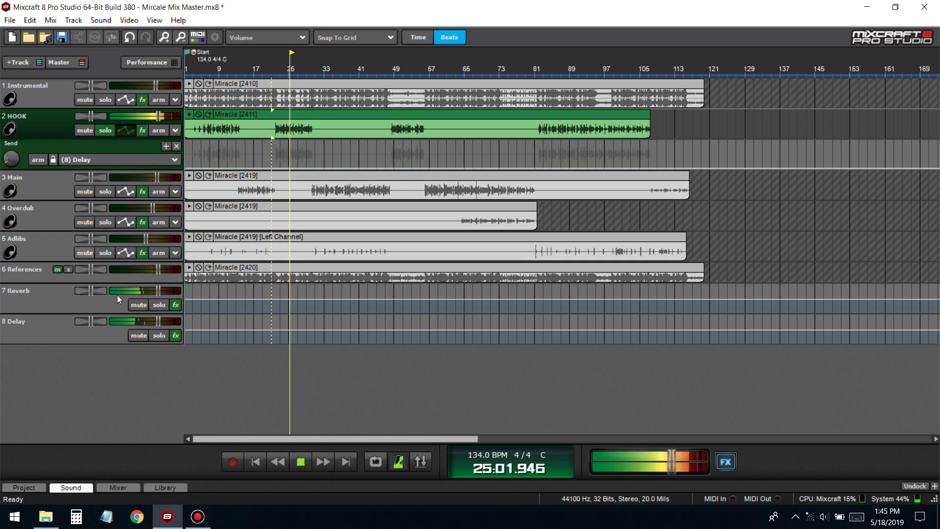
- Add A1StereoControl-x64 below FabFilter Timeless 2 on the Delay track and open its settings
left_click(175, 336)
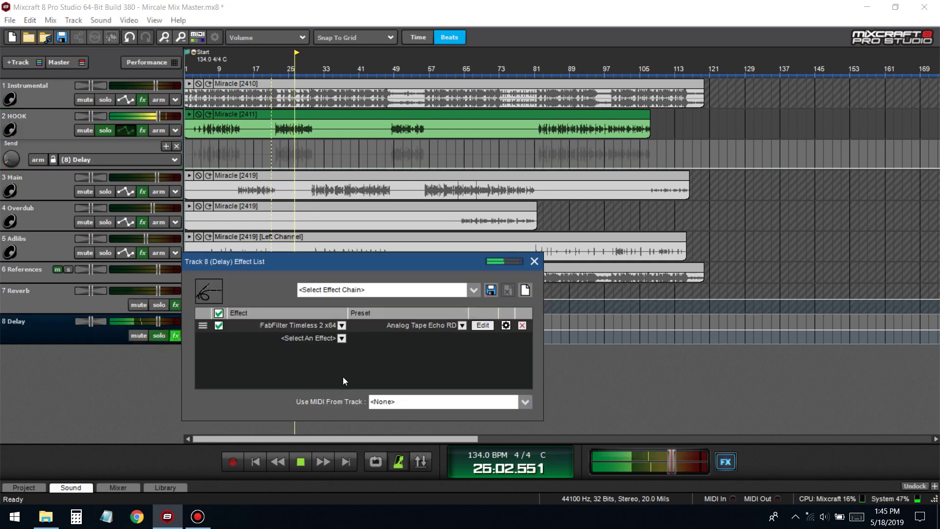
left_click(319, 338)
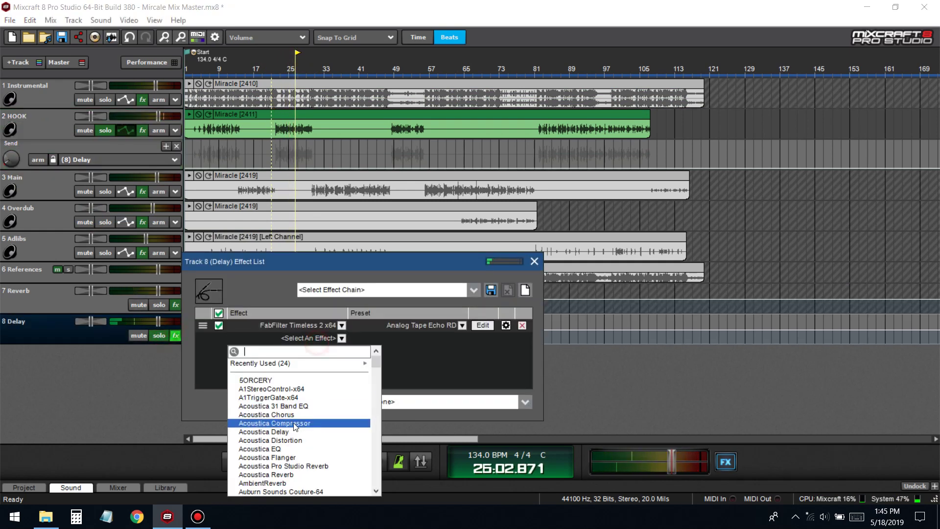
left_click(288, 389)
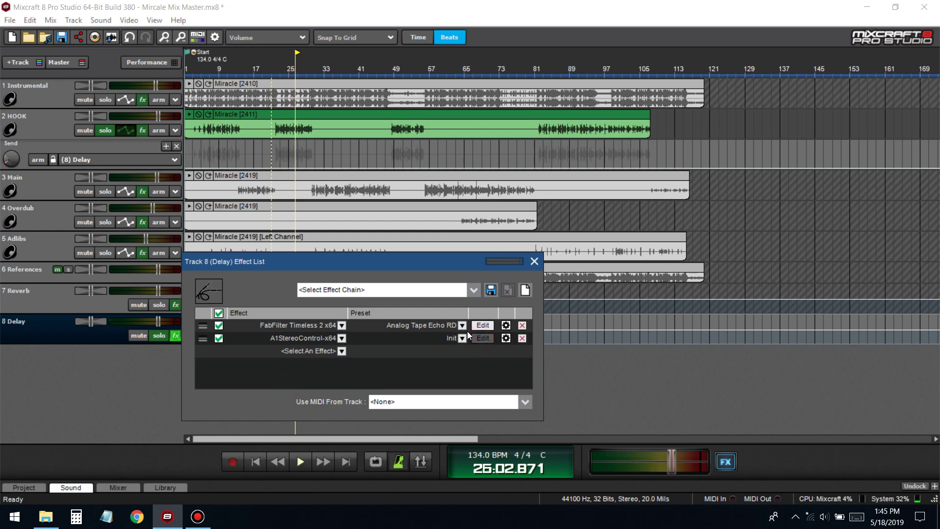
left_click_drag(397, 120, 349, 205)
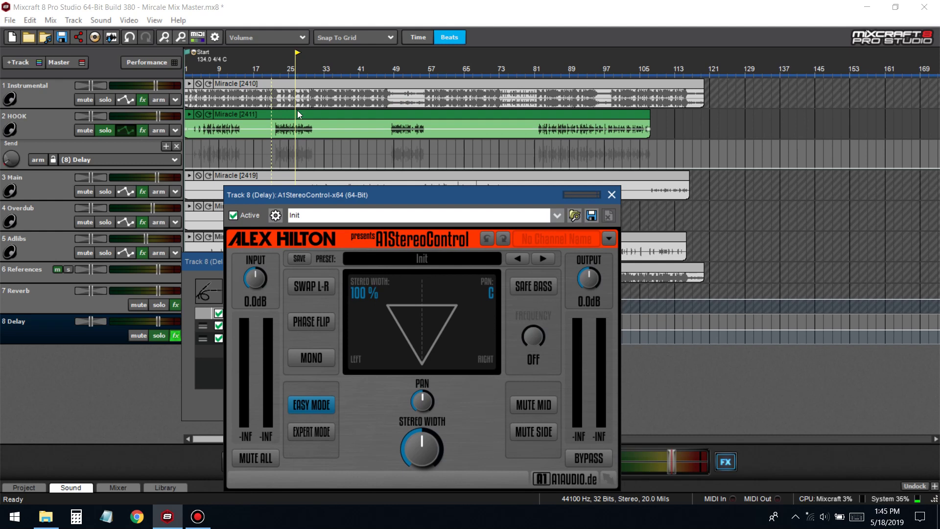
- Set the stereo width in A1StereoControl to 187 %, play from bar 23 and take the Delay track out of solo
left_click_drag(415, 453, 415, 416)
left_click(275, 68)
key("space")
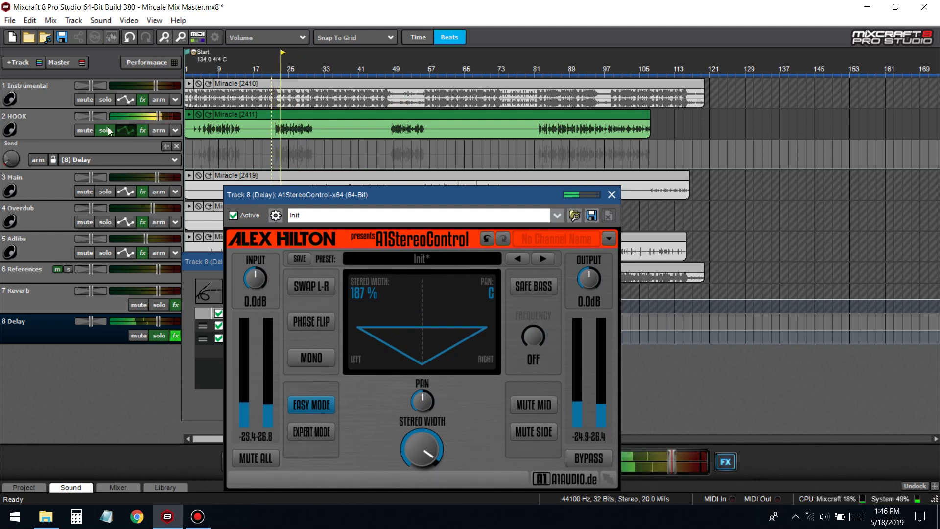
left_click(162, 336)
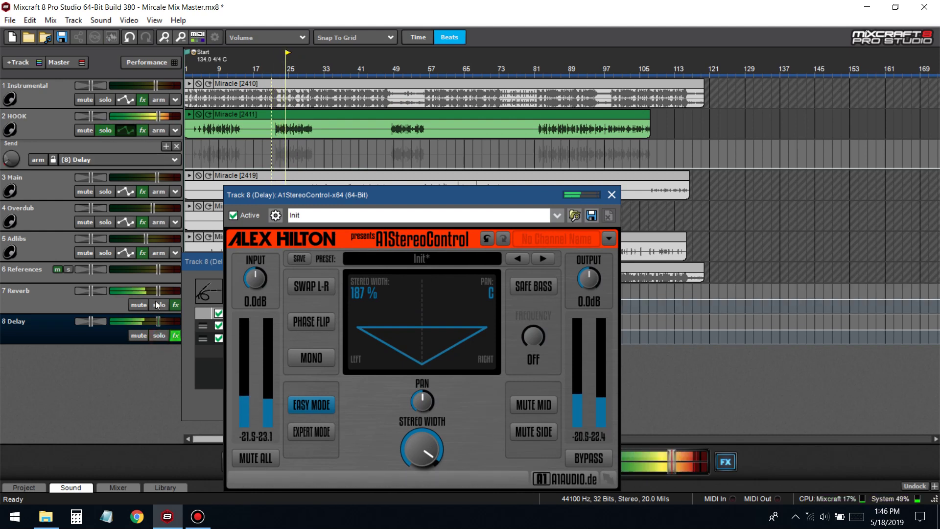
- Raise the output gain in A1StereoControl to about 3 dB and close its window
left_click_drag(579, 301, 579, 298)
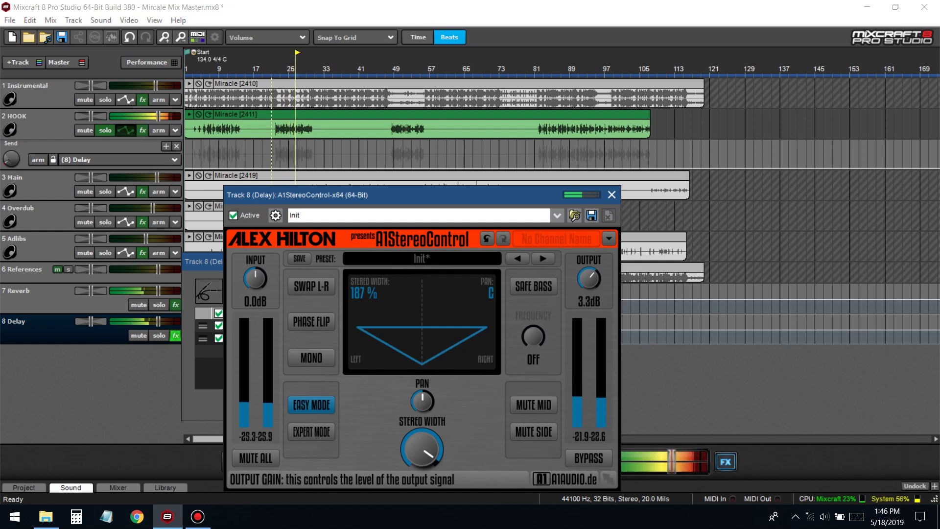
left_click_drag(579, 298, 579, 293)
left_click(612, 195)
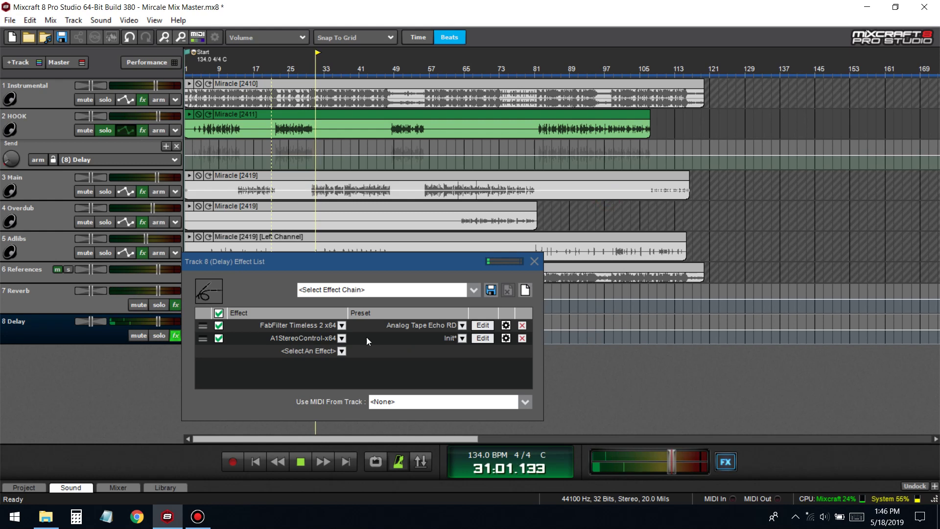
- Add TB_ReelBus_v3 as the third effect on the Delay track and load its Groovy preset
left_click(325, 351)
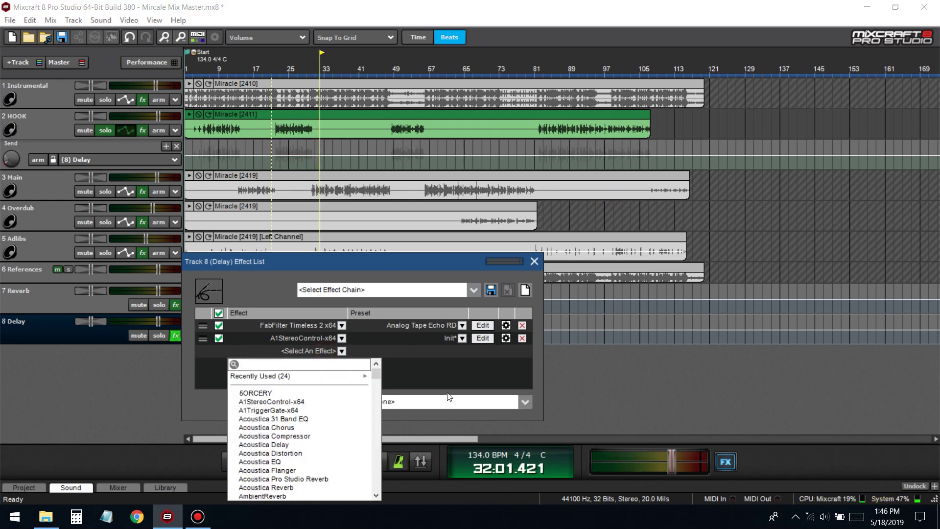
scroll(356, 431, "down", 10)
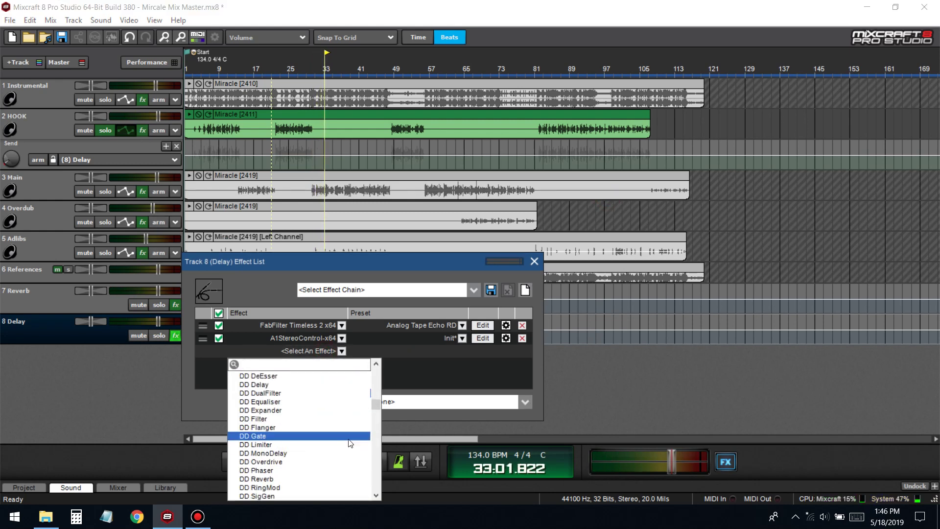
type("ree")
left_click(268, 384)
left_click(401, 352)
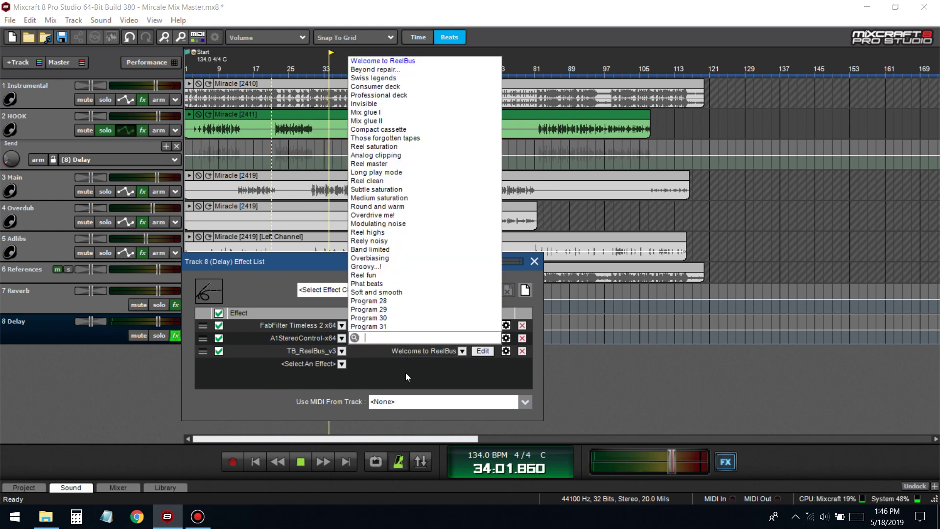
left_click(365, 266)
- Play from bar 23, take the HOOK track out of solo, hide its send lane and close the Delay effect list
left_click(280, 84)
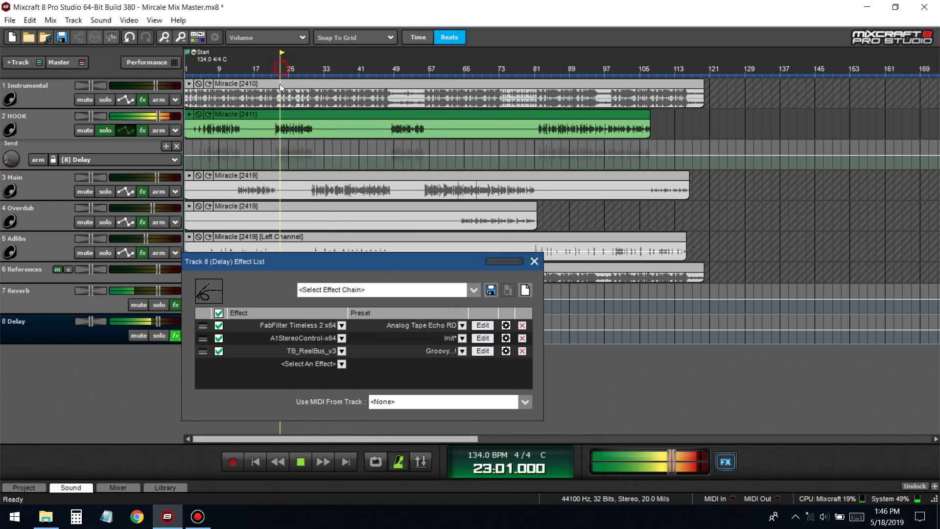
left_click(106, 131)
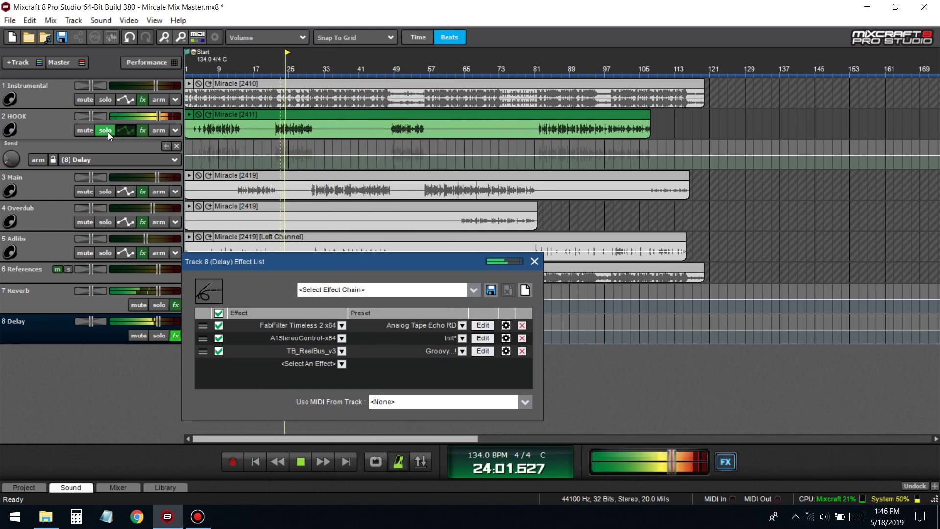
left_click(106, 130)
left_click(125, 130)
left_click(534, 261)
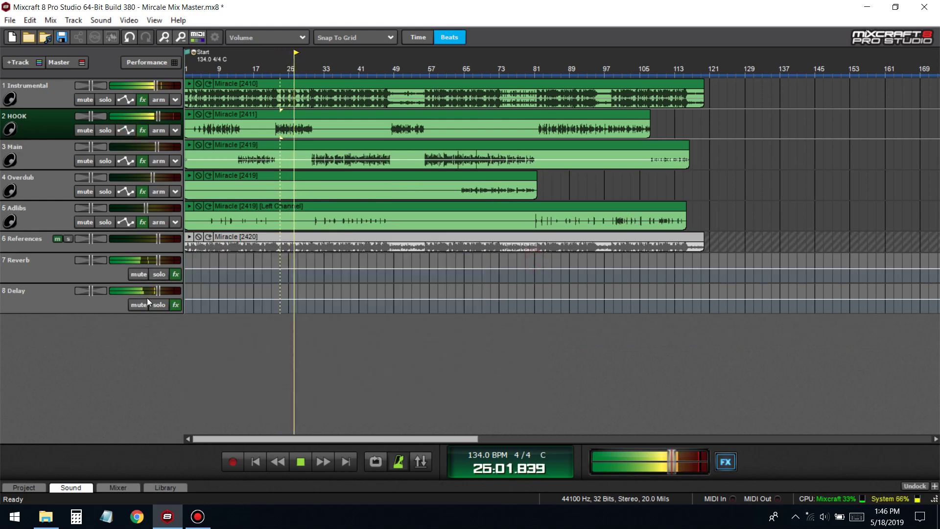
- With the Delay track soloed, lower its A1StereoControl output gain to 2.3 dB and close the effect windows
left_click(162, 305)
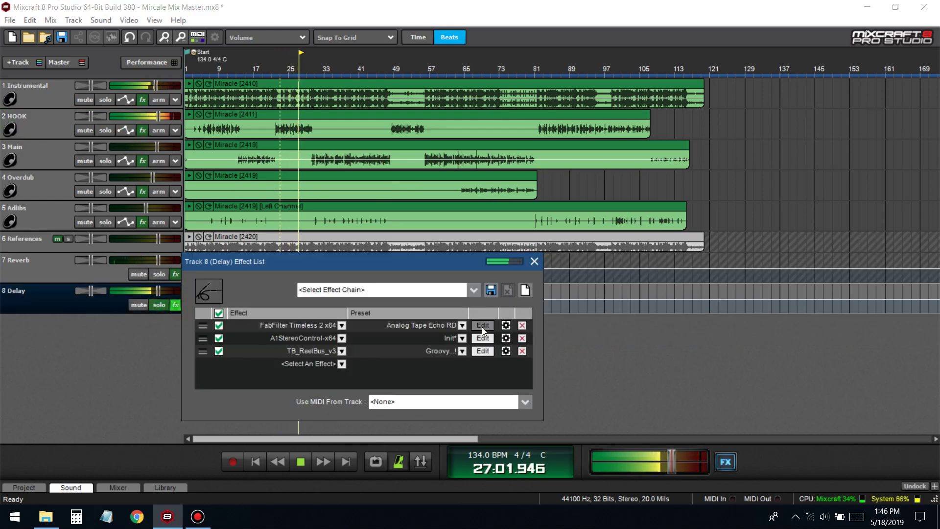
left_click(482, 337)
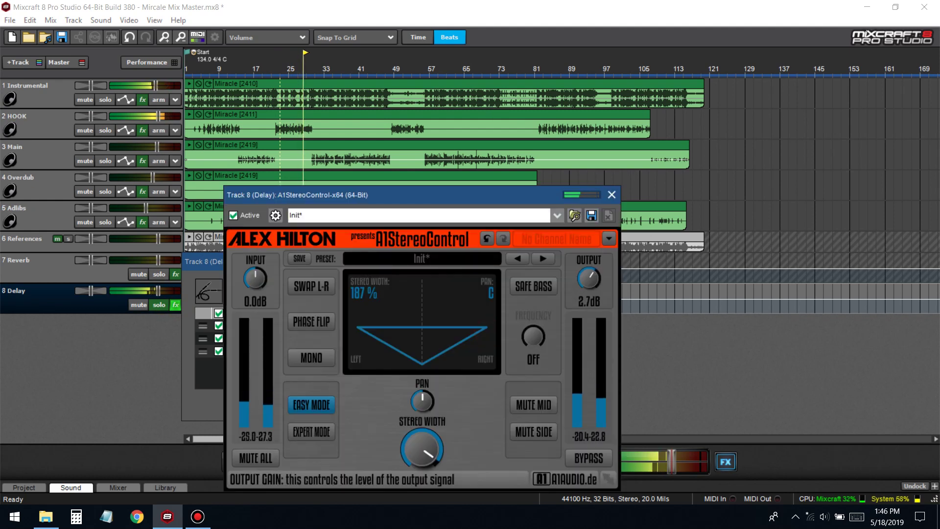
left_click(610, 195)
left_click(534, 261)
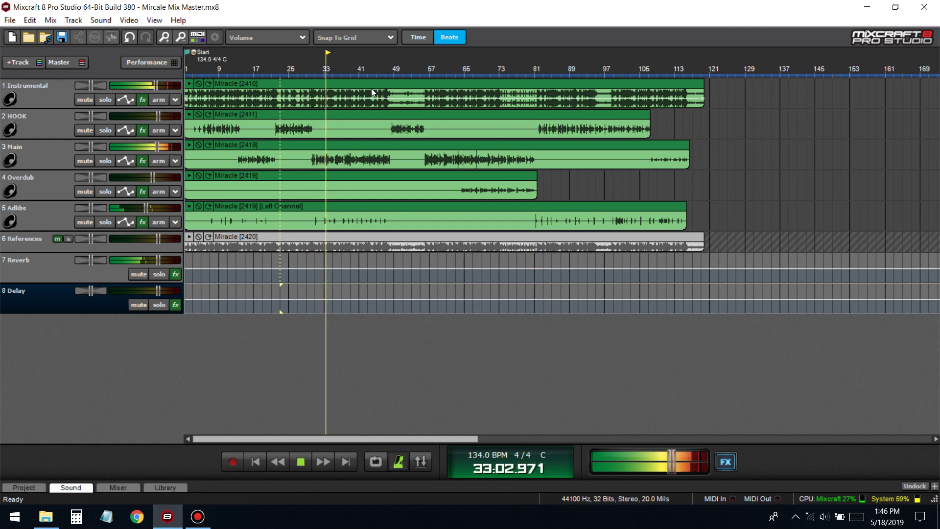
- Play the full mix from bar 45 into the following HOOK section to hear the delay in context
left_click(381, 72)
scroll(809, 189, "up", 3)
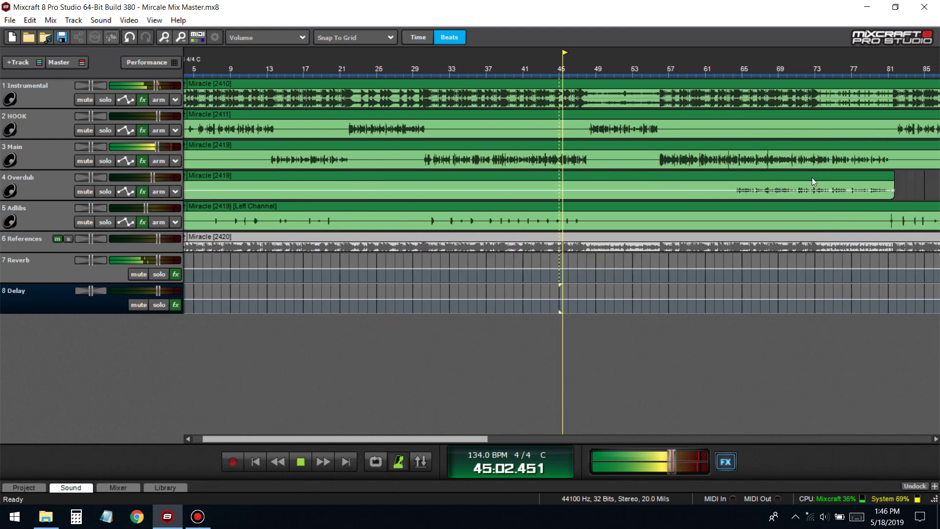
scroll(733, 119, "up", 2)
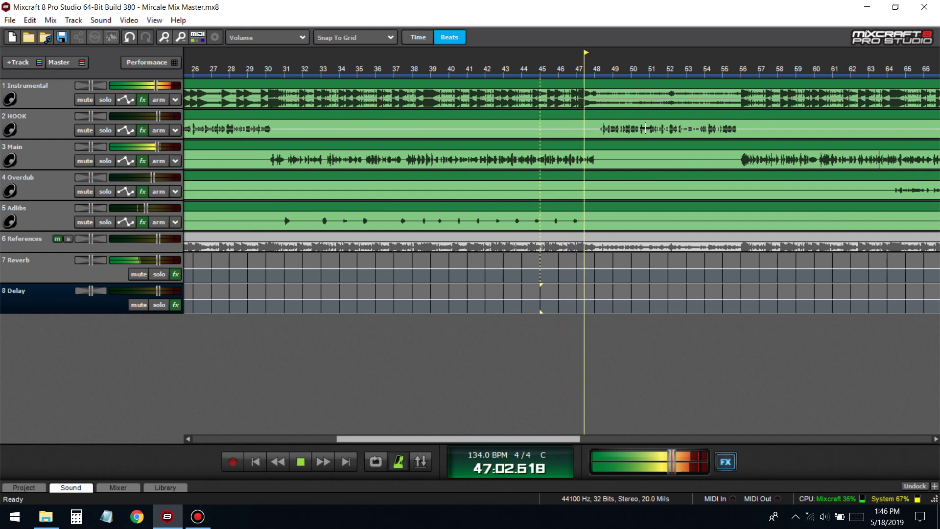
scroll(303, 222, "down", 3)
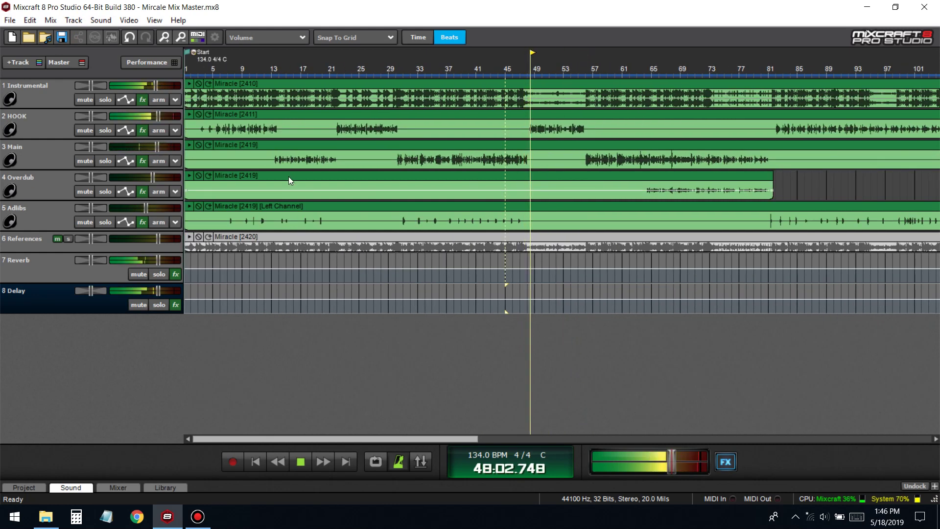
scroll(774, 183, "down", 2)
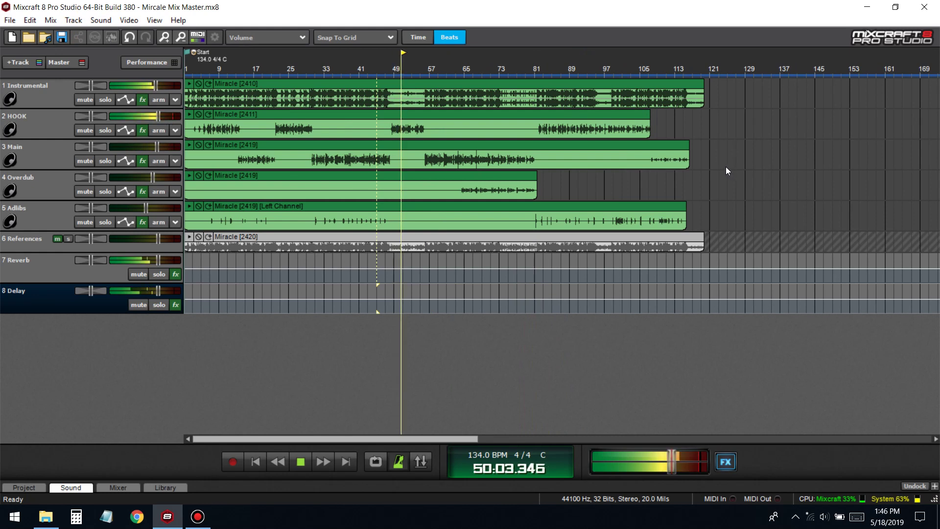
- Check A1StereoControl with the Delay track soloed, close the effect windows, save the project and stop playback
left_click(154, 305)
left_click(176, 305)
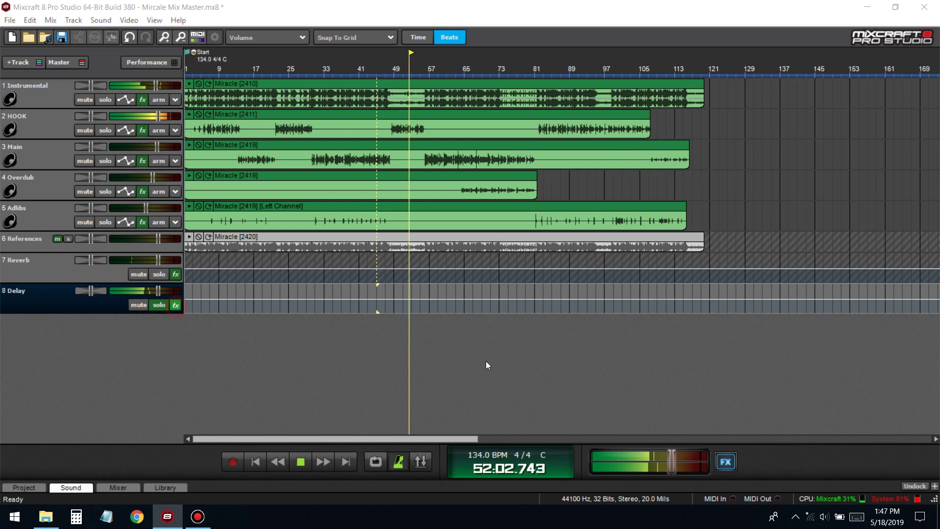
left_click(490, 338)
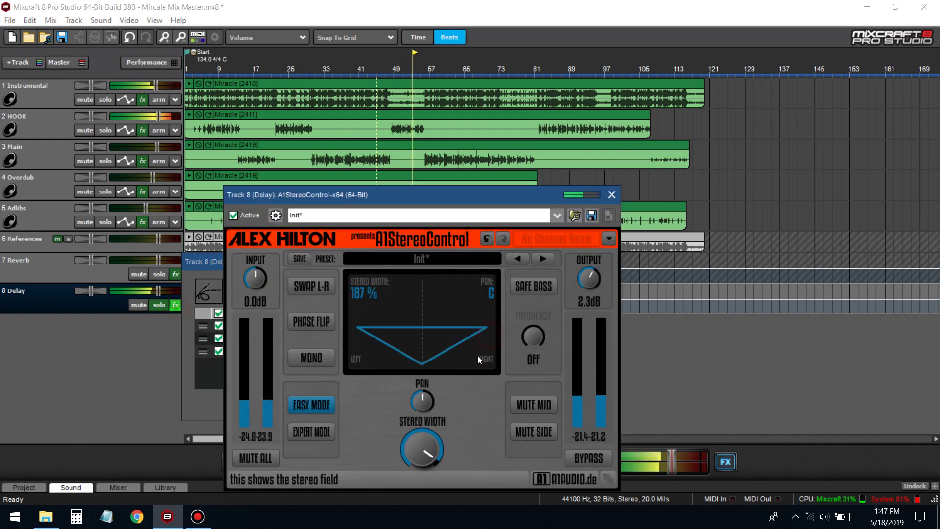
left_click(611, 195)
left_click(538, 263)
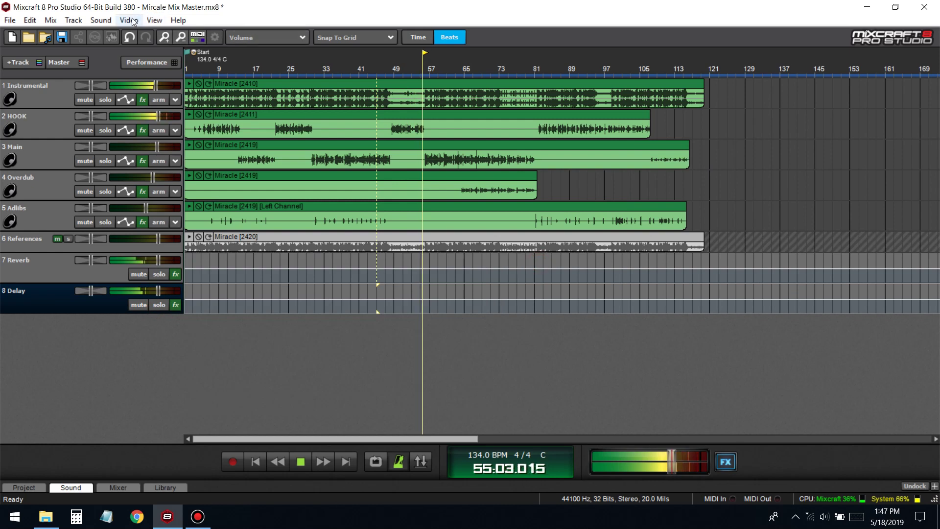
left_click(63, 37)
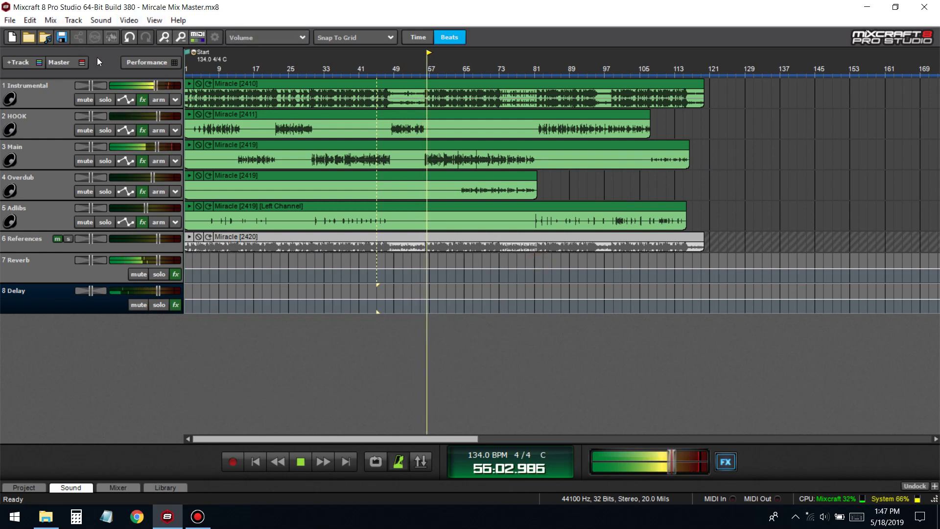
key("space")
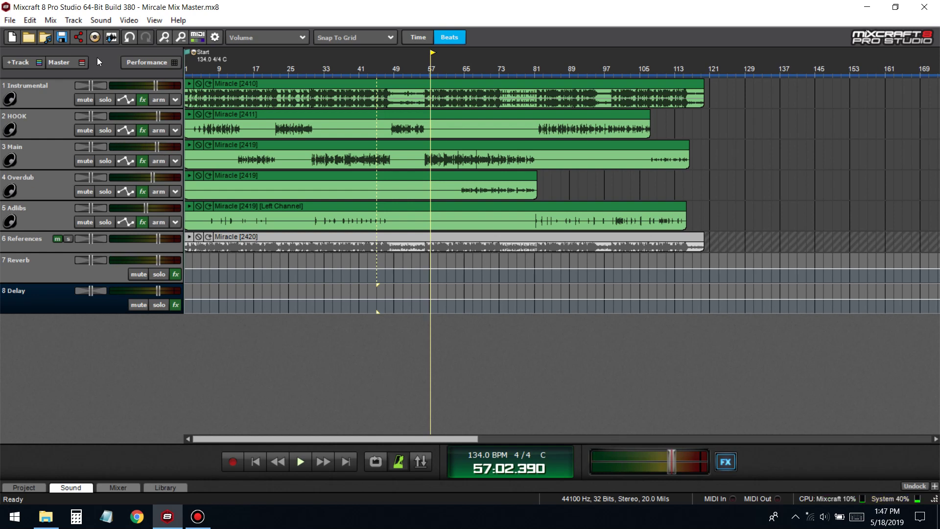
- Look over the Main track's effect list, mute the Adlibs track and play on from bar 57
left_click(143, 160)
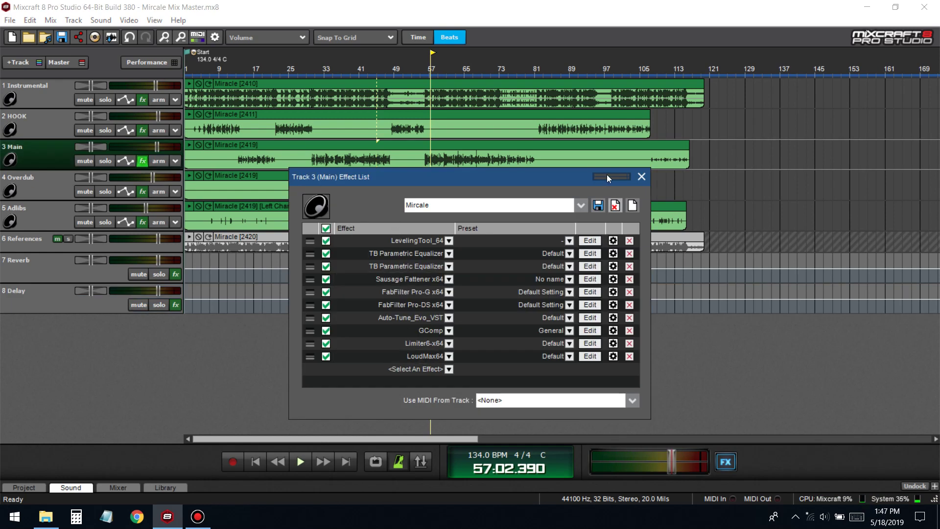
left_click(642, 182)
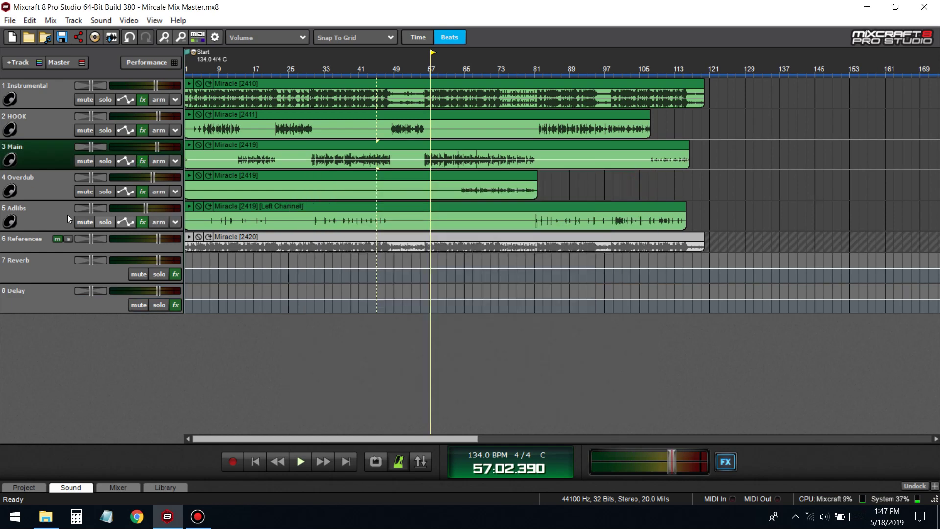
left_click(86, 222)
key("space")
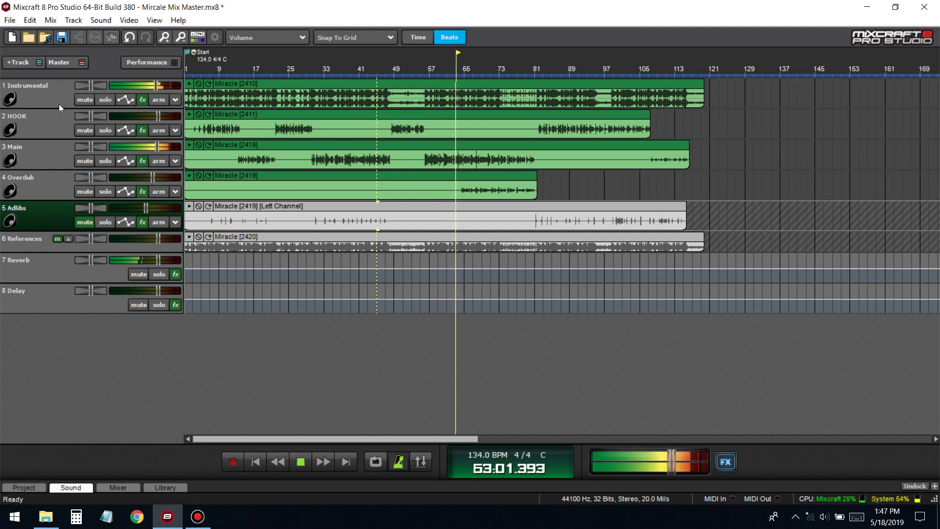
scroll(853, 193, "up", 2)
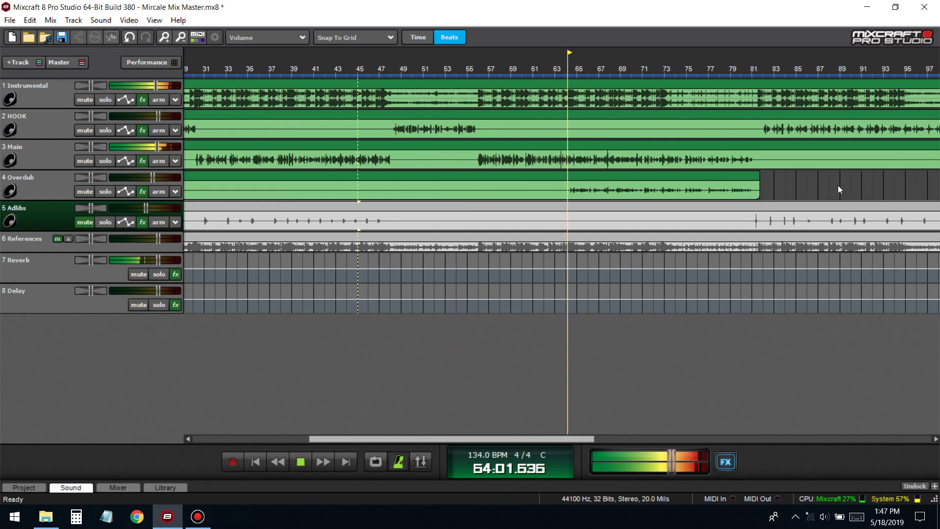
scroll(827, 179, "down", 3)
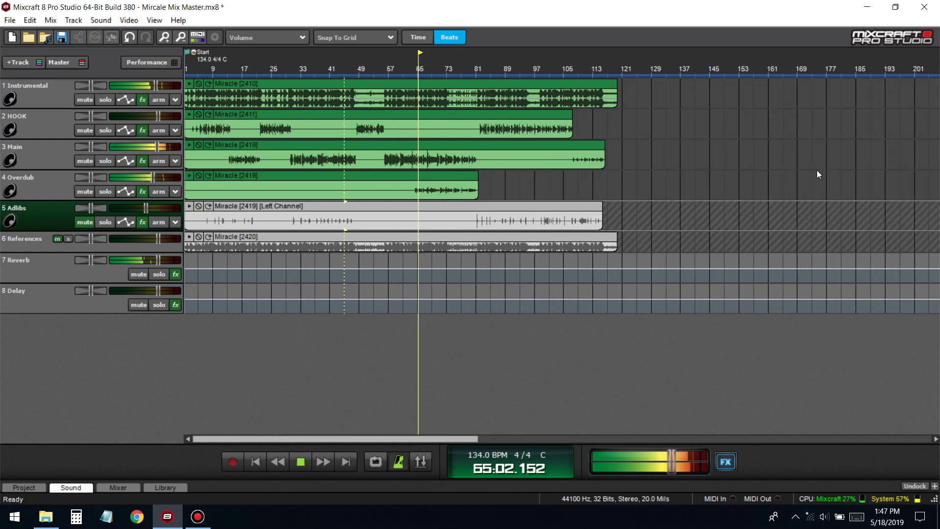
- Show the Overdub track's (7) Reverb send, solo the track and set the send level to 20.0
left_click(122, 192)
left_click(81, 221)
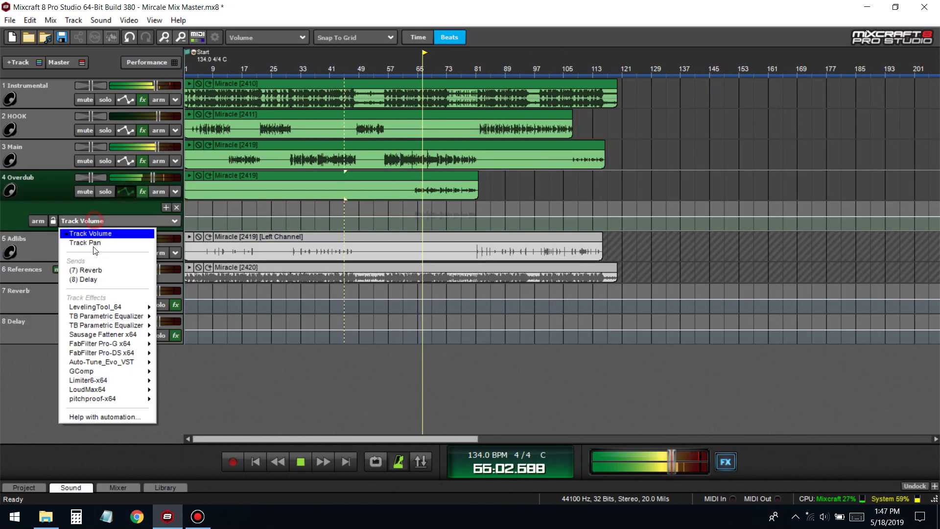
left_click(80, 274)
left_click(76, 221)
left_click(73, 269)
left_click(16, 220)
left_click(105, 192)
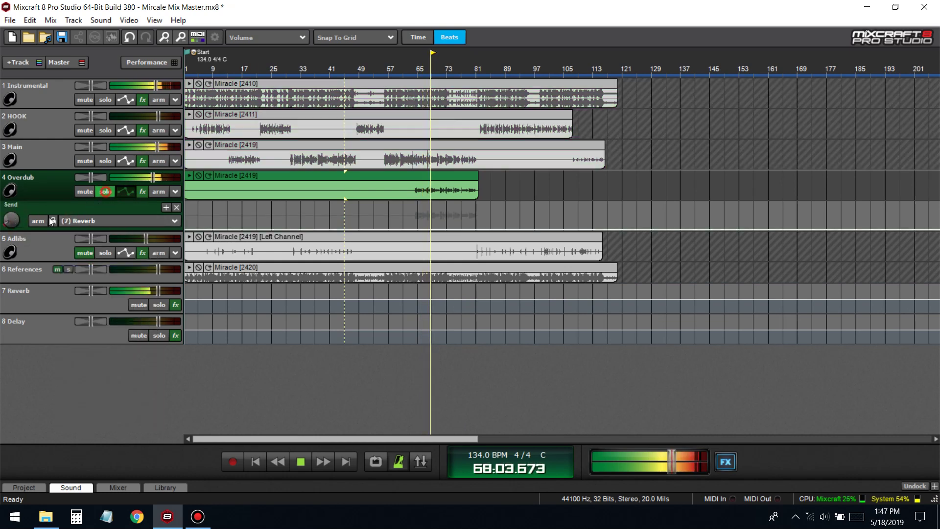
left_click_drag(18, 225, 17, 221)
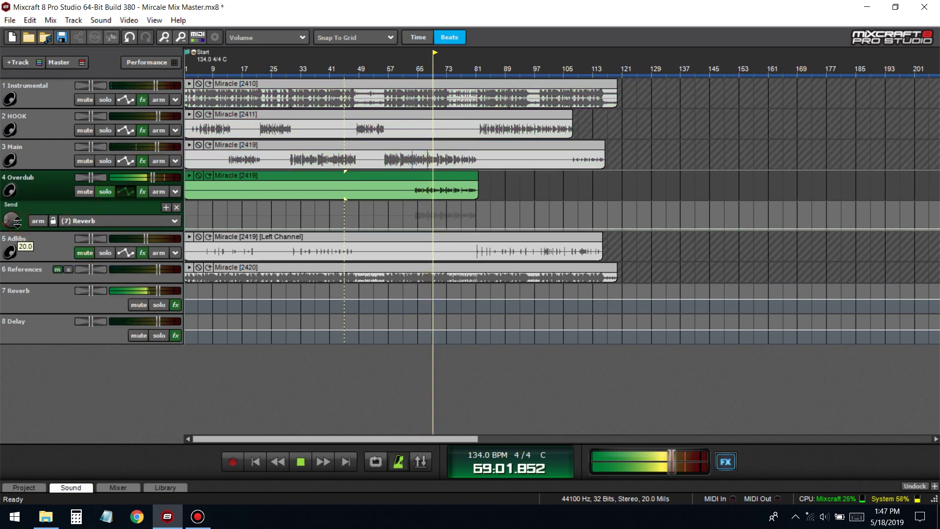
- Take the Overdub track out of solo, hide its send lane and lower its volume to -3.7 dB
left_click(109, 194)
left_click(128, 192)
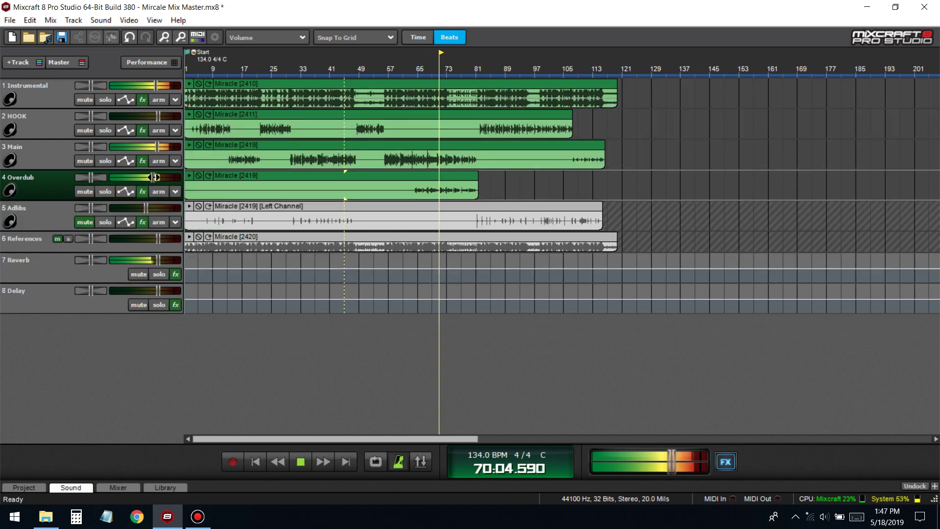
left_click_drag(153, 177, 151, 176)
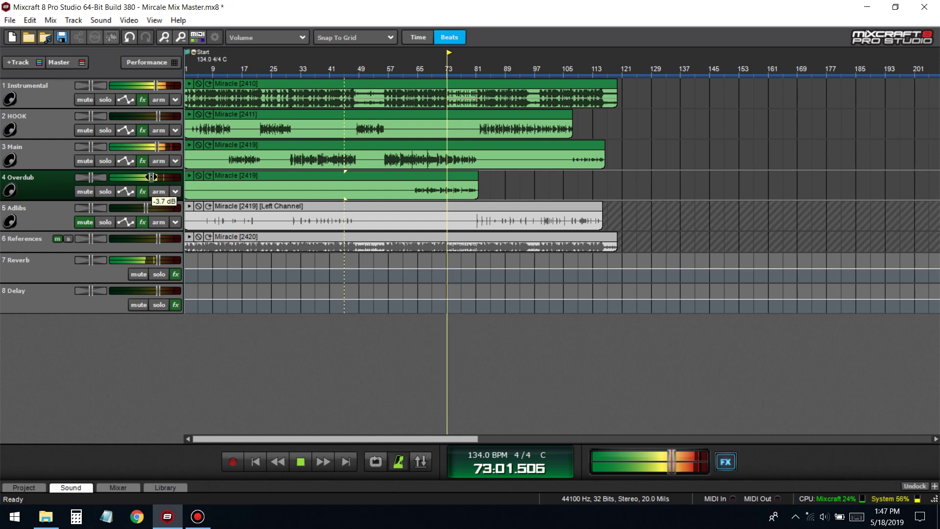
- Open the Overdub track's effect list, stop playback and move pitchproof-x64 up to directly above GComp
left_click(141, 192)
key("space")
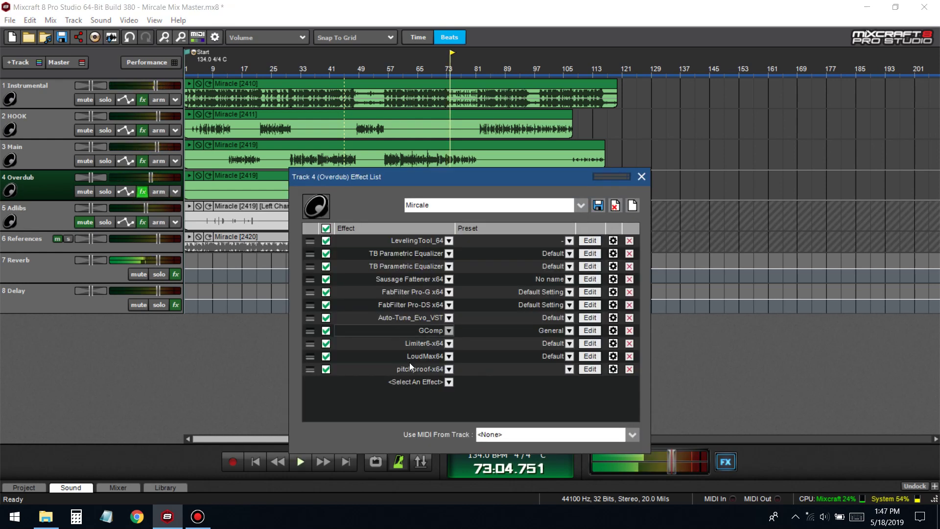
left_click_drag(316, 370, 313, 317)
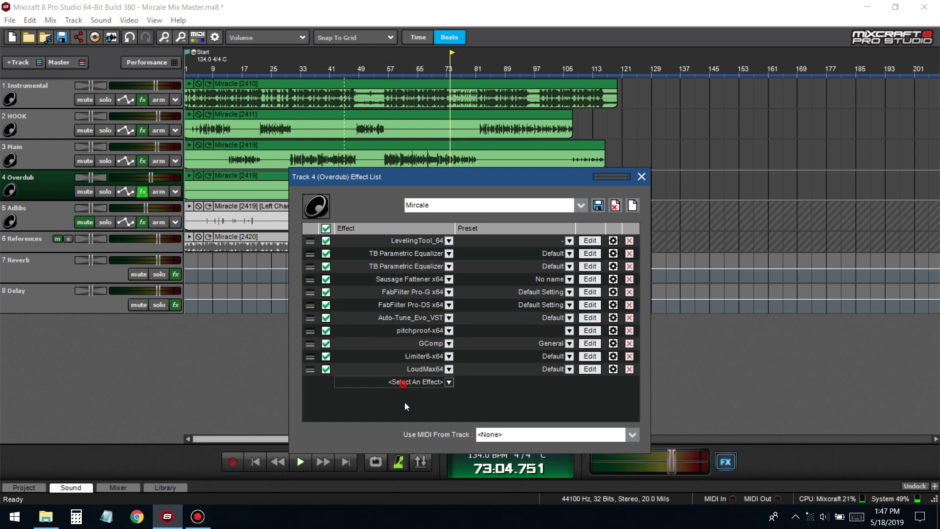
- Add Chorus CH-2 to the Overdub effects directly above GComp and listen to the result from bar 65
left_click(403, 382)
scroll(392, 455, "down", 3)
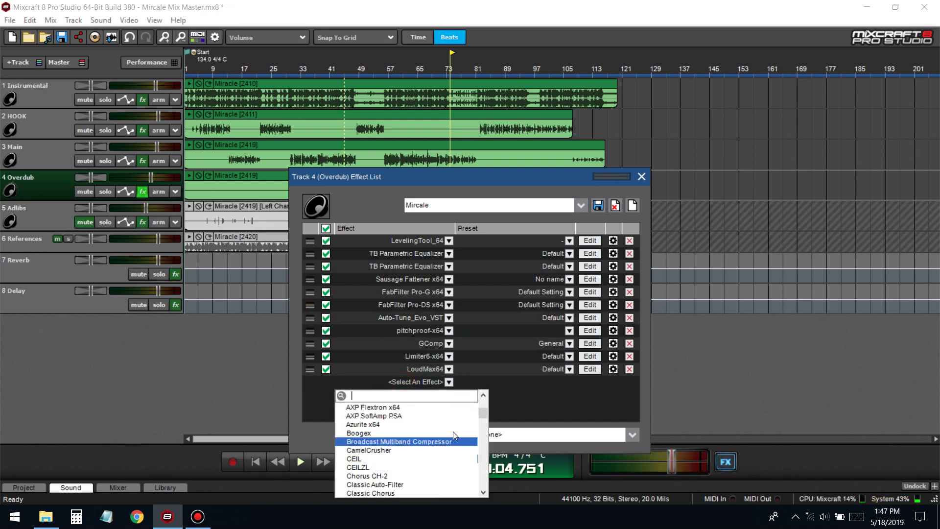
left_click(387, 476)
left_click_drag(309, 381, 310, 343)
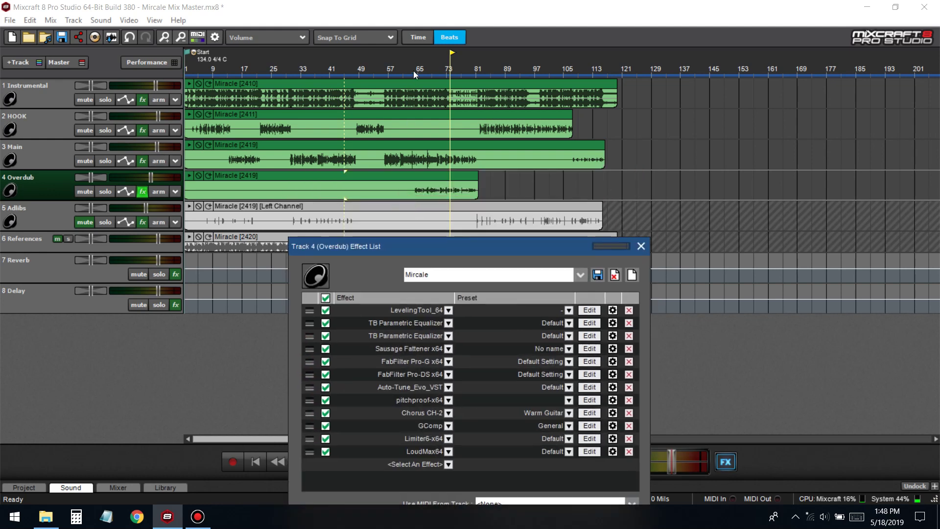
left_click(413, 70)
key("space")
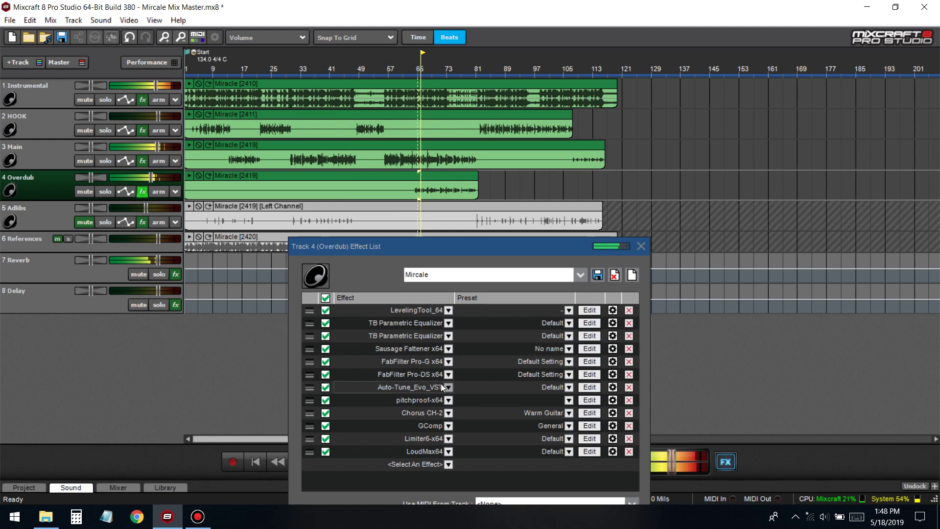
key("space")
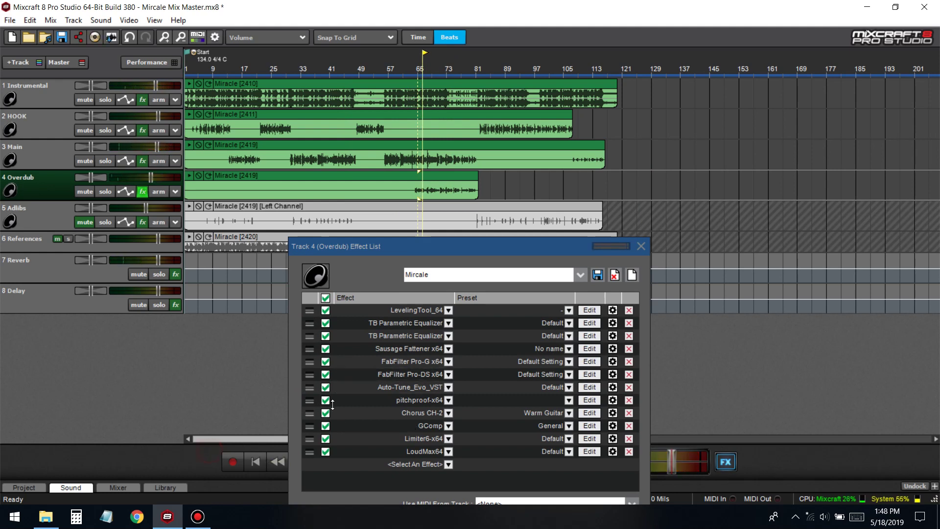
left_click(445, 465)
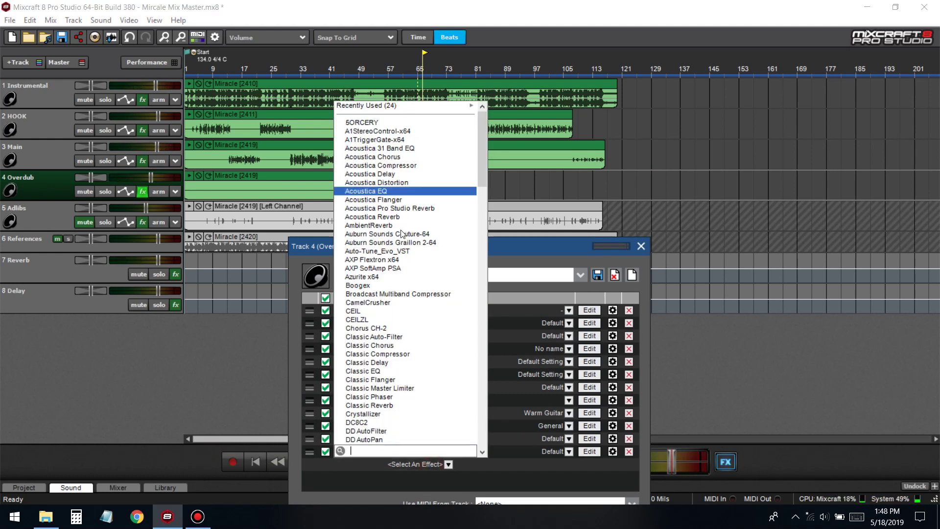
left_click(405, 106)
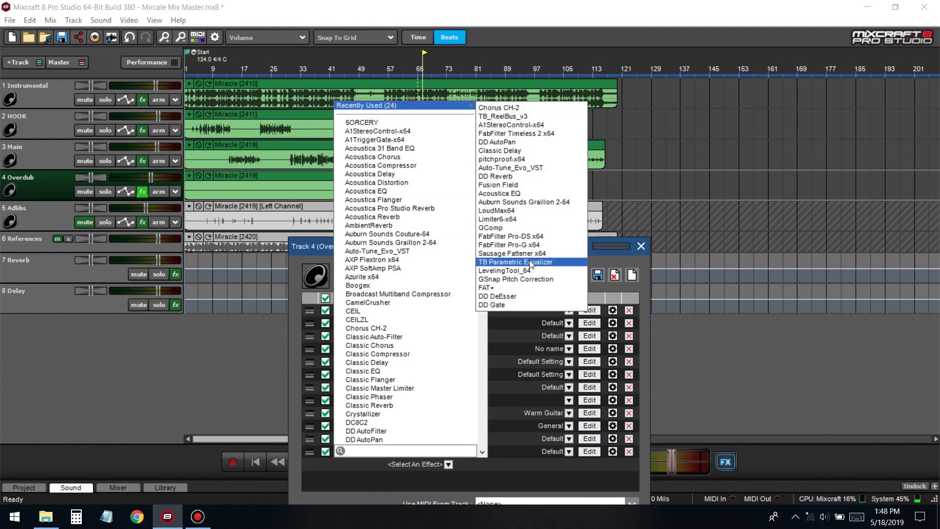
left_click(424, 107)
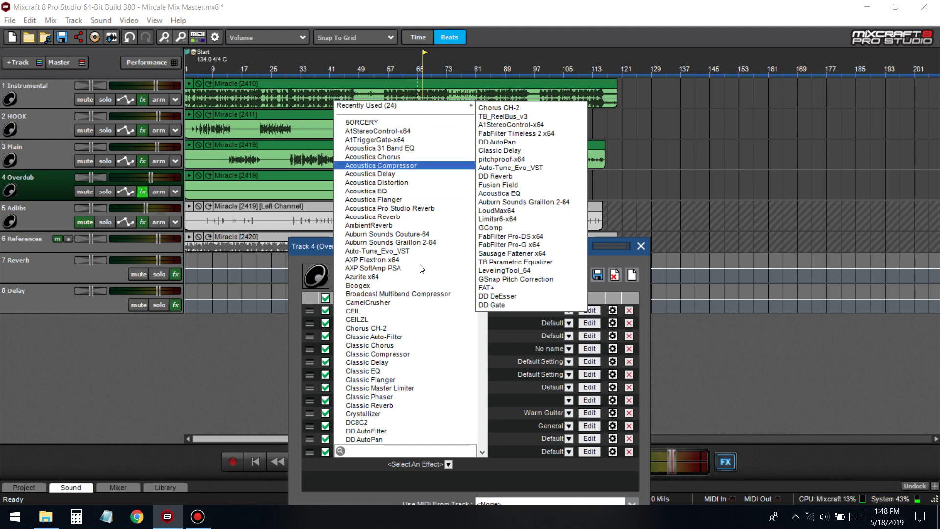
left_click(421, 419)
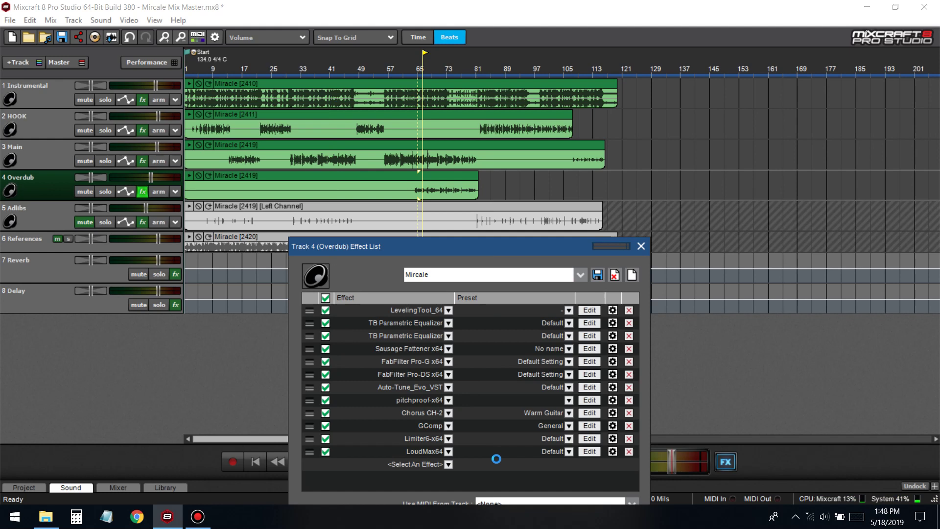
left_click(629, 464)
left_click(415, 464)
type("pr")
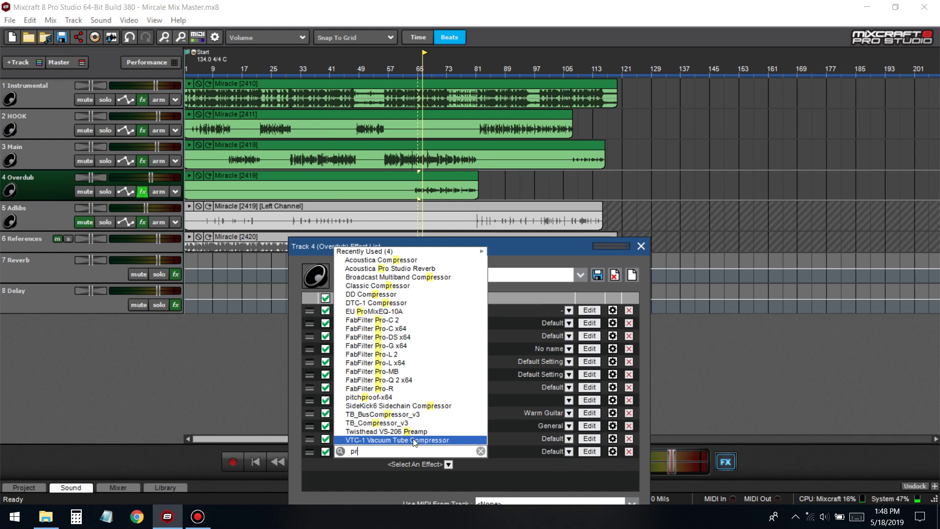
type("o")
left_click(401, 415)
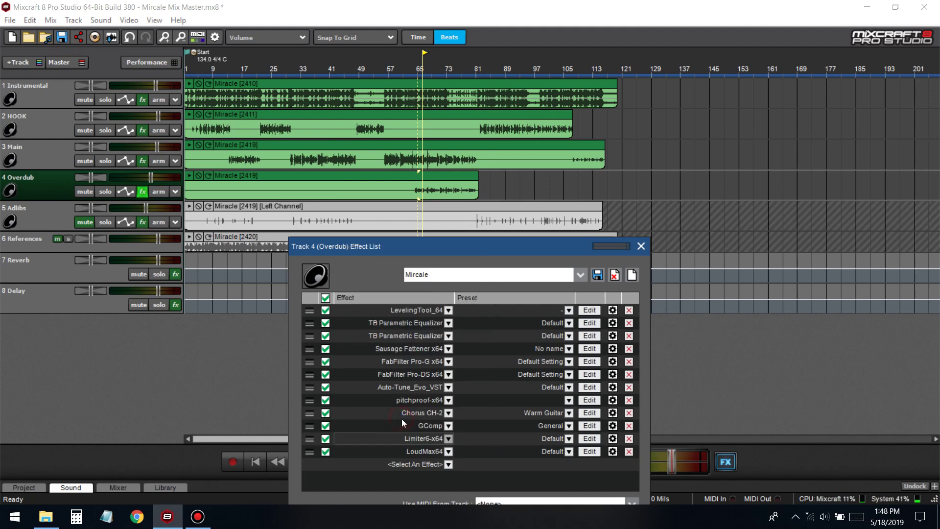
- Add FabFilter Pro-Q 2 x64 to the Overdub effects and place it directly above GComp
left_click(440, 466)
scroll(409, 382, "down", 15)
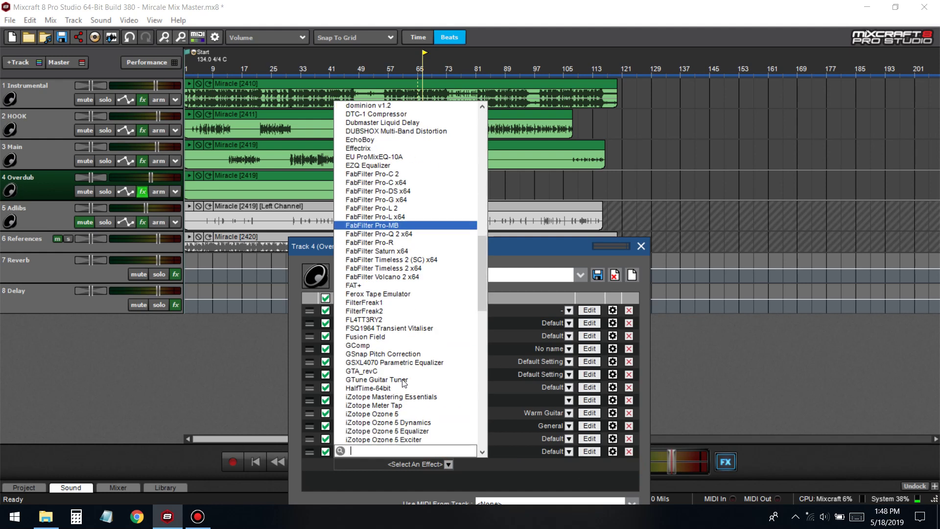
left_click(388, 233)
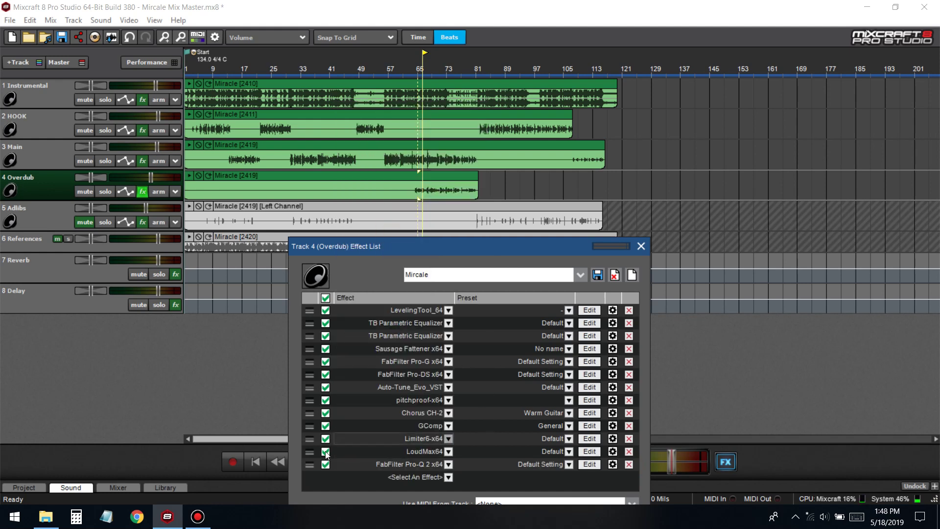
left_click_drag(310, 464, 309, 426)
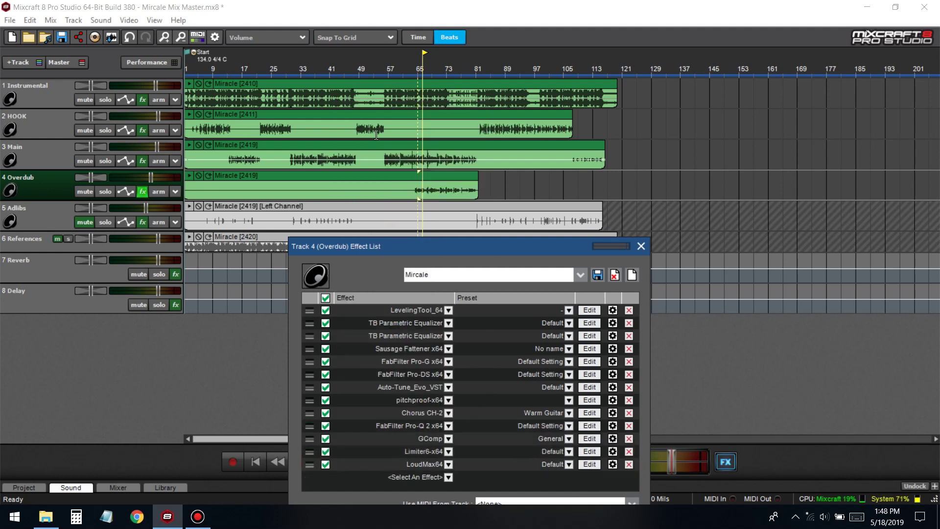
- Solo the Overdub during playback, load Pro-Q 2's Low Cut preset and move the cut to about 200 Hz with Q about 0.91
key("space")
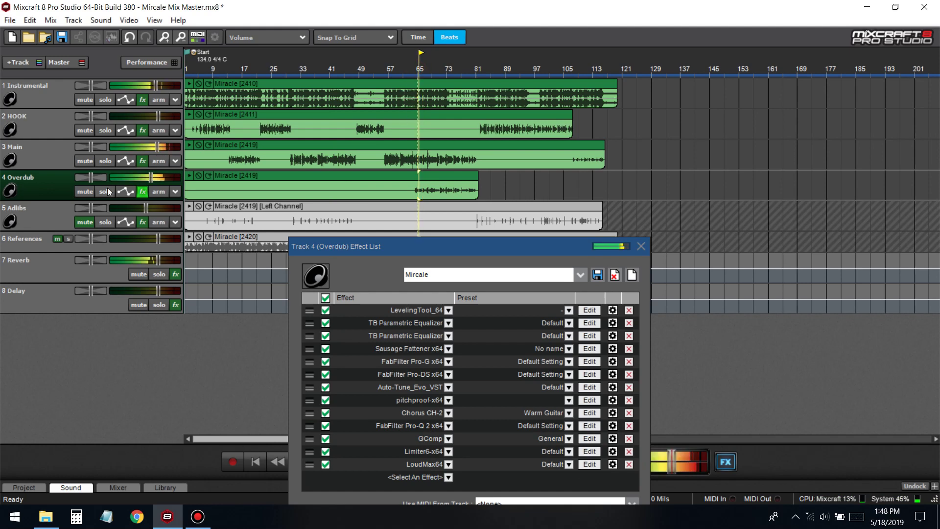
left_click(106, 192)
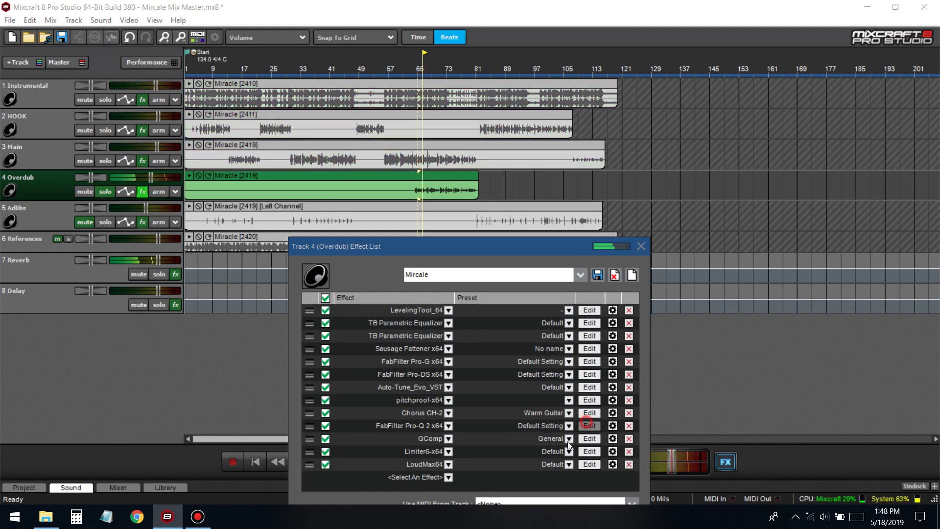
left_click(589, 426)
left_click(564, 121)
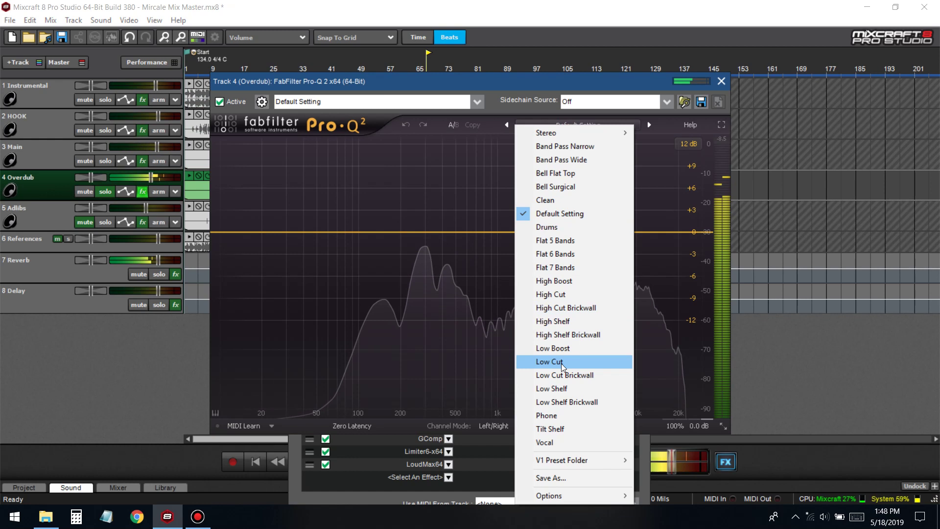
left_click(556, 358)
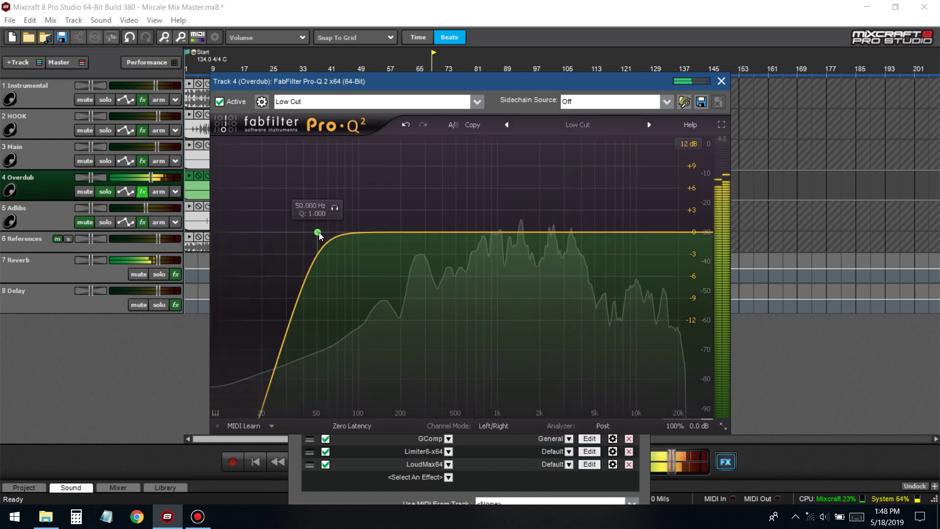
left_click_drag(321, 240, 406, 248)
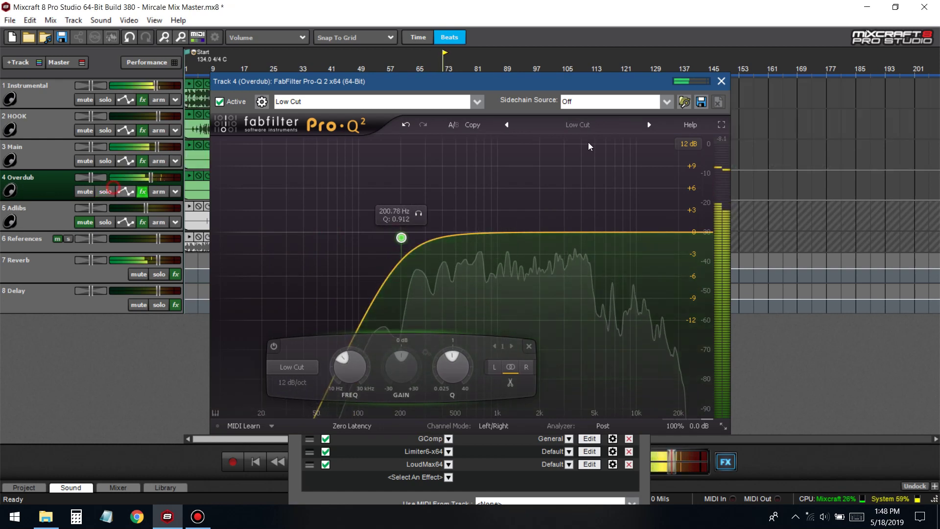
- Add a high shelf in Pro-Q 2 at about 6160 Hz, -10.9 dB and Q 0.35, then close the equalizer and effect list
left_click(672, 234)
left_click_drag(671, 233, 586, 267)
scroll(595, 265, "up", 5)
scroll(587, 267, "down", 3)
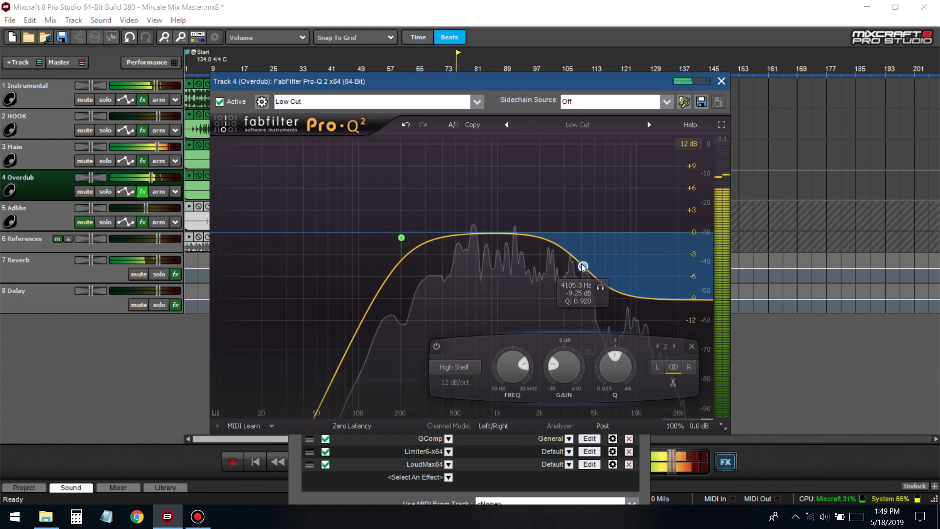
scroll(586, 268, "down", 2)
left_click_drag(587, 268, 607, 273)
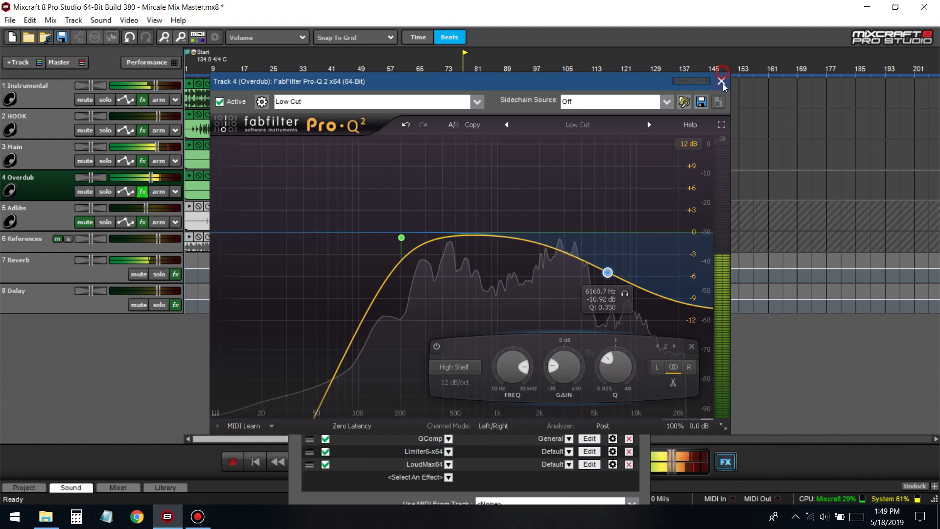
key("Escape")
left_click(640, 245)
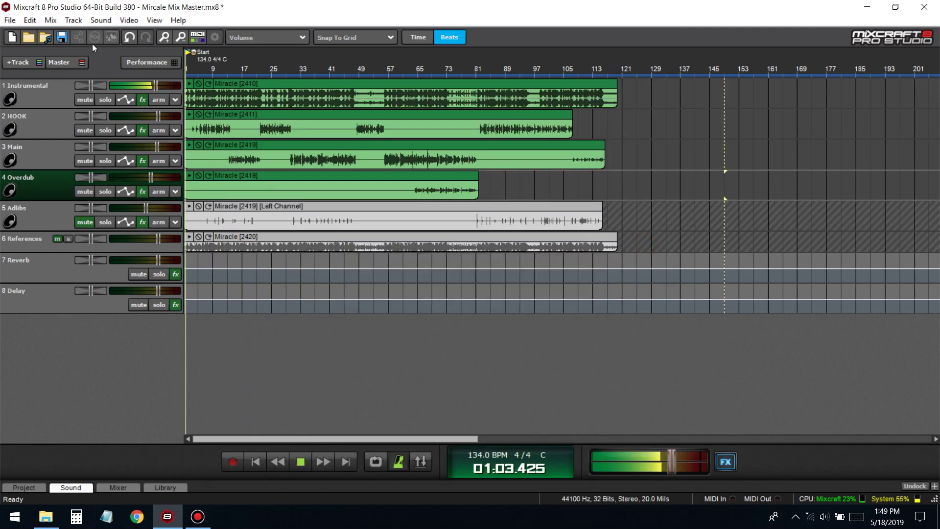
- Play the mix from bar 65, lower the Overdub track's volume slightly and stop playback
key("space")
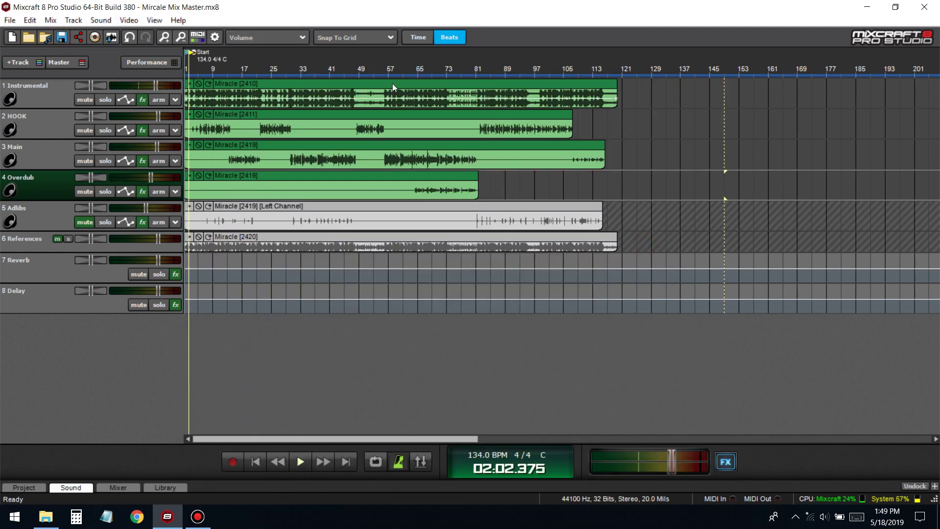
left_click(418, 70)
key("space")
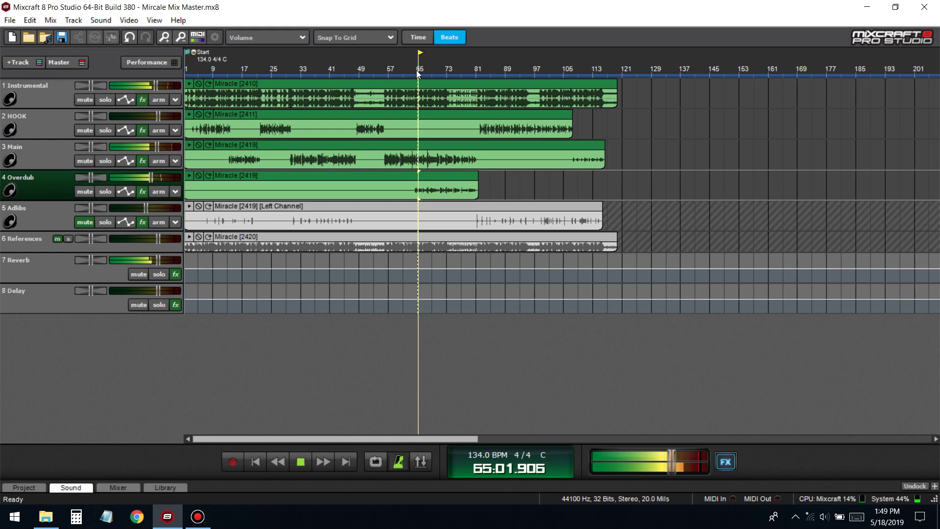
left_click_drag(151, 175, 146, 174)
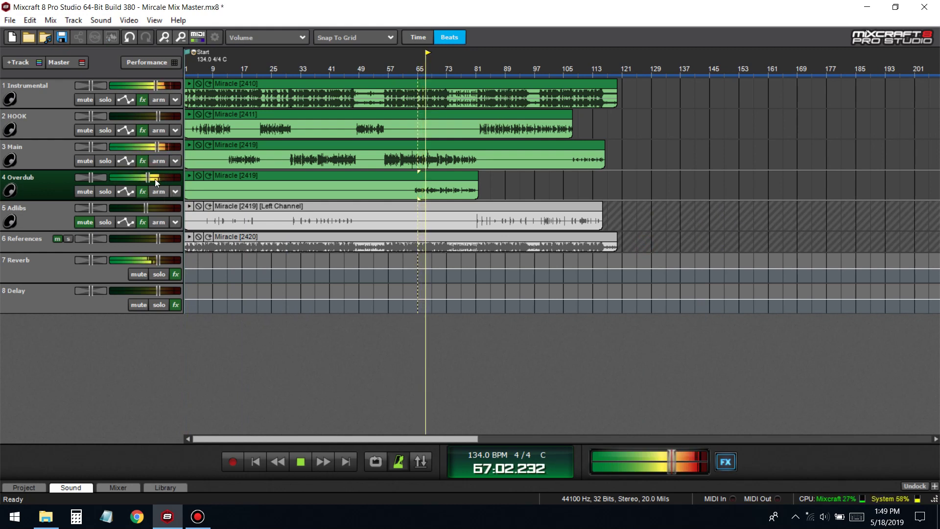
key("space")
- Reopen the Overdub's Pro-Q 2, raise the low cut frequency, move the equalizer clear of the tracks and close the effect list
left_click(143, 192)
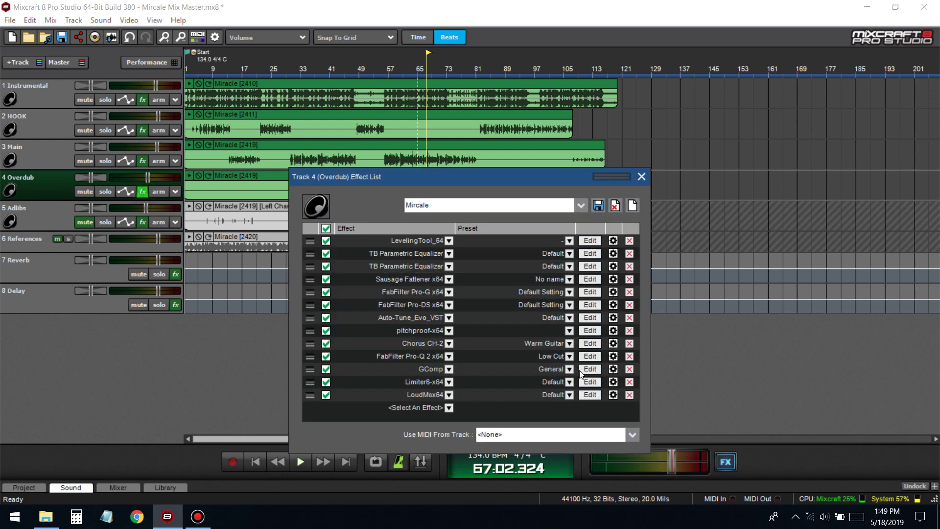
left_click(590, 356)
left_click_drag(405, 244, 450, 243)
left_click_drag(342, 82, 284, 306)
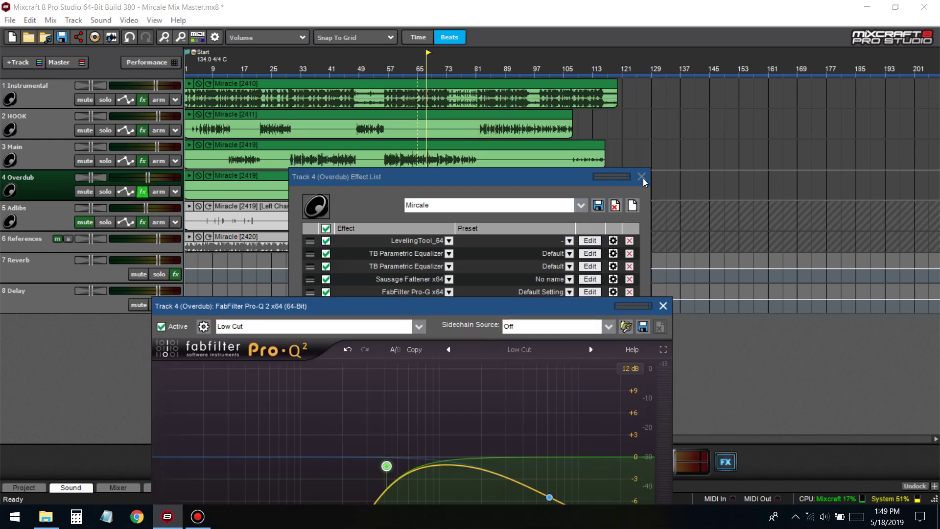
left_click(643, 177)
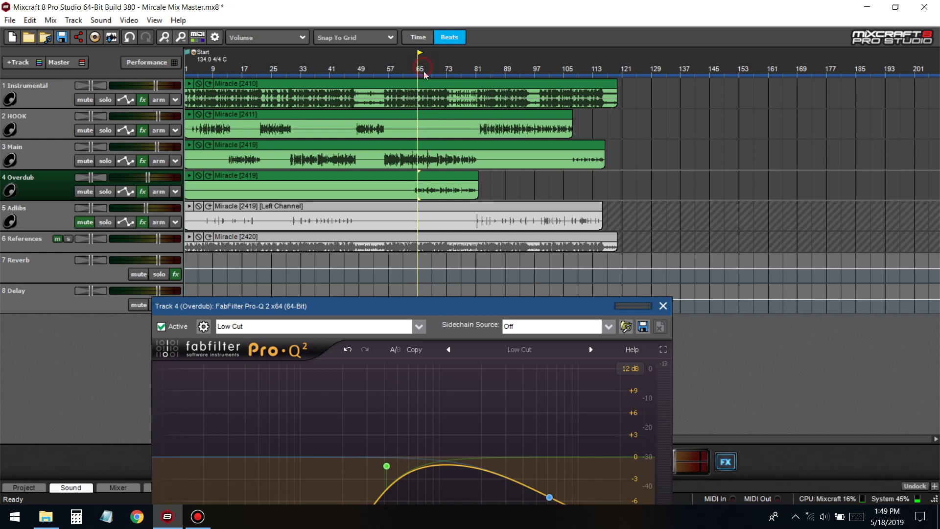
- Play the Overdub in solo from bar 65, lower the low cut's frequency and Q slightly, and close Pro-Q 2
key("space")
left_click(106, 191)
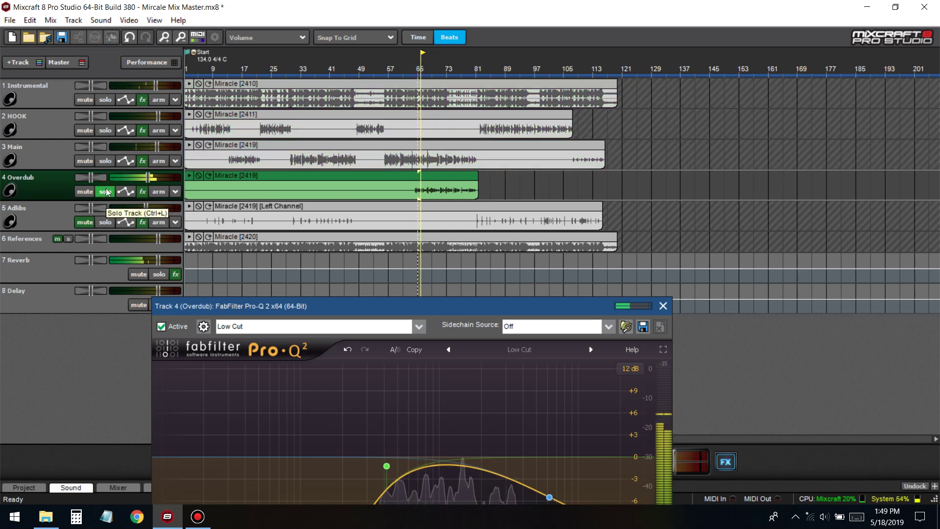
left_click_drag(386, 466, 372, 479)
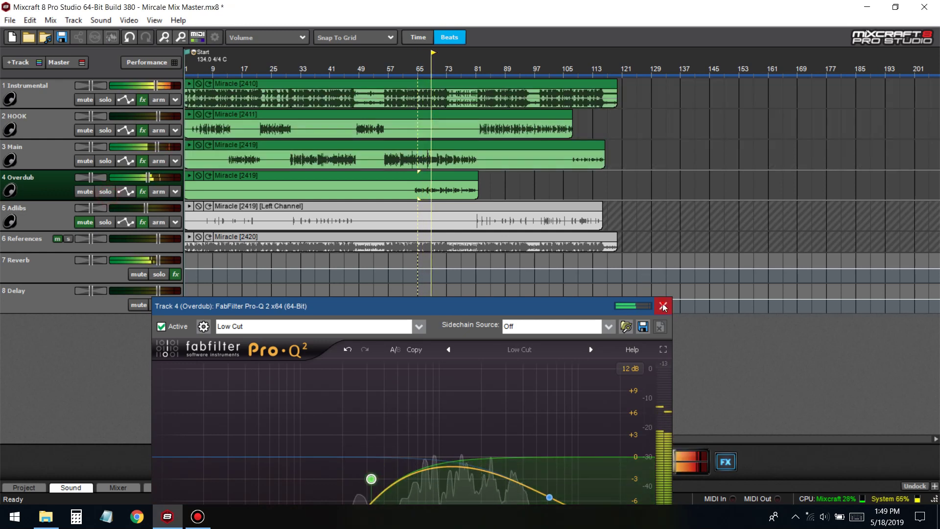
left_click(662, 306)
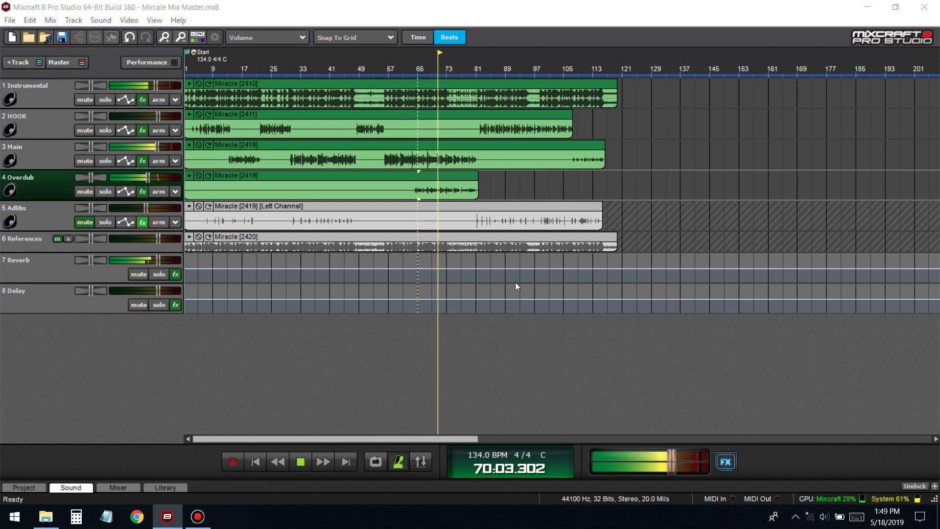
- Look over the LevelingTool_64 settings on the Adlibs track, close its effect windows and save the project
left_click(581, 240)
left_click_drag(567, 353, 565, 346)
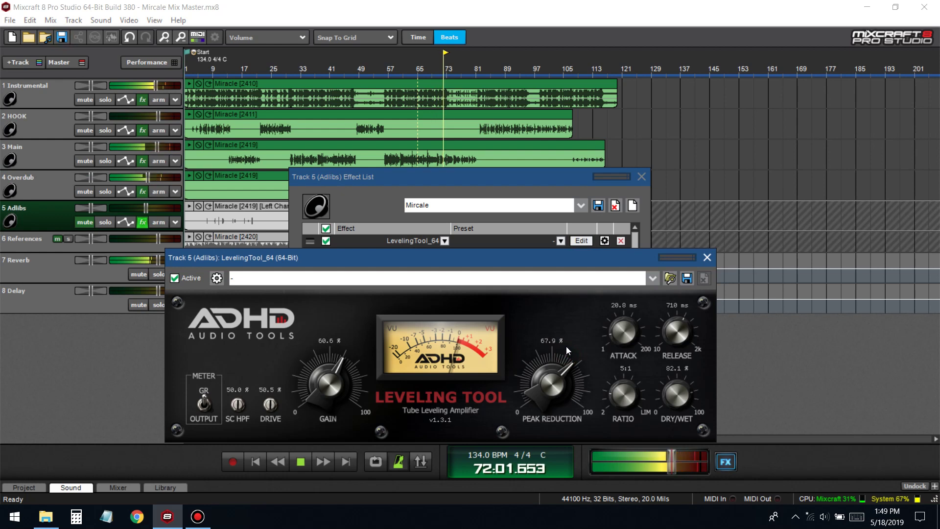
left_click(643, 202)
left_click(639, 173)
left_click(59, 39)
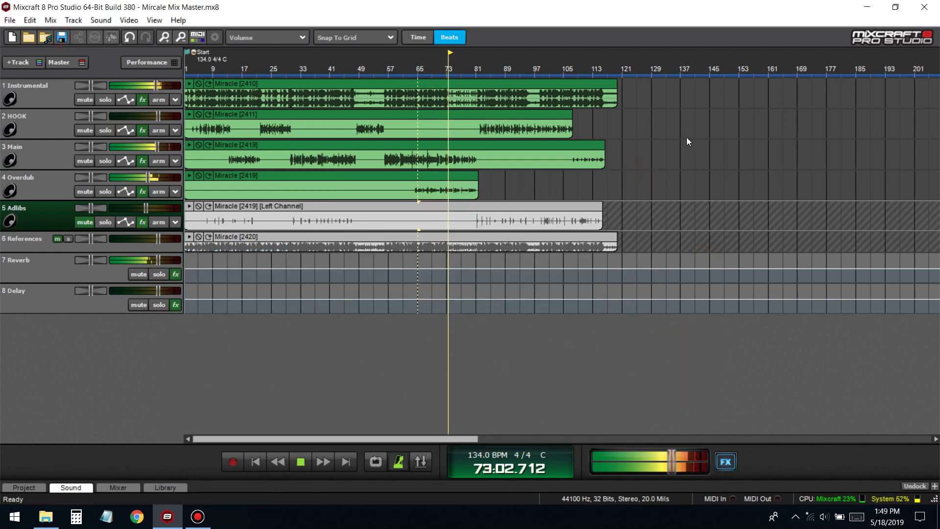
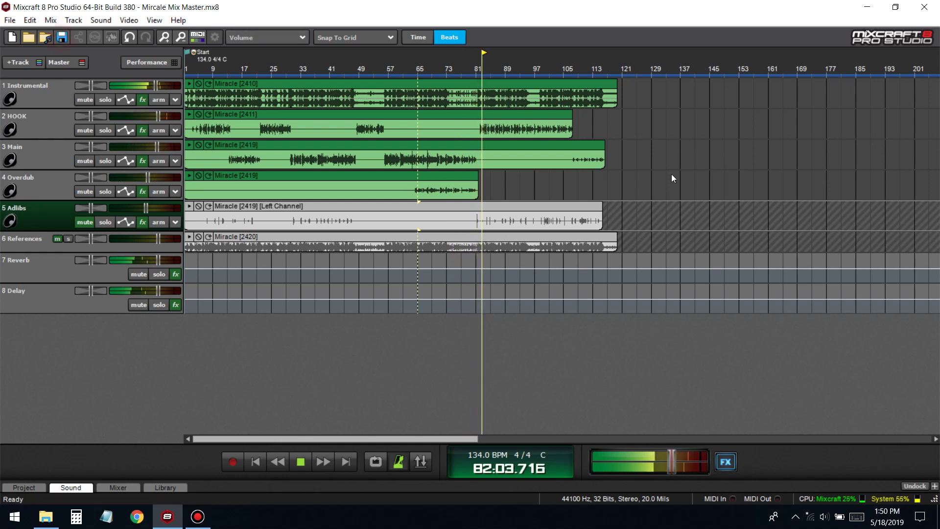
- Stop playback and delete the silent stretch of the HOOK clip between bars 81 and 82
key("space")
scroll(669, 175, "up", 5)
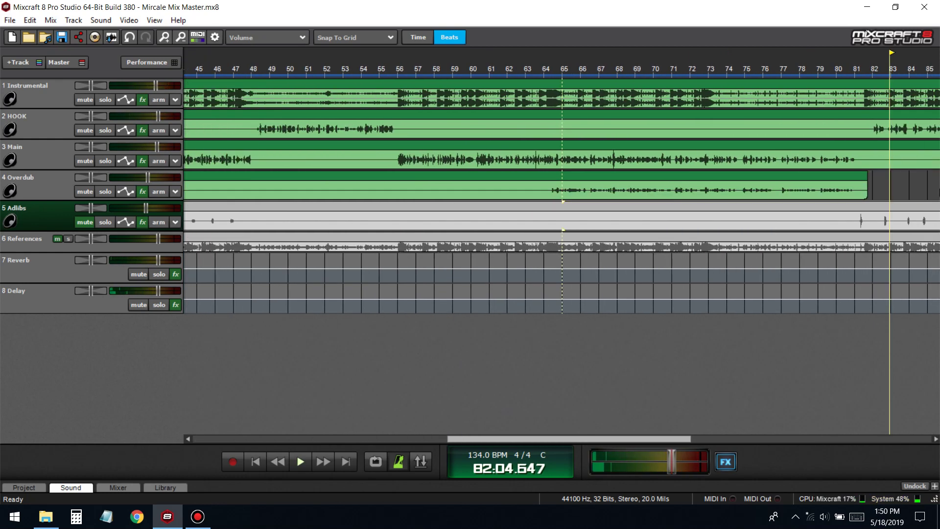
left_click(750, 87)
scroll(750, 87, "up", 5)
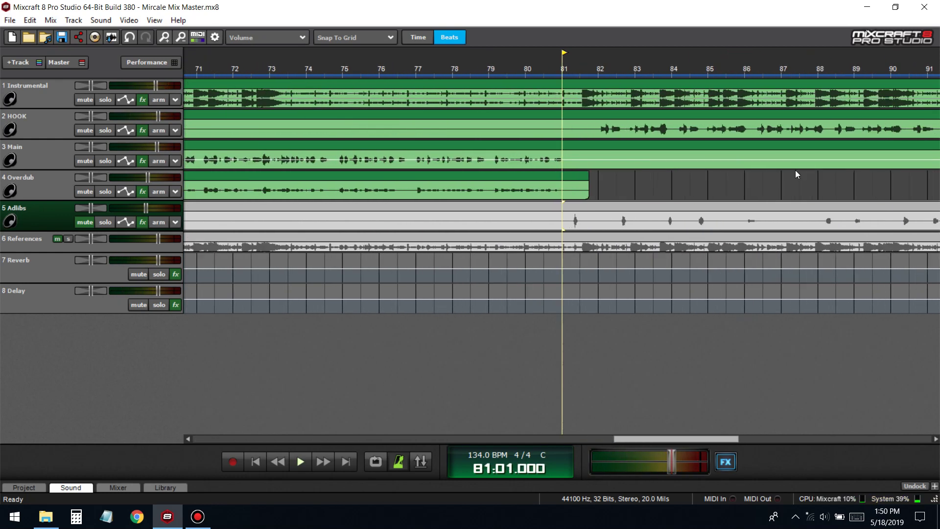
key("space")
left_click_drag(562, 125, 608, 125)
key("Delete")
- Trim the start of the HOOK clip at bar 82 up to where its vocal begins
scroll(642, 189, "up", 3)
scroll(639, 192, "up", 1)
key("space")
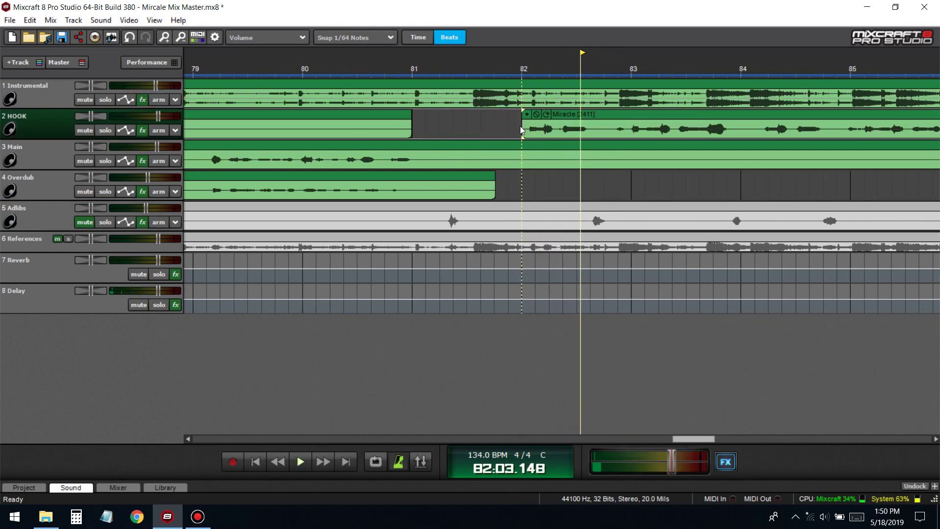
left_click_drag(520, 131, 527, 131)
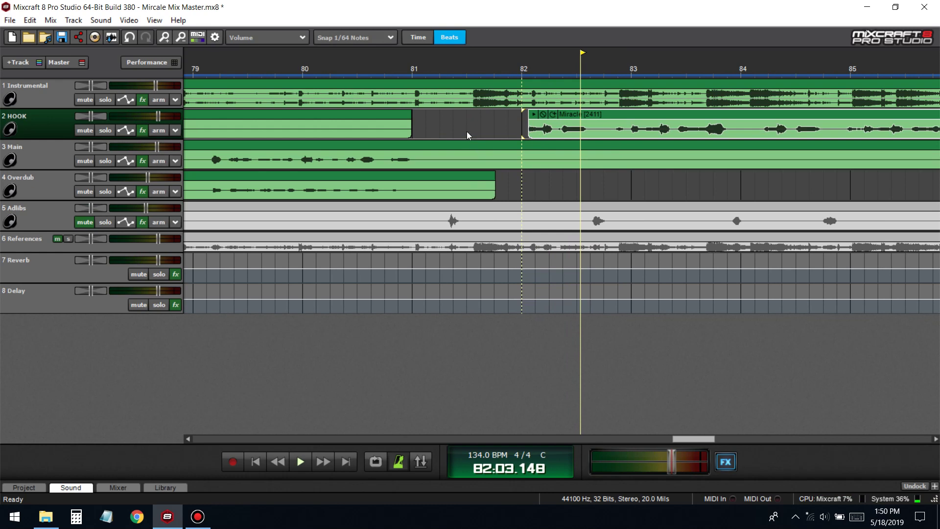
- Copy the opening vocal fragment of the HOOK clip after bar 82, place two repeats just before bar 82 and play them
left_click(541, 121)
left_click(541, 129)
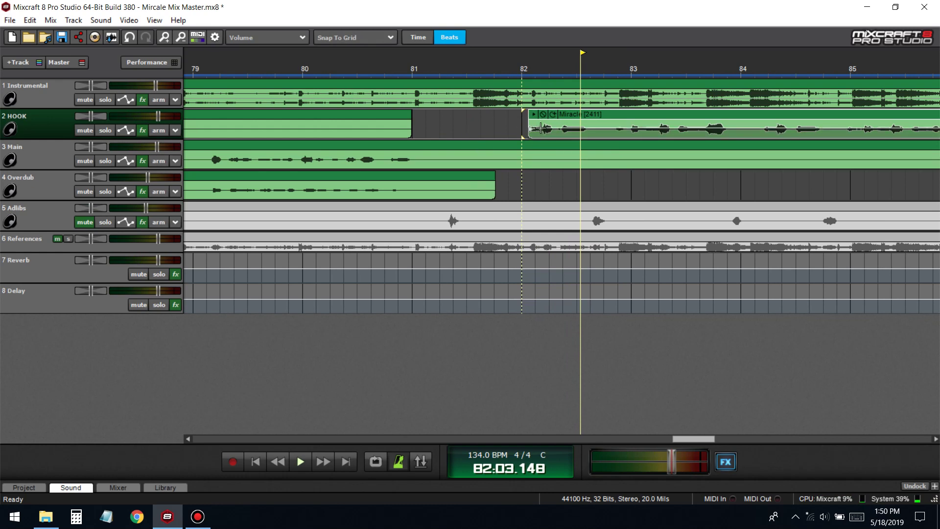
key("ctrl+z")
key("ctrl+z")
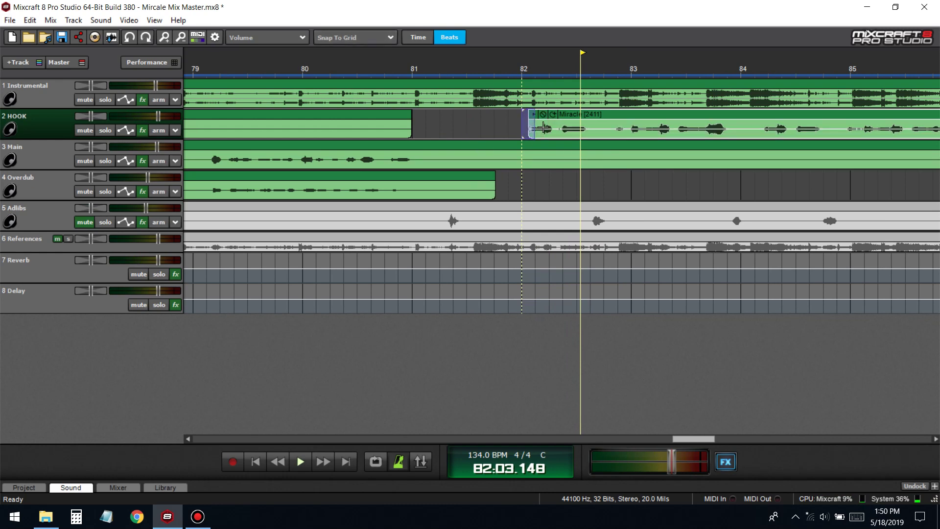
left_click(538, 122)
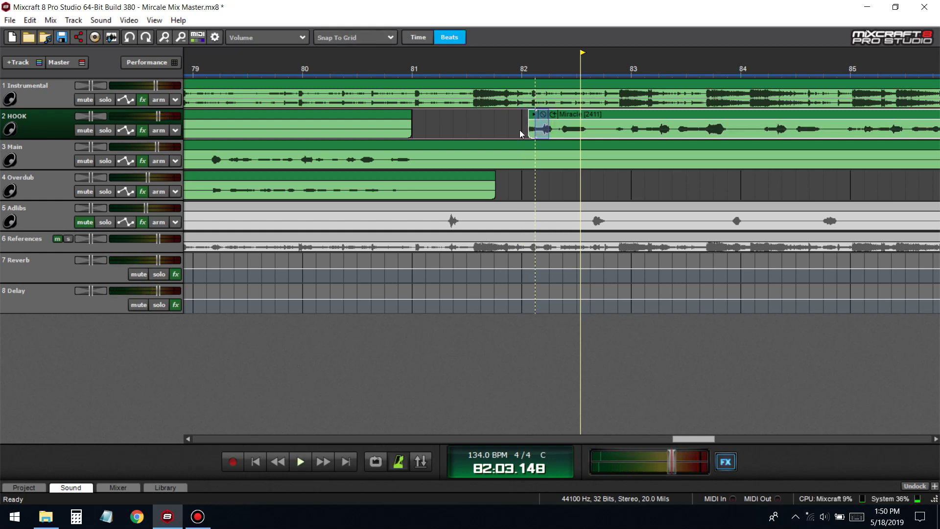
left_click(504, 121)
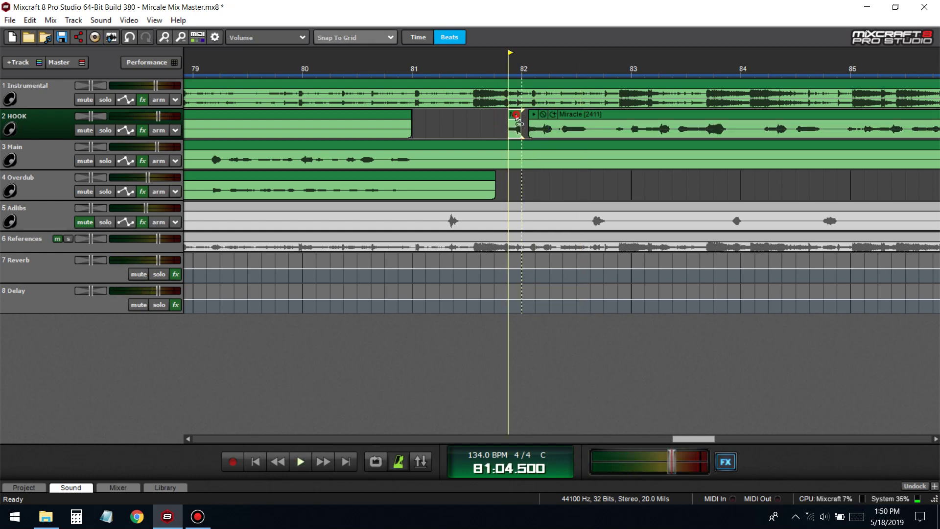
left_click(480, 66)
key("space")
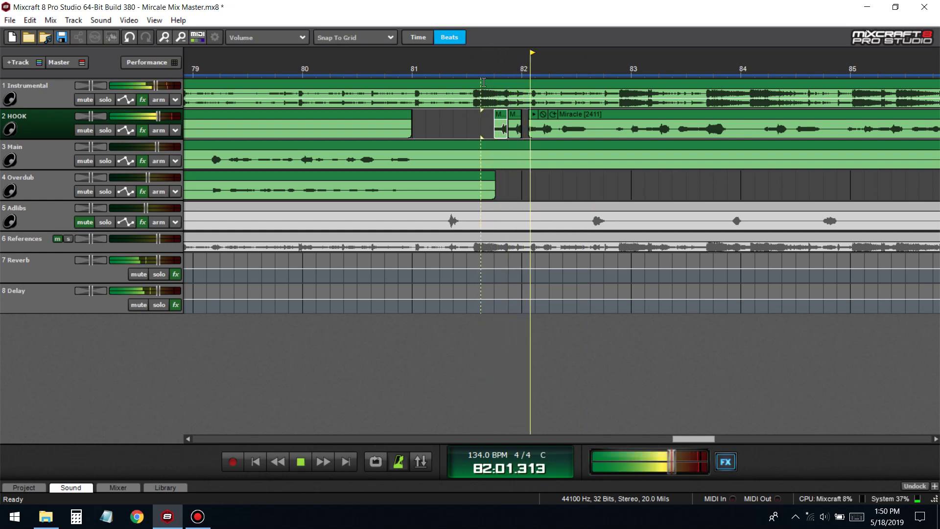
left_click(444, 67)
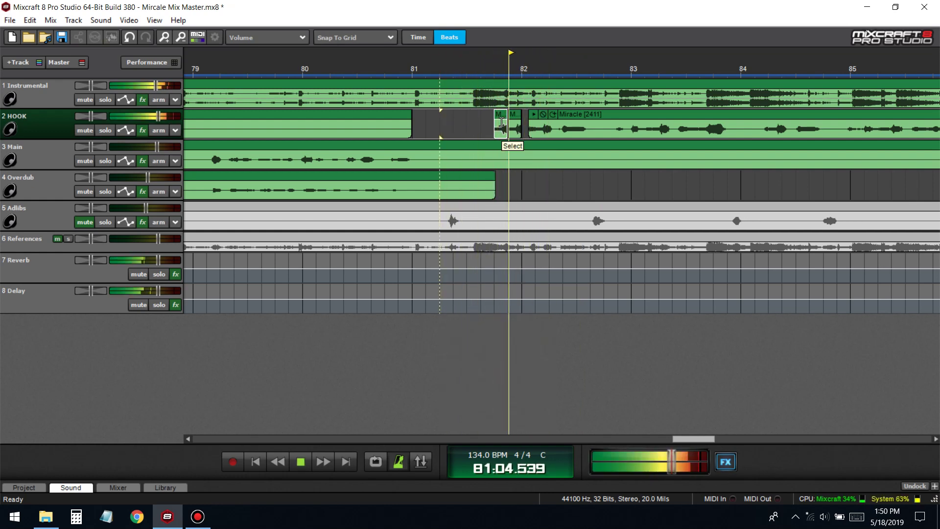
key("space")
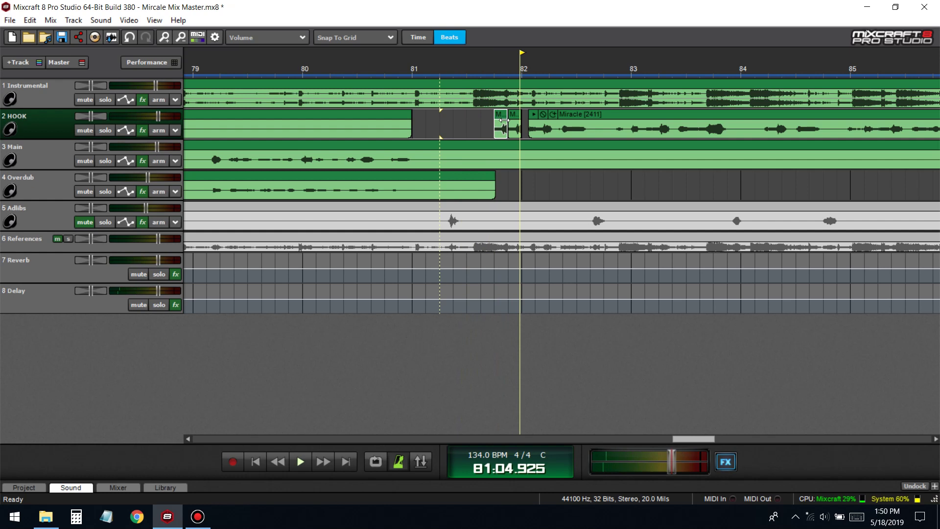
- Shorten the end of the first HOOK repeat, move it slightly earlier and play the passage
scroll(503, 120, "up", 2)
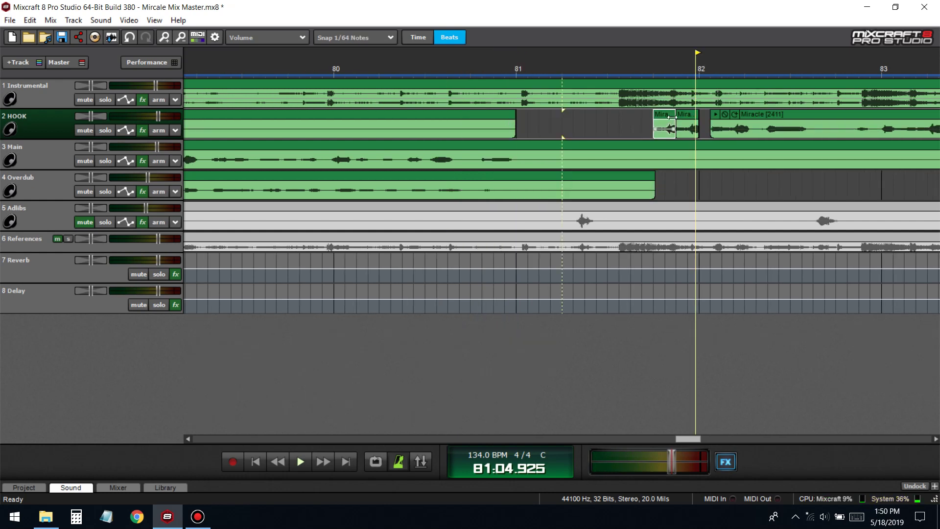
left_click(631, 61)
key("space")
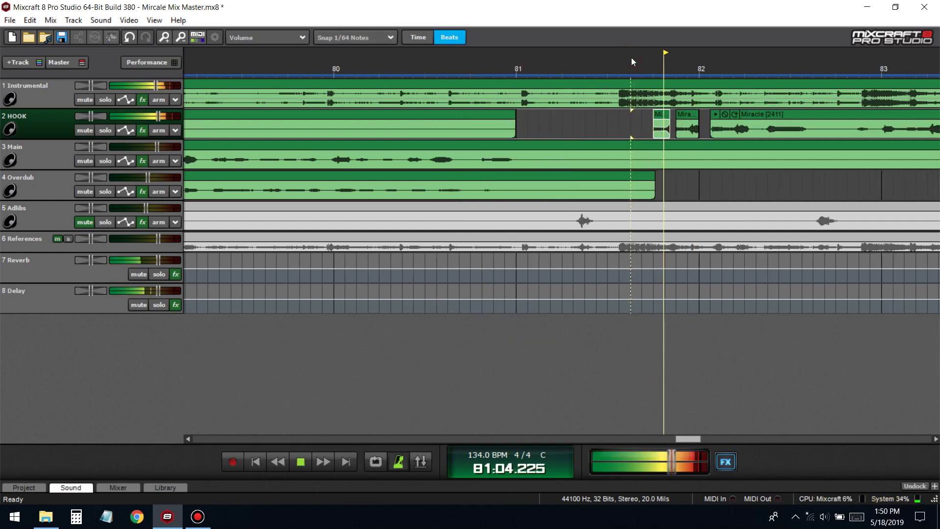
scroll(595, 126, "down", 1)
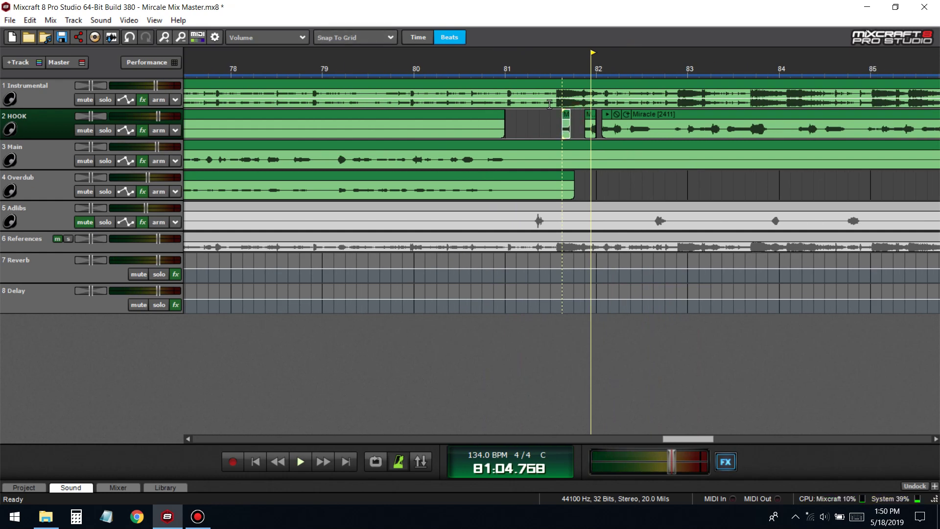
- Play the HOOK repeats from bar 81 and again from just after bar 80, and save the project
left_click(512, 81)
key("space")
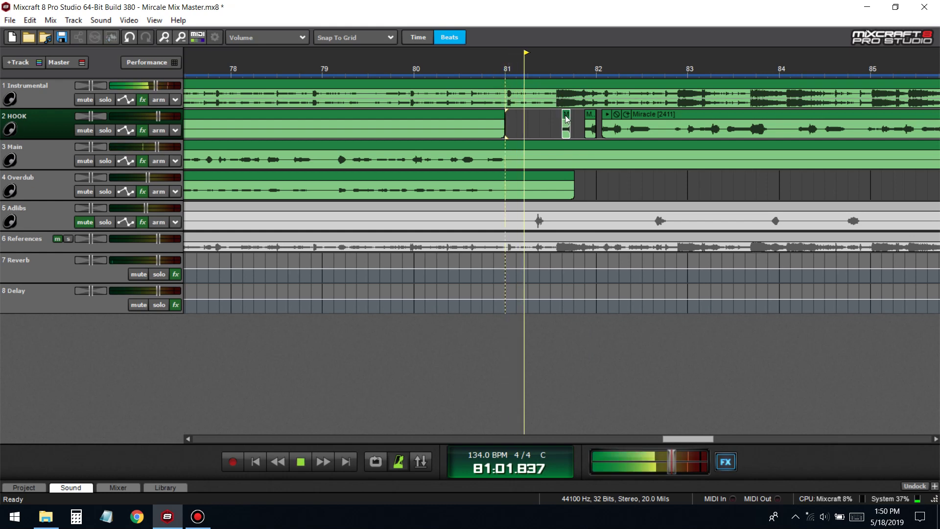
key("space")
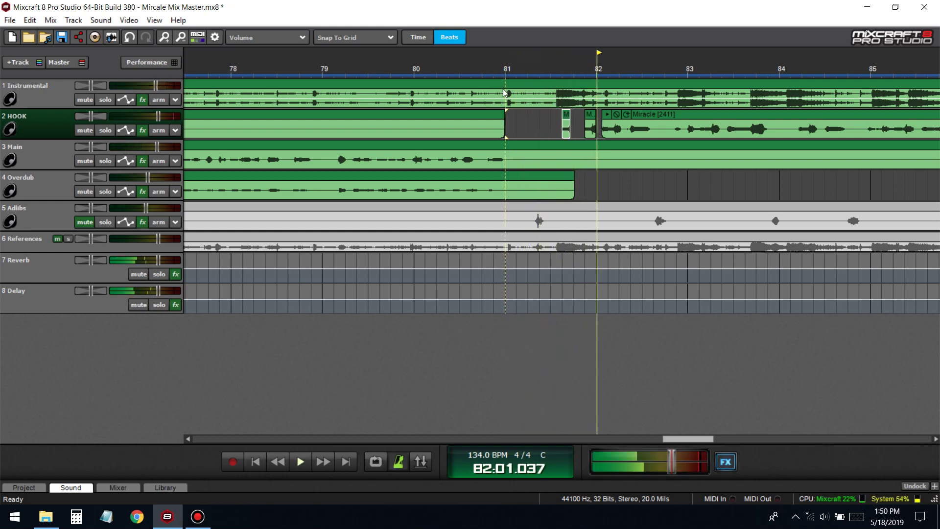
key("space")
left_click(425, 69)
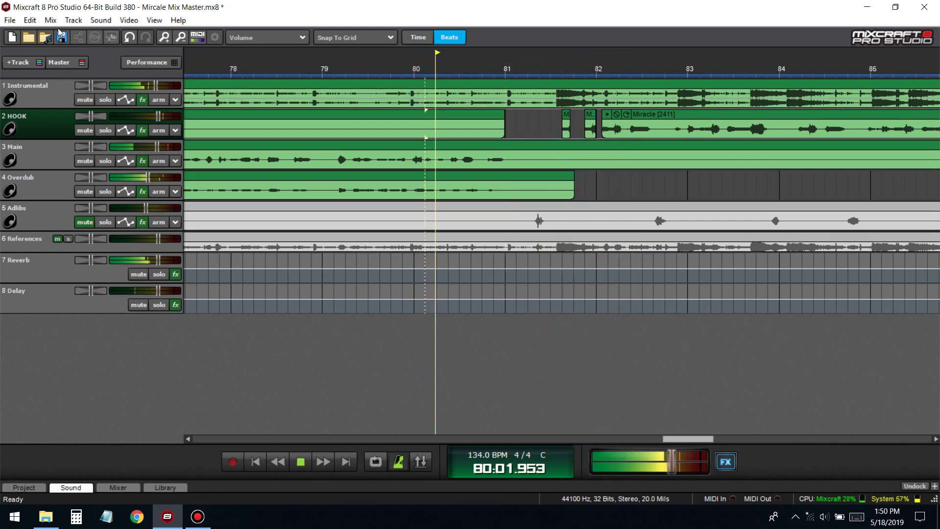
left_click(63, 37)
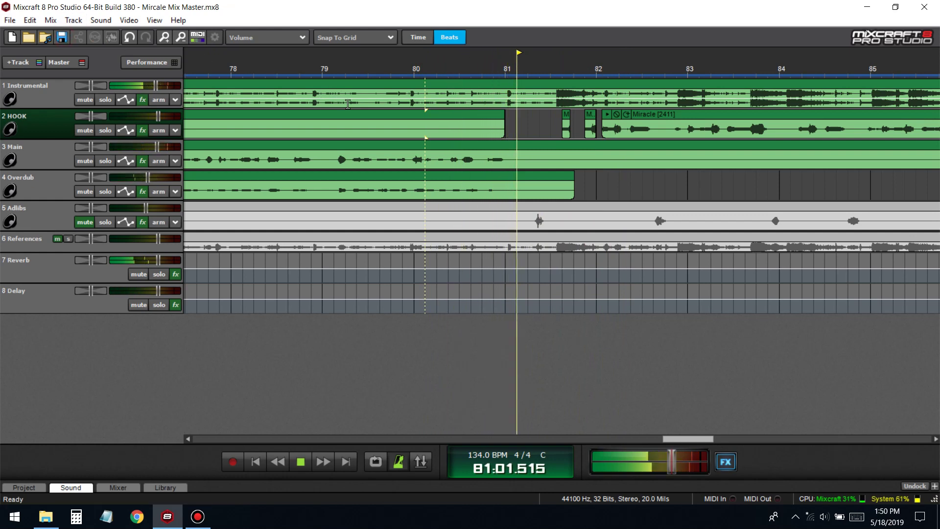
- Move both HOOK repeats slightly earlier before bar 82 and play from bar 81
key("space")
mouse_move(566, 122)
left_mouse_down()
mouse_move(555, 123)
mouse_move(579, 117)
left_mouse_up()
left_click(510, 64)
key("space")
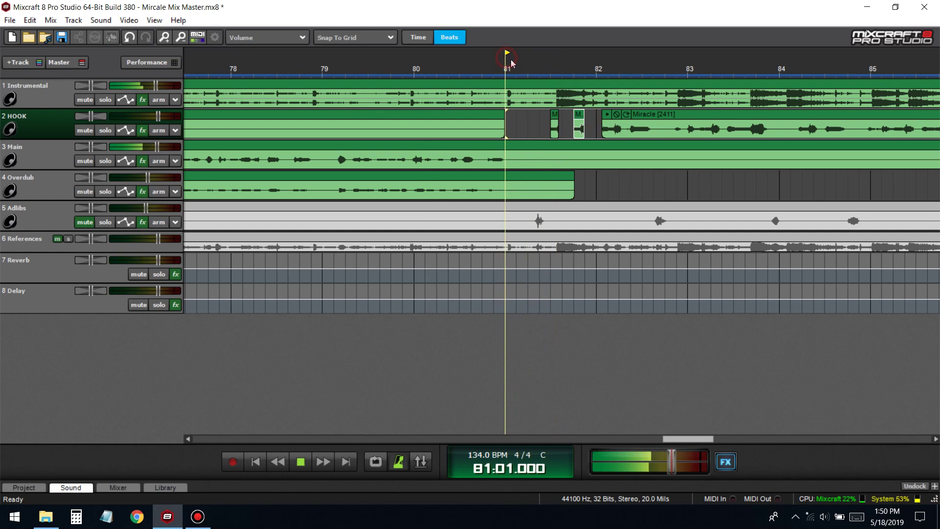
- Nudge the first HOOK repeat slightly later and check its timing with playback from the middle of bar 81
left_click(541, 121)
left_click(566, 129)
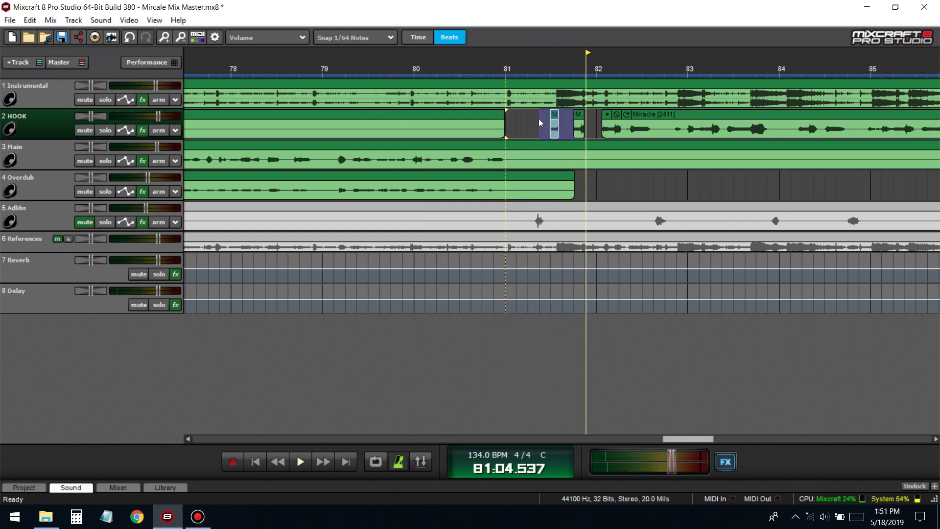
left_click(551, 117)
left_click(533, 80)
key("space")
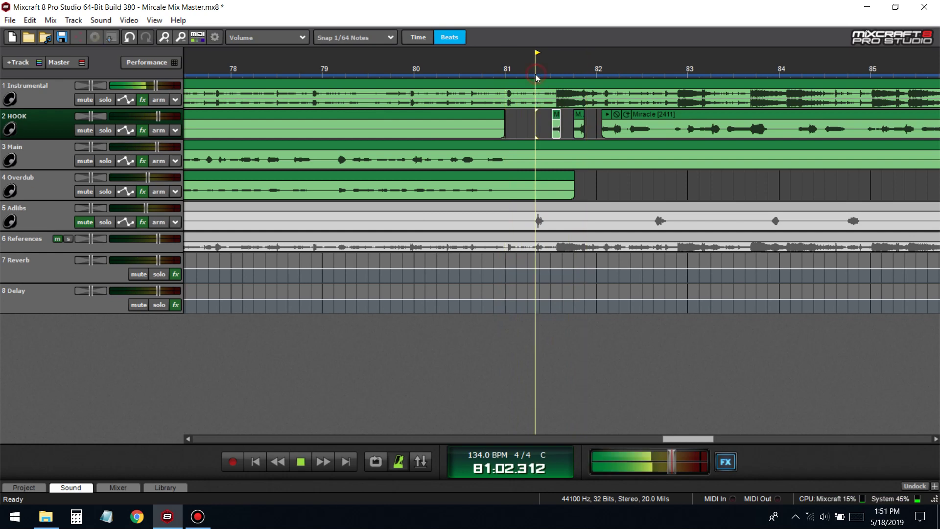
key("space")
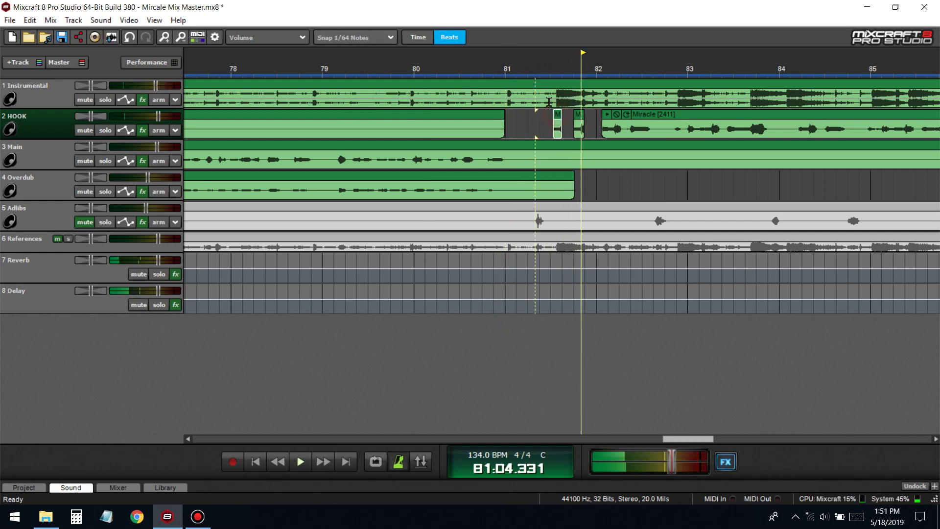
key("space")
key("space")
- Nudge the second HOOK repeat slightly later and play the passage to check its timing
left_click(577, 115)
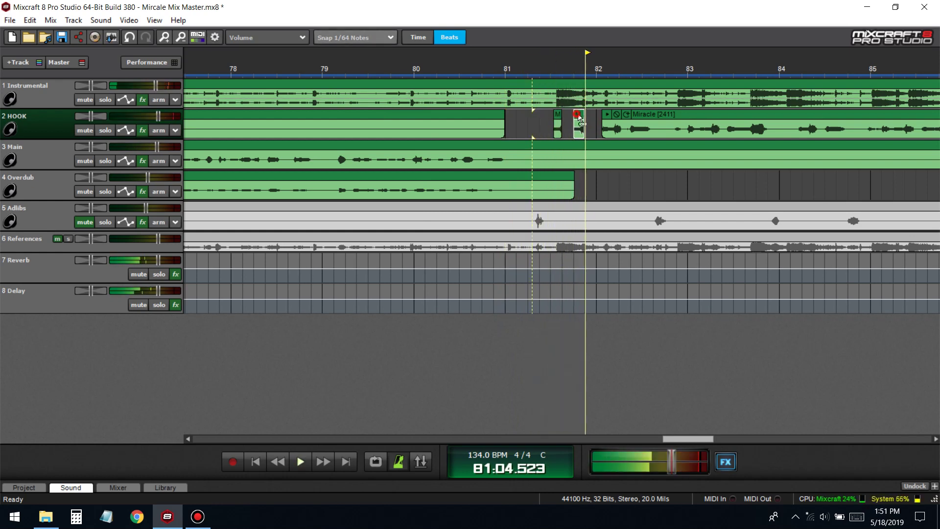
left_click(540, 74)
key("space")
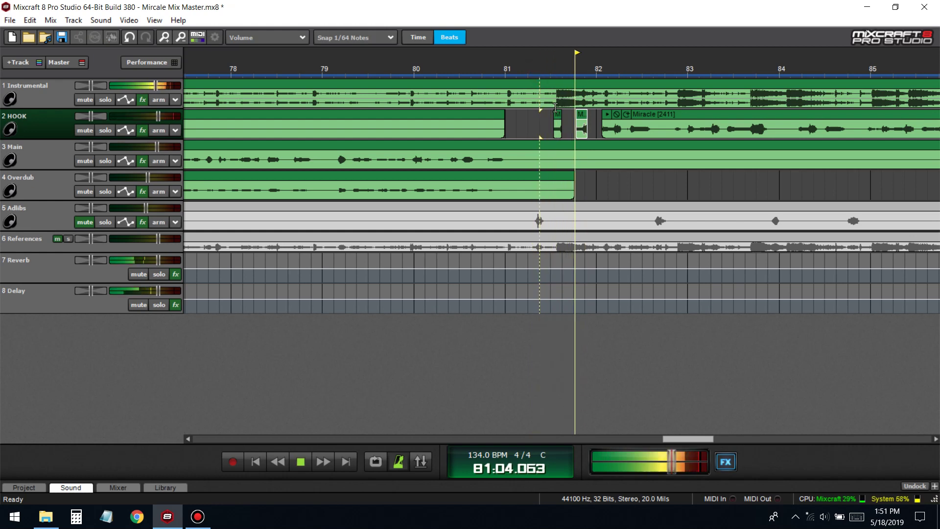
key("space")
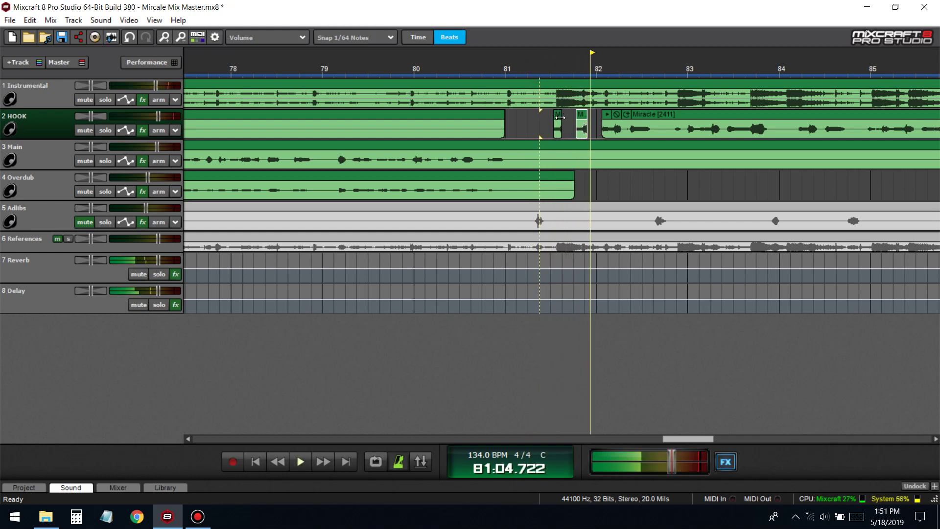
- Mute the Delay and Overdub tracks while playing the HOOK repeats around bar 81
left_click(147, 308)
left_click(532, 74)
key("space")
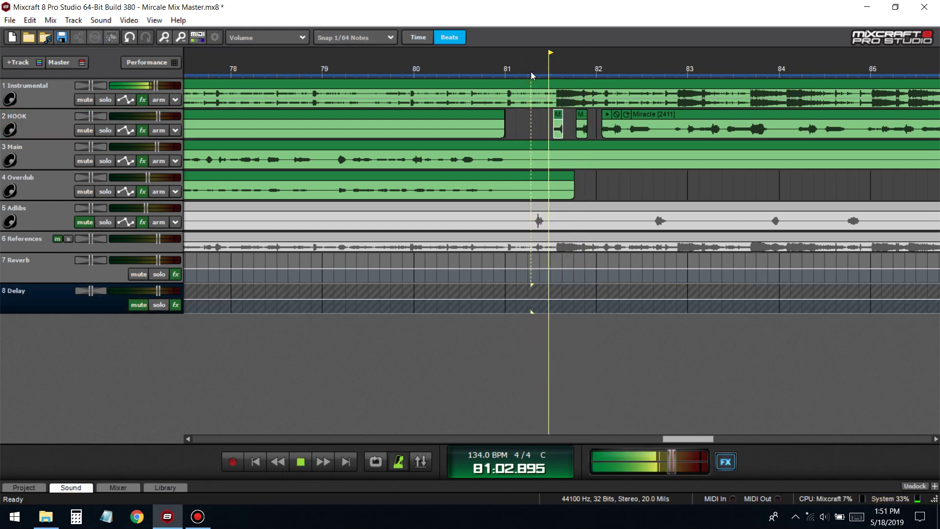
key("space")
left_click(499, 76)
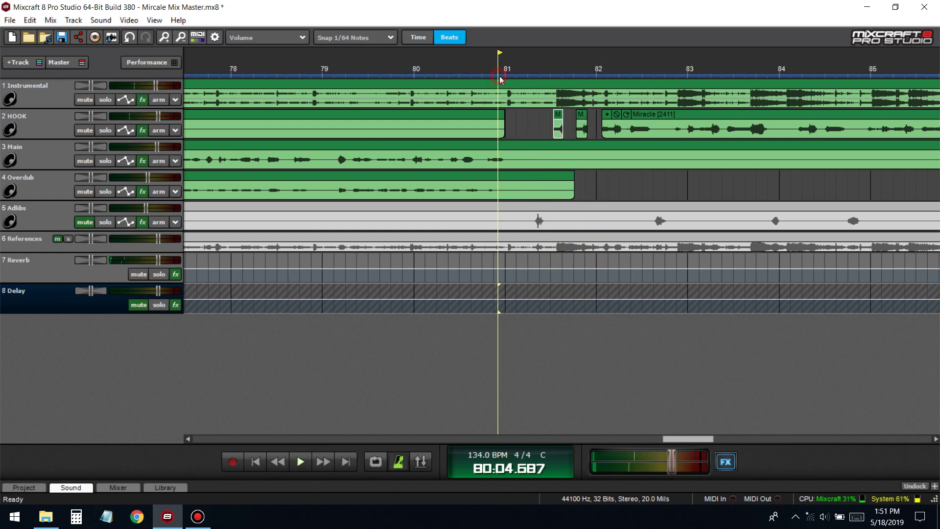
key("space")
left_click(83, 191)
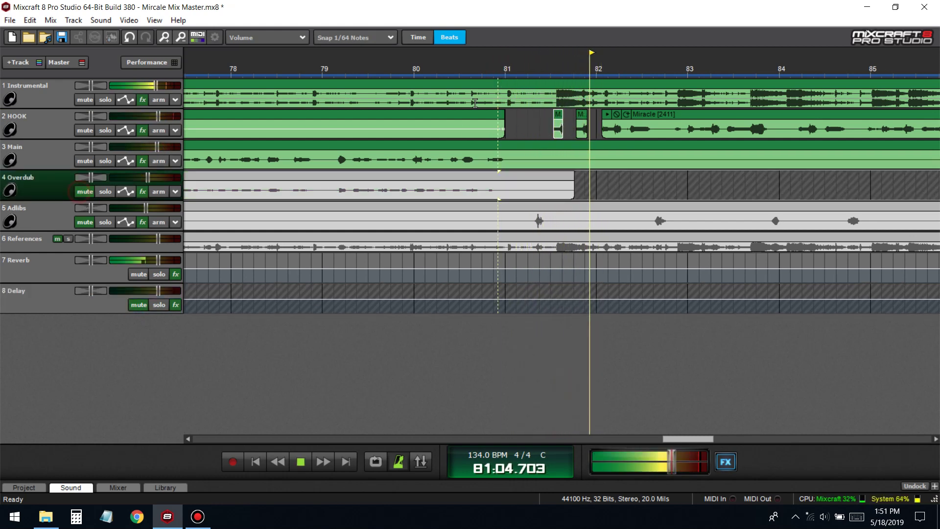
- Lengthen the first HOOK repeat, shift it slightly later and play it against the instrumental
left_click(523, 109)
key("space")
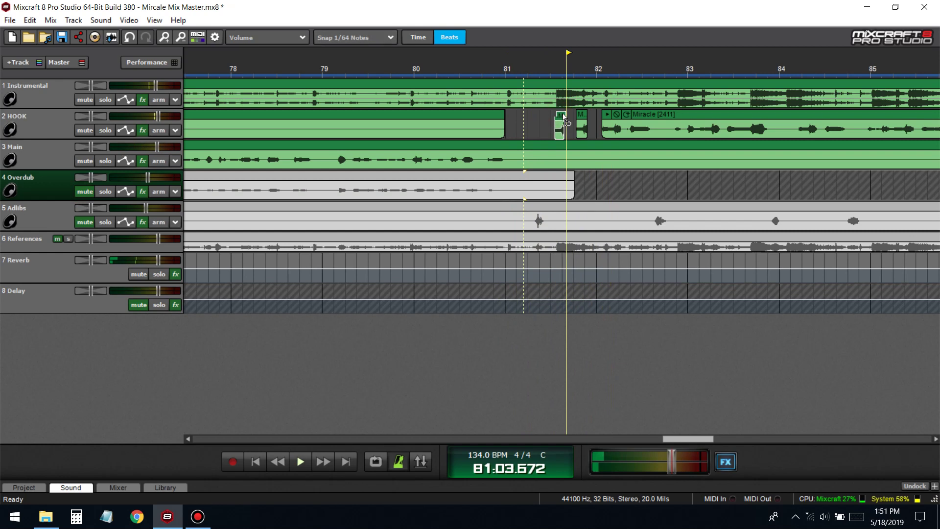
left_click(543, 68)
key("space")
key("space")
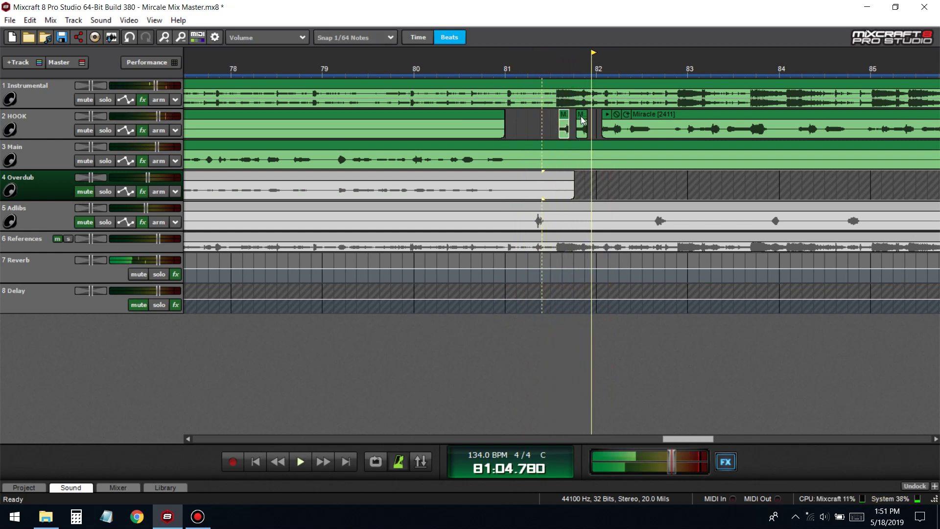
- Shift both HOOK repeats slightly later toward bar 82 and replay them
left_click(585, 120)
left_click_drag(585, 120, 588, 121)
left_click(546, 68)
key("space")
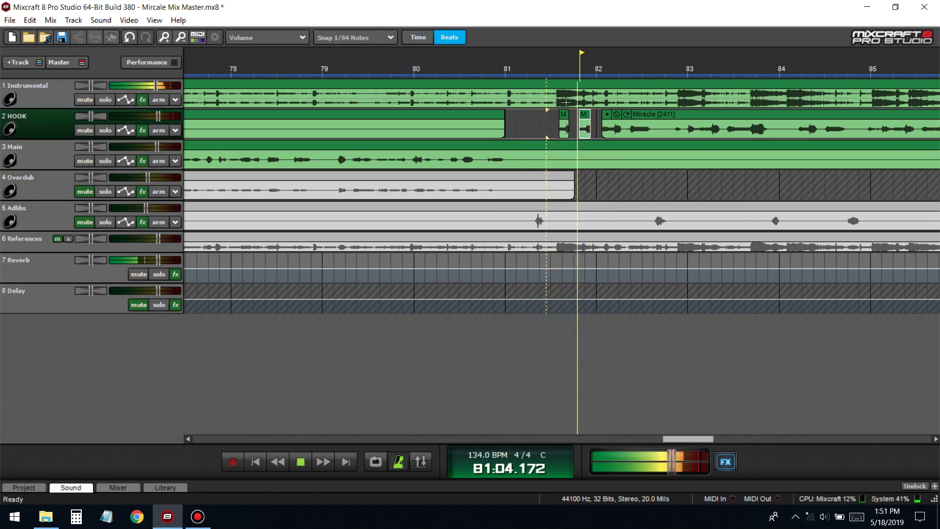
left_click_drag(561, 120, 564, 120)
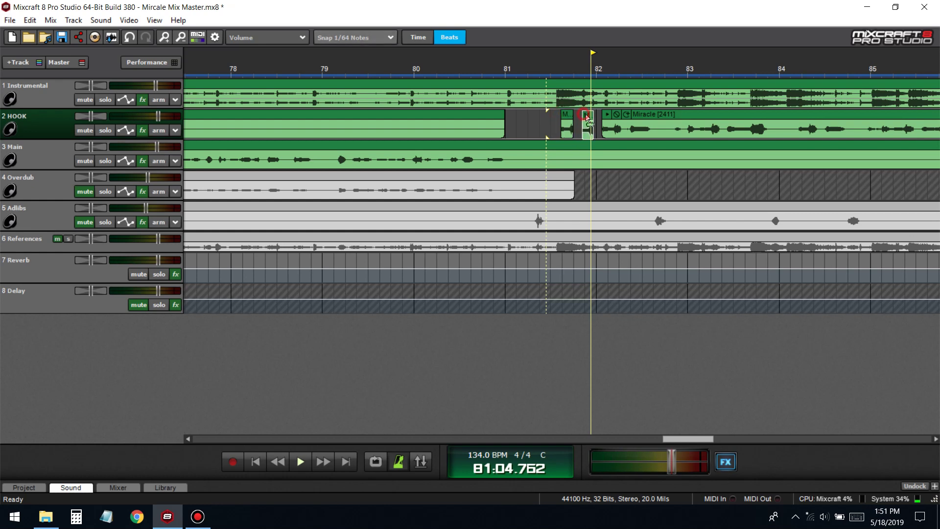
left_click(549, 73)
key("space")
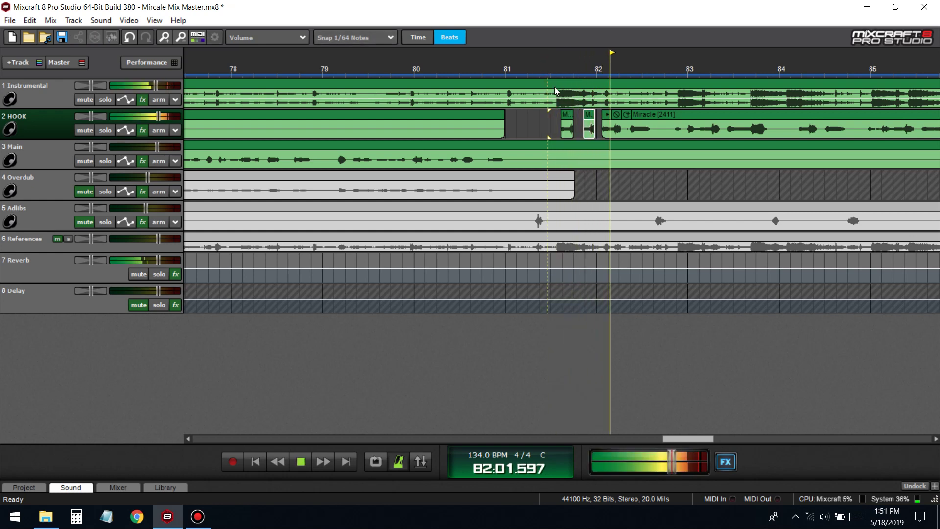
- Move the second HOOK repeat right up against bar 82 and play the passage
key("space")
left_click(589, 120)
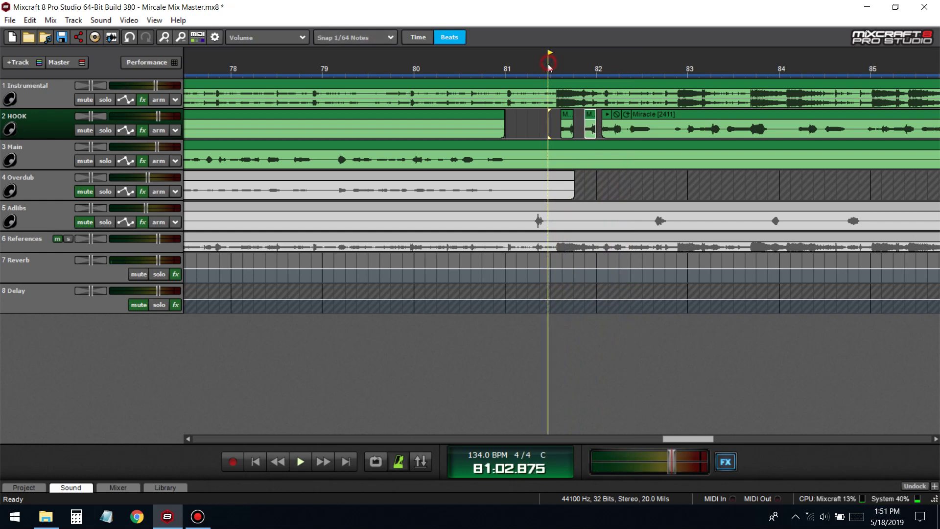
key("space")
key("space")
- Select both HOOK repeats, move them together slightly earlier and play from the middle of bar 81
left_click(554, 126)
left_click_drag(586, 131, 577, 131)
left_click(537, 68)
key("space")
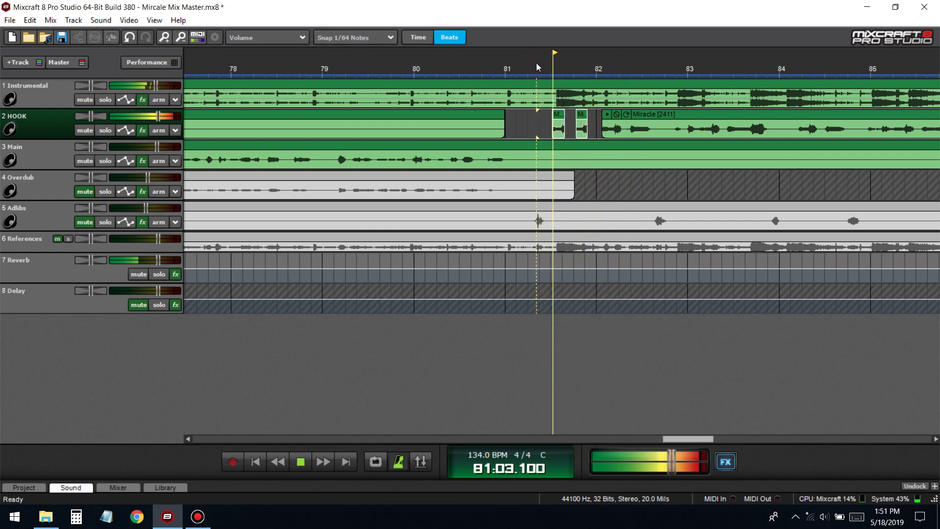
- Shift both HOOK repeats slightly earlier and play the passage from early in bar 81
key("space")
left_click_drag(582, 118, 579, 116)
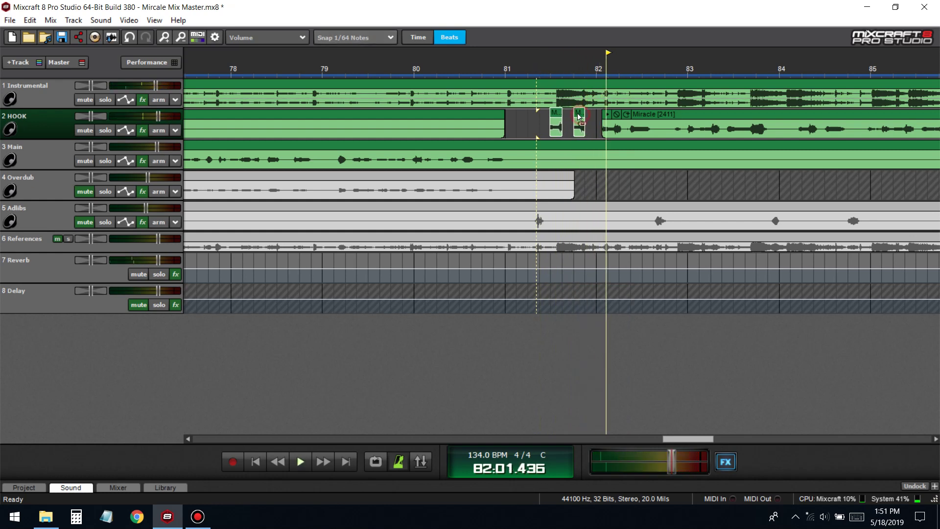
left_click(525, 63)
key("space")
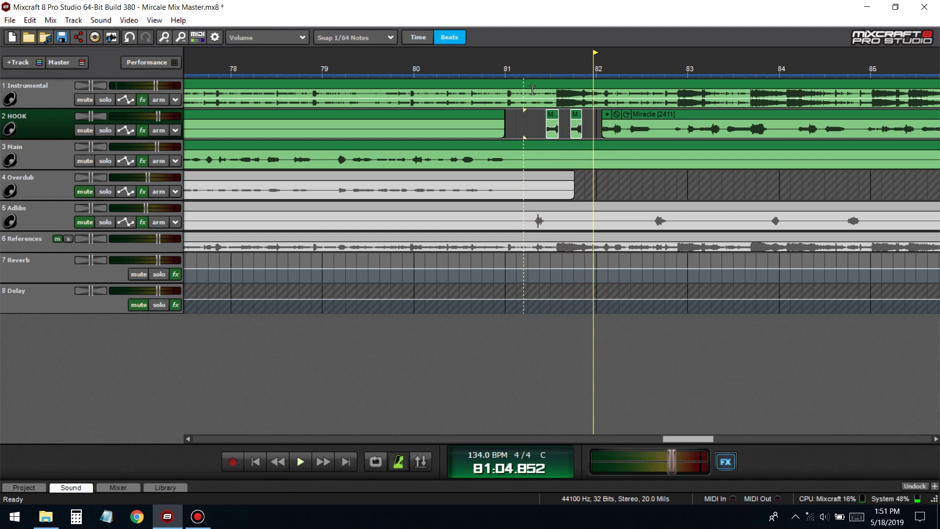
- Move both HOOK repeats to the middle of bar 81, set the second directly against the first and replay
left_click_drag(550, 116, 558, 117)
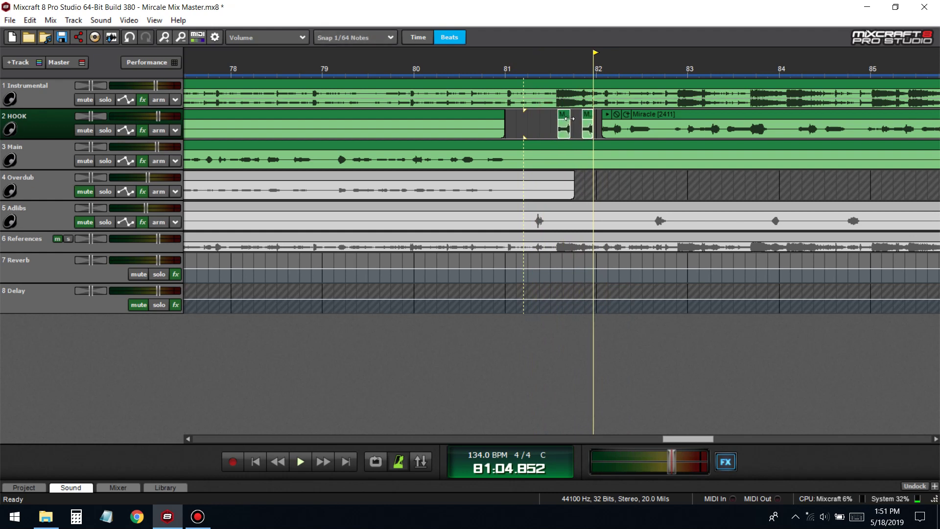
left_click(579, 120)
key("space")
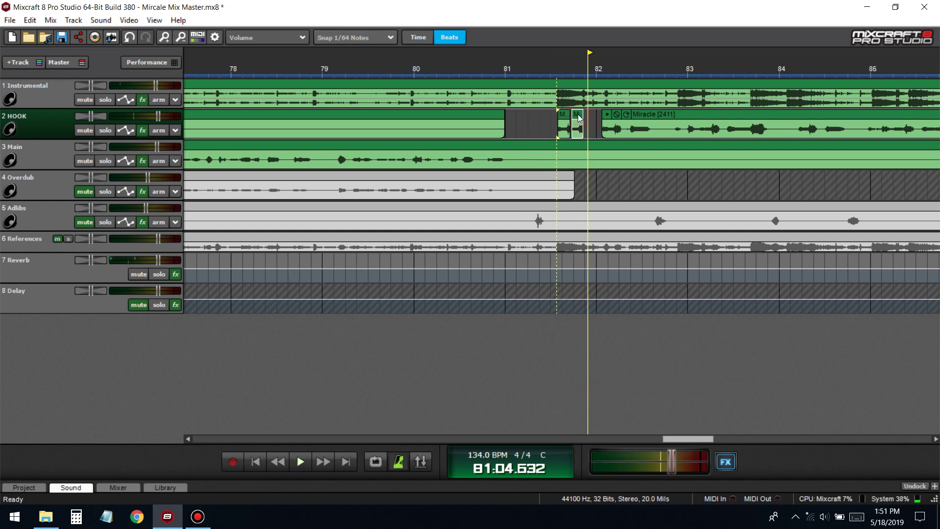
left_click_drag(579, 118, 577, 118)
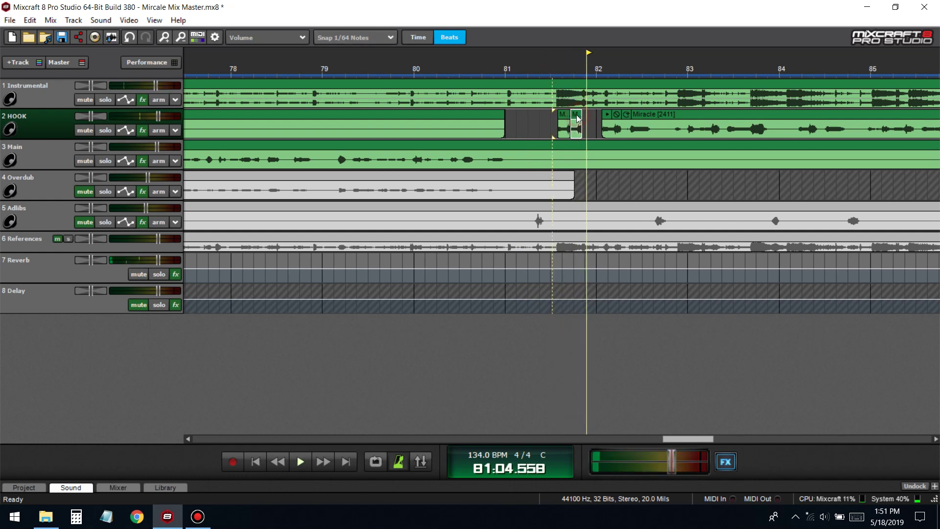
left_click(551, 121)
key("space")
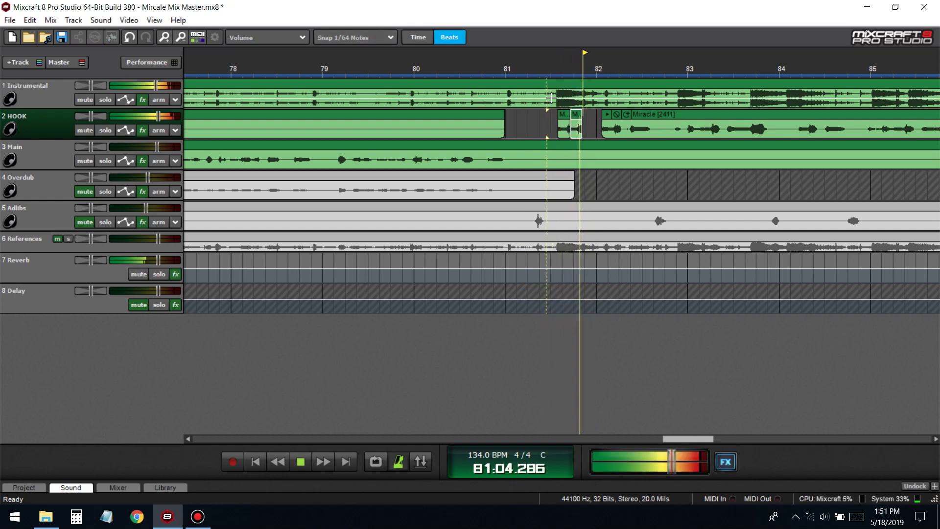
- Move the two adjoining HOOK repeats together right up to the main clip at bar 82 and play the lead-in
left_click_drag(588, 123, 606, 123)
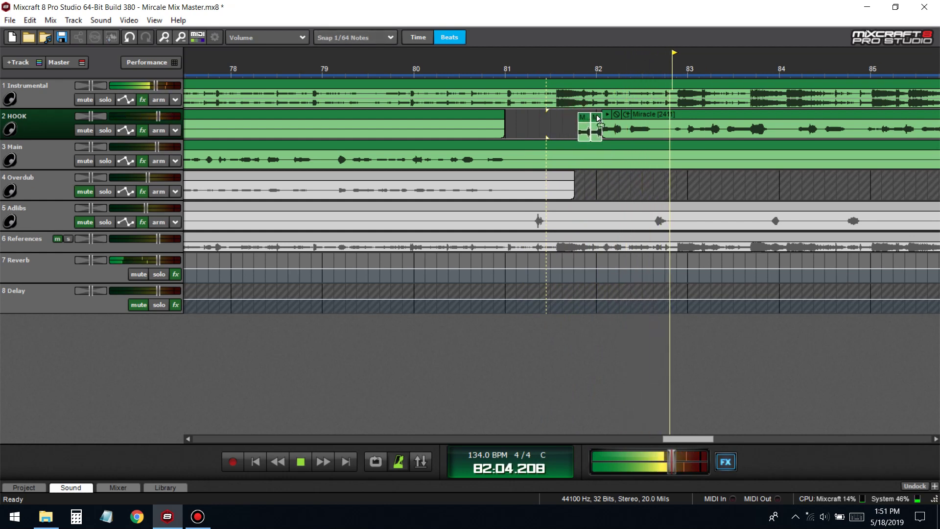
left_click(567, 67)
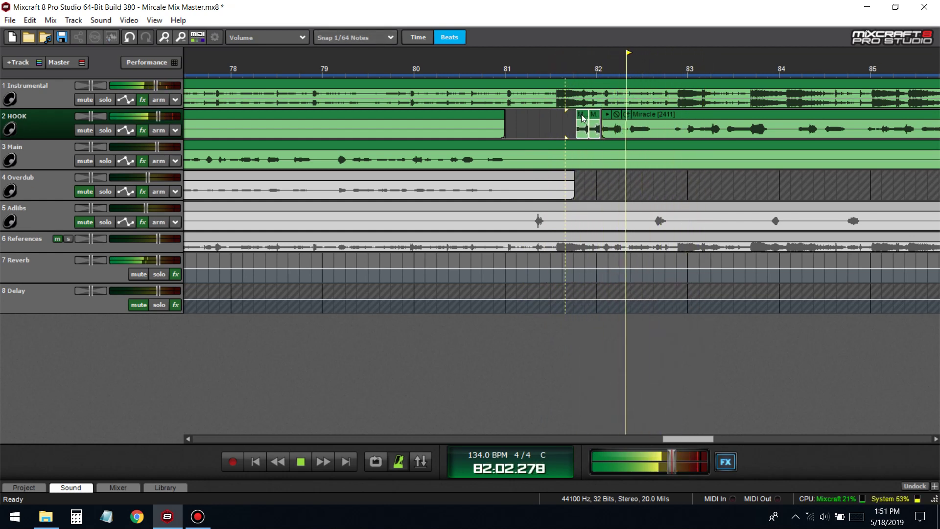
left_click_drag(586, 119, 589, 119)
left_click(558, 68)
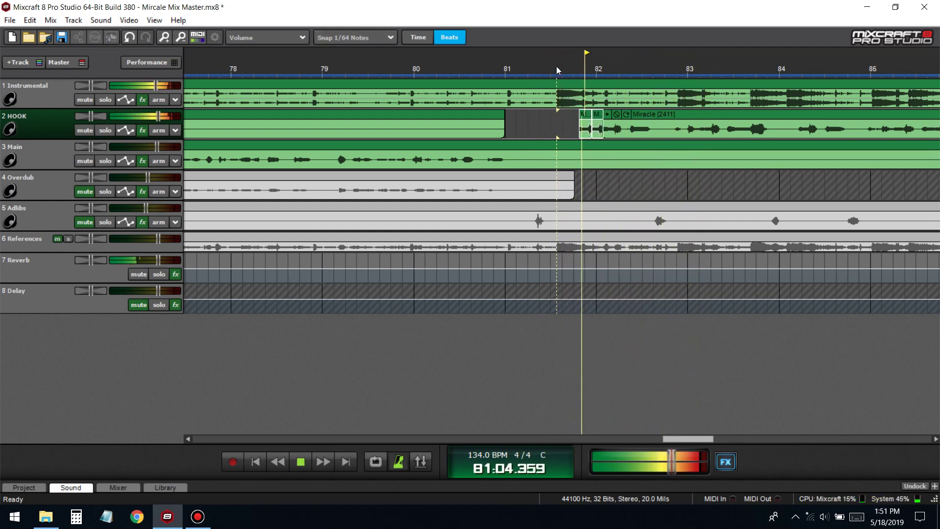
left_click(449, 69)
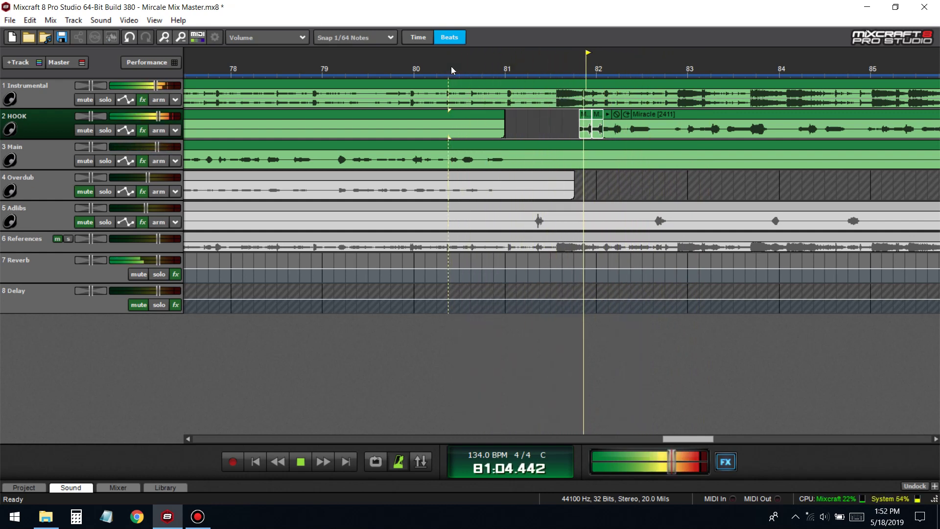
- Trim the end of the first HOOK repeat to leave a gap before the second, checking it in playback
left_click(563, 128)
scroll(582, 125, "up", 1)
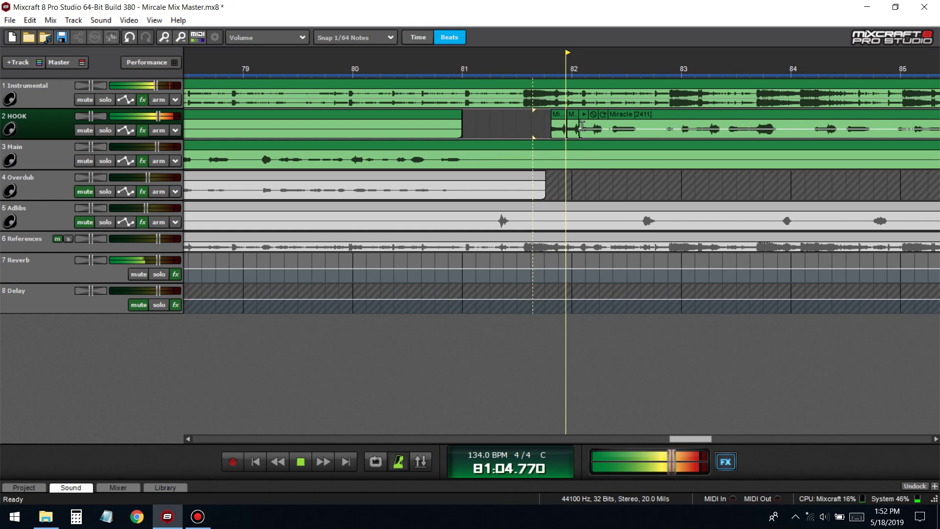
scroll(583, 126, "up", 1)
key("space")
left_click(509, 65)
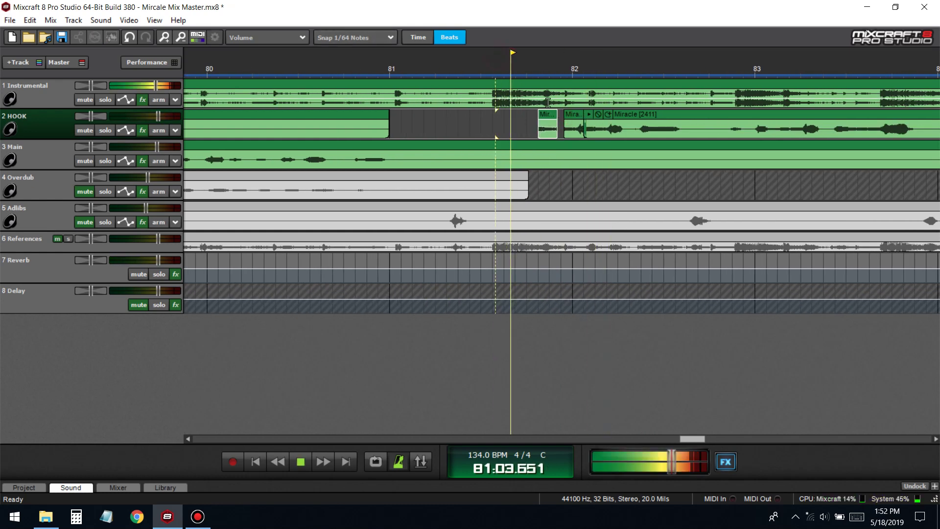
left_click(493, 69)
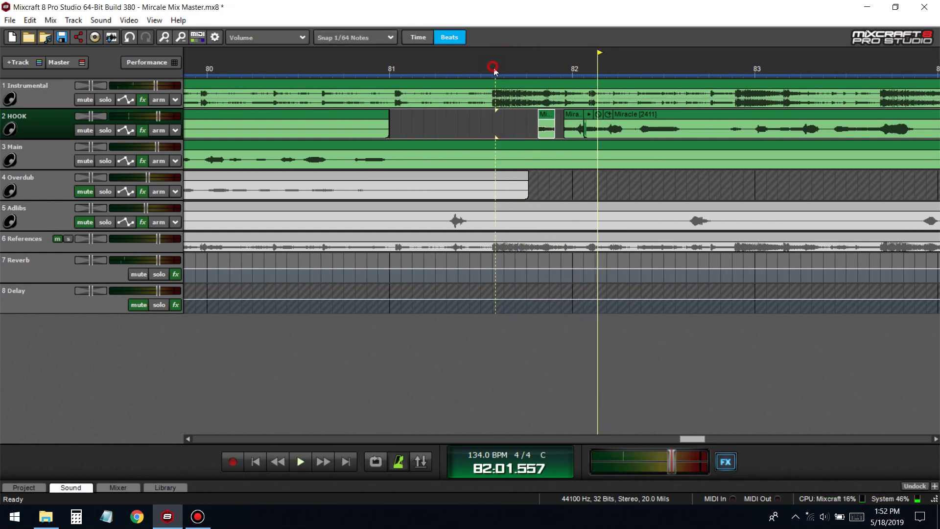
key("space")
- Shorten the second HOOK repeat, trim the first a little more and play the passage from bar 80
left_click(564, 115)
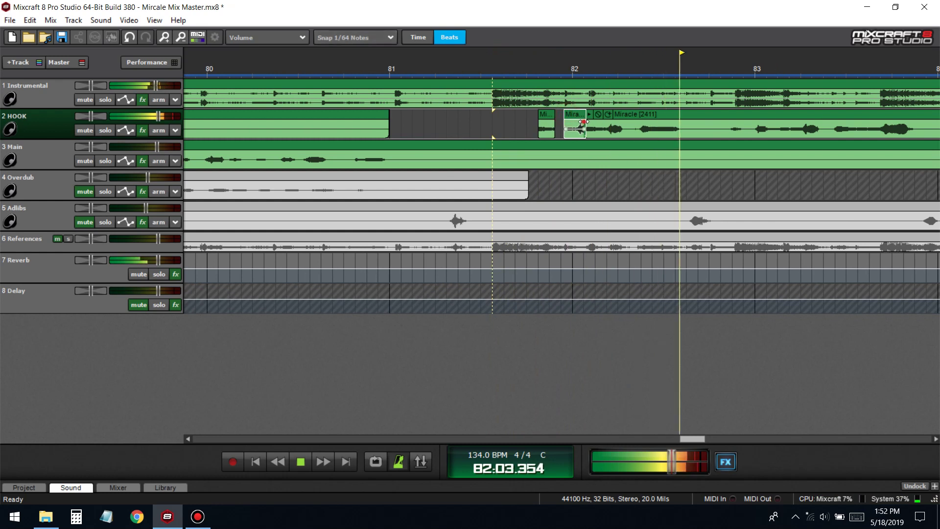
left_click(509, 60)
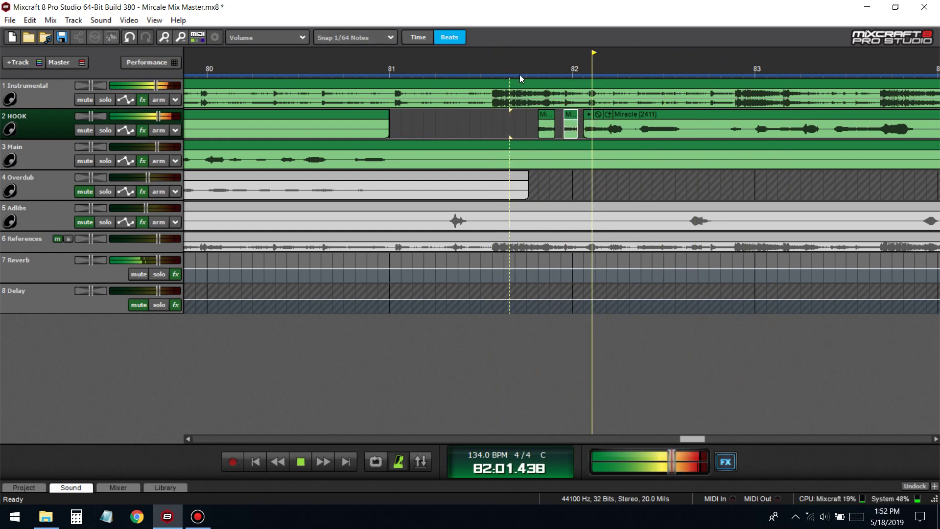
key("space")
left_click_drag(551, 122, 549, 122)
key("space")
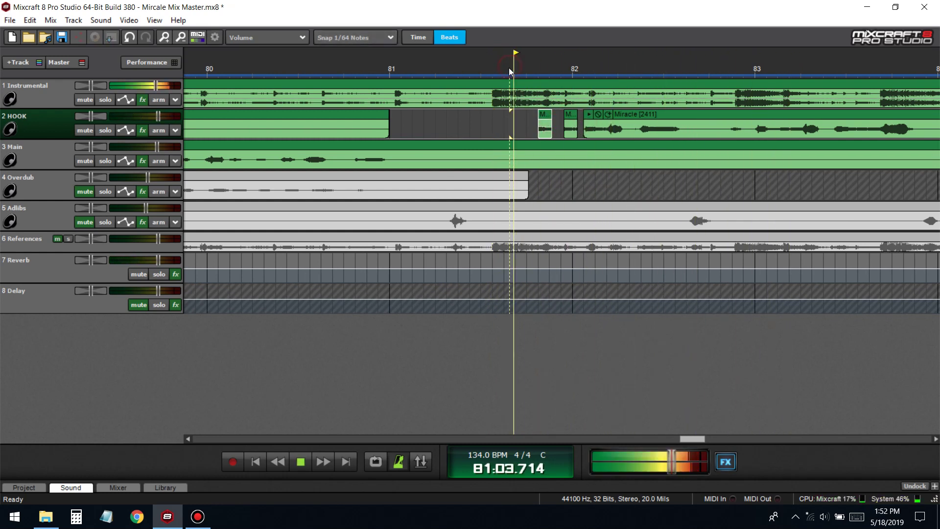
scroll(485, 103, "down", 1)
left_click(413, 69)
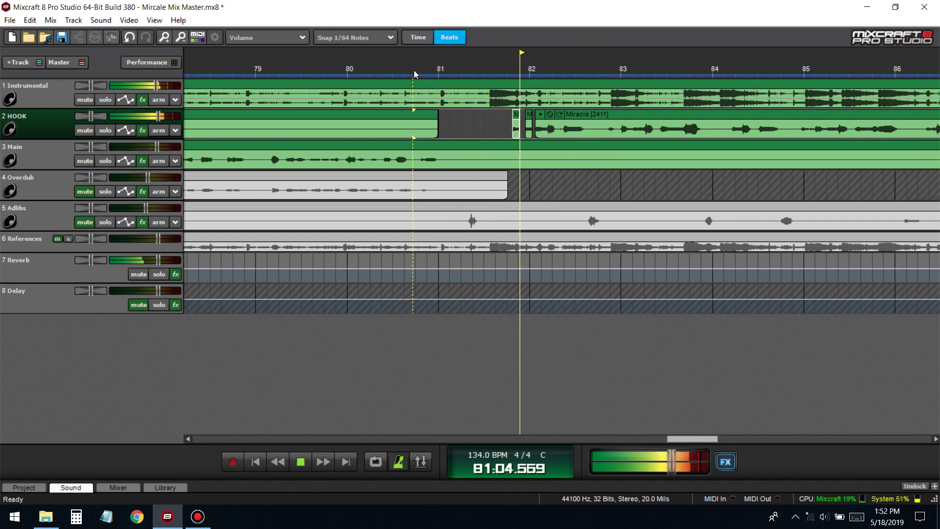
left_click(386, 69)
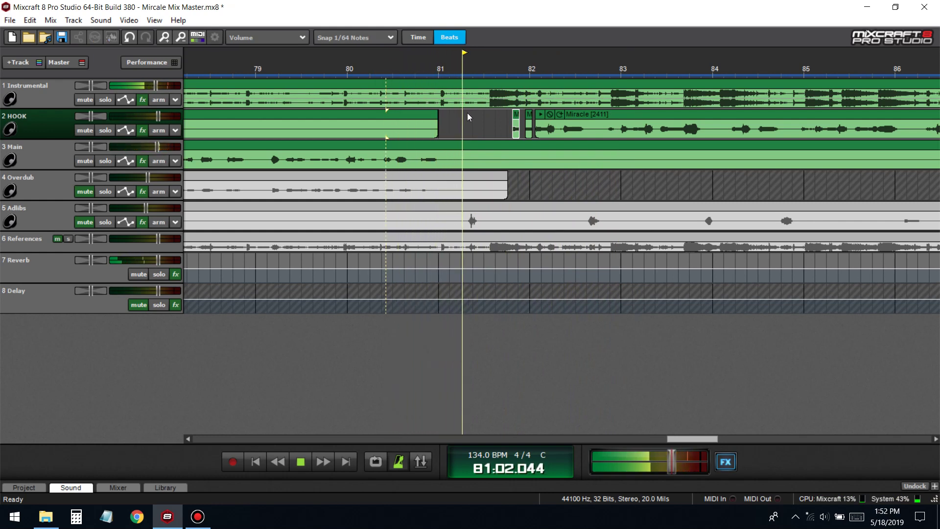
- Place a copy of the short HOOK repeat early in bar 81, fine-tune its position and audition it
key("space")
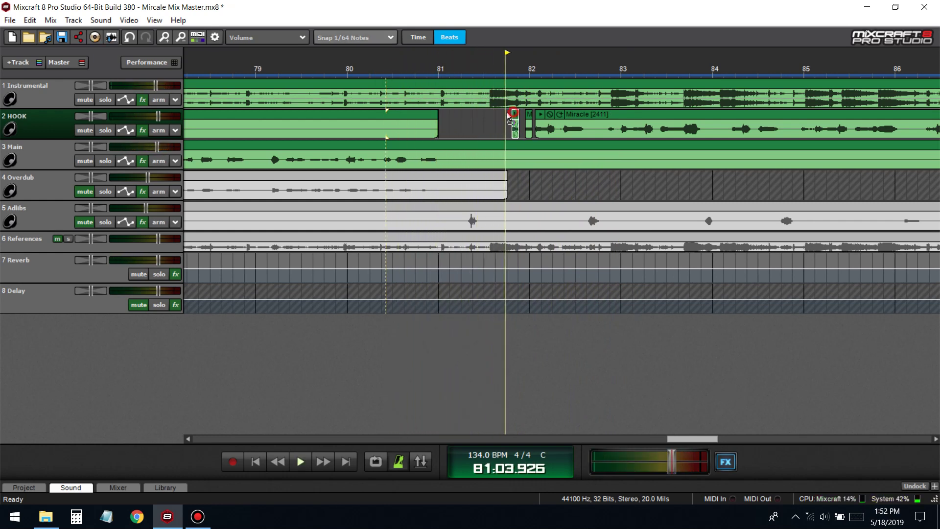
left_click(464, 113)
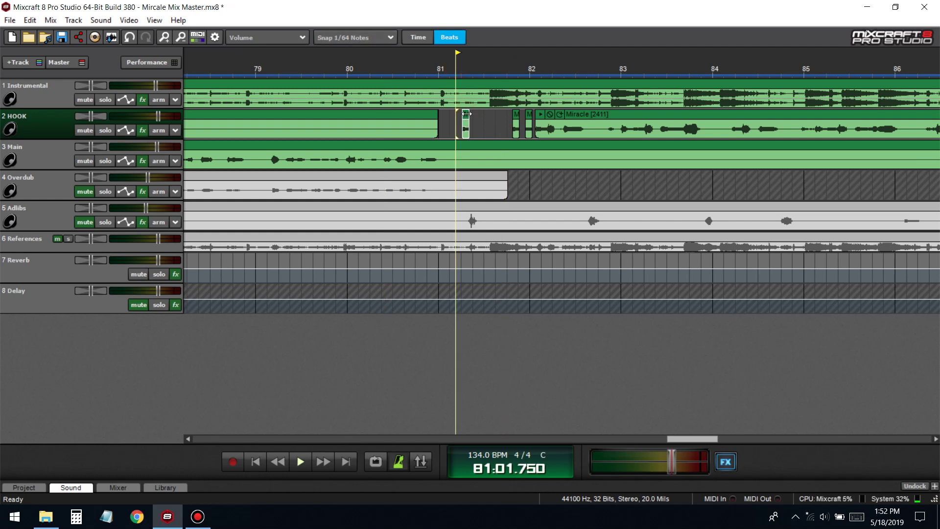
key("space")
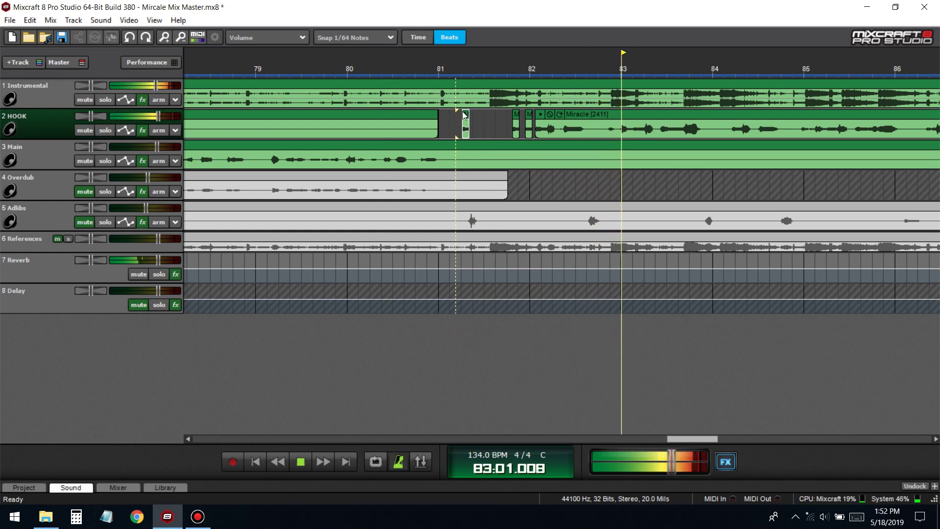
left_click(405, 64)
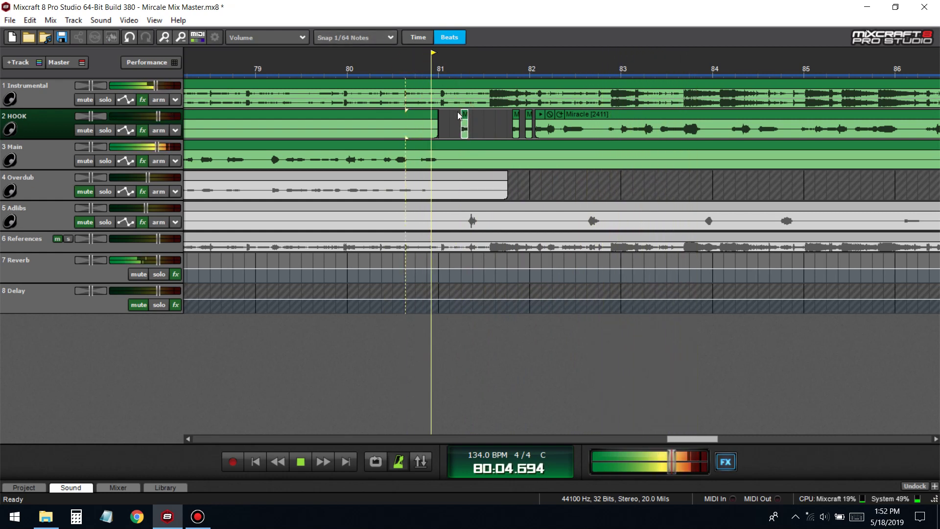
left_click(391, 63)
left_click(415, 63)
- Add another copy of the short HOOK repeat just after the one early in bar 81 and play the stutter
left_click_drag(466, 113, 480, 118)
left_click(438, 63)
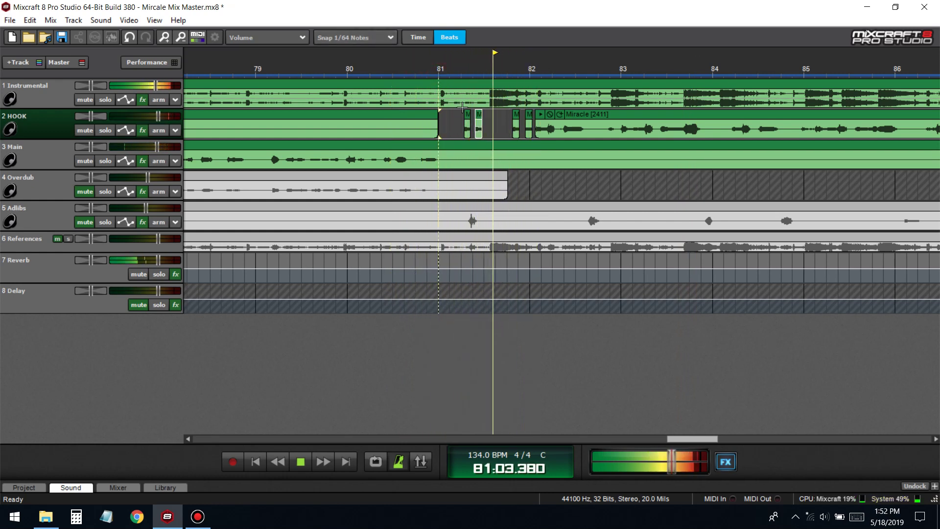
left_click(431, 68)
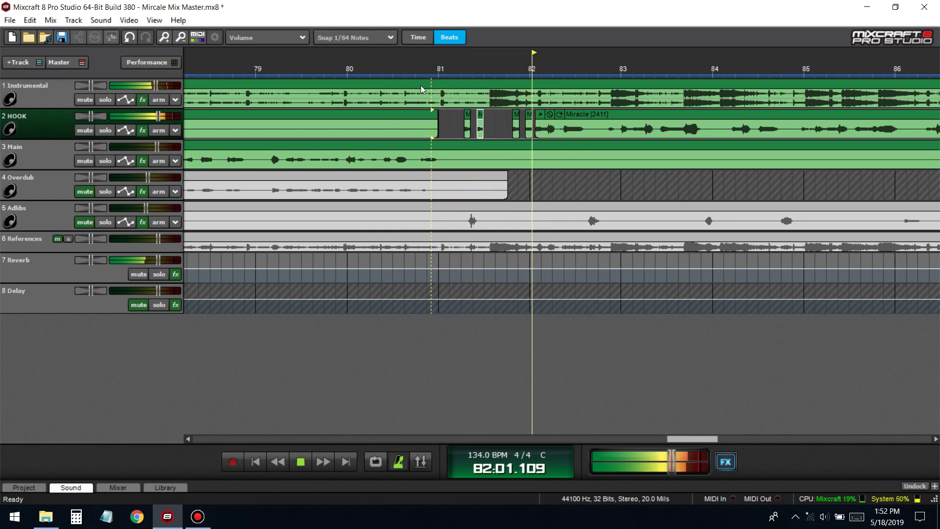
key("space")
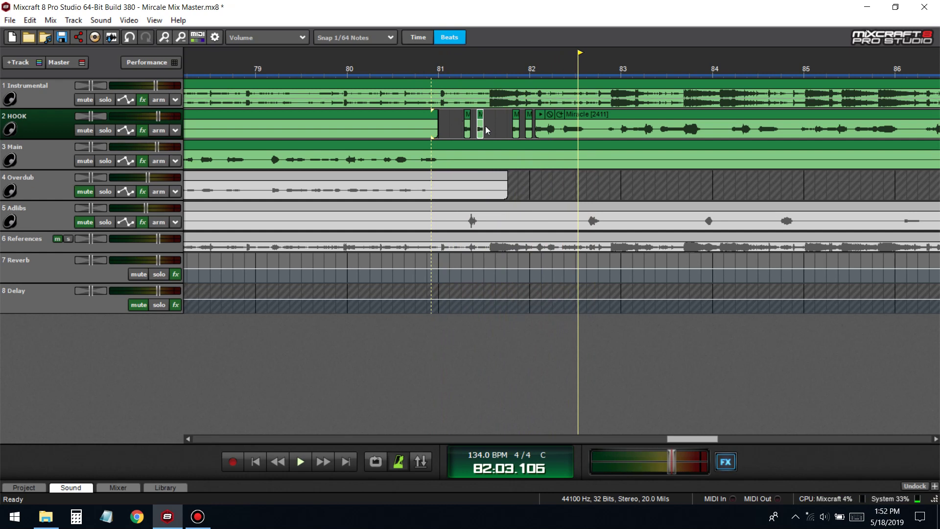
- Select all the short HOOK repeats before bar 82 and merge them into a single clip
scroll(462, 114, "up", 2)
left_click_drag(606, 117, 766, 130)
key("ctrl+m")
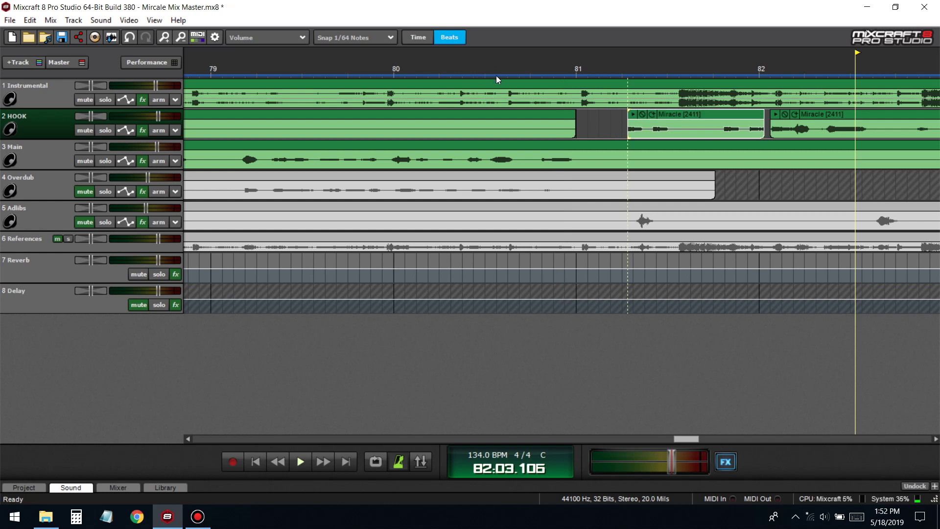
- Draw a High Pass Cutoff curve on the merged HOOK clip, raised over the first two hits and falling after them, and preview it
left_click(267, 38)
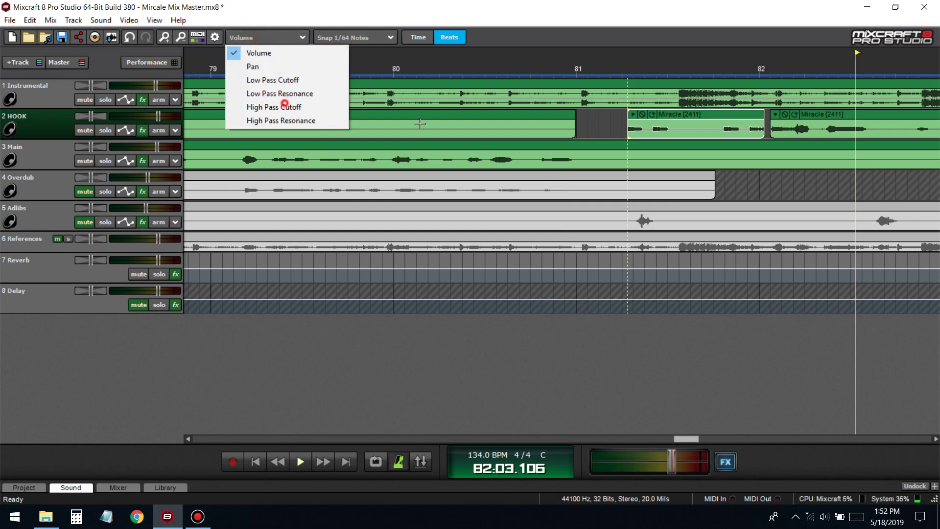
left_click(284, 106)
left_click_drag(629, 137, 666, 126)
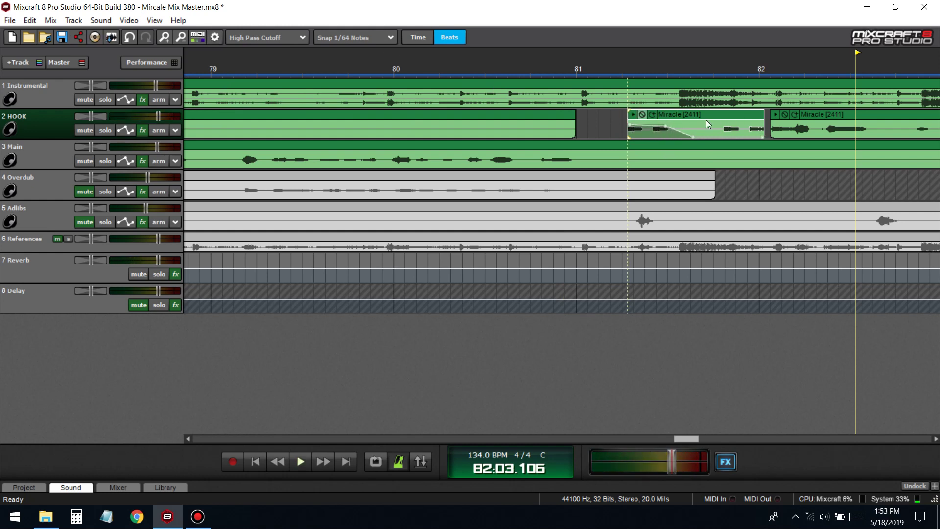
left_click(633, 114)
- Draw a Pan envelope sweeping from right to left across the merged HOOK clip and preview it
left_click(274, 37)
left_click(252, 66)
left_click_drag(629, 125, 629, 129)
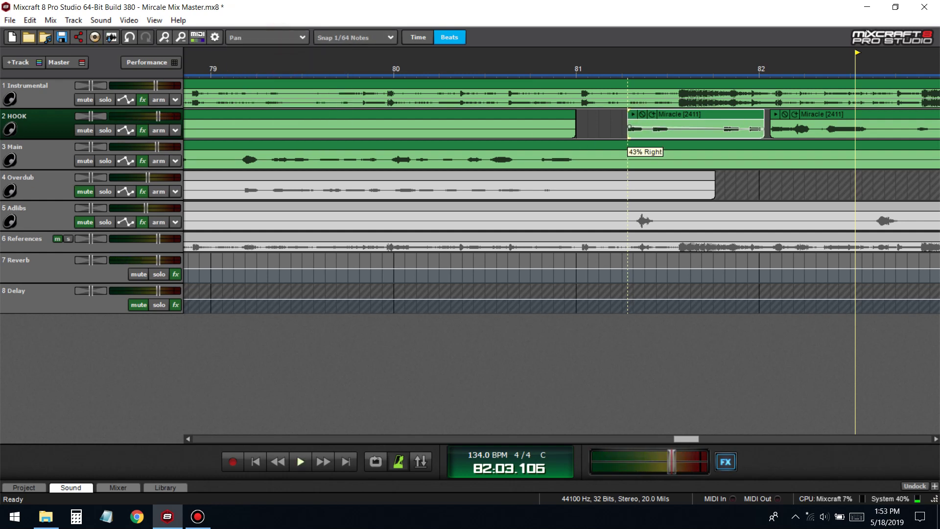
left_click_drag(762, 129, 763, 135)
left_click(632, 114)
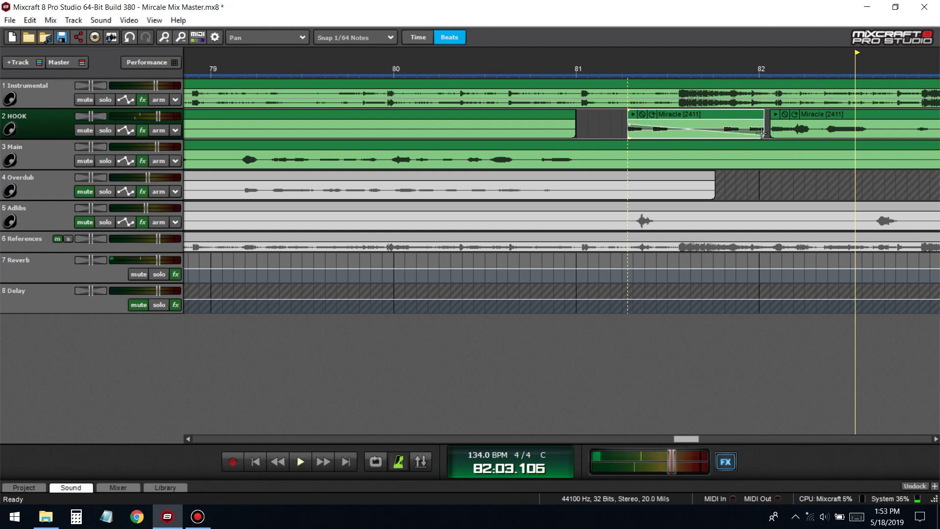
left_click(633, 114)
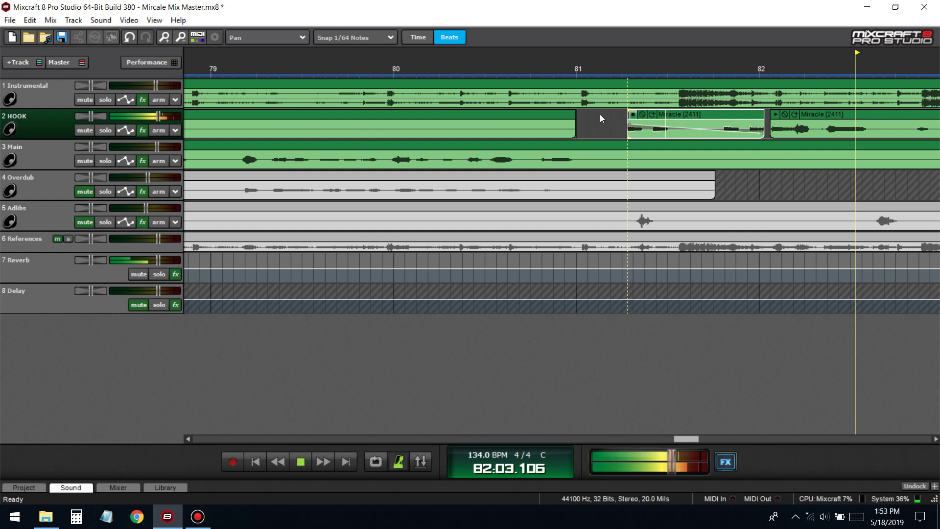
- Play the finished stutter in context from late in bar 80 and save the project
left_click(538, 74)
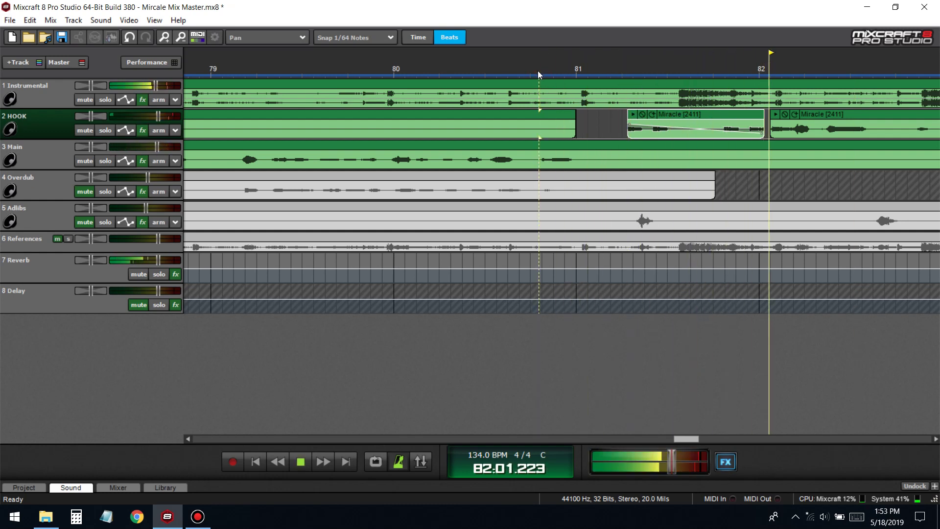
scroll(537, 70, "down", 5)
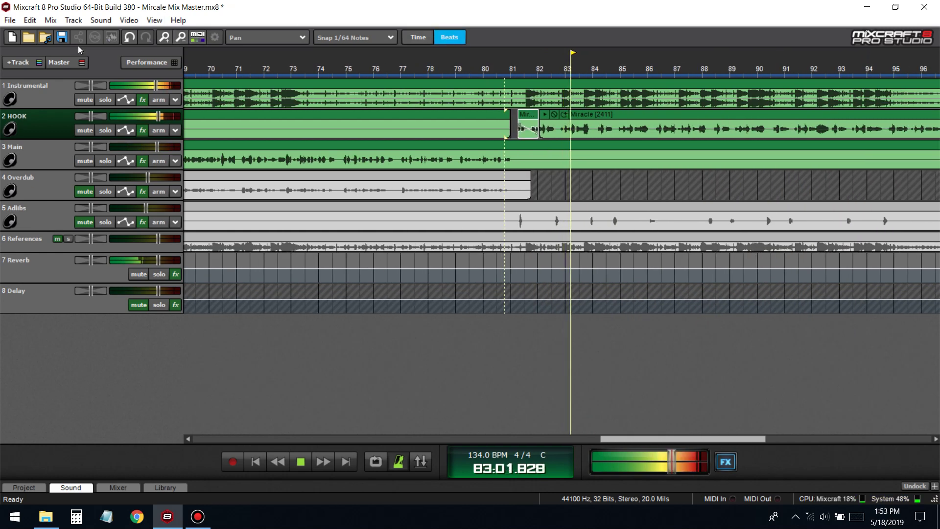
key("ctrl+s")
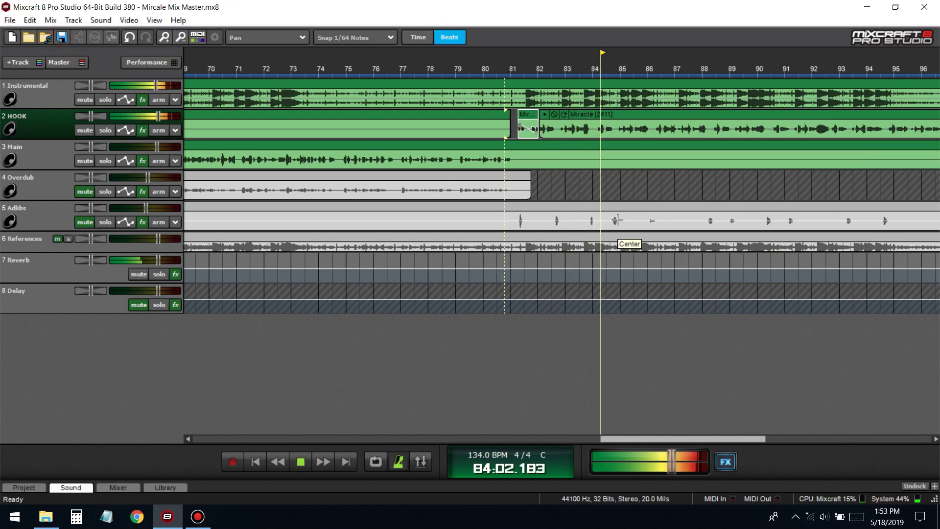
key("space")
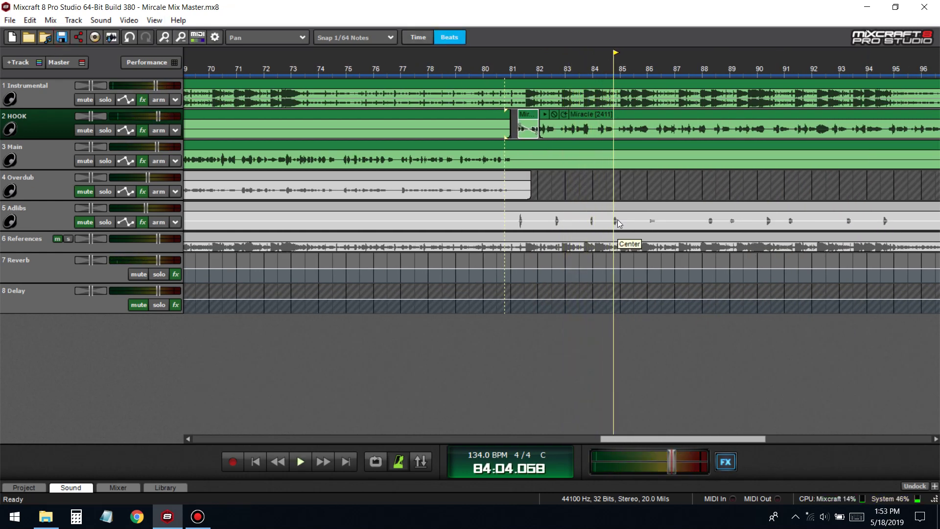